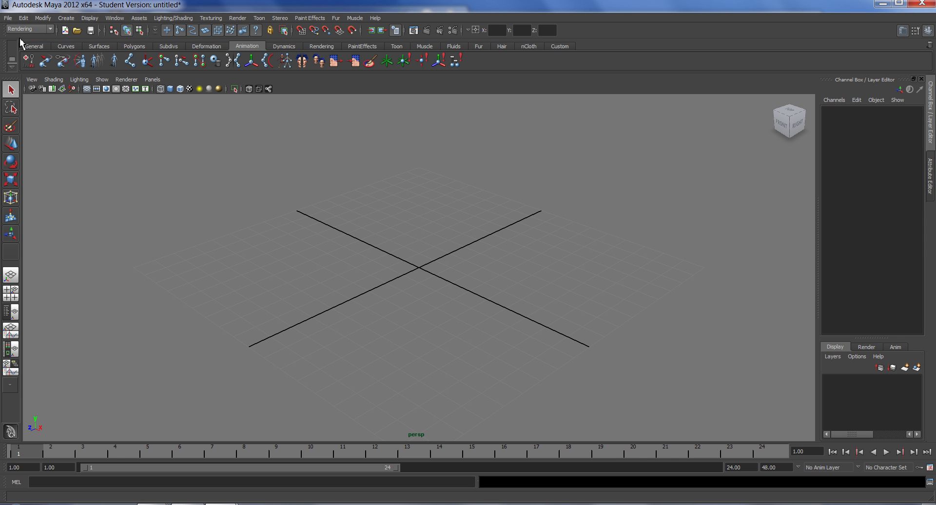
Create a polygon sphere at the centre of the grid
{"action": "left_click", "coordinate": [134, 46]}
{"action": "left_click", "coordinate": [29, 60]}
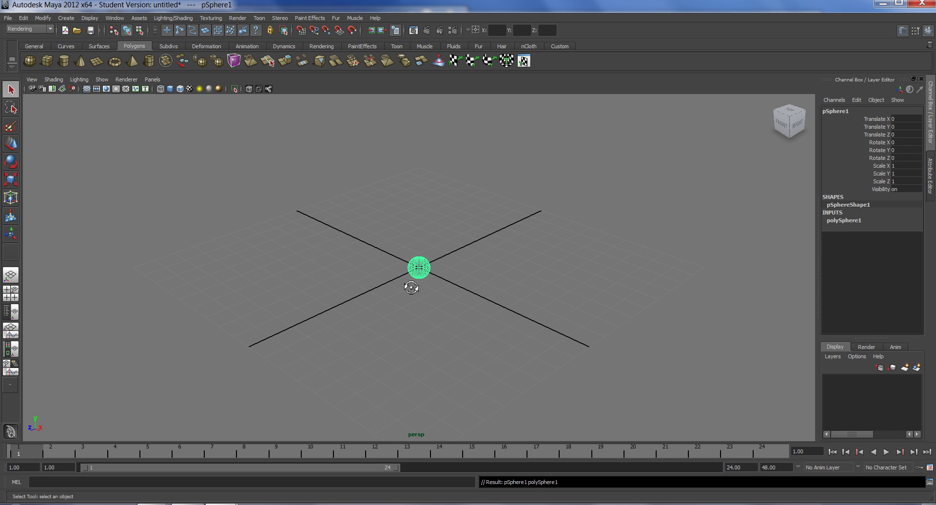
{"action": "left_click_drag", "start_coordinate": [411, 288], "coordinate": [399, 259], "text": "alt"}
{"action": "right_click_drag", "start_coordinate": [400, 258], "coordinate": [677, 350], "text": "alt"}
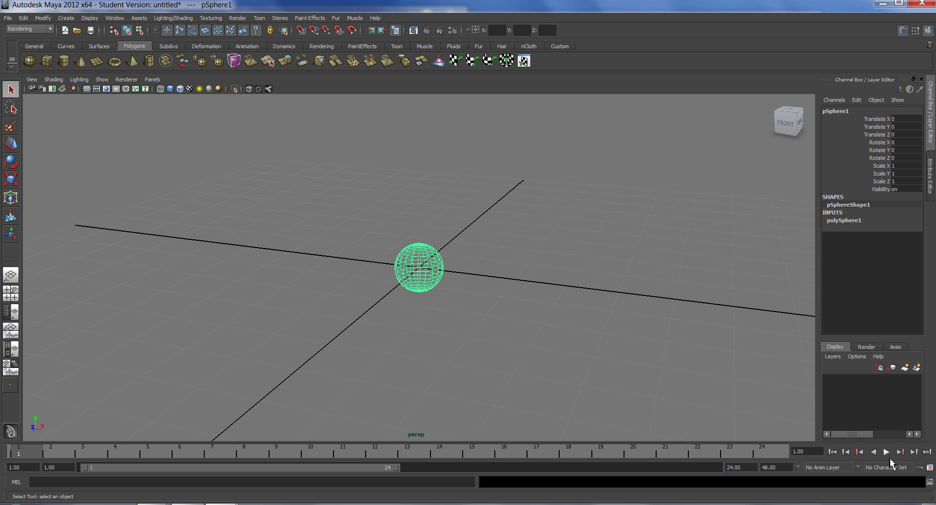
Check the general working unit settings in the preferences and close them without saving
{"action": "left_click", "coordinate": [930, 469]}
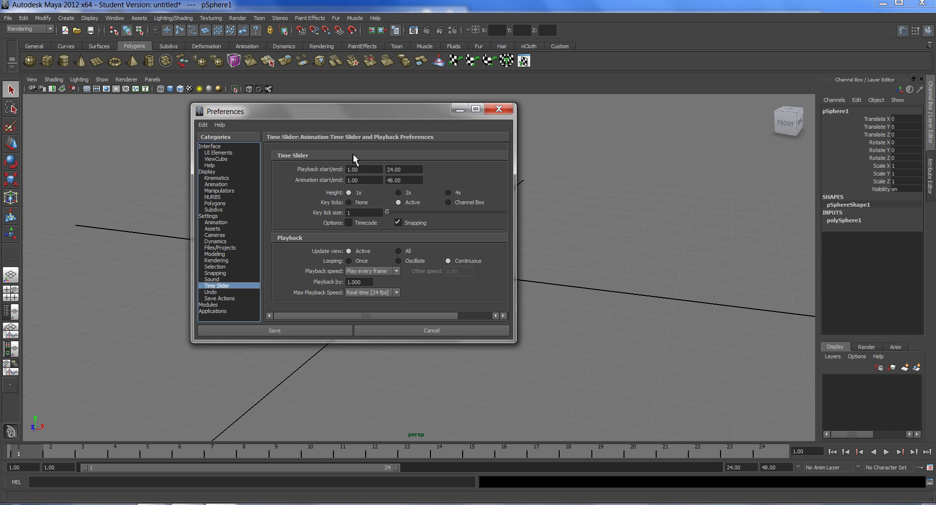
{"action": "left_click", "coordinate": [220, 216]}
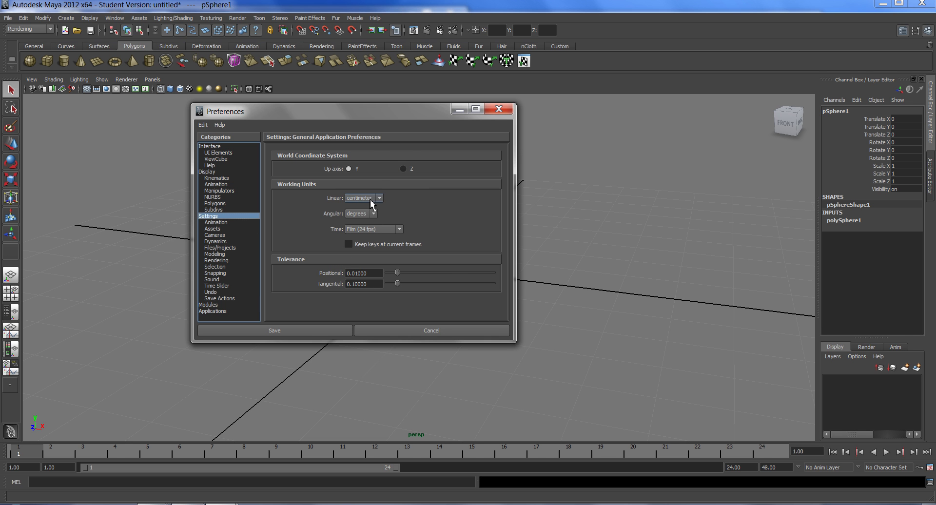
{"action": "left_click_drag", "start_coordinate": [388, 119], "coordinate": [459, 120]}
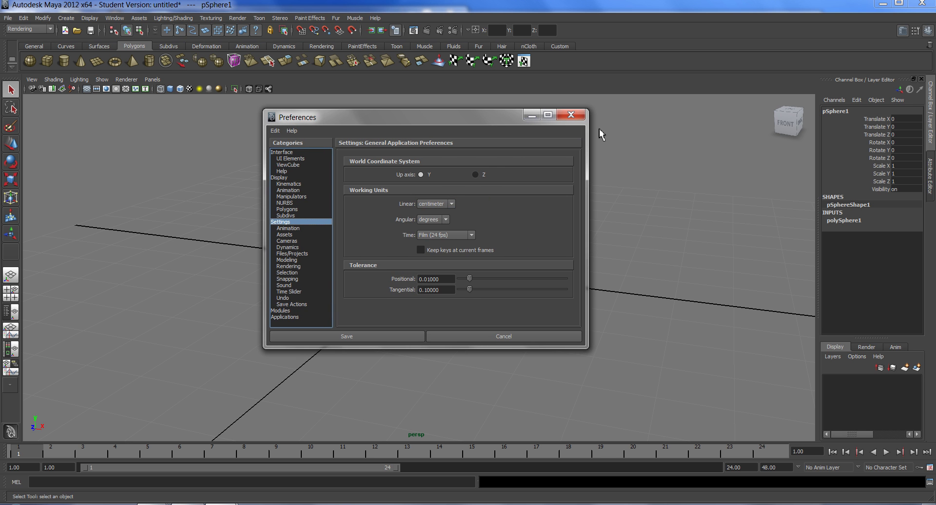
{"action": "left_click", "coordinate": [577, 116]}
Set the polygon sphere's radius to 2.5
{"action": "left_click_drag", "start_coordinate": [556, 288], "coordinate": [416, 284], "text": "alt"}
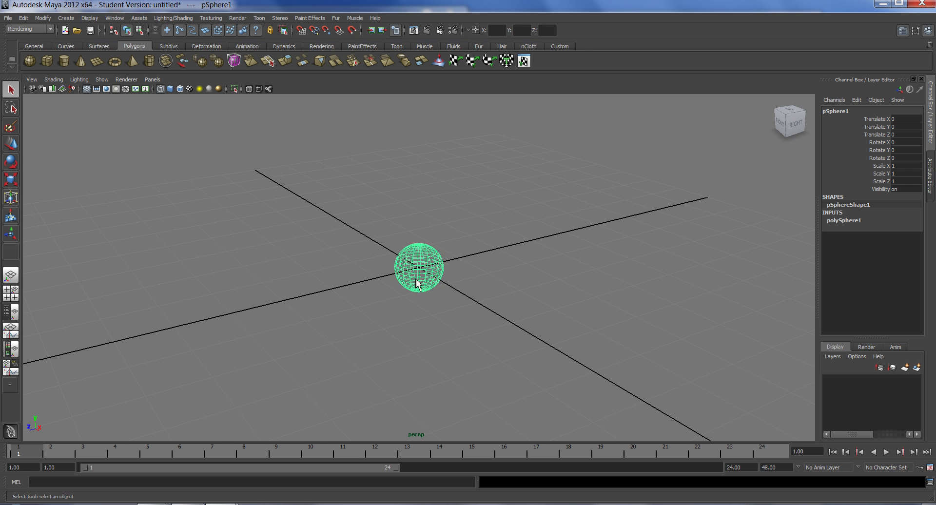
{"action": "right_click_drag", "start_coordinate": [418, 284], "coordinate": [517, 296], "text": "alt"}
{"action": "middle_click_drag", "start_coordinate": [503, 290], "coordinate": [497, 295], "text": "alt"}
{"action": "left_click_drag", "start_coordinate": [498, 294], "coordinate": [463, 325], "text": "alt"}
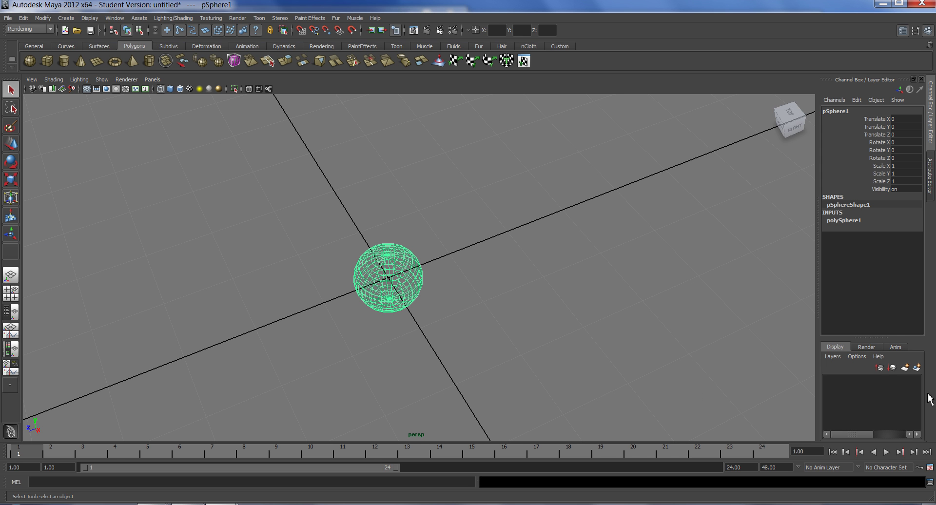
{"action": "left_click", "coordinate": [853, 224]}
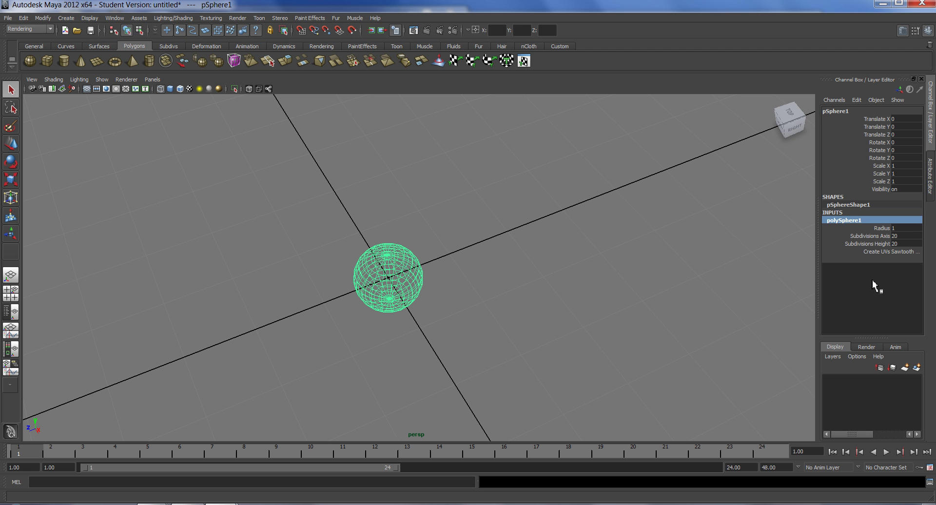
{"action": "left_click", "coordinate": [908, 229]}
{"action": "type", "text": "2"}
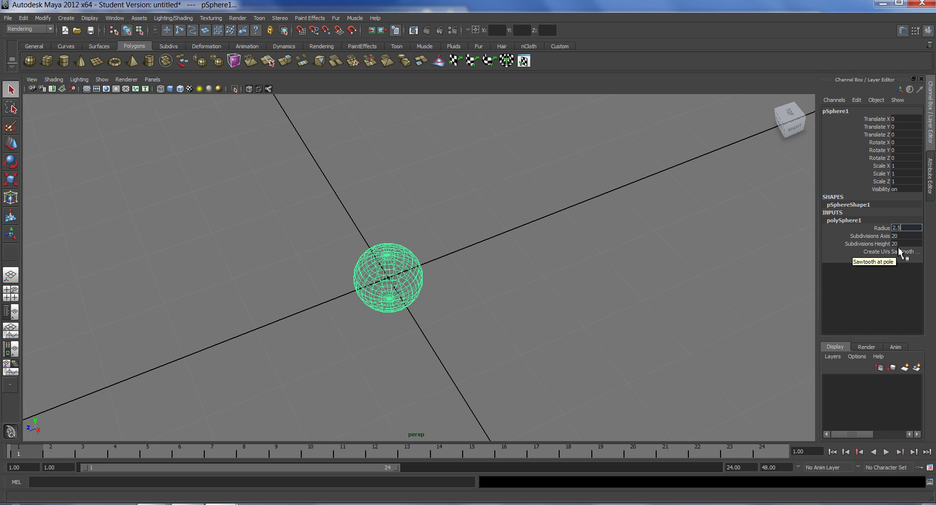
{"action": "type", "text": ".5"}
{"action": "key", "text": "Return"}
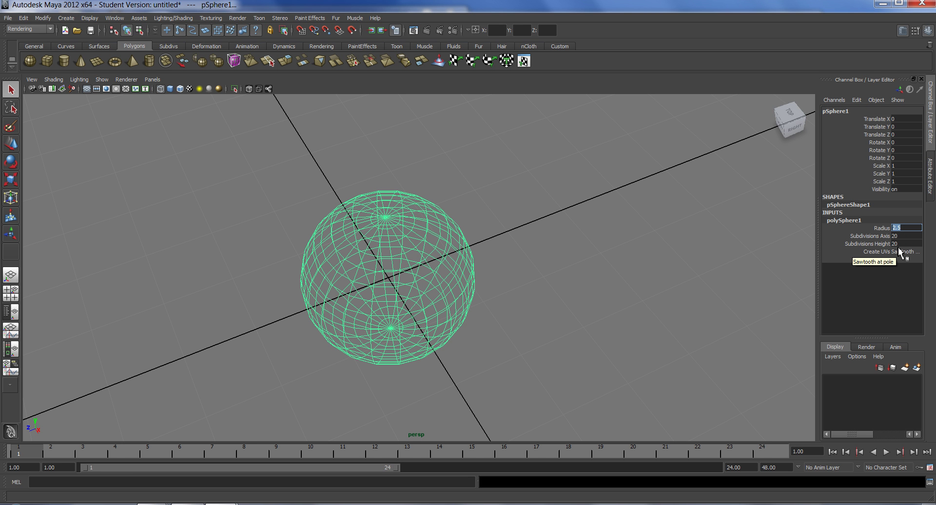
Scale the sphere uniformly to about 10.06 on all axes
{"action": "left_click_drag", "start_coordinate": [435, 265], "coordinate": [559, 264], "text": "alt"}
{"action": "right_click_drag", "start_coordinate": [560, 263], "coordinate": [313, 290], "text": "alt"}
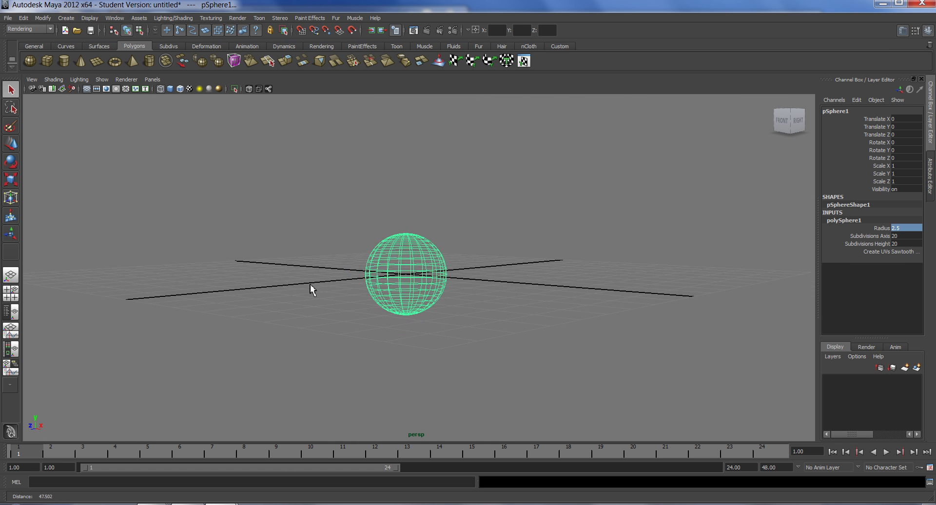
{"action": "right_click_drag", "start_coordinate": [566, 279], "coordinate": [371, 288], "text": "alt"}
{"action": "right_click_drag", "start_coordinate": [536, 251], "coordinate": [421, 257], "text": "alt"}
{"action": "middle_click_drag", "start_coordinate": [454, 257], "coordinate": [433, 281], "text": "alt"}
{"action": "left_click_drag", "start_coordinate": [433, 278], "coordinate": [572, 309], "text": "alt"}
{"action": "left_click", "coordinate": [12, 179]}
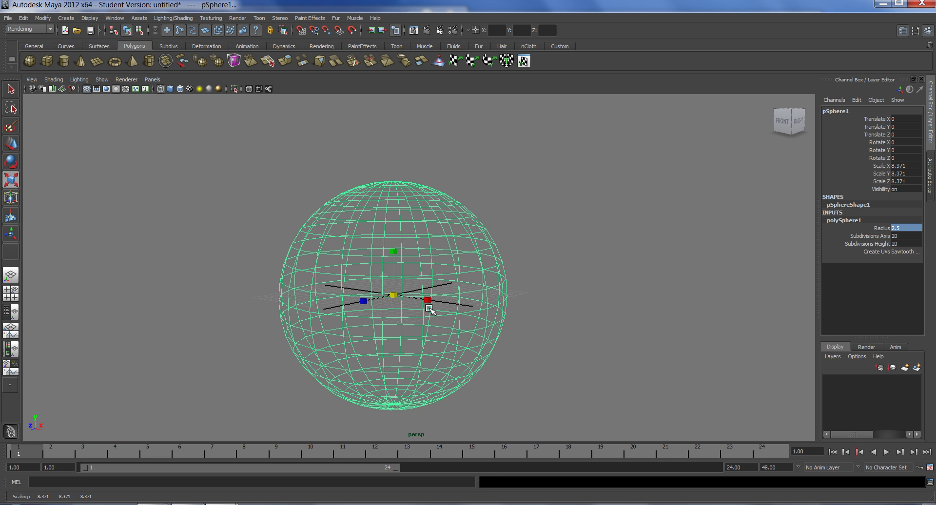
{"action": "left_click_drag", "start_coordinate": [399, 300], "coordinate": [441, 303]}
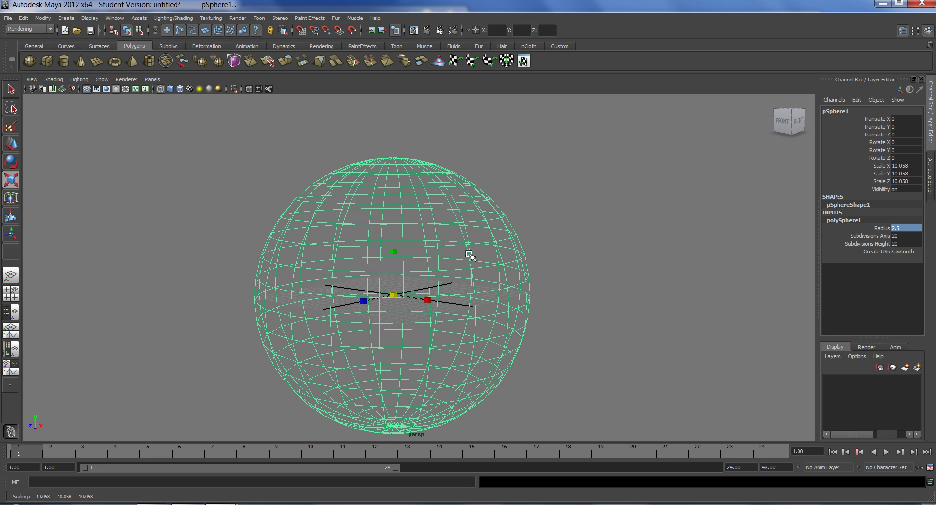
Try an ambient light at the sphere's centre scaled uniformly to about 16.77, undoing the extra scaling
{"action": "left_click_drag", "start_coordinate": [429, 259], "coordinate": [461, 286], "text": "alt"}
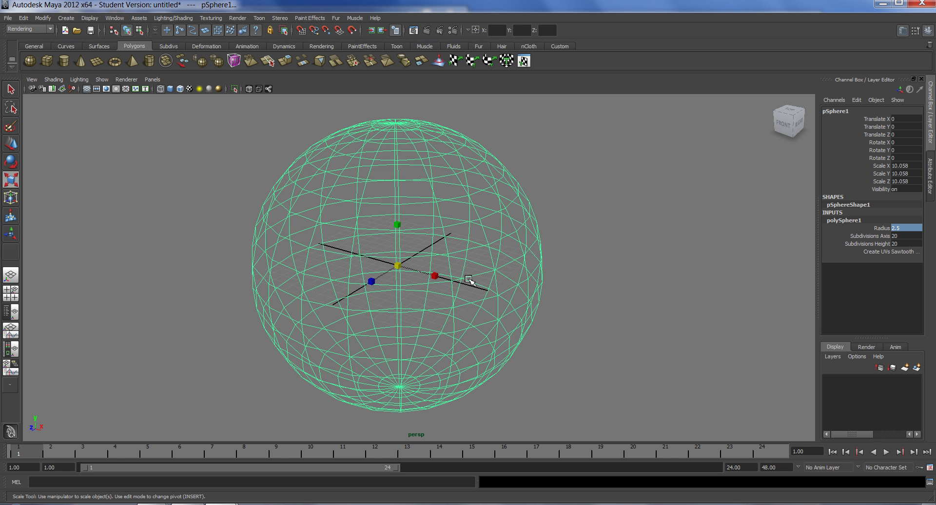
{"action": "middle_click_drag", "start_coordinate": [486, 258], "coordinate": [482, 269], "text": "alt"}
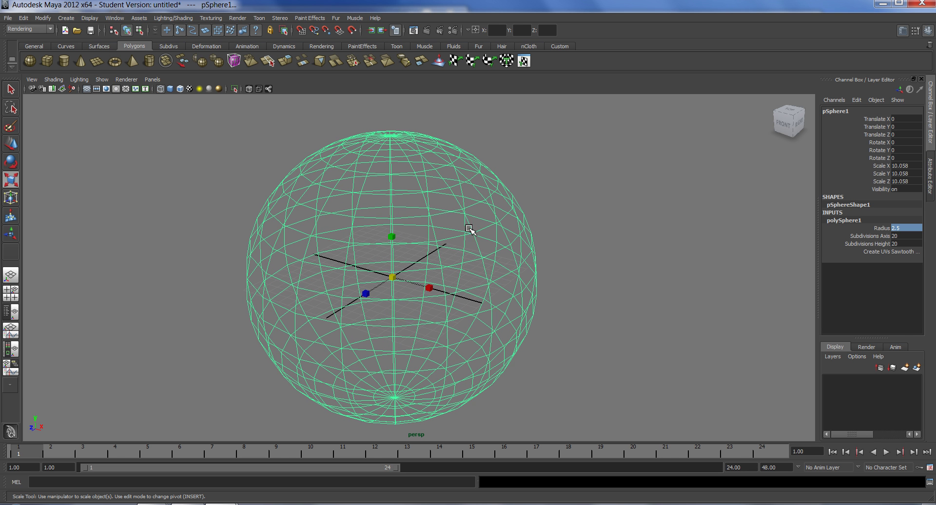
{"action": "right_click_drag", "start_coordinate": [489, 262], "coordinate": [338, 173], "text": "alt"}
{"action": "left_click", "coordinate": [67, 19]}
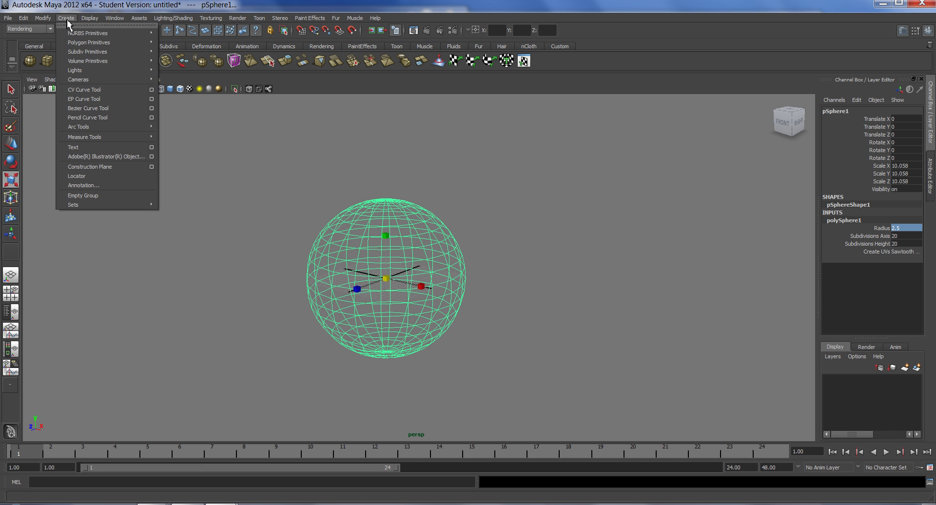
{"action": "mouse_move", "coordinate": [149, 73]}
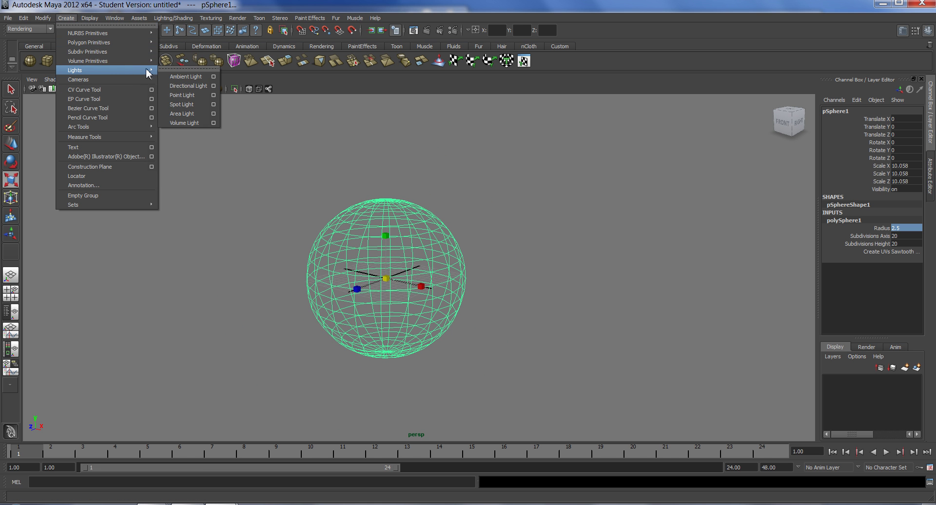
{"action": "left_click", "coordinate": [197, 78]}
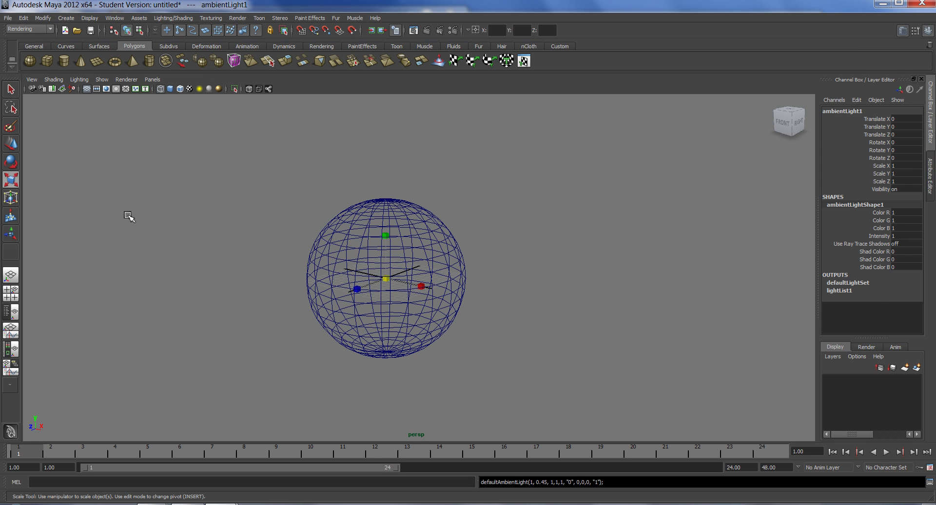
{"action": "left_click_drag", "start_coordinate": [385, 279], "coordinate": [382, 309]}
{"action": "right_click_drag", "start_coordinate": [382, 309], "coordinate": [645, 355], "text": "alt"}
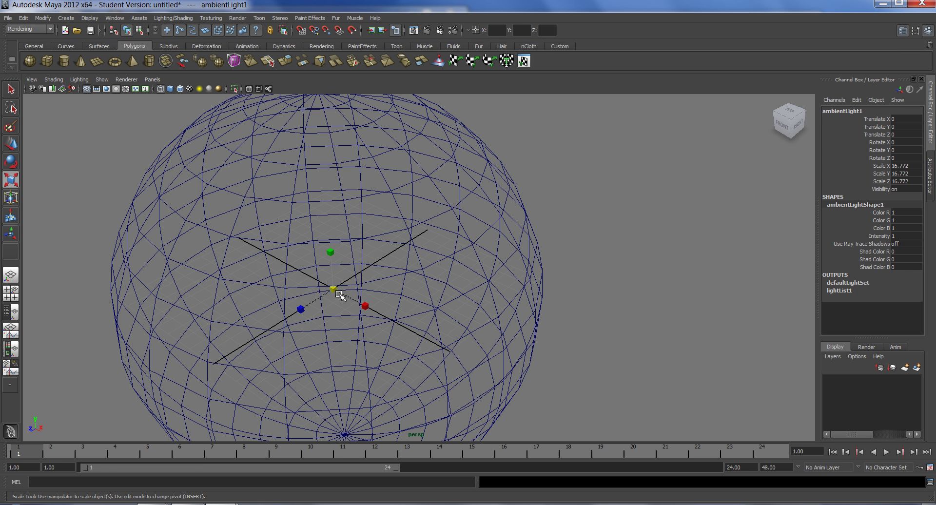
{"action": "mouse_move", "coordinate": [337, 293]}
{"action": "left_mouse_down"}
{"action": "mouse_move", "coordinate": [366, 294]}
{"action": "mouse_move", "coordinate": [355, 297]}
{"action": "left_mouse_up"}
{"action": "key", "text": "ctrl+z"}
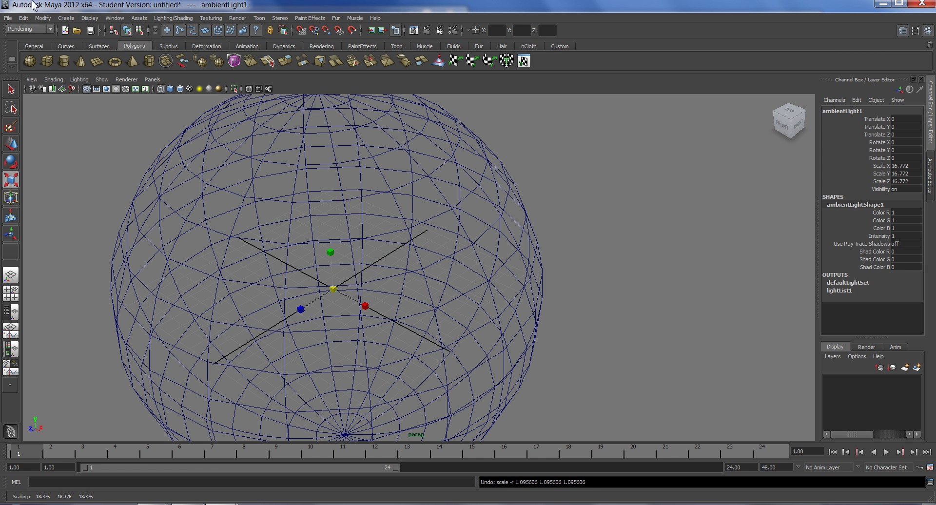
{"action": "left_click", "coordinate": [320, 121]}
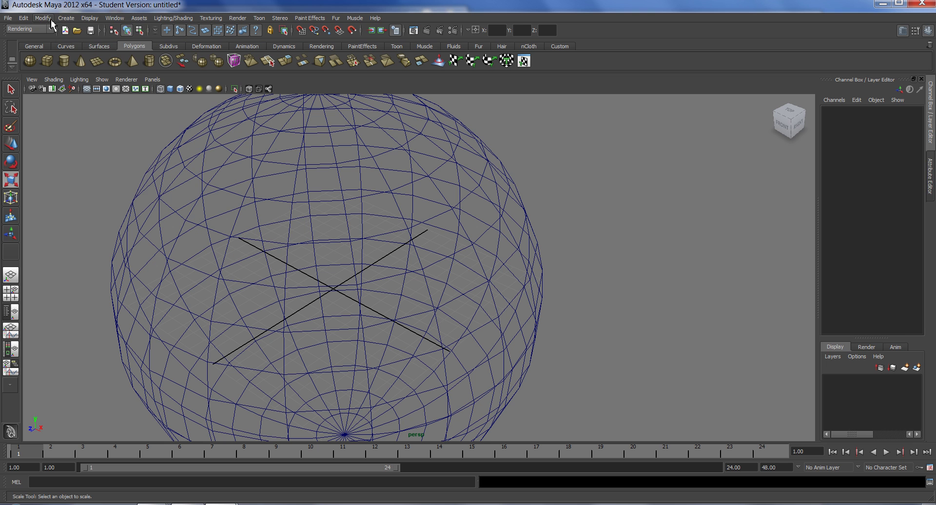
Create an area light at the sphere's centre and scale it uniformly to about 24.3
{"action": "left_click", "coordinate": [66, 18]}
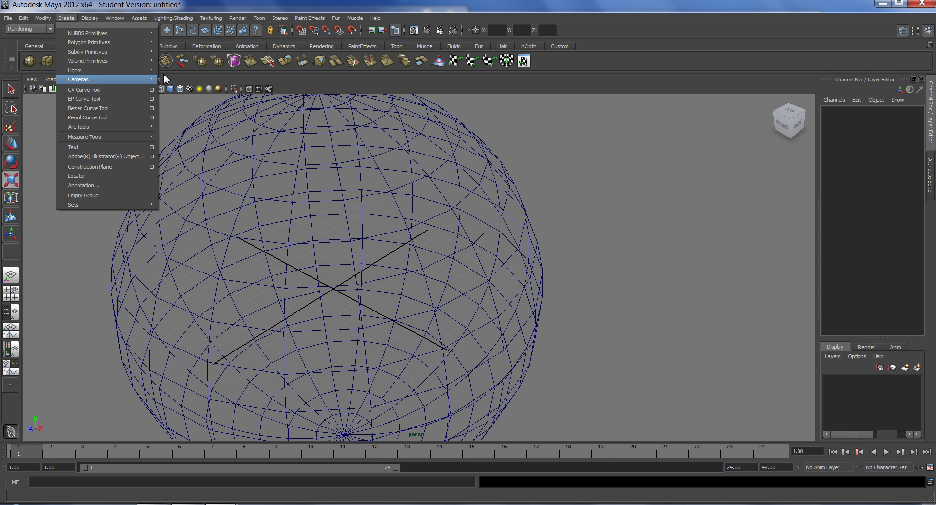
{"action": "mouse_move", "coordinate": [142, 70]}
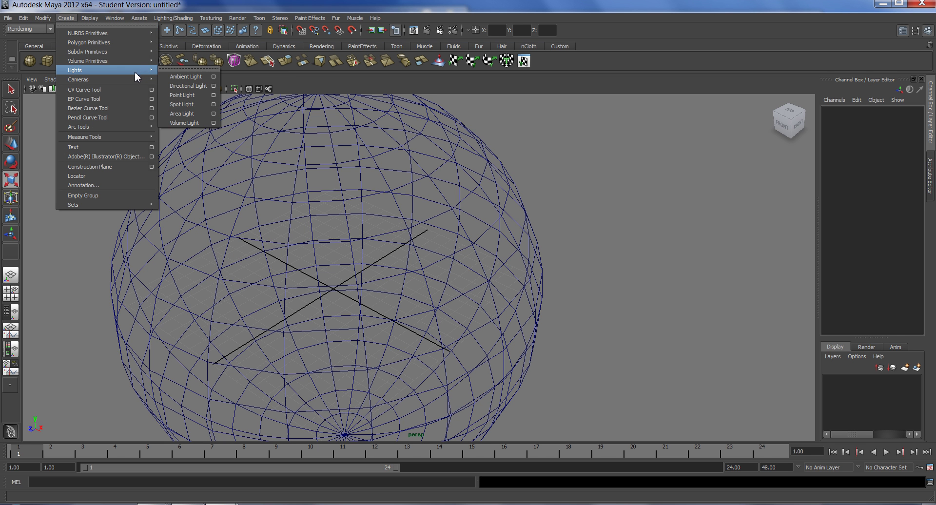
{"action": "left_click", "coordinate": [183, 113]}
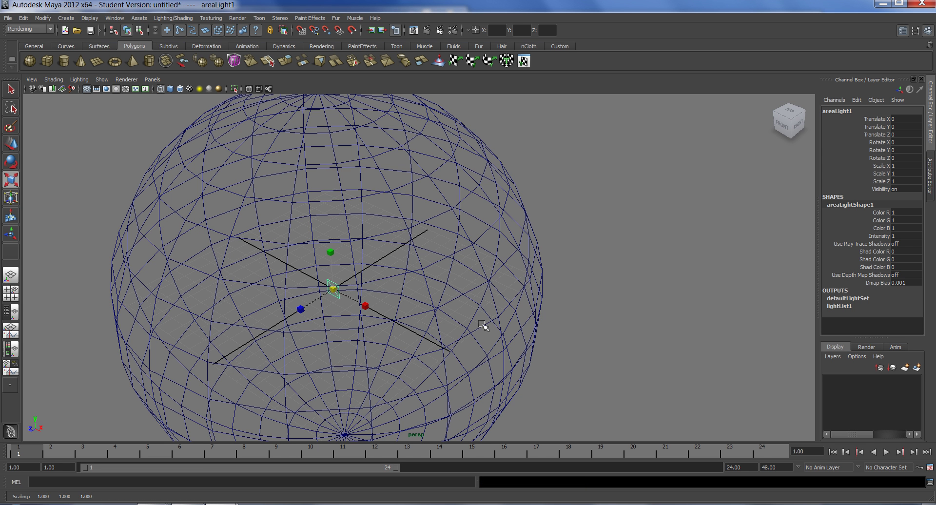
{"action": "left_click_drag", "start_coordinate": [334, 289], "coordinate": [535, 321]}
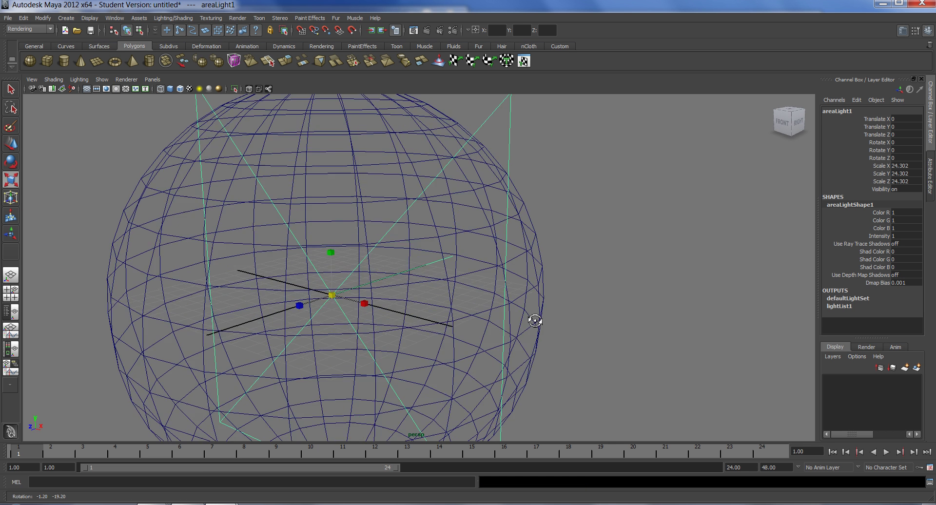
Rotate the area light to about -87.55 degrees on X and raise it above the sphere to about 52.95 on Y
{"action": "right_click_drag", "start_coordinate": [535, 320], "coordinate": [275, 268], "text": "alt"}
{"action": "middle_click_drag", "start_coordinate": [341, 238], "coordinate": [322, 258], "text": "alt"}
{"action": "left_click", "coordinate": [14, 162]}
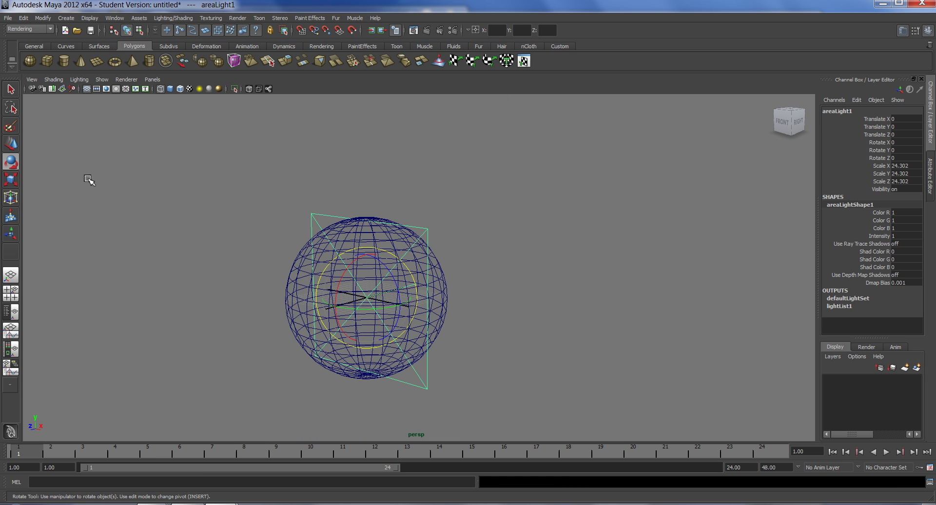
{"action": "left_click_drag", "start_coordinate": [354, 271], "coordinate": [464, 236]}
{"action": "left_click", "coordinate": [11, 144]}
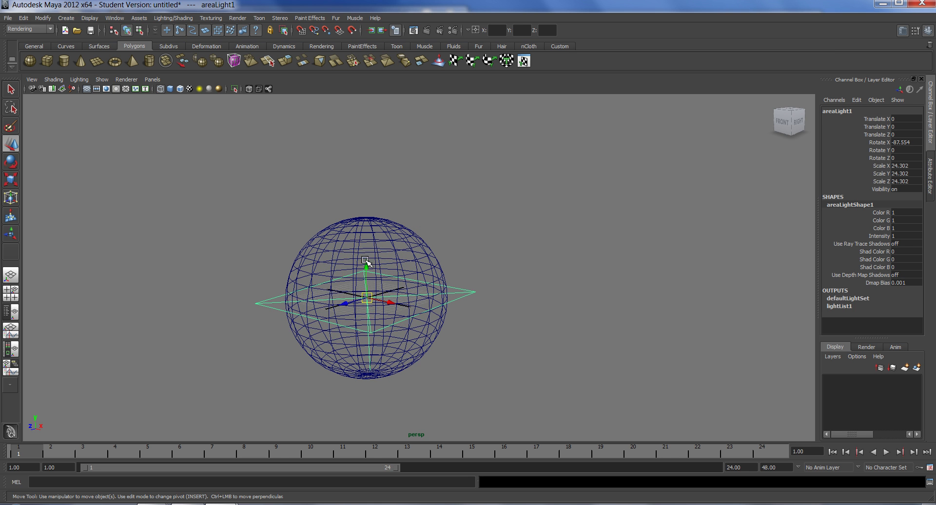
{"action": "left_click_drag", "start_coordinate": [367, 262], "coordinate": [365, 98]}
Render the current frame of the perspective view with Maya Software and again with mental ray
{"action": "left_click_drag", "start_coordinate": [403, 167], "coordinate": [413, 237], "text": "alt"}
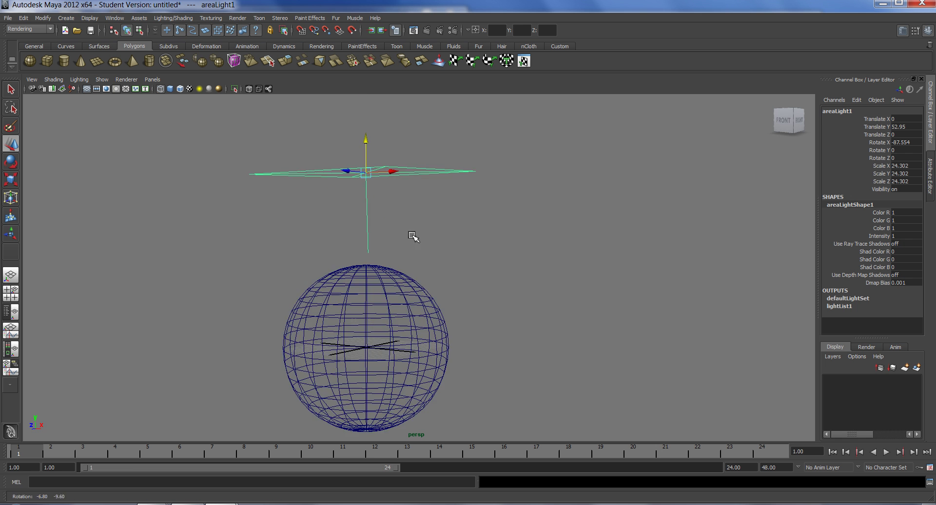
{"action": "middle_click_drag", "start_coordinate": [454, 267], "coordinate": [463, 240], "text": "alt"}
{"action": "left_click_drag", "start_coordinate": [463, 240], "coordinate": [469, 236], "text": "alt"}
{"action": "right_click_drag", "start_coordinate": [469, 236], "coordinate": [418, 224], "text": "alt"}
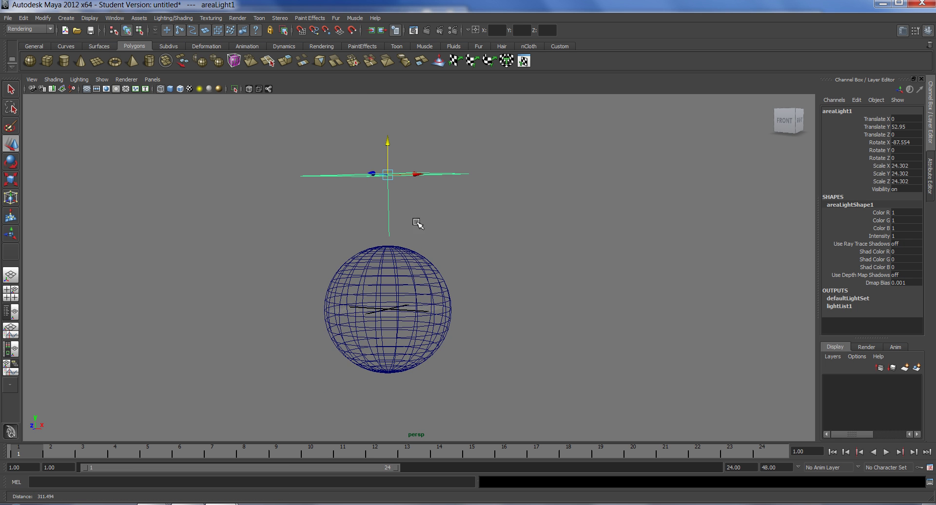
{"action": "left_click", "coordinate": [428, 30]}
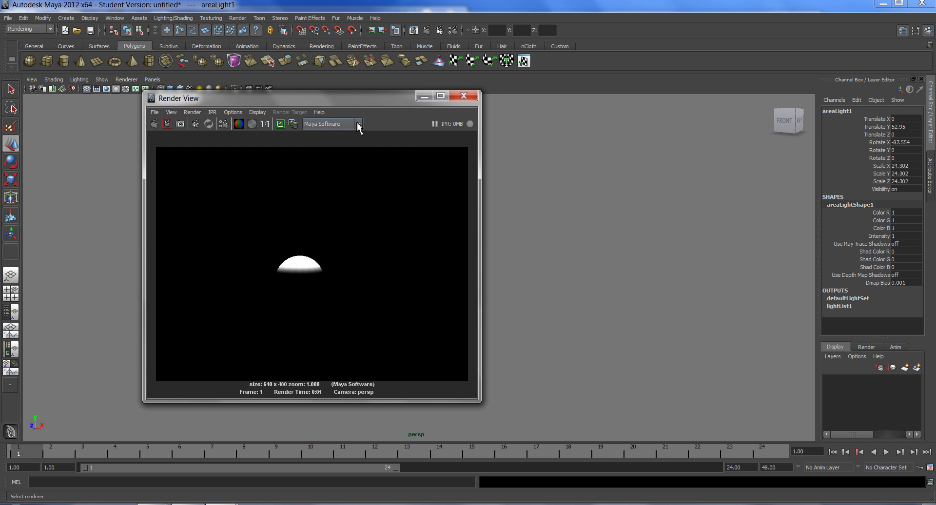
{"action": "left_click", "coordinate": [359, 125]}
{"action": "left_click", "coordinate": [343, 153]}
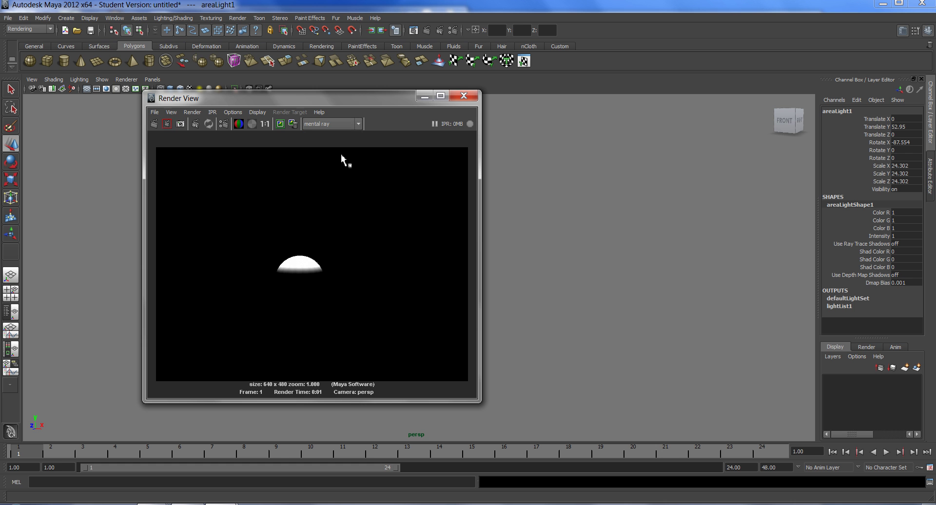
{"action": "left_click", "coordinate": [154, 124]}
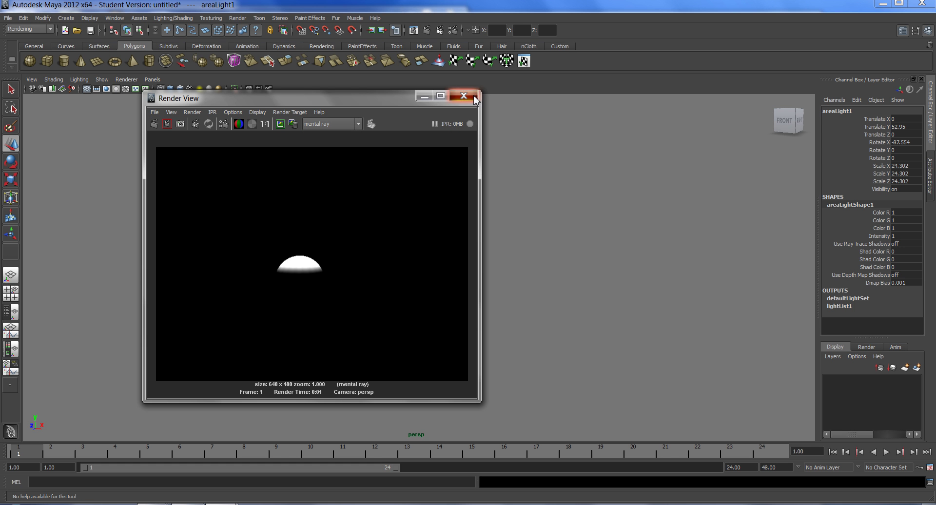
Raise the area light to about 132.27 on Y and render the current frame again with mental ray
{"action": "left_click", "coordinate": [474, 97]}
{"action": "left_click_drag", "start_coordinate": [546, 226], "coordinate": [527, 236], "text": "alt"}
{"action": "right_click_drag", "start_coordinate": [524, 236], "coordinate": [195, 178], "text": "alt"}
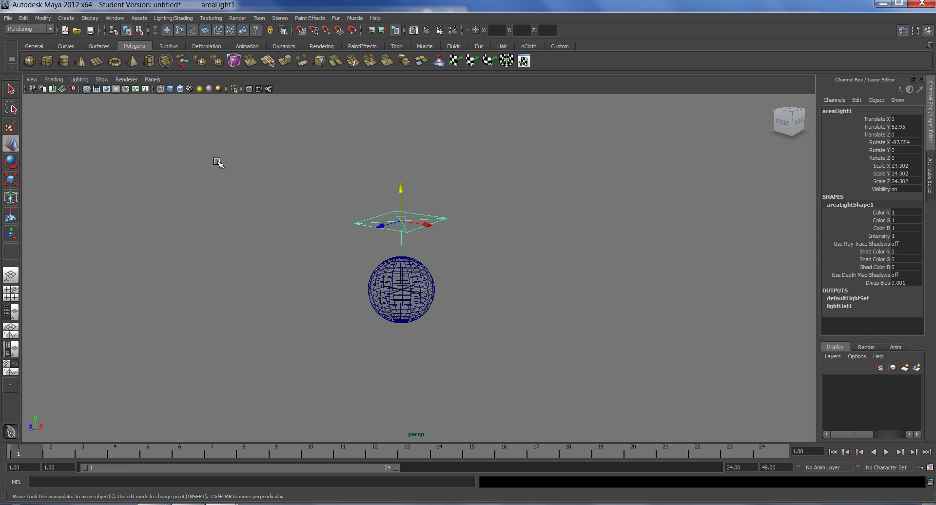
{"action": "left_click_drag", "start_coordinate": [404, 194], "coordinate": [407, 85]}
{"action": "middle_click_drag", "start_coordinate": [561, 191], "coordinate": [537, 256], "text": "alt"}
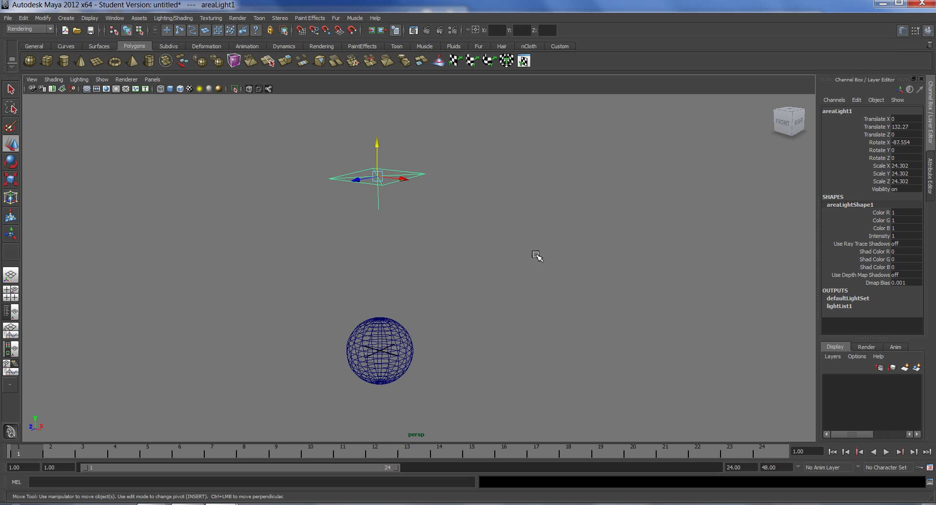
{"action": "right_click_drag", "start_coordinate": [537, 256], "coordinate": [464, 203], "text": "alt"}
{"action": "left_click", "coordinate": [371, 31]}
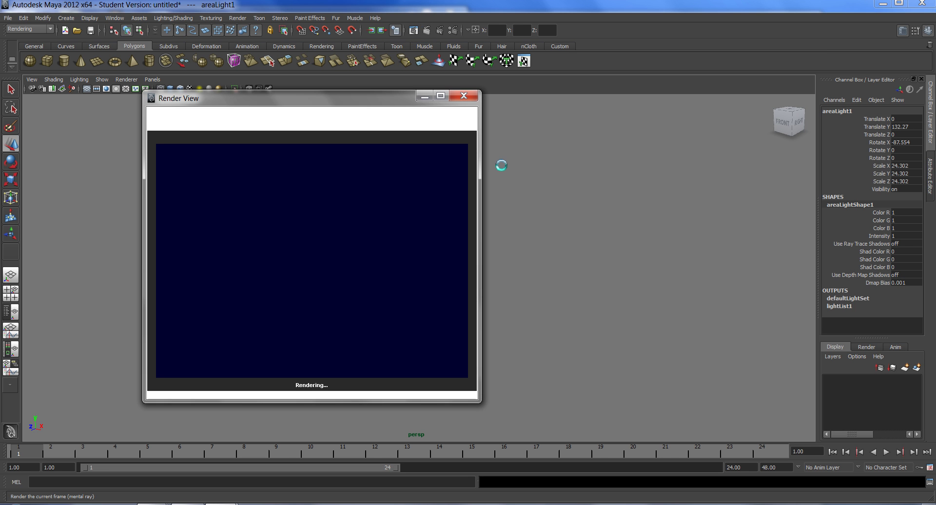
Render the current frame again with mental ray from a closer perspective view of the sphere
{"action": "left_click", "coordinate": [464, 96]}
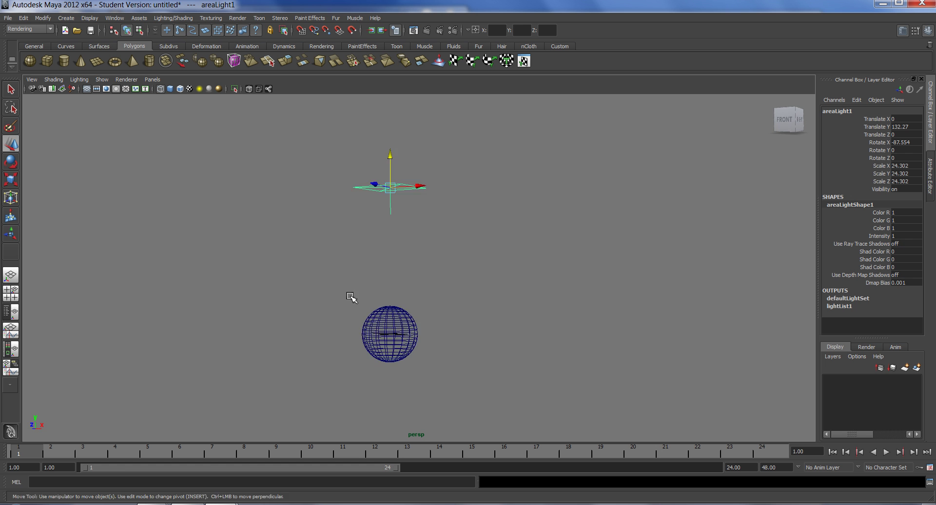
{"action": "right_click_drag", "start_coordinate": [352, 297], "coordinate": [523, 303], "text": "alt"}
{"action": "middle_click_drag", "start_coordinate": [527, 319], "coordinate": [554, 242], "text": "alt"}
{"action": "right_click_drag", "start_coordinate": [347, 280], "coordinate": [505, 296], "text": "alt"}
{"action": "middle_click_drag", "start_coordinate": [505, 296], "coordinate": [522, 262], "text": "alt"}
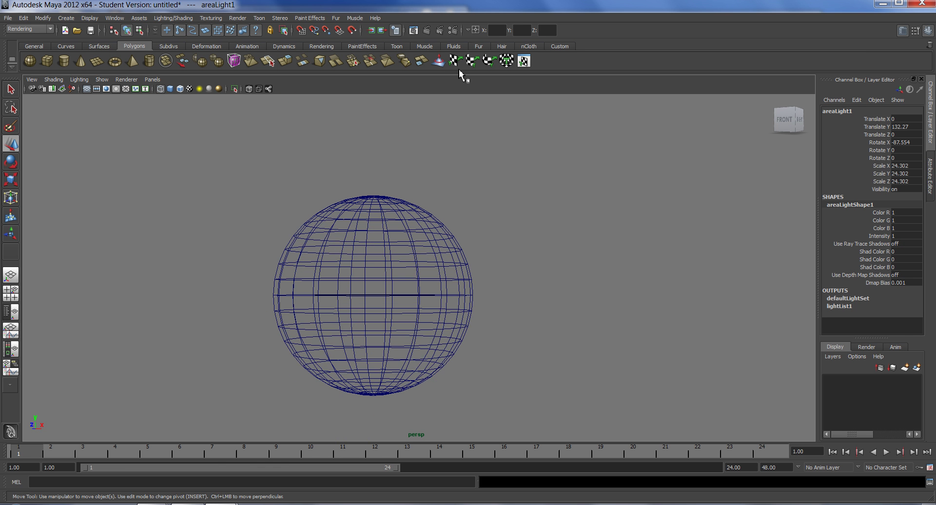
{"action": "left_click", "coordinate": [427, 30]}
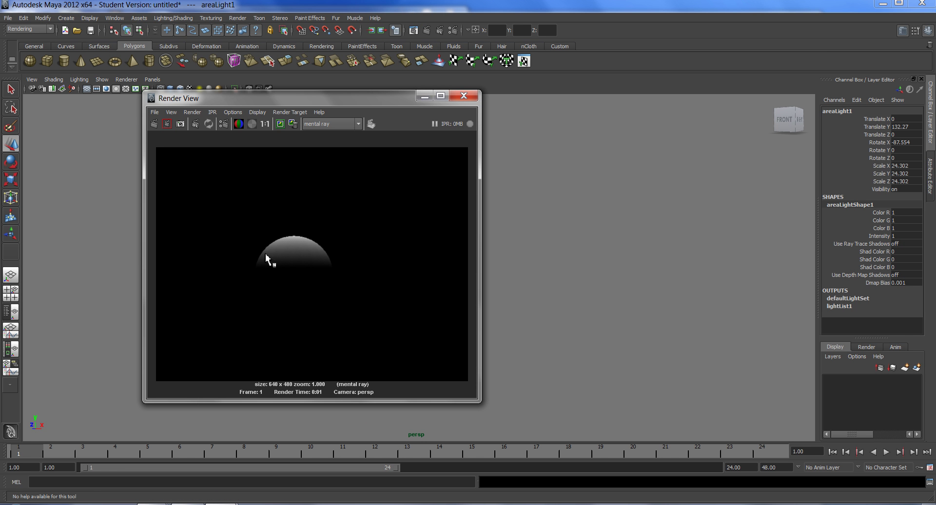
{"action": "left_click", "coordinate": [464, 96]}
Show the perspective view shaded and assign a new mental ray misss_fast_skin_maya material to the sphere
{"action": "left_click", "coordinate": [468, 253]}
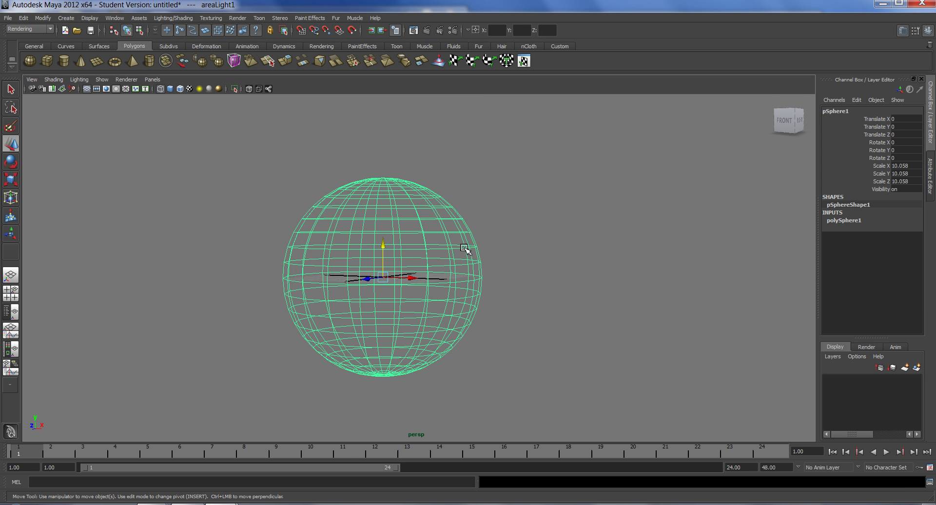
{"action": "key", "text": "5"}
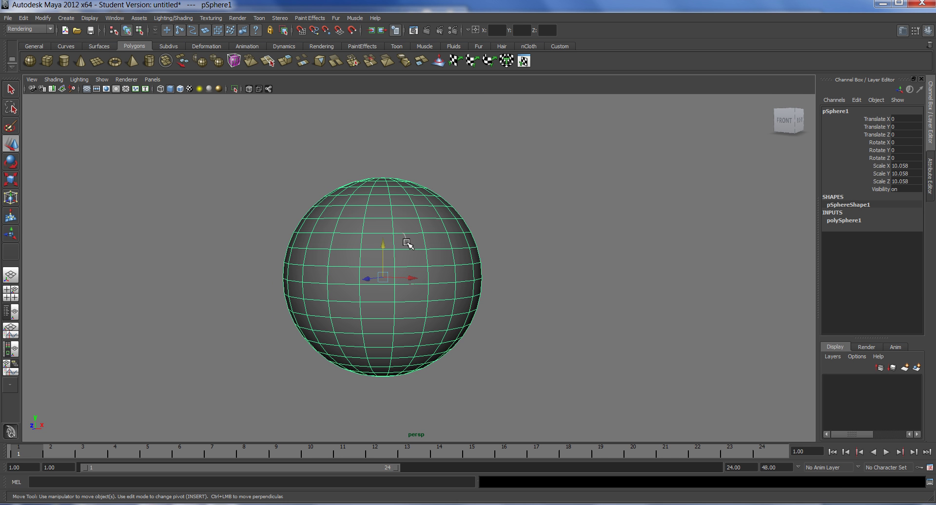
{"action": "right_click_drag", "start_coordinate": [403, 233], "coordinate": [413, 375]}
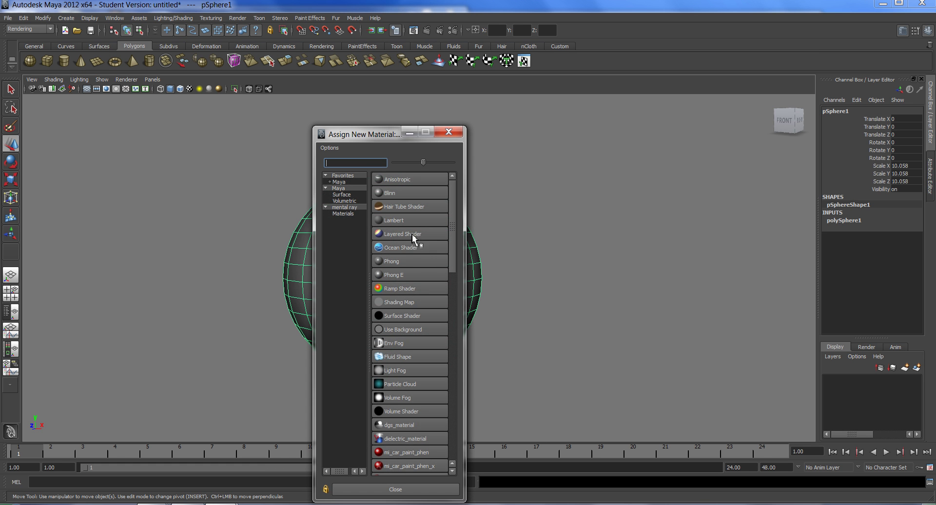
{"action": "left_click", "coordinate": [350, 207]}
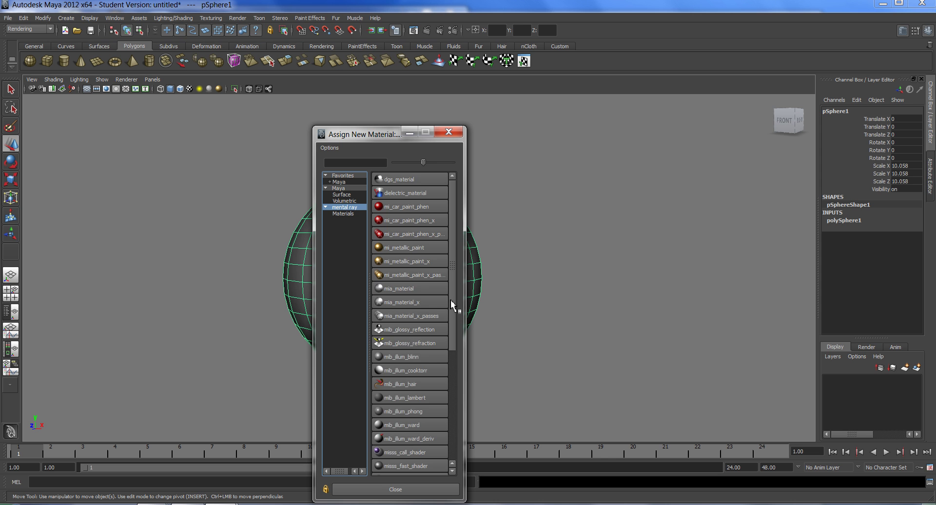
{"action": "left_click_drag", "start_coordinate": [451, 300], "coordinate": [452, 407]}
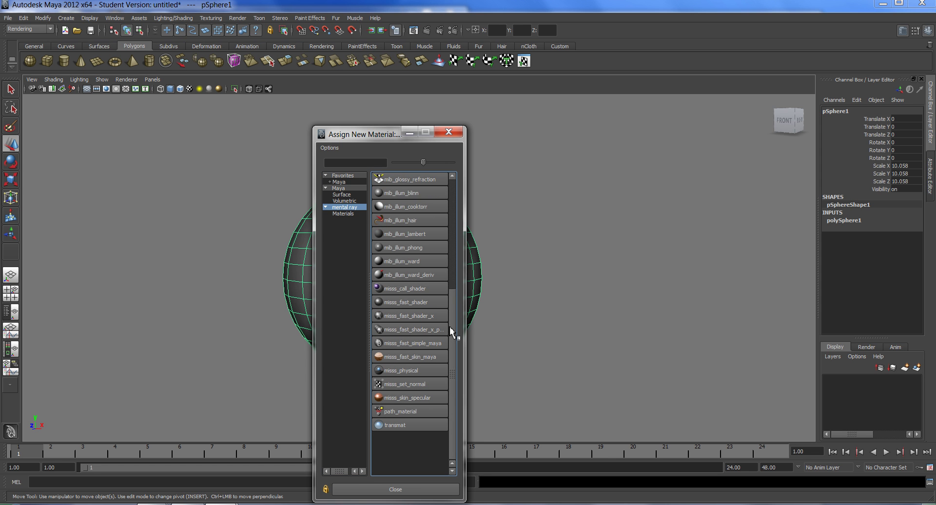
{"action": "left_click", "coordinate": [434, 357]}
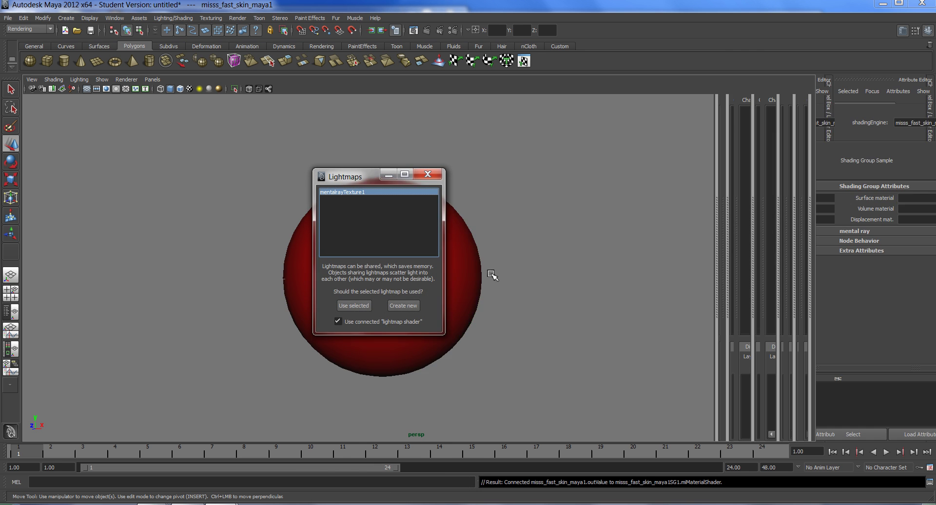
Create a new lightmap for the skin material instead of sharing mentalrayTexture1, keeping the connected lightmap shader in use
{"action": "left_click_drag", "start_coordinate": [358, 183], "coordinate": [448, 139]}
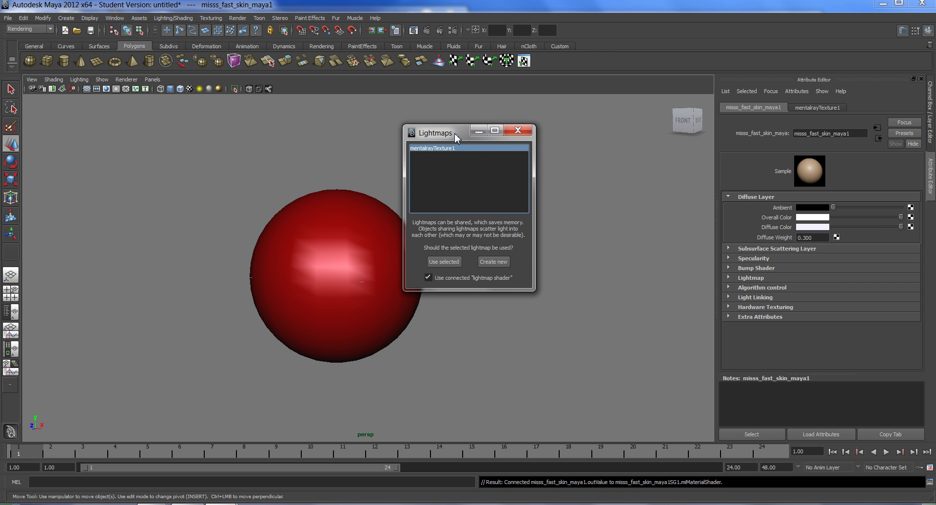
{"action": "left_click_drag", "start_coordinate": [455, 136], "coordinate": [464, 119]}
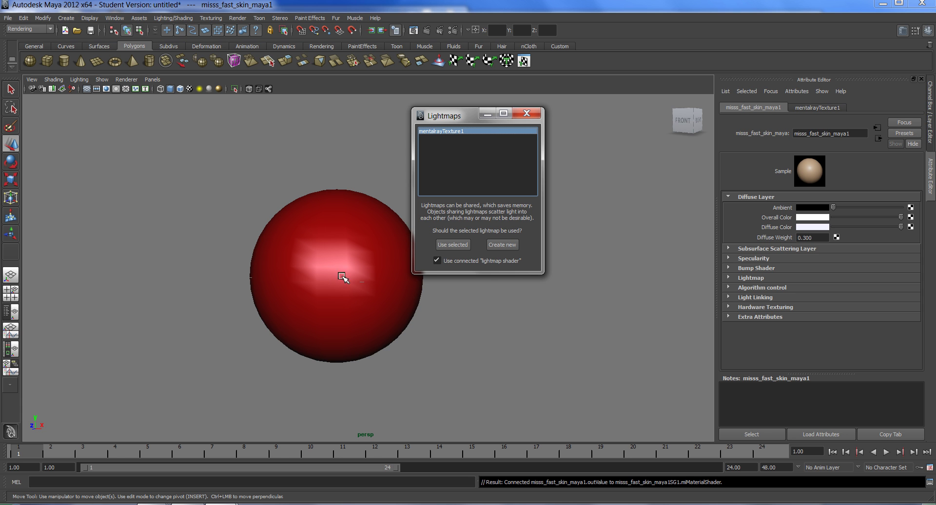
{"action": "left_click_drag", "start_coordinate": [464, 123], "coordinate": [468, 110]}
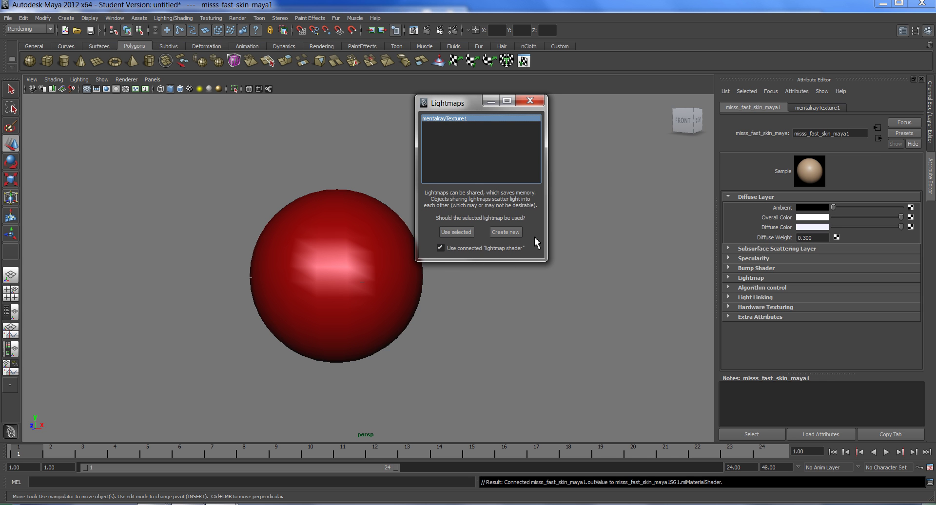
{"action": "mouse_move", "coordinate": [477, 107]}
{"action": "left_mouse_down"}
{"action": "mouse_move", "coordinate": [470, 100]}
{"action": "mouse_move", "coordinate": [486, 96]}
{"action": "mouse_move", "coordinate": [481, 90]}
{"action": "mouse_move", "coordinate": [488, 99]}
{"action": "left_mouse_up"}
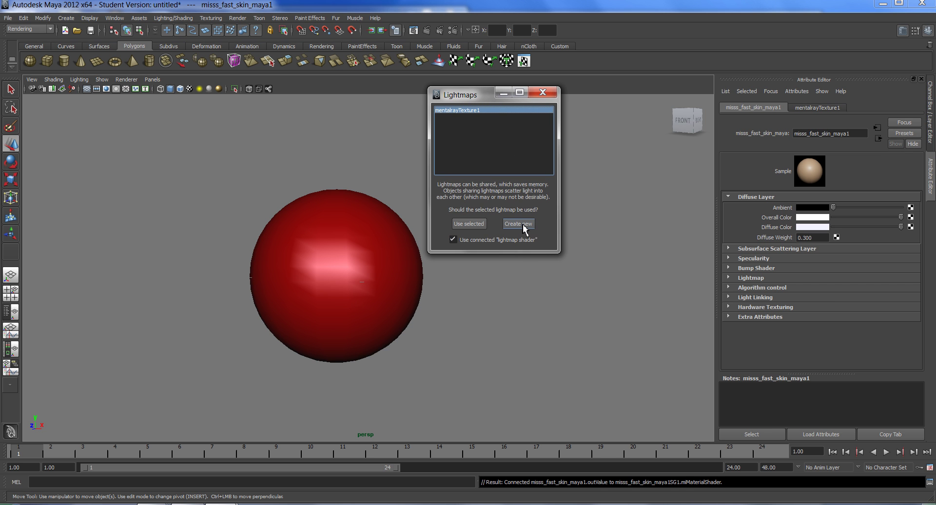
{"action": "left_click", "coordinate": [519, 224]}
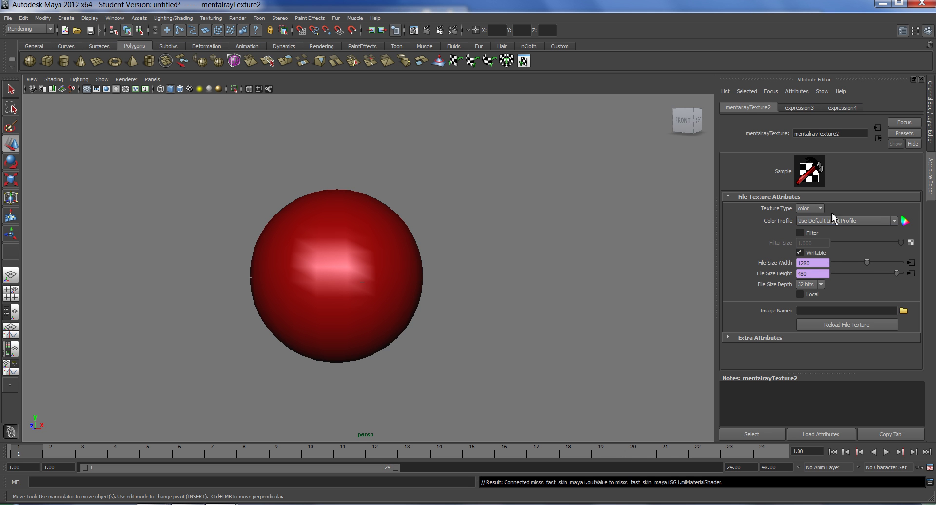
Check the new lightmap texture's colour profile choices, keeping Use Default Input Profile, and its image name field
{"action": "left_click", "coordinate": [860, 222]}
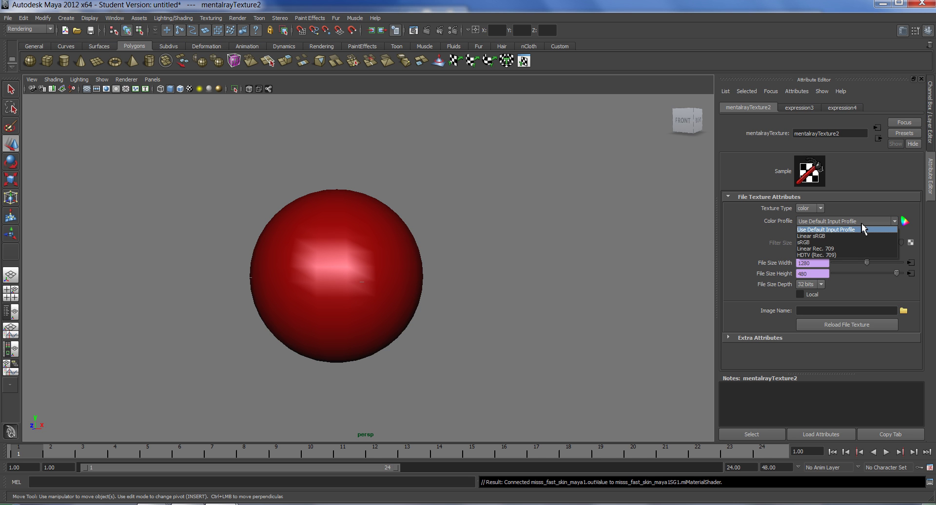
{"action": "left_click", "coordinate": [838, 230]}
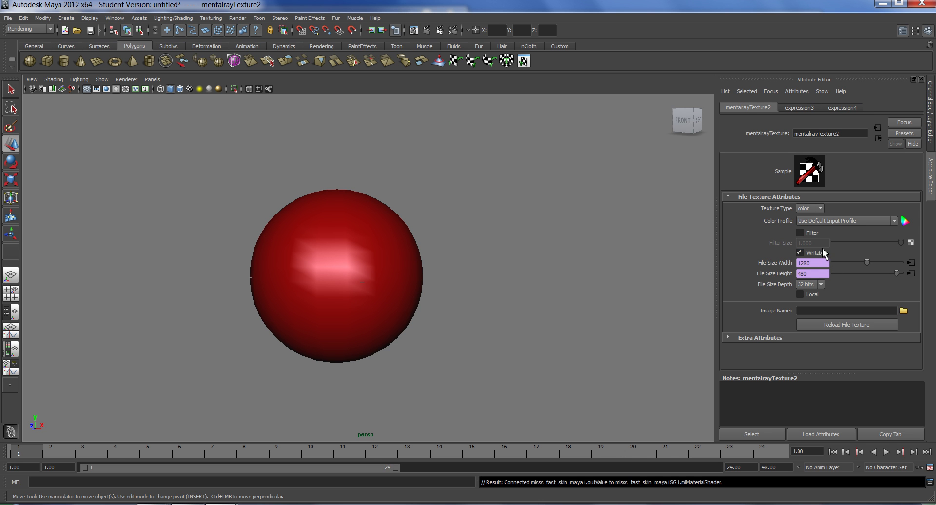
{"action": "left_click", "coordinate": [822, 313]}
Select the sphere, open the Hypershade and select the misss_fast_skin_maya1 material in it
{"action": "left_click", "coordinate": [476, 236]}
{"action": "left_click", "coordinate": [354, 265]}
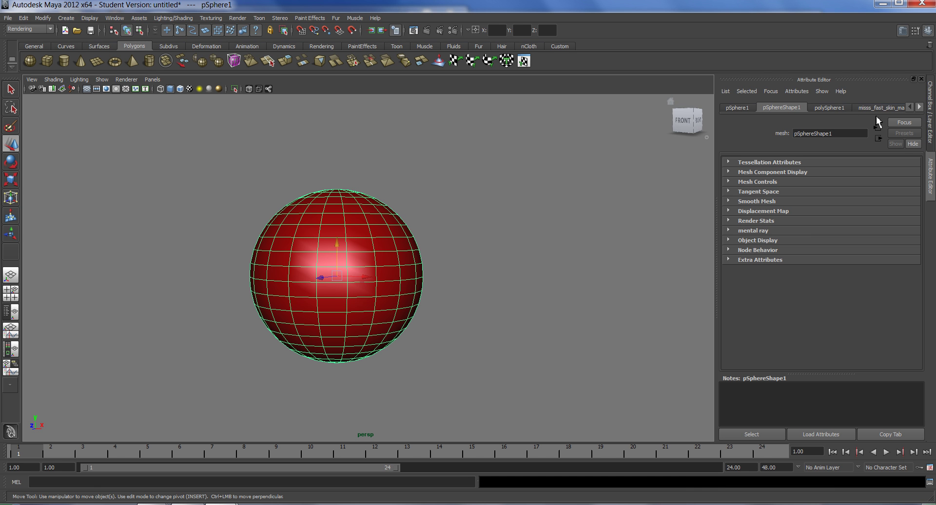
{"action": "left_click", "coordinate": [184, 19]}
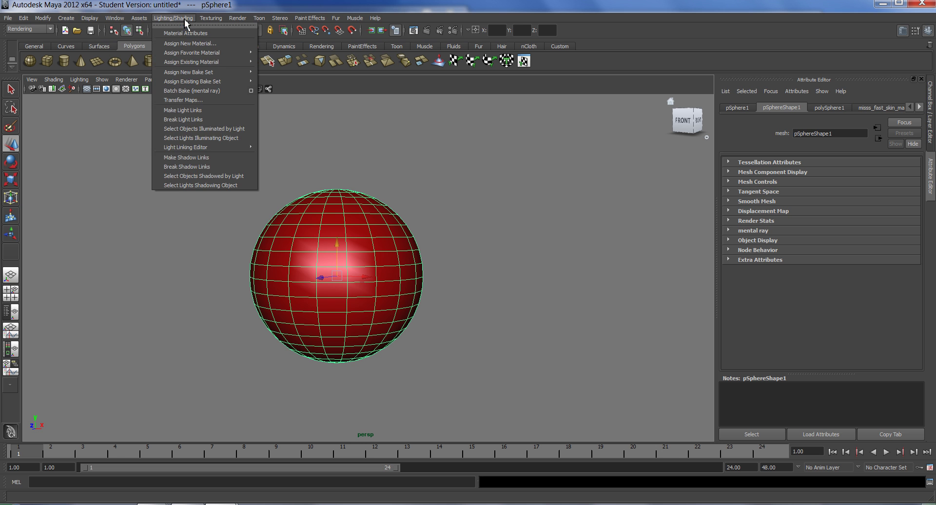
{"action": "mouse_move", "coordinate": [115, 18]}
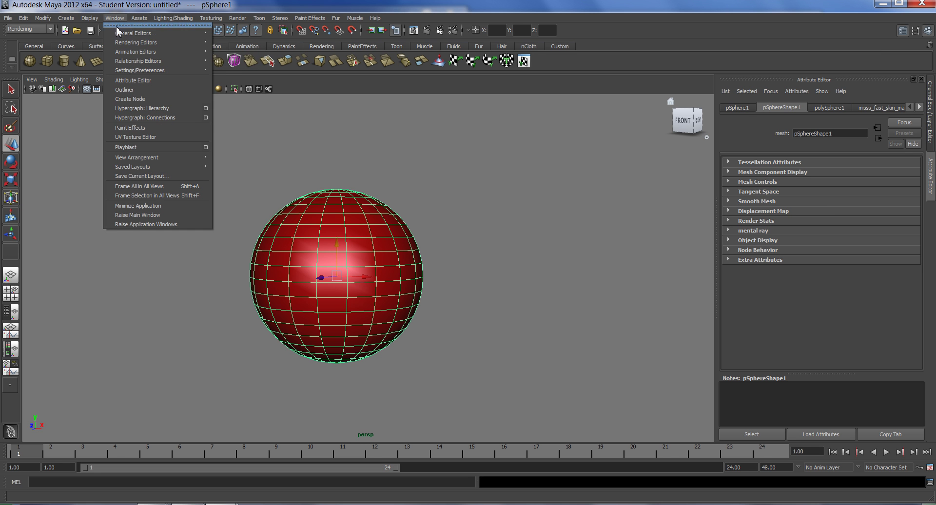
{"action": "left_click", "coordinate": [260, 73]}
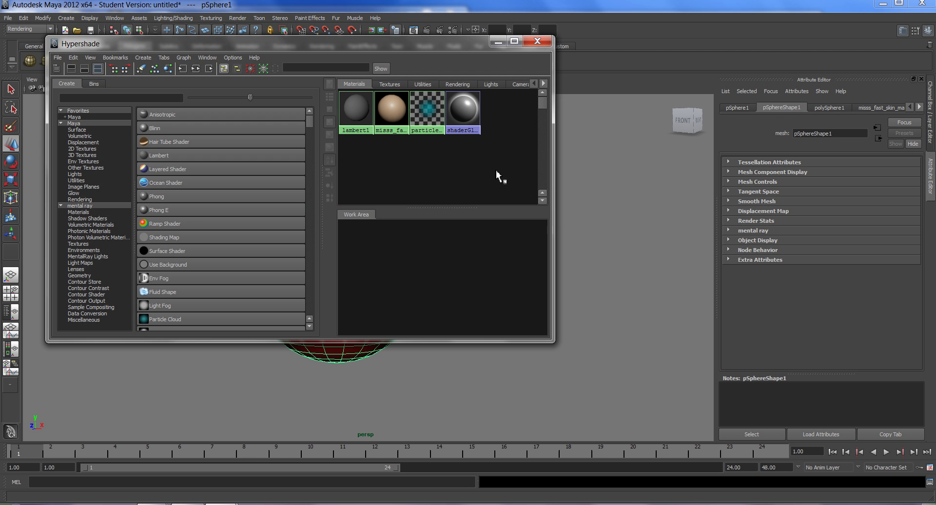
{"action": "left_click", "coordinate": [491, 84]}
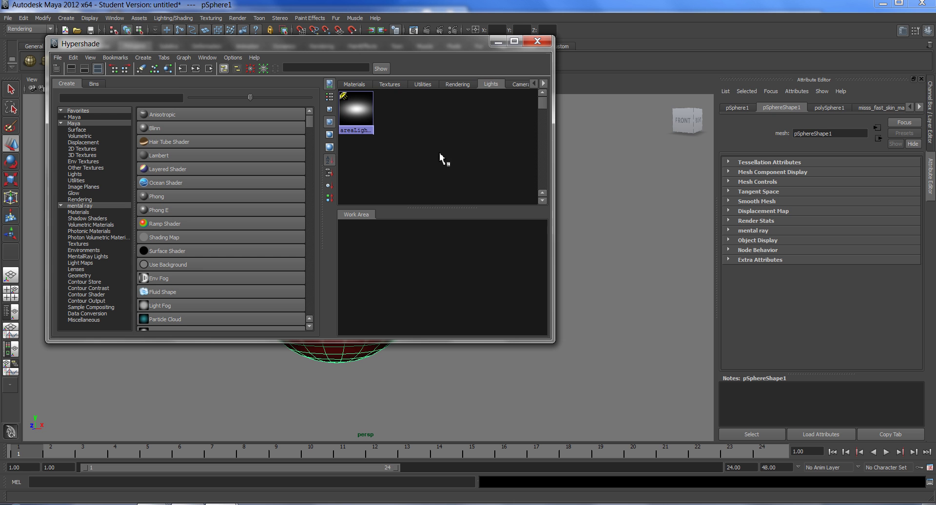
{"action": "left_click", "coordinate": [354, 84]}
{"action": "left_click", "coordinate": [393, 117]}
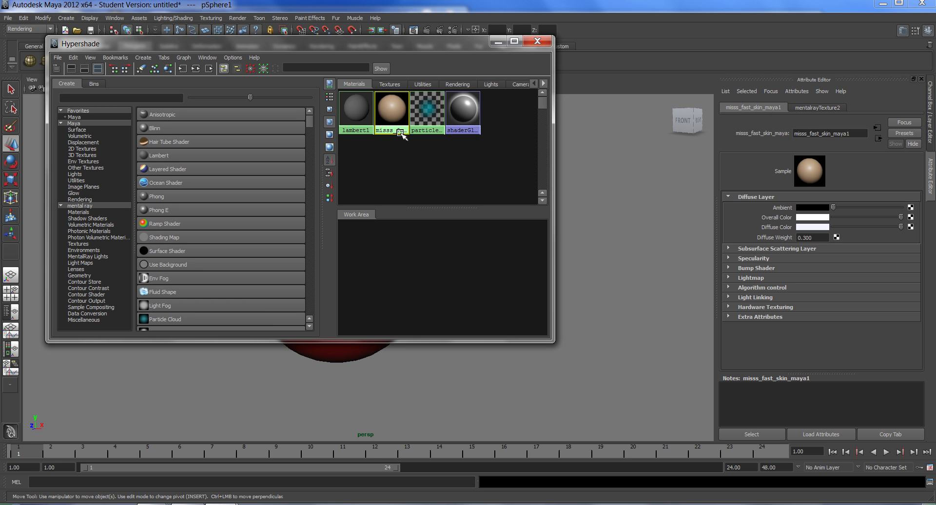
{"action": "left_click_drag", "start_coordinate": [310, 43], "coordinate": [362, 42]}
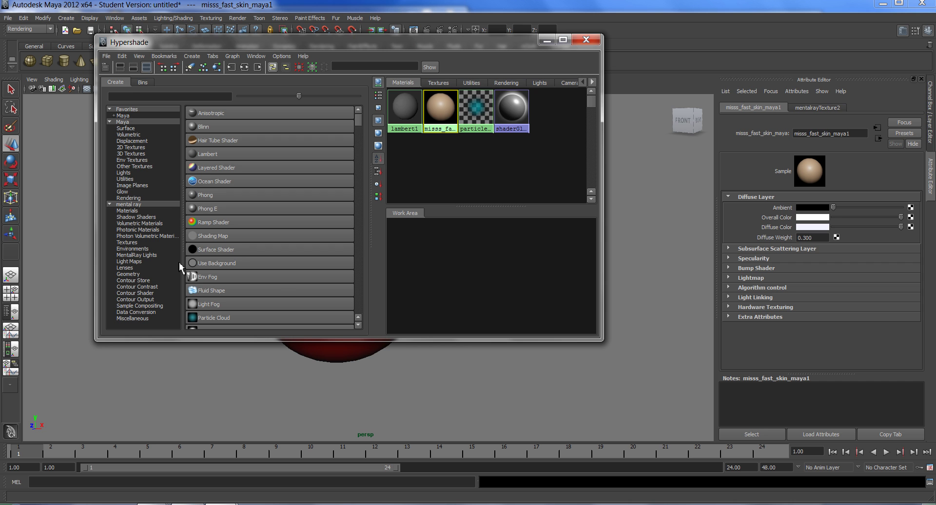
Graph the input and output connections of the skin material and its two shading groups in a maximized Hypershade
{"action": "left_click", "coordinate": [472, 83]}
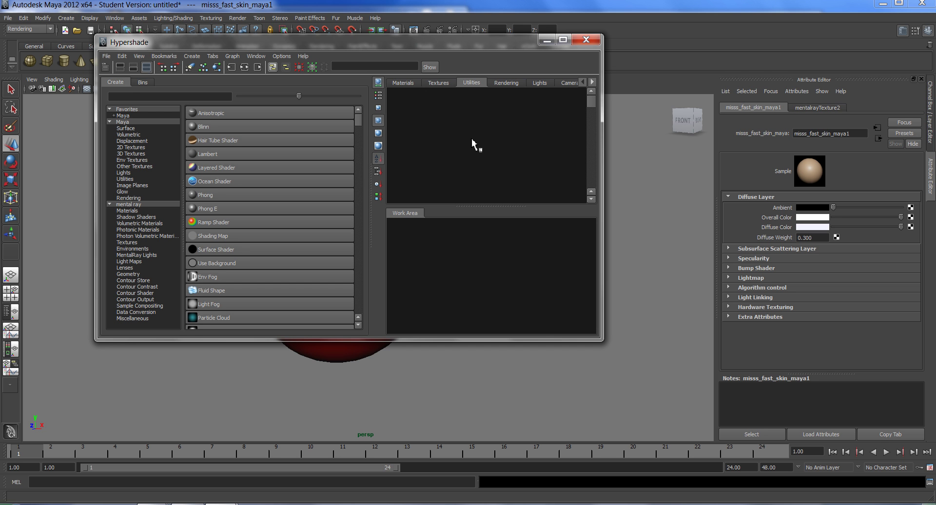
{"action": "left_click", "coordinate": [410, 84]}
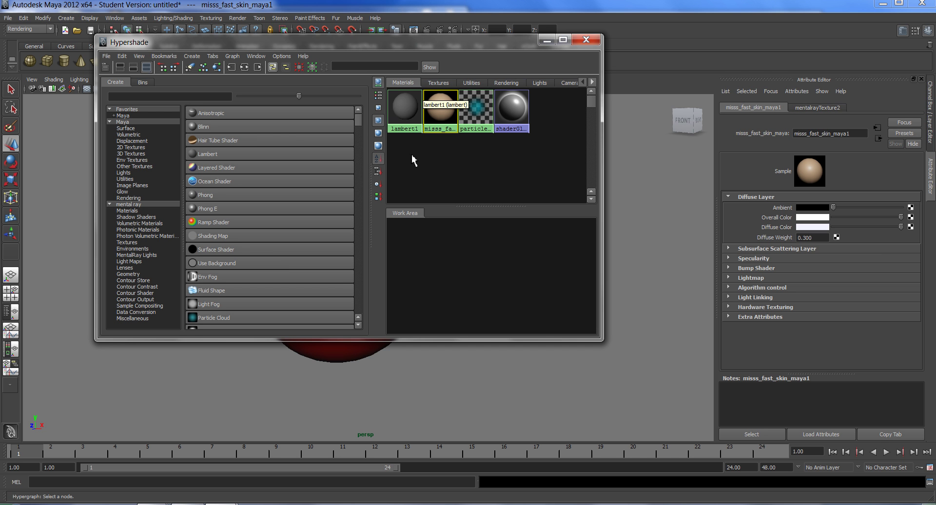
{"action": "left_click", "coordinate": [245, 67]}
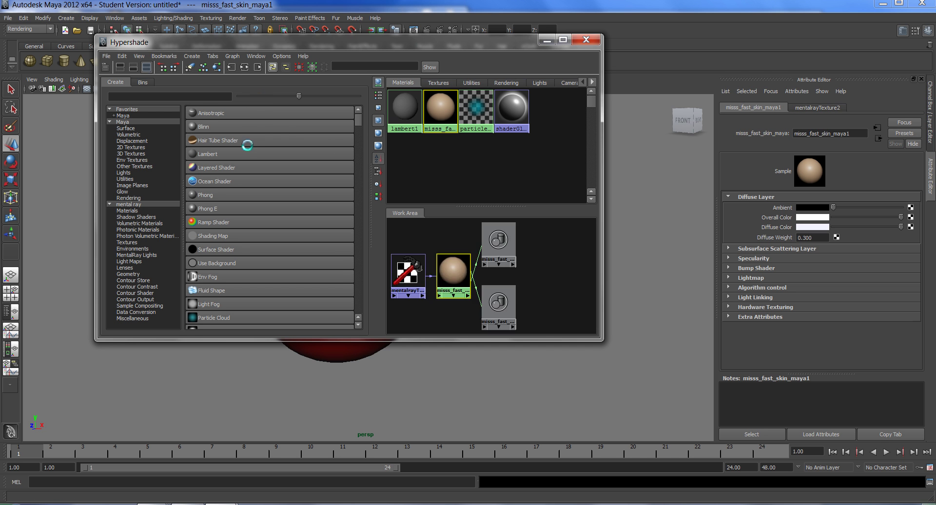
{"action": "left_click_drag", "start_coordinate": [535, 317], "coordinate": [499, 230]}
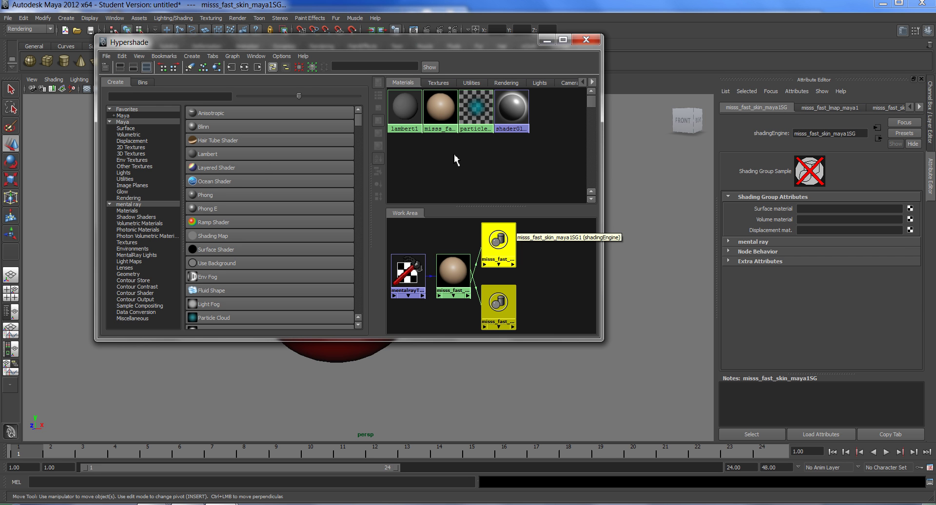
{"action": "left_click", "coordinate": [245, 67]}
{"action": "left_click_drag", "start_coordinate": [509, 209], "coordinate": [523, 157]}
{"action": "left_click", "coordinate": [563, 40]}
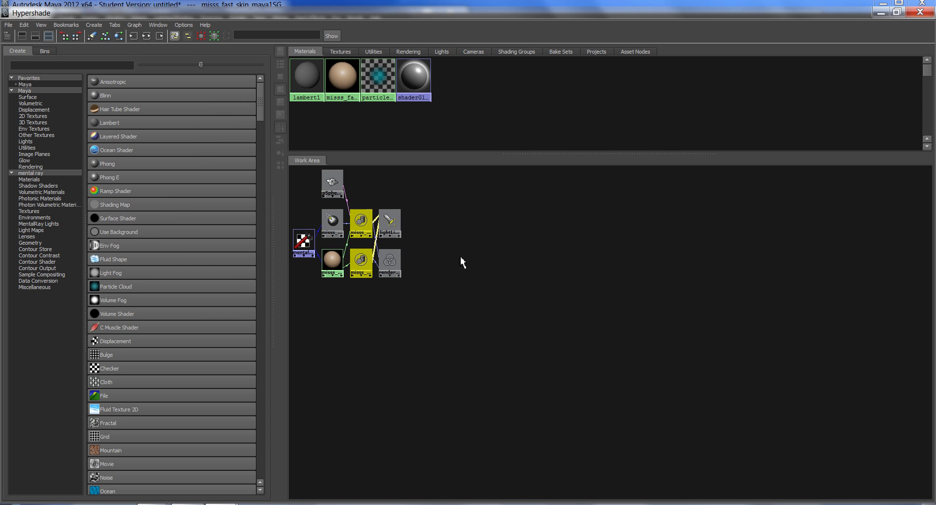
Frame the whole shading network, restore the Hypershade window and enlarge its work area while keeping the Attribute Editor uncovered
{"action": "middle_click_drag", "start_coordinate": [438, 270], "coordinate": [478, 307], "text": "alt"}
{"action": "right_click_drag", "start_coordinate": [412, 305], "coordinate": [526, 283], "text": "alt"}
{"action": "key", "text": "a"}
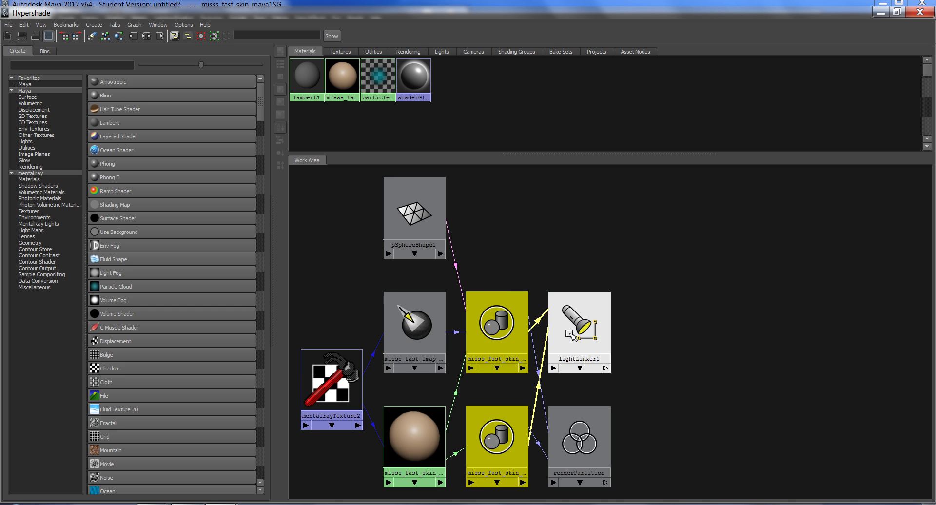
{"action": "double_click", "coordinate": [669, 16]}
{"action": "left_click_drag", "start_coordinate": [670, 16], "coordinate": [249, 21]}
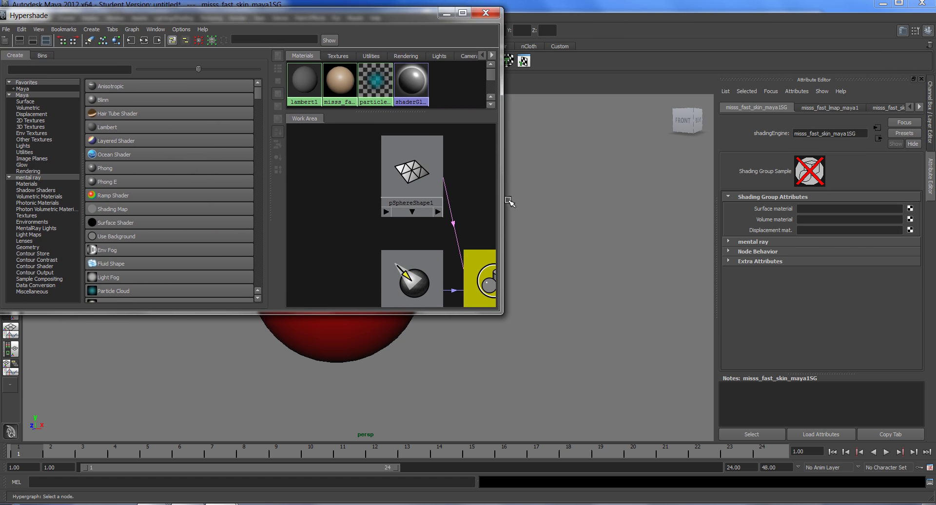
{"action": "left_click_drag", "start_coordinate": [505, 198], "coordinate": [642, 220]}
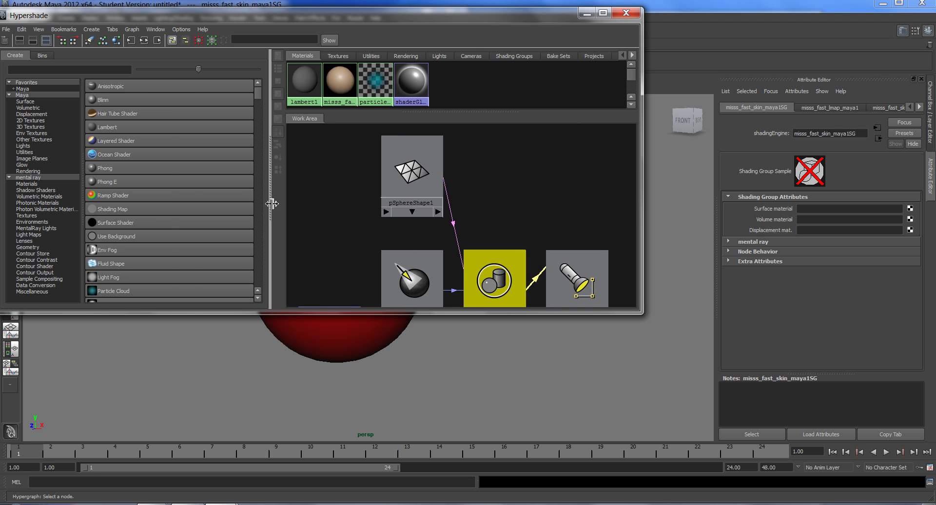
{"action": "left_click_drag", "start_coordinate": [274, 203], "coordinate": [184, 225]}
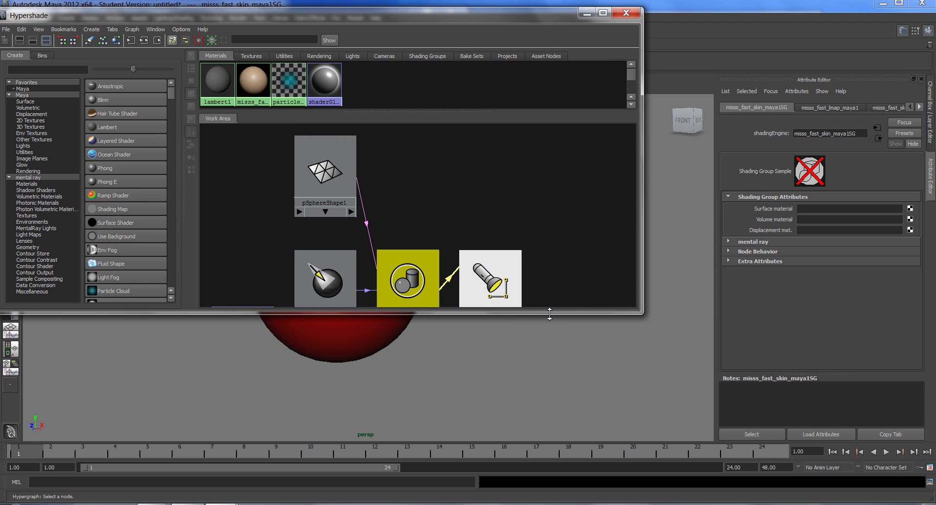
{"action": "left_click_drag", "start_coordinate": [549, 314], "coordinate": [550, 444]}
Spread out the light linker and skin shading group nodes and review the shading group's mental ray custom shaders and available mental ray nodes
{"action": "left_click_drag", "start_coordinate": [498, 331], "coordinate": [507, 330]}
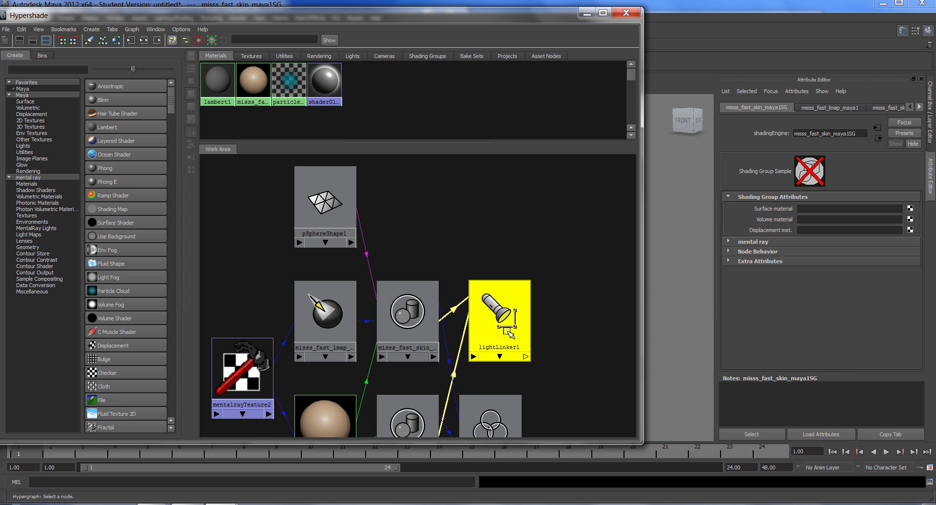
{"action": "mouse_move", "coordinate": [414, 300]}
{"action": "left_mouse_down"}
{"action": "mouse_move", "coordinate": [424, 259]}
{"action": "mouse_move", "coordinate": [409, 284]}
{"action": "left_mouse_up"}
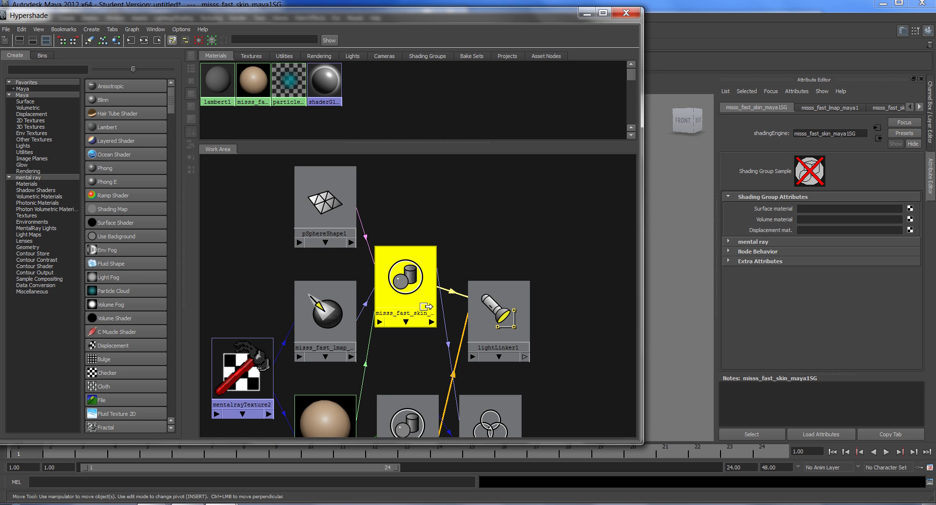
{"action": "left_click", "coordinate": [754, 242]}
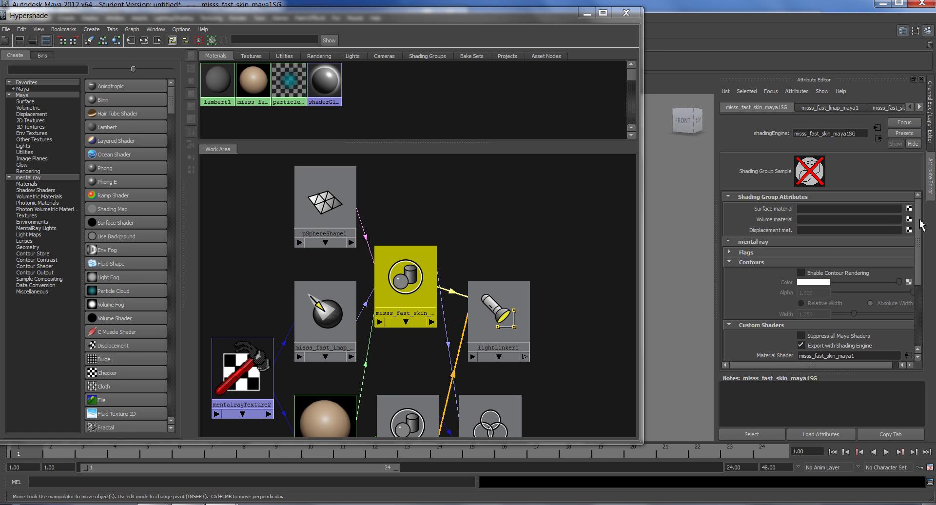
{"action": "left_click_drag", "start_coordinate": [920, 224], "coordinate": [918, 300]}
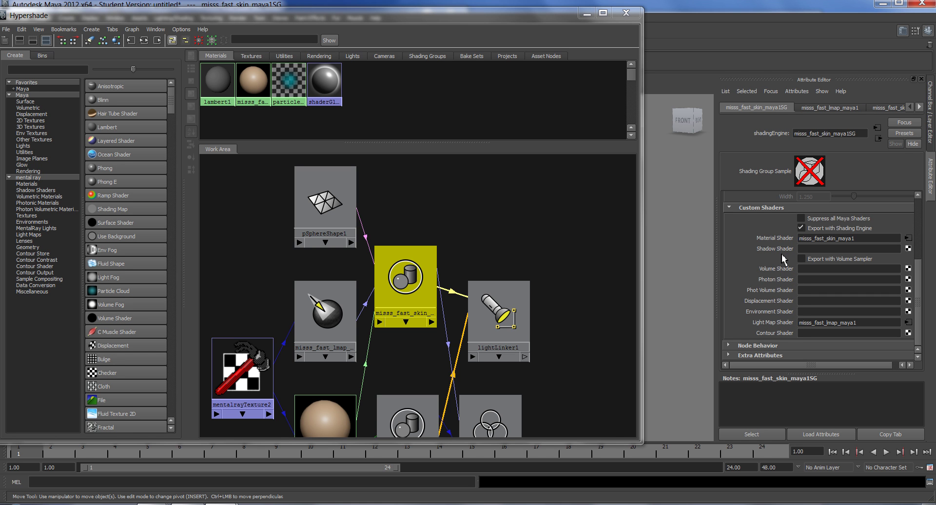
{"action": "middle_click_drag", "start_coordinate": [786, 254], "coordinate": [346, 401]}
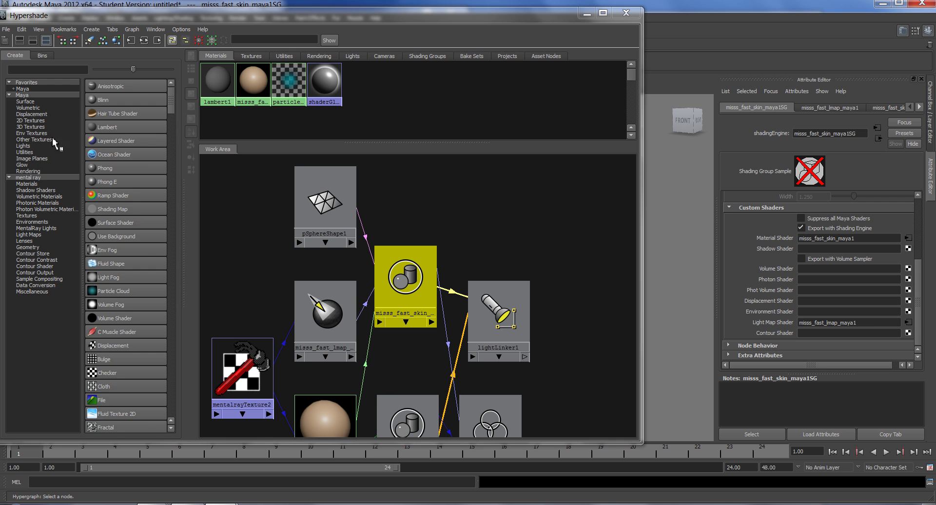
{"action": "left_click", "coordinate": [38, 178]}
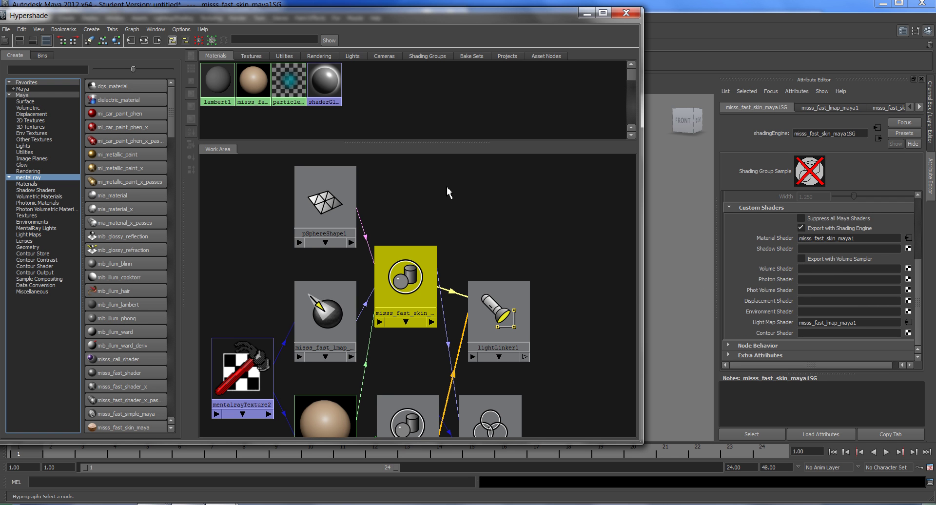
Select the misss_fast_lmap_maya1 node and review its Lightmap Write and Light Linking settings, keeping the Maya Linking mode
{"action": "left_click", "coordinate": [336, 308]}
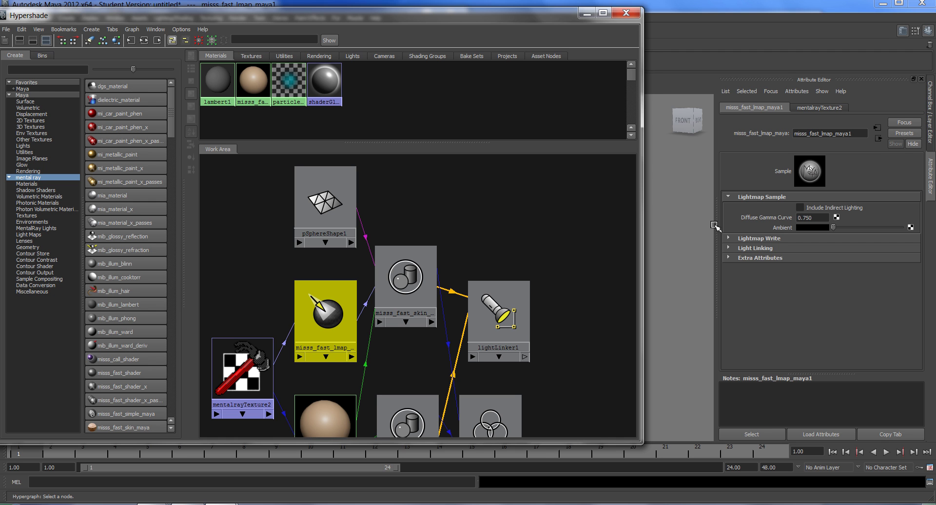
{"action": "left_click", "coordinate": [729, 238]}
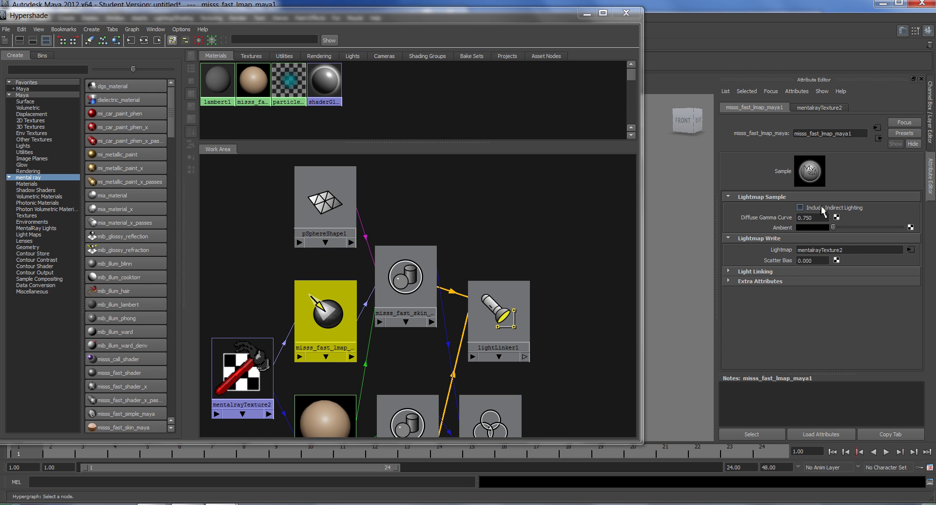
{"action": "left_click", "coordinate": [741, 272]}
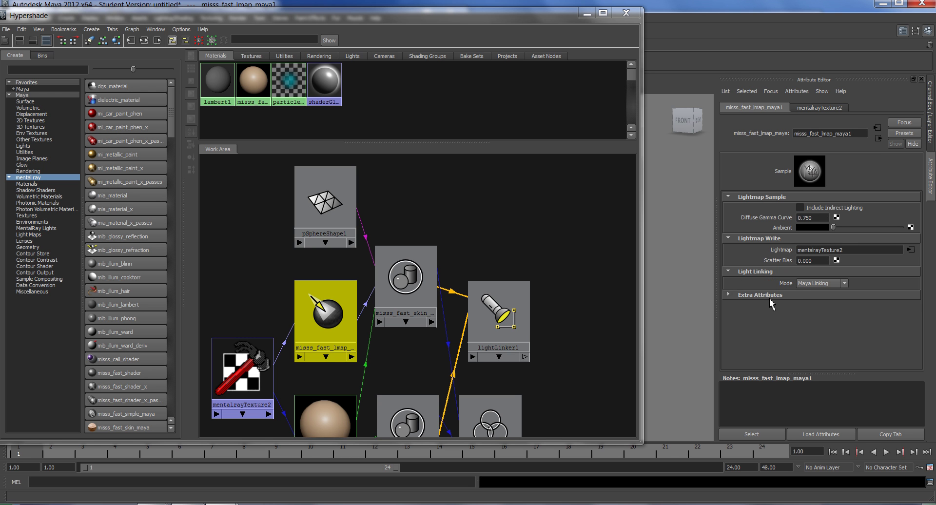
{"action": "left_click", "coordinate": [821, 284]}
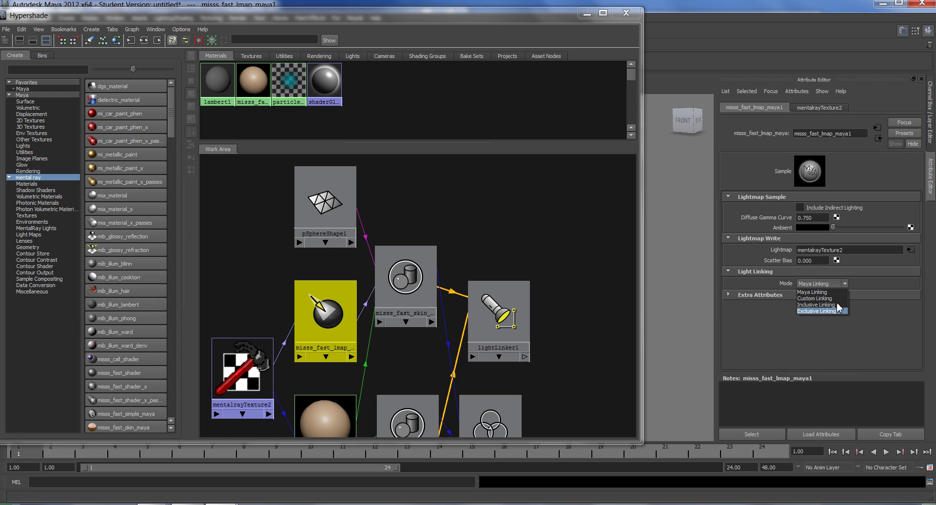
{"action": "left_click", "coordinate": [775, 355]}
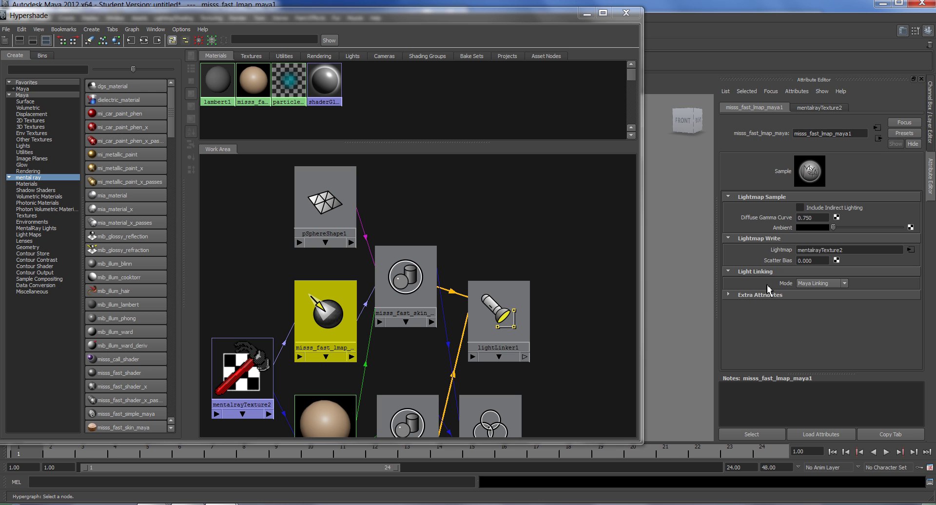
{"action": "left_click", "coordinate": [738, 272]}
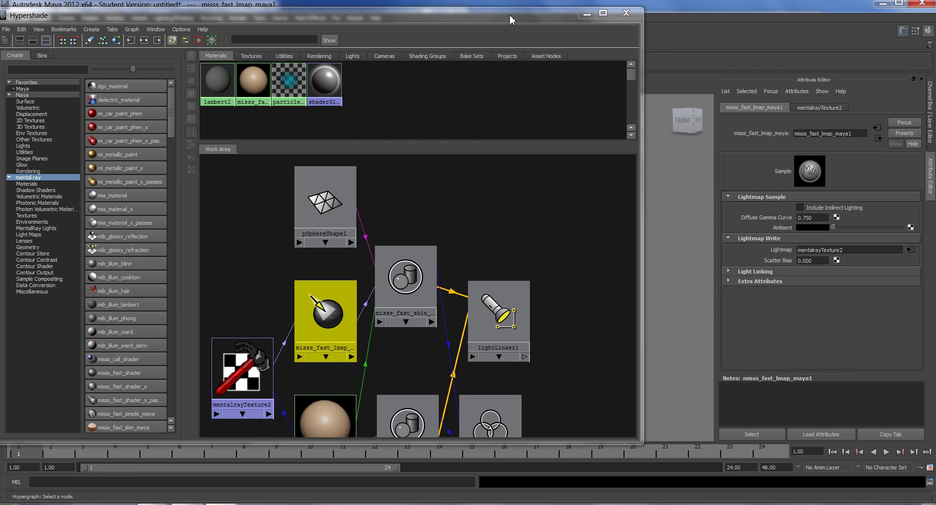
Render the current frame, keep the image for comparison, and clear the Hypershade and Render View away from the scene's sphere
{"action": "left_click_drag", "start_coordinate": [510, 15], "coordinate": [504, 133]}
{"action": "left_click", "coordinate": [427, 30]}
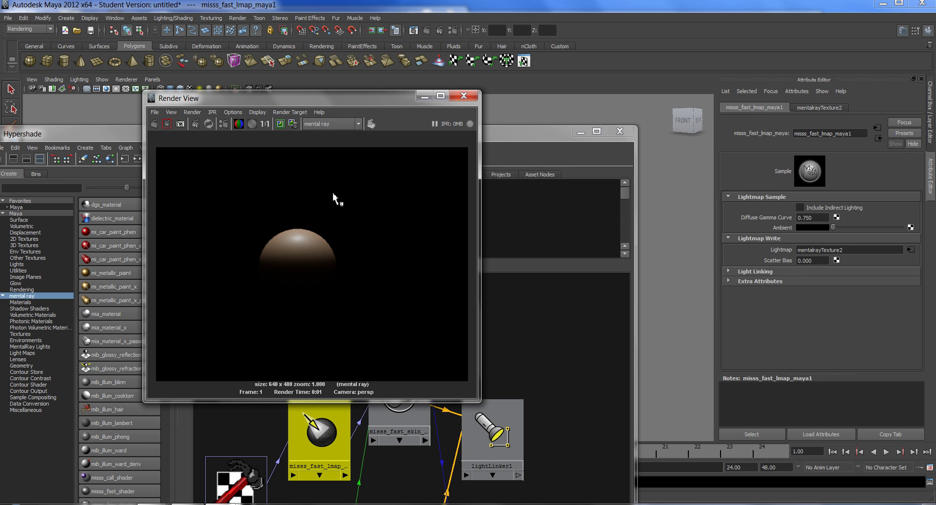
{"action": "left_click", "coordinate": [280, 125]}
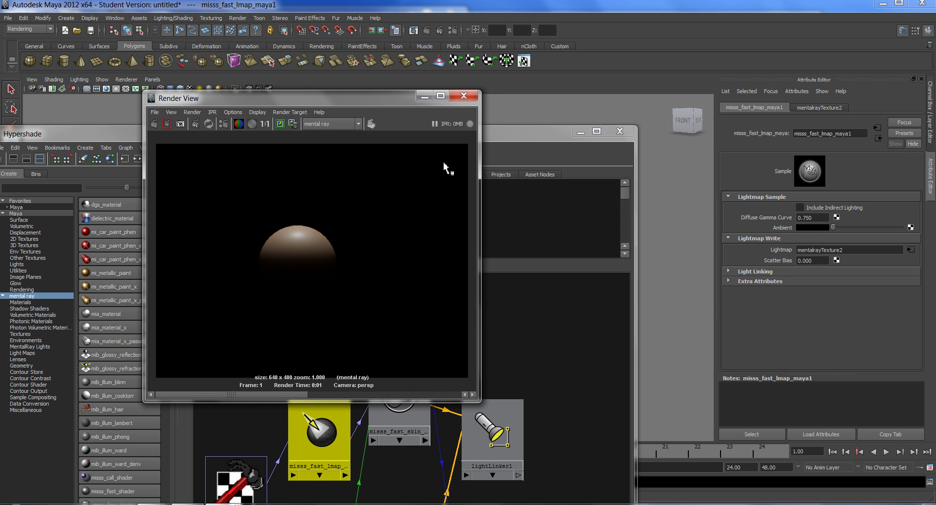
{"action": "left_click", "coordinate": [581, 132]}
{"action": "left_click_drag", "start_coordinate": [384, 91], "coordinate": [526, 125]}
{"action": "left_click_drag", "start_coordinate": [392, 133], "coordinate": [648, 232]}
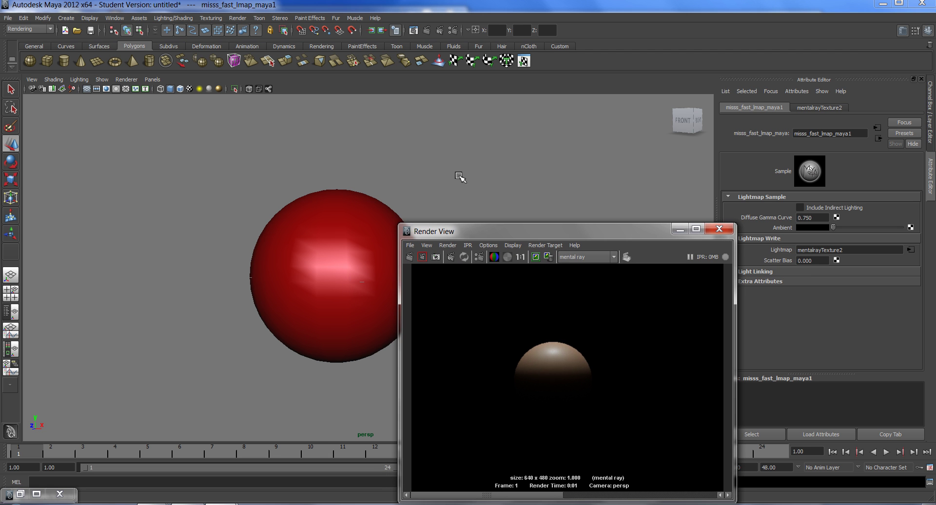
Create a second polygon sphere at the first sphere's centre and scale it up into a large enclosing environment, undoing the excess scaling
{"action": "left_click", "coordinate": [320, 272]}
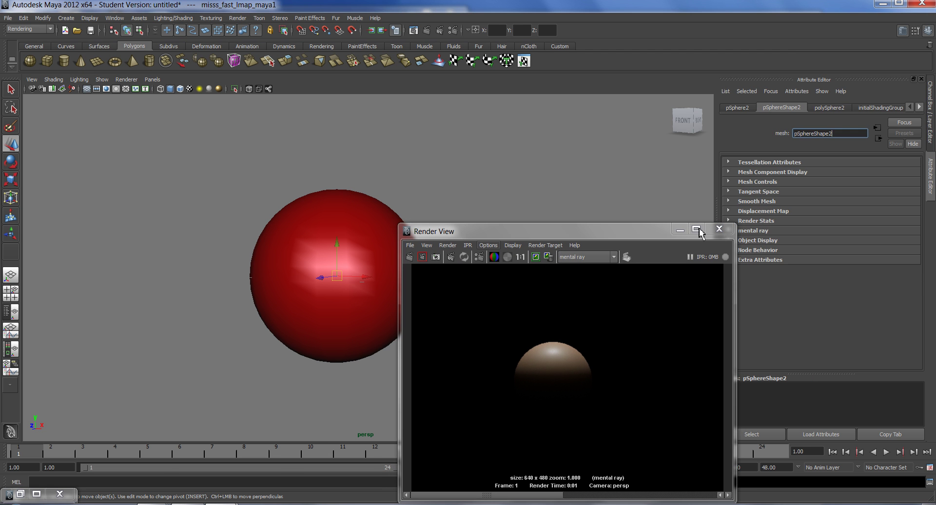
{"action": "left_click", "coordinate": [680, 230]}
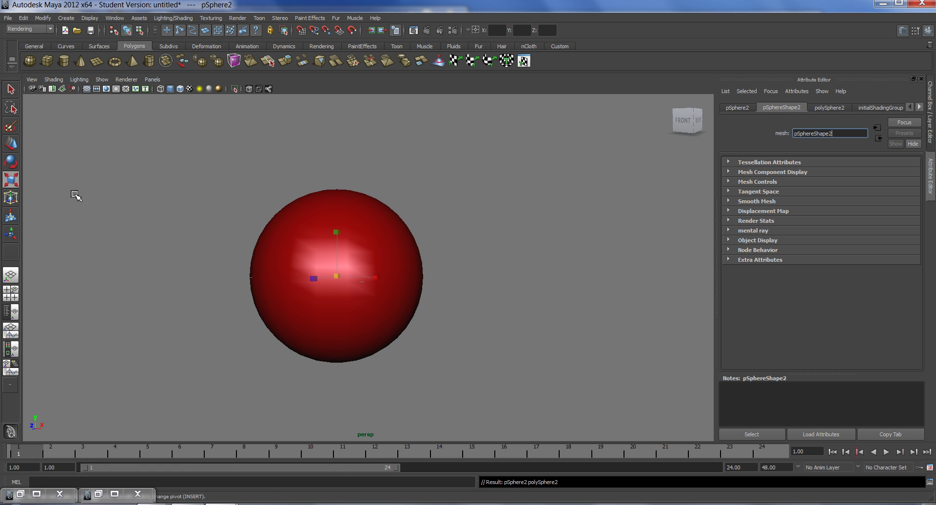
{"action": "left_click_drag", "start_coordinate": [336, 276], "coordinate": [865, 314]}
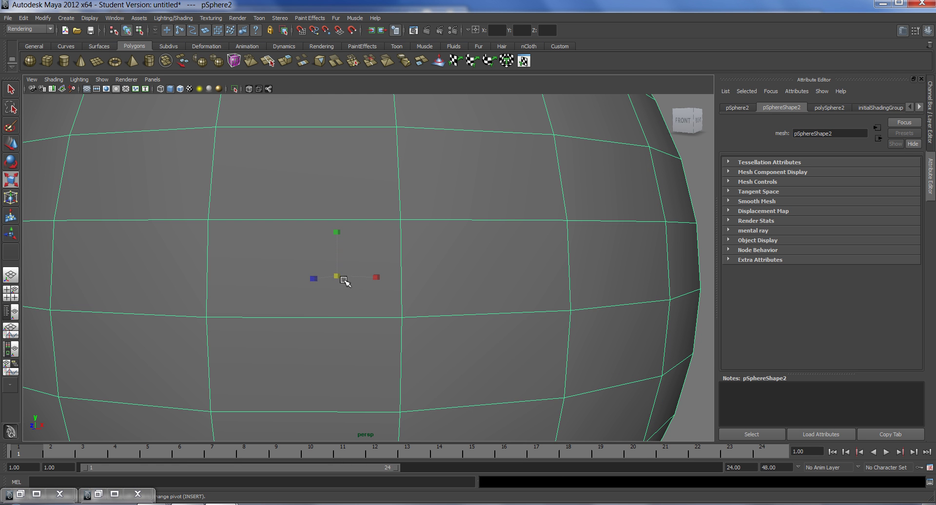
{"action": "left_click_drag", "start_coordinate": [336, 276], "coordinate": [707, 293]}
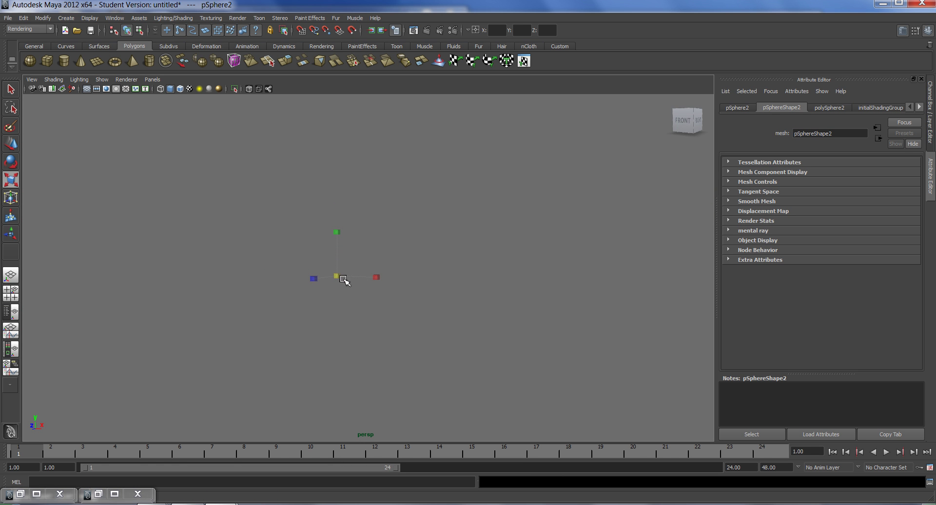
{"action": "key", "text": "ctrl+z"}
Assign a new Maya Lambert material to the large enclosing sphere
{"action": "right_click_drag", "start_coordinate": [573, 205], "coordinate": [591, 347]}
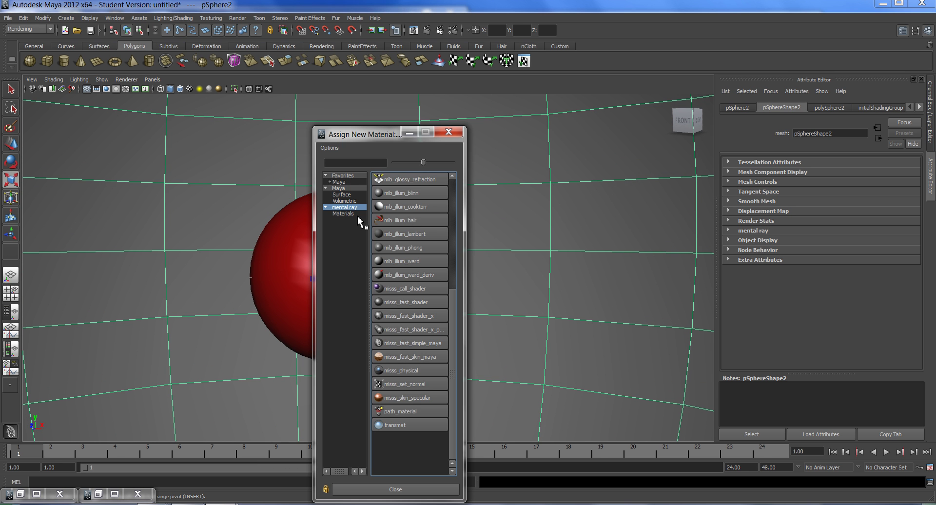
{"action": "left_click", "coordinate": [342, 194]}
{"action": "left_click", "coordinate": [396, 220]}
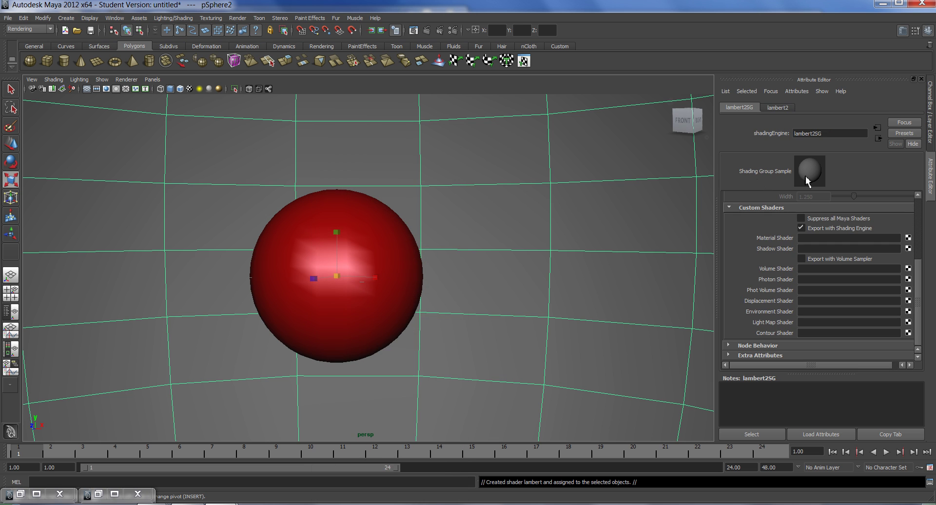
Set the enclosing sphere's Lambert material to a white ambient colour and a diffuse value of 0
{"action": "left_click", "coordinate": [779, 109]}
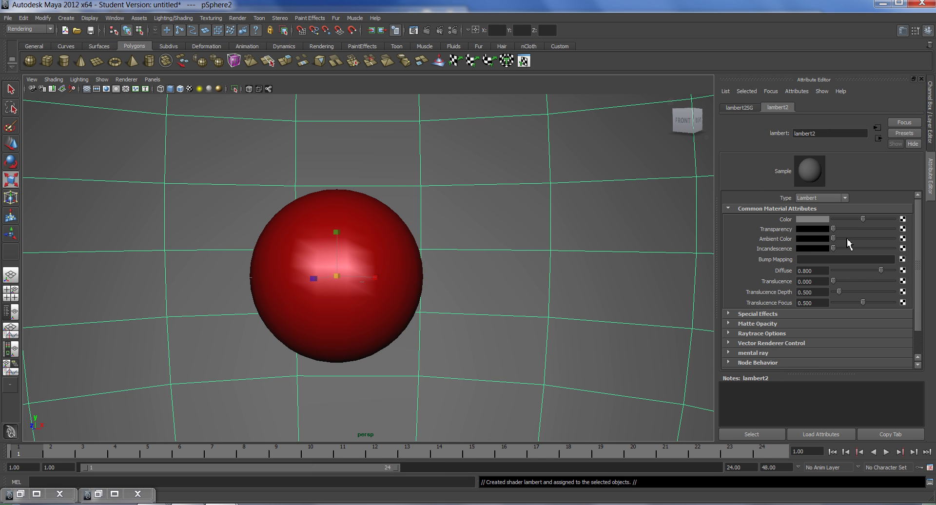
{"action": "left_click_drag", "start_coordinate": [834, 239], "coordinate": [894, 239]}
{"action": "left_click_drag", "start_coordinate": [881, 270], "coordinate": [834, 270]}
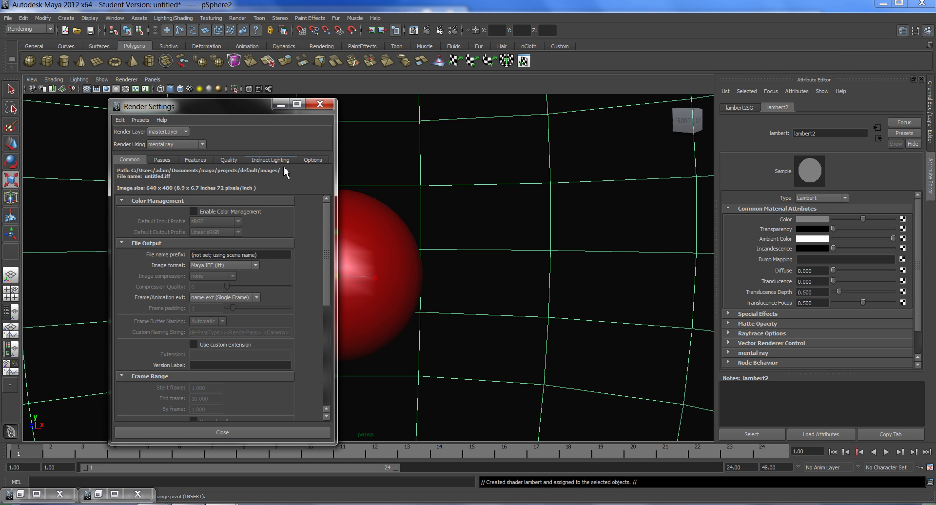
Enable Final Gathering in the indirect lighting render settings and close the settings
{"action": "left_click", "coordinate": [276, 161]}
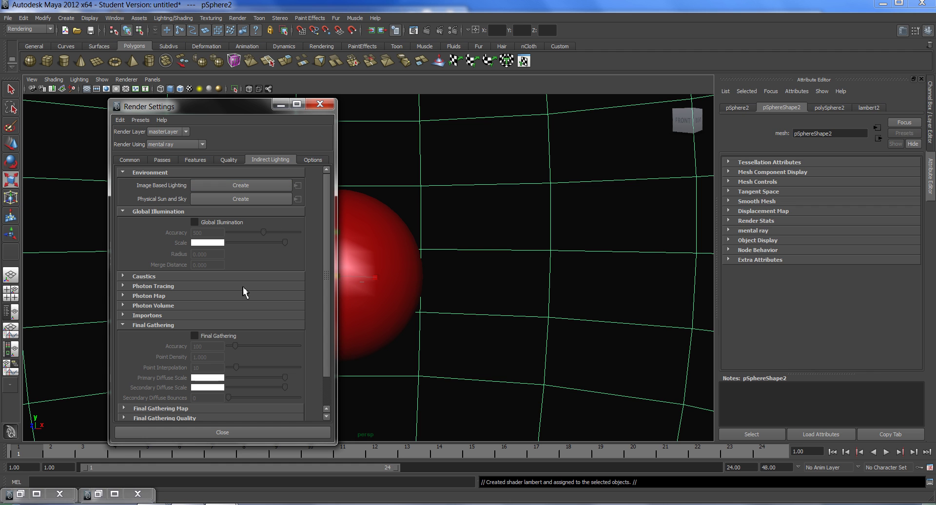
{"action": "left_click", "coordinate": [206, 335]}
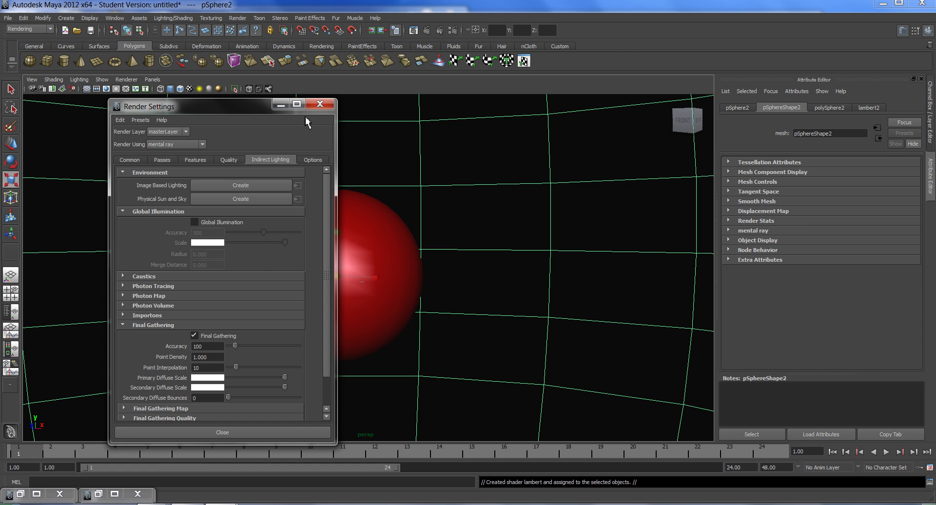
{"action": "left_click", "coordinate": [320, 104]}
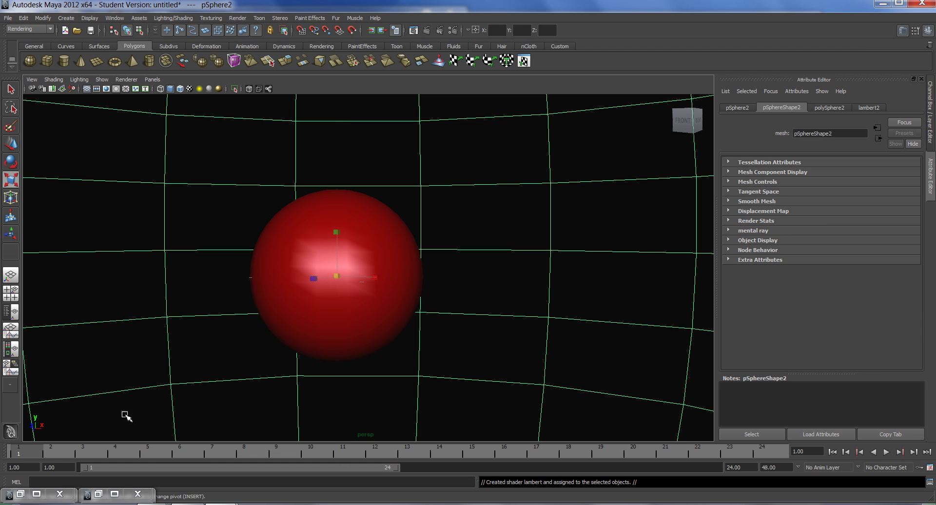
Render the current frame with the enclosing sphere and compare the result in the Render View
{"action": "left_click", "coordinate": [427, 31]}
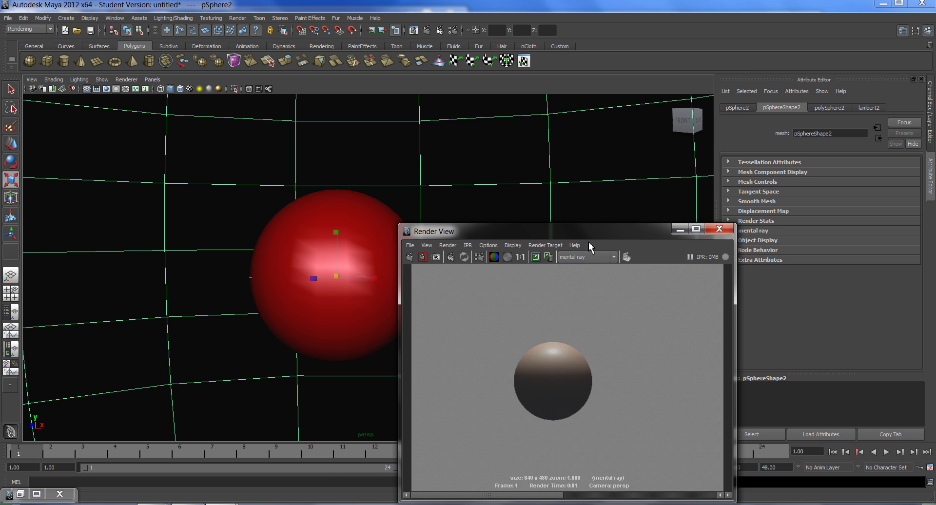
{"action": "left_click_drag", "start_coordinate": [588, 233], "coordinate": [499, 77]}
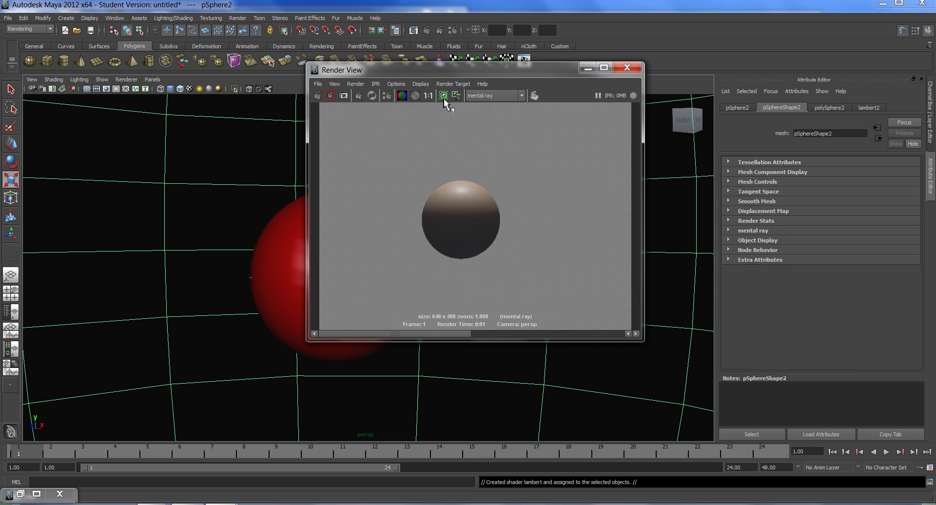
{"action": "mouse_move", "coordinate": [429, 335]}
{"action": "left_mouse_down"}
{"action": "mouse_move", "coordinate": [536, 341]}
{"action": "mouse_move", "coordinate": [434, 344]}
{"action": "left_mouse_up"}
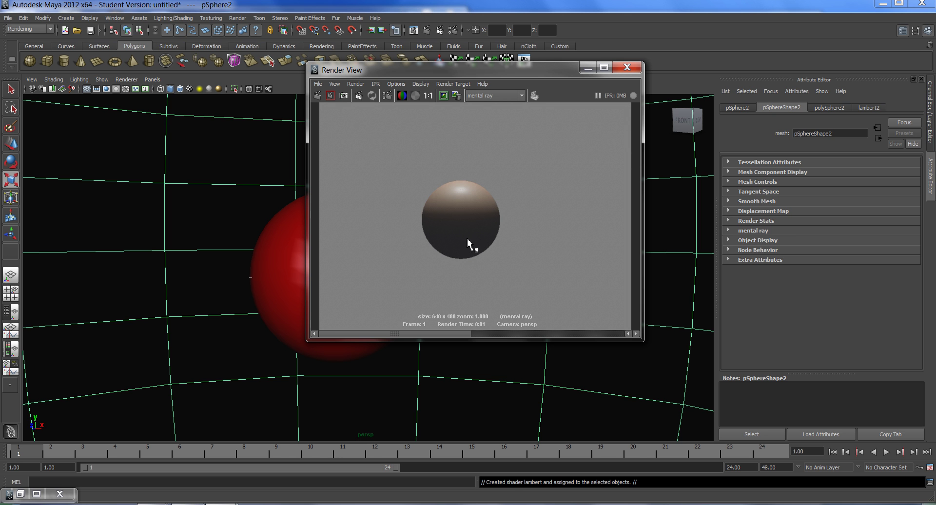
Select the small inner sphere and show the settings of its misss_fast_skin_maya1 material
{"action": "left_click", "coordinate": [278, 258]}
{"action": "left_click", "coordinate": [278, 257]}
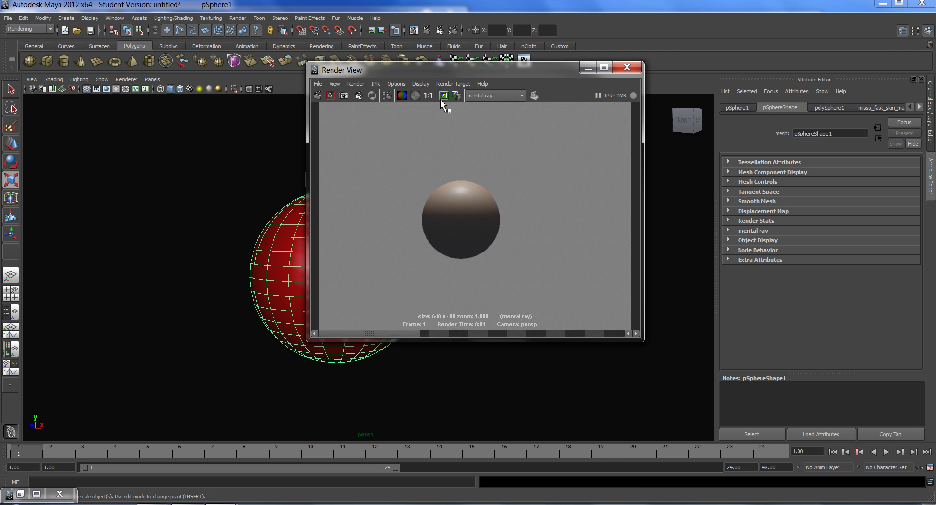
{"action": "left_click", "coordinate": [885, 108]}
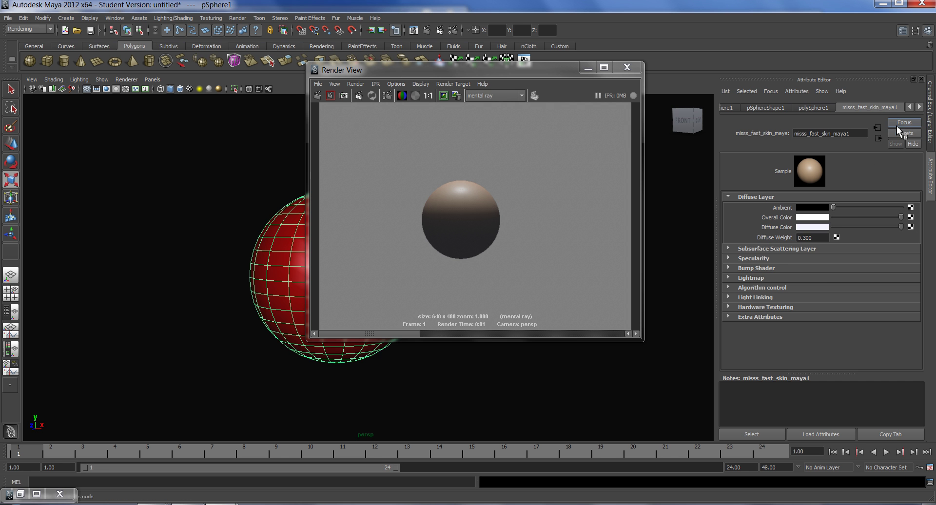
Turn on Include Indirect Lighting for the misss_fast_lmap_maya1 lightmap shader and render the frame again
{"action": "left_click", "coordinate": [36, 495]}
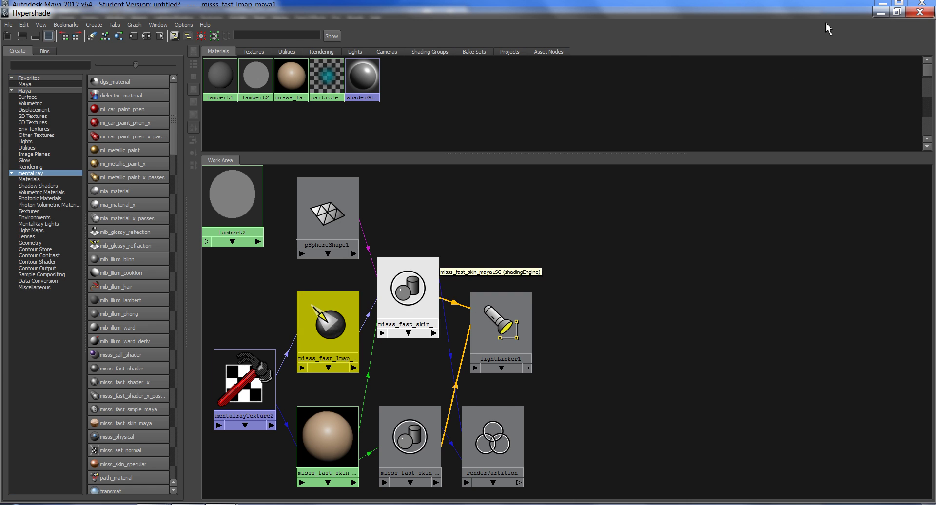
{"action": "left_click_drag", "start_coordinate": [827, 17], "coordinate": [479, 79]}
{"action": "left_click", "coordinate": [836, 208]}
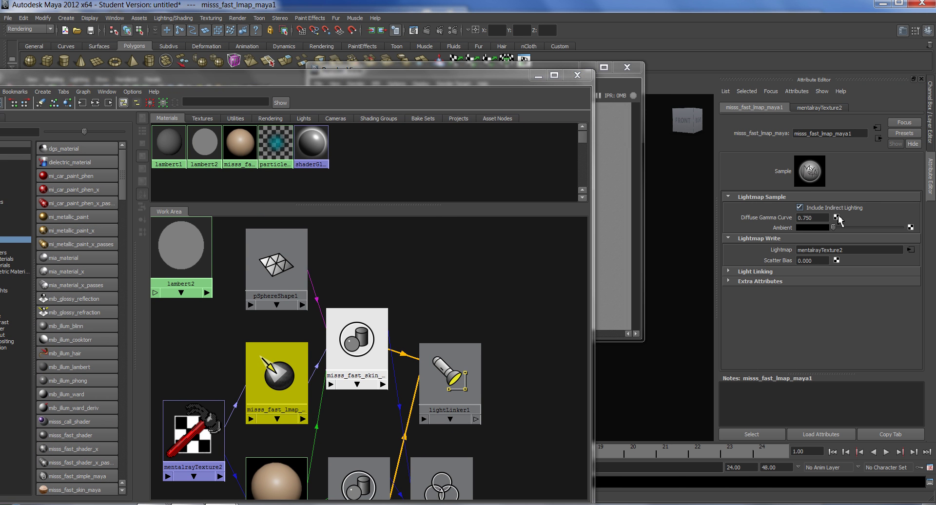
{"action": "left_click", "coordinate": [644, 220]}
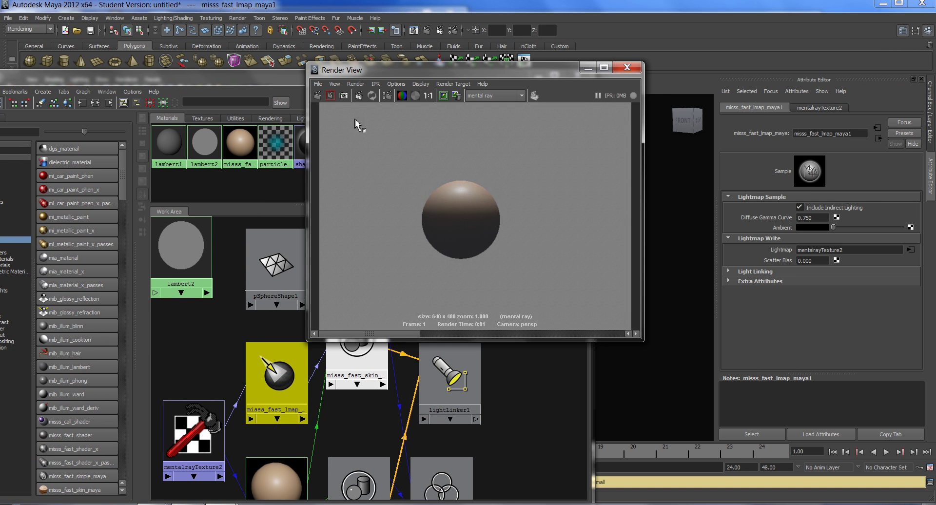
{"action": "left_click", "coordinate": [319, 95]}
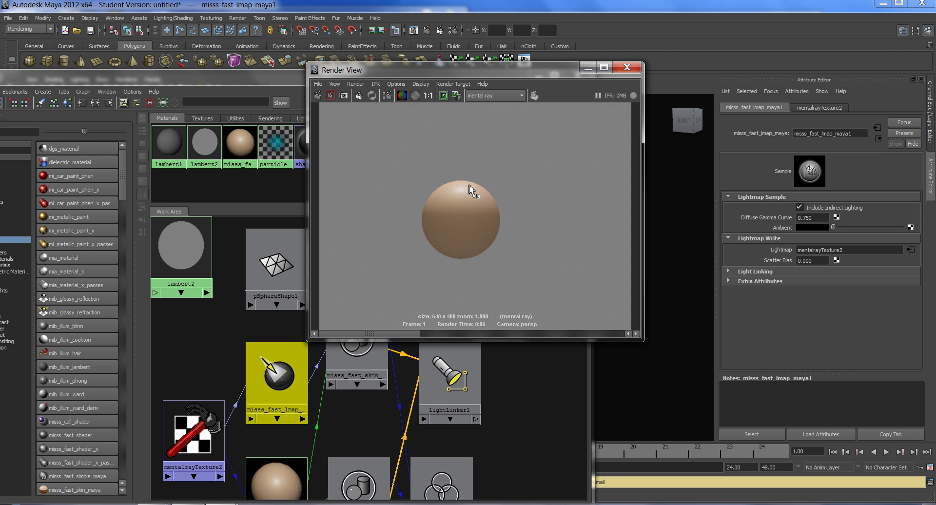
Compare the stored renders of the skin sphere and turn off Include Indirect Lighting for the misss_fast_lmap_maya1 lightmap shader
{"action": "left_click_drag", "start_coordinate": [407, 333], "coordinate": [480, 324]}
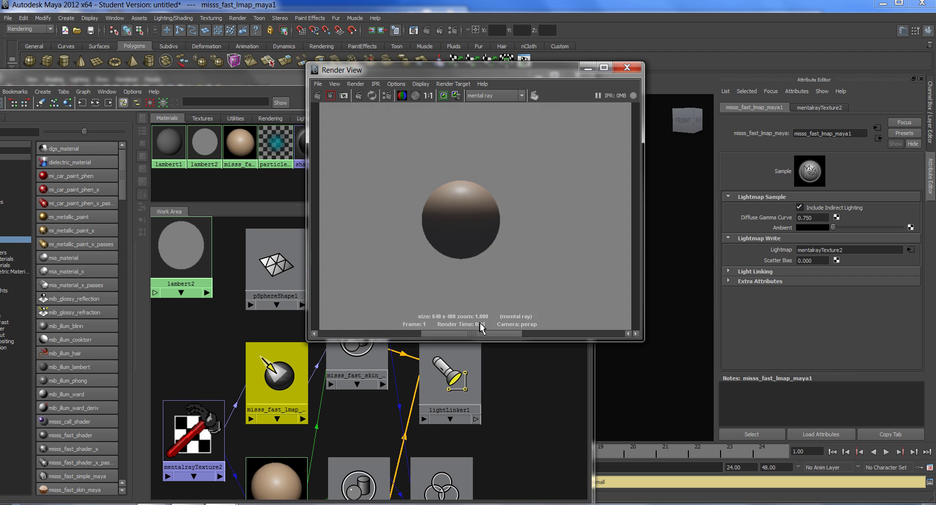
{"action": "left_click_drag", "start_coordinate": [480, 334], "coordinate": [410, 348]}
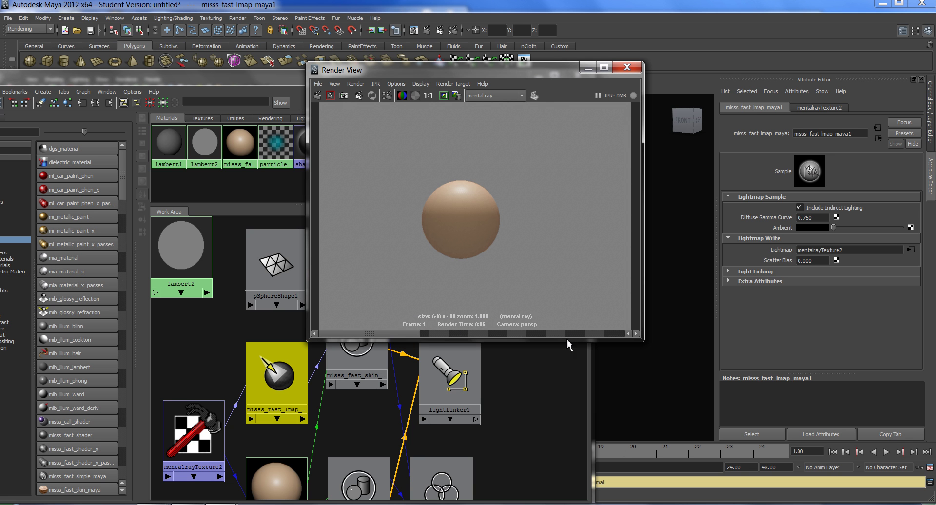
{"action": "left_click_drag", "start_coordinate": [499, 73], "coordinate": [490, 147]}
{"action": "left_click", "coordinate": [825, 210]}
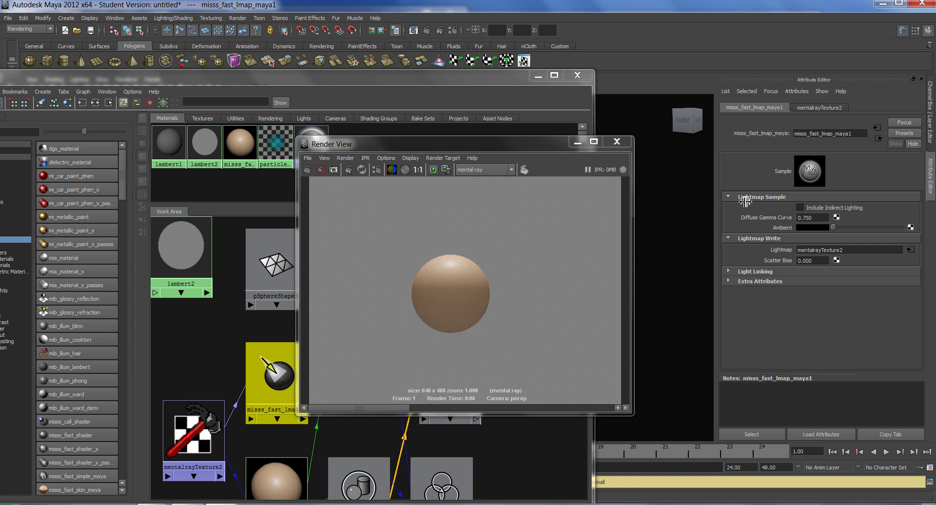
Turn off Final Gathering in the mental ray indirect lighting render settings
{"action": "left_click", "coordinate": [538, 75]}
{"action": "left_click", "coordinate": [271, 191]}
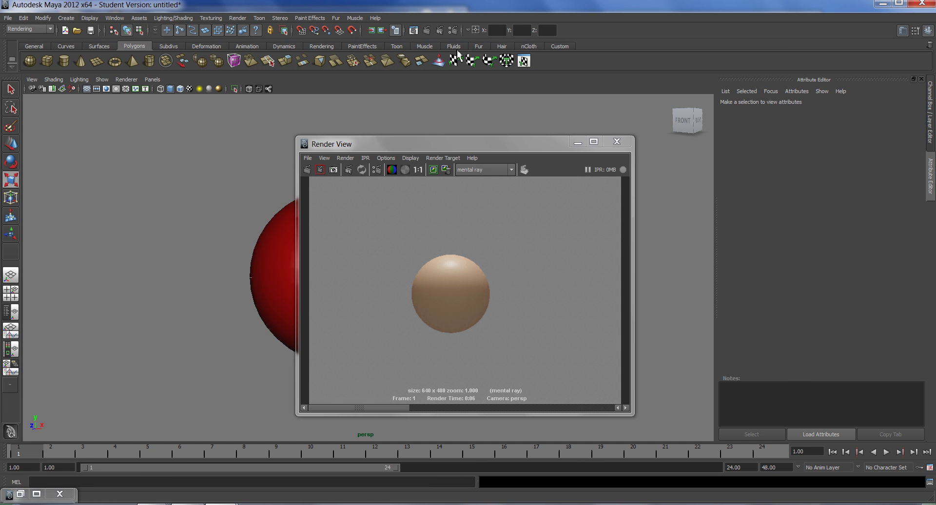
{"action": "left_click", "coordinate": [454, 30]}
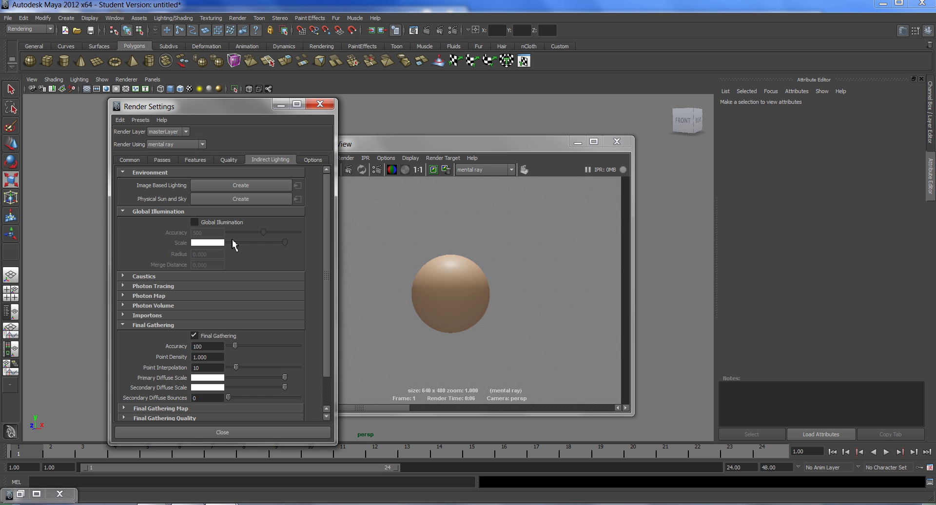
{"action": "left_click", "coordinate": [223, 336]}
Remove a stored image from the Render View, render the frame again and close the render settings
{"action": "left_click", "coordinate": [494, 146]}
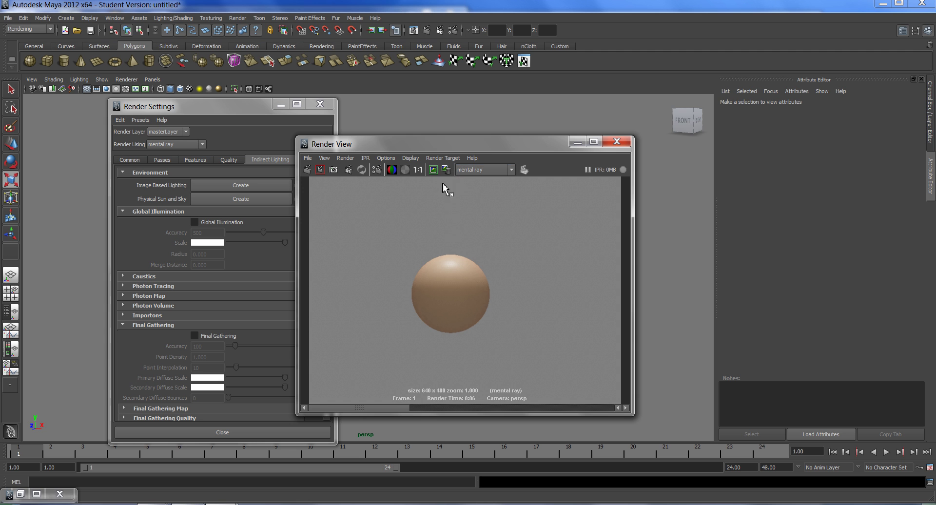
{"action": "left_click", "coordinate": [446, 169]}
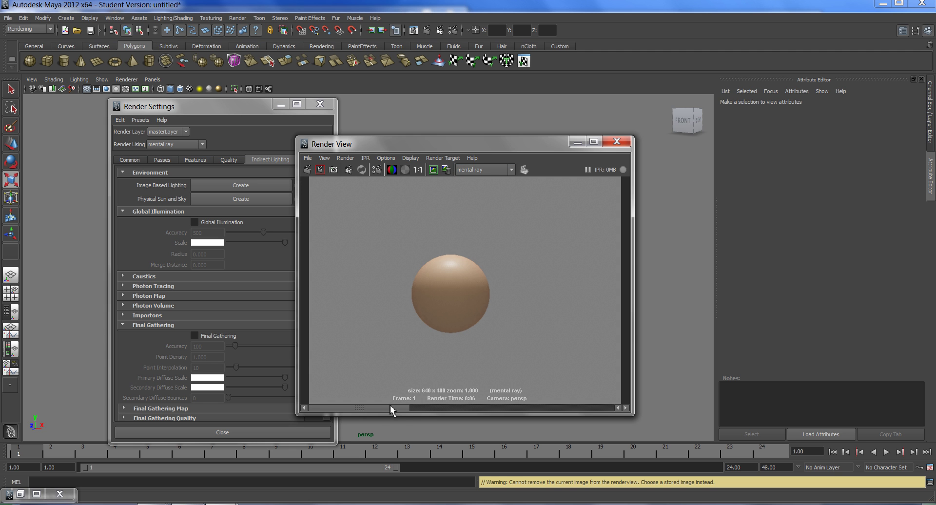
{"action": "left_click", "coordinate": [453, 410]}
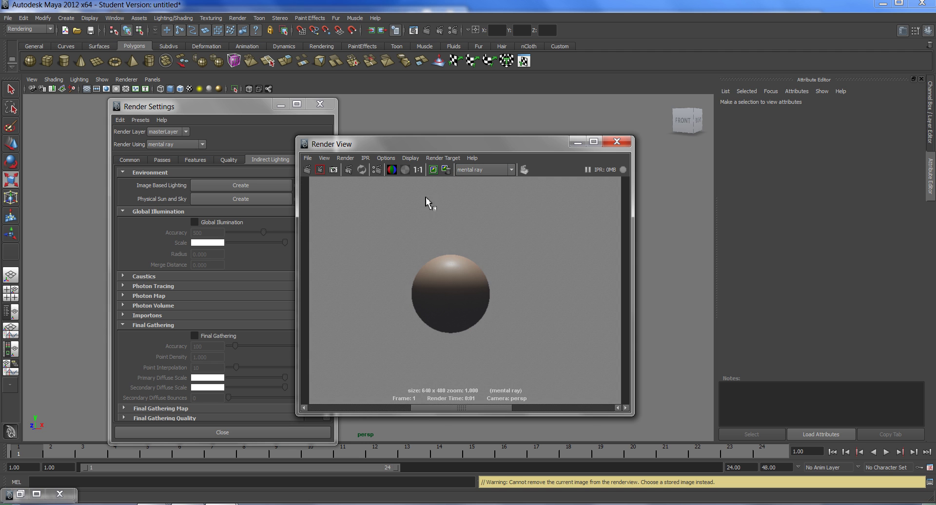
{"action": "left_click", "coordinate": [446, 170]}
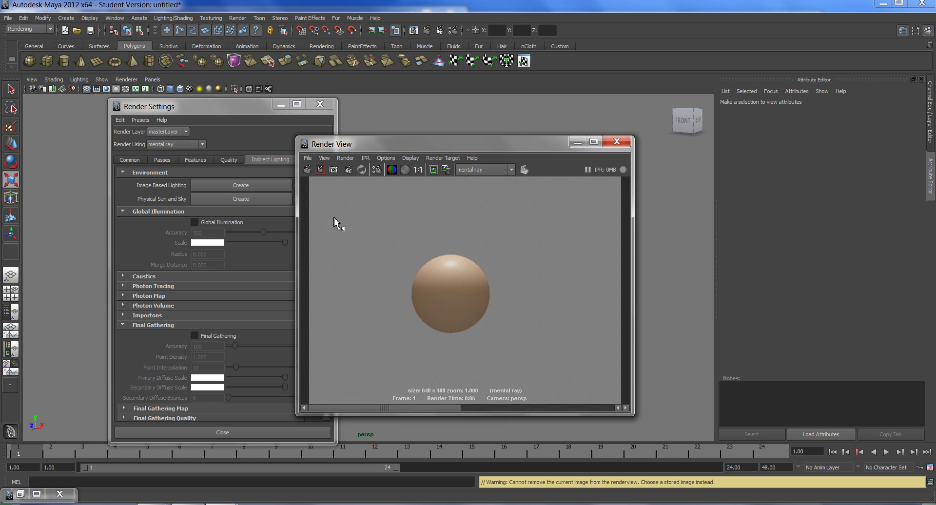
{"action": "left_click", "coordinate": [306, 169]}
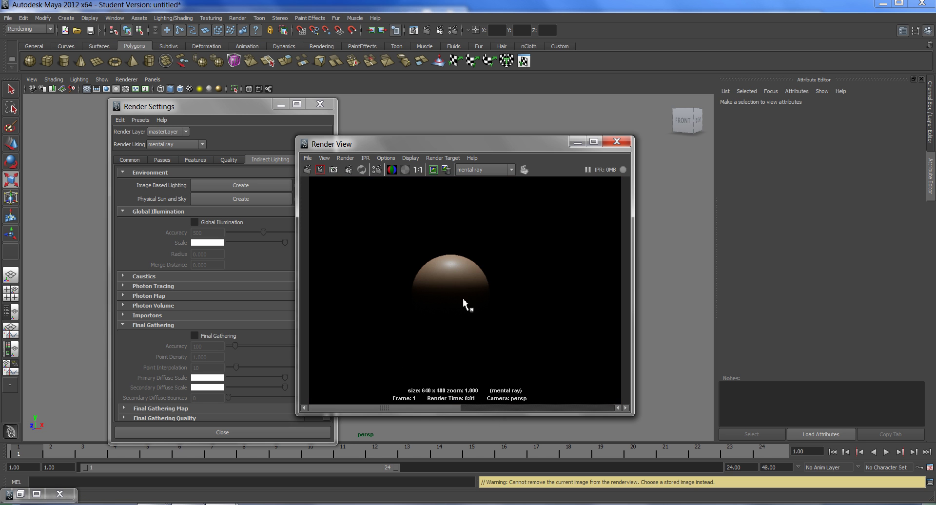
{"action": "left_click", "coordinate": [320, 103]}
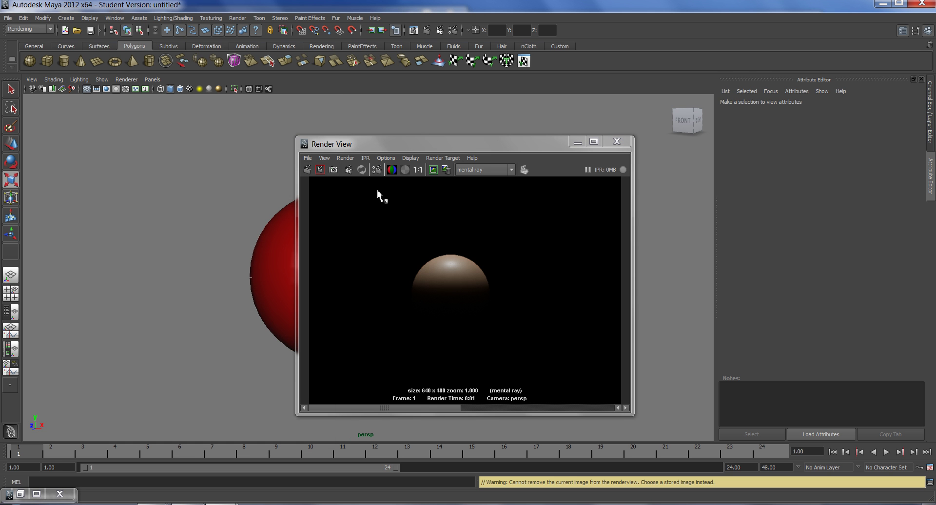
Select the misss_fast_lmap_maya1 node in the Hypershade graph to show its settings beside the Render View
{"action": "left_click", "coordinate": [37, 494]}
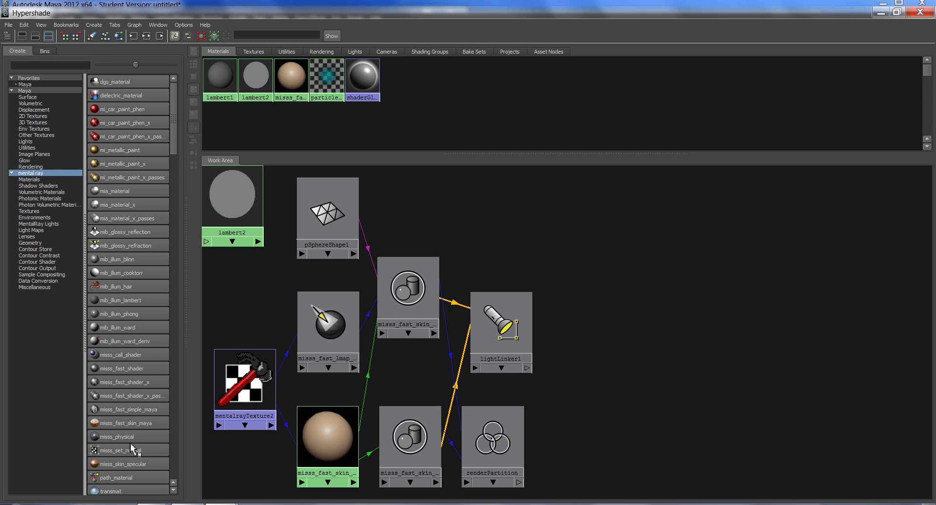
{"action": "left_click_drag", "start_coordinate": [337, 336], "coordinate": [334, 338]}
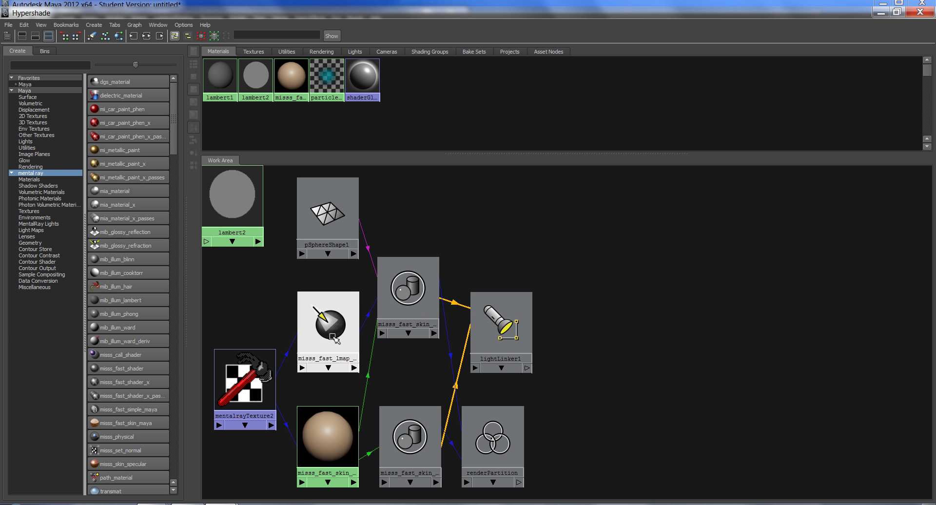
{"action": "left_click", "coordinate": [881, 13]}
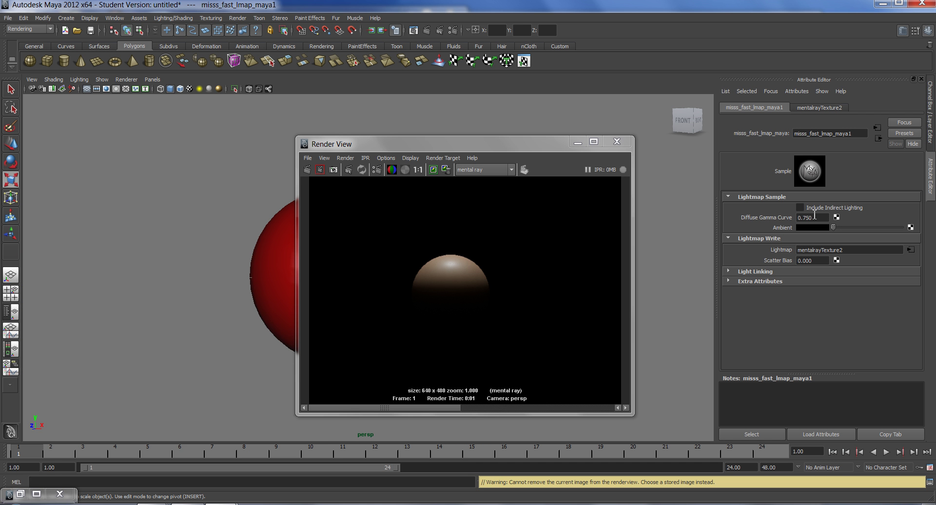
{"action": "left_click_drag", "start_coordinate": [528, 144], "coordinate": [495, 108]}
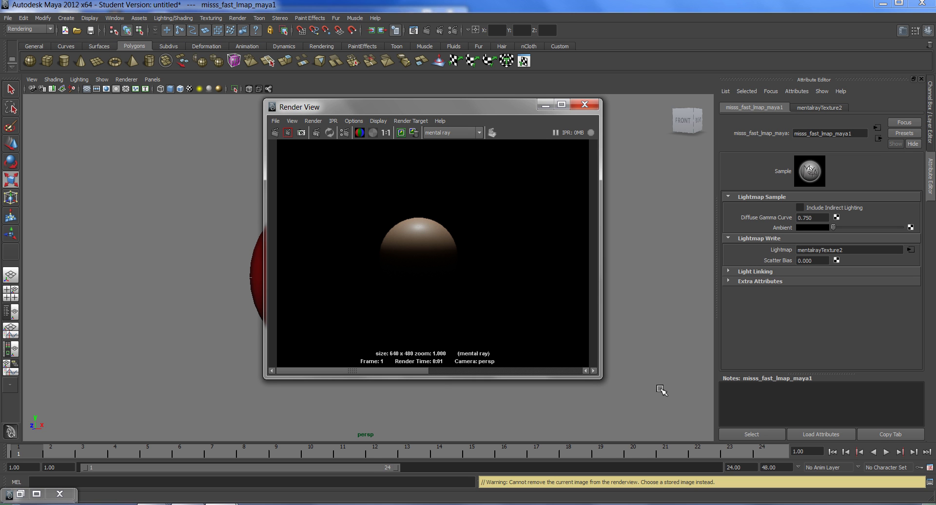
{"action": "left_click_drag", "start_coordinate": [509, 110], "coordinate": [518, 102]}
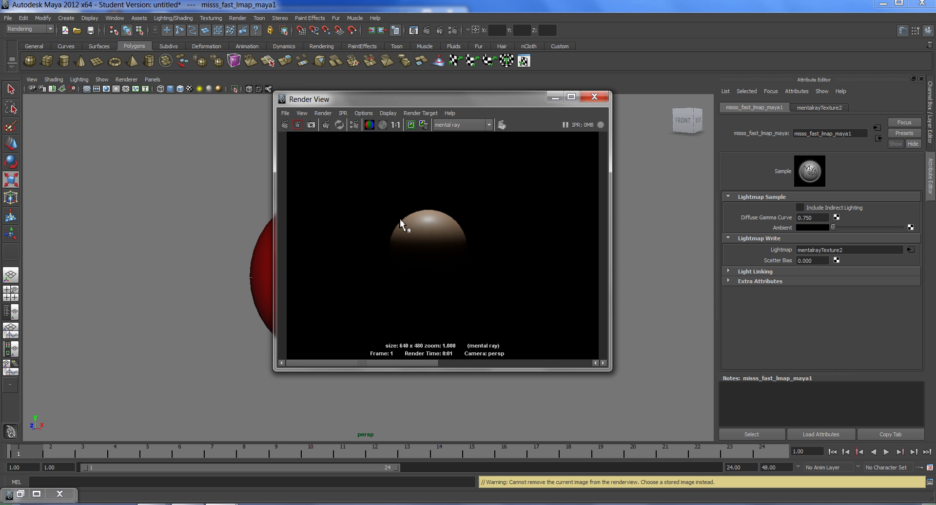
Try Diffuse Gamma Curve values of 0.1 and 5 on the lightmap shader, rendering the frame after each
{"action": "left_click_drag", "start_coordinate": [825, 218], "coordinate": [788, 236]}
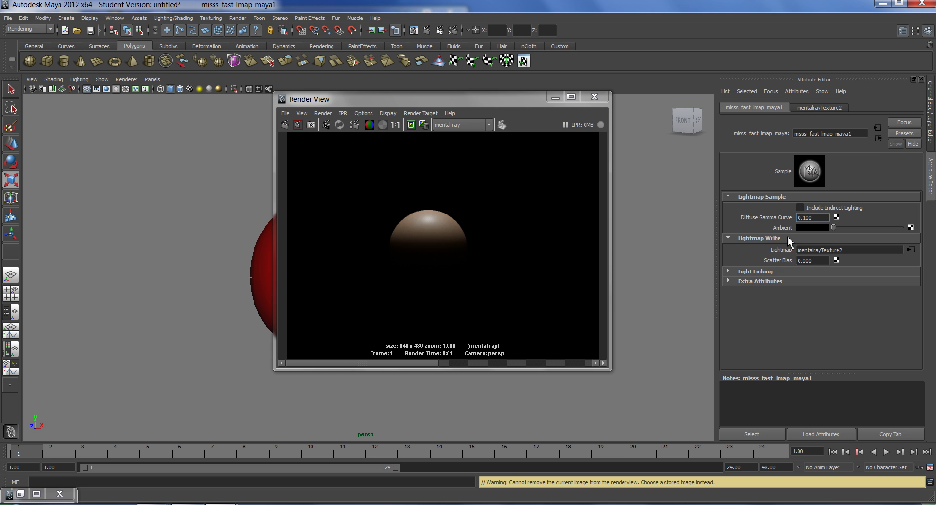
{"action": "left_click", "coordinate": [285, 125]}
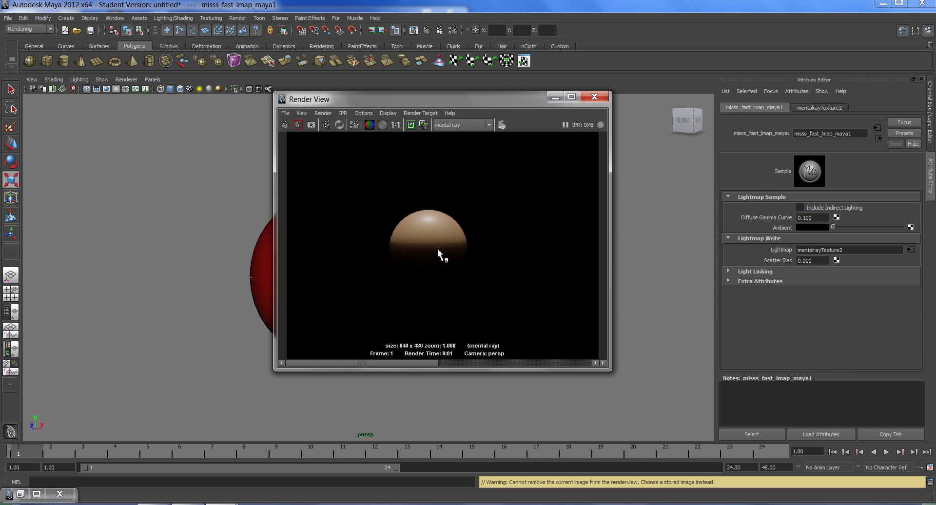
{"action": "left_click_drag", "start_coordinate": [819, 218], "coordinate": [788, 216]}
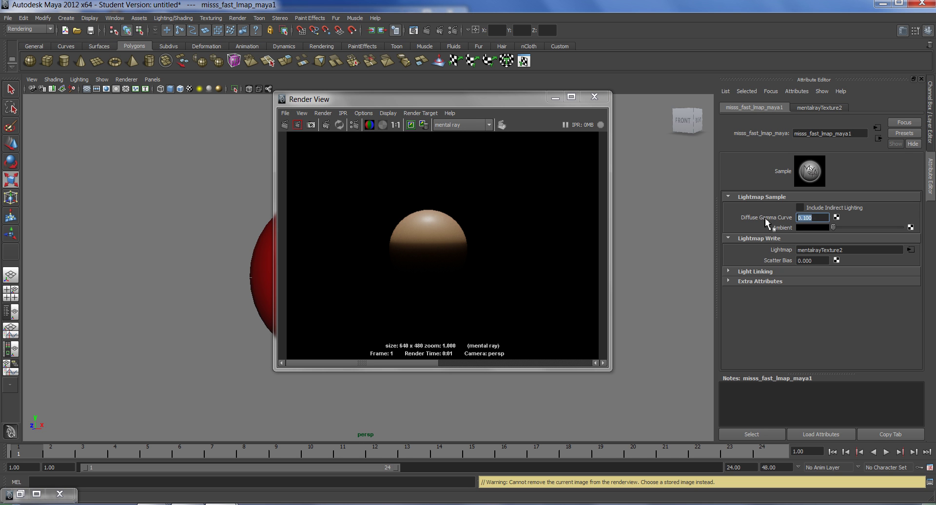
{"action": "type", "text": "5.000"}
{"action": "left_click", "coordinate": [286, 125]}
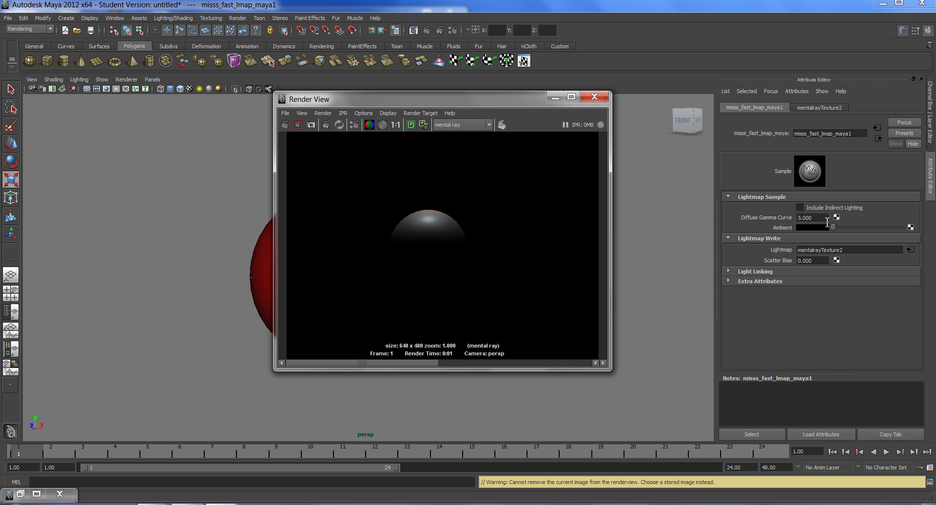
Set the lightmap shader's Diffuse Gamma Curve back to 0.75 and render the frame again
{"action": "double_click", "coordinate": [809, 218]}
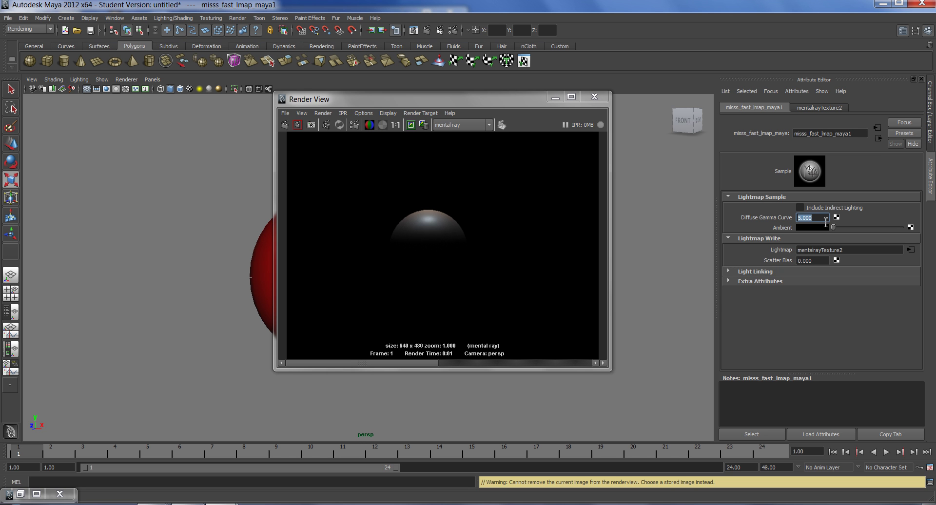
{"action": "type", "text": ".750"}
{"action": "left_click", "coordinate": [286, 125]}
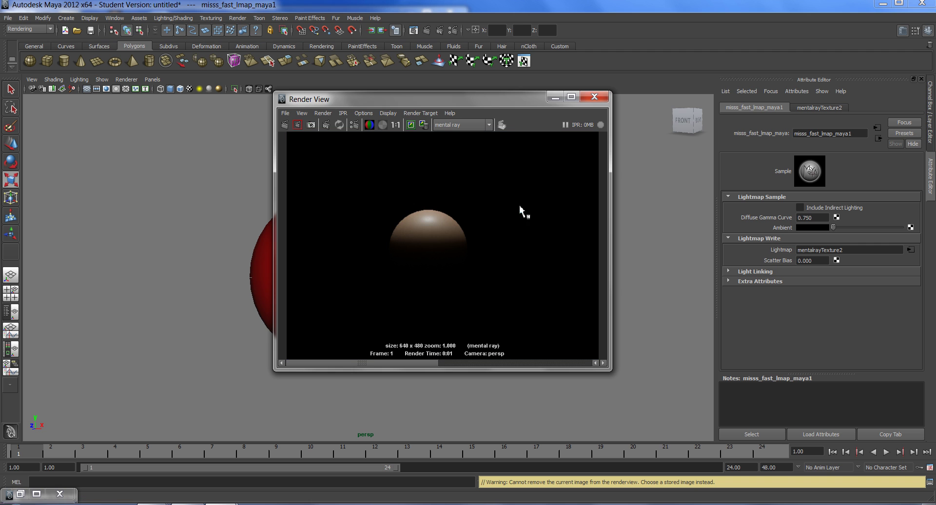
Test the lightmap shader's Ambient color at full white, return it to black, and render the frame after each change
{"action": "left_click_drag", "start_coordinate": [835, 228], "coordinate": [891, 235]}
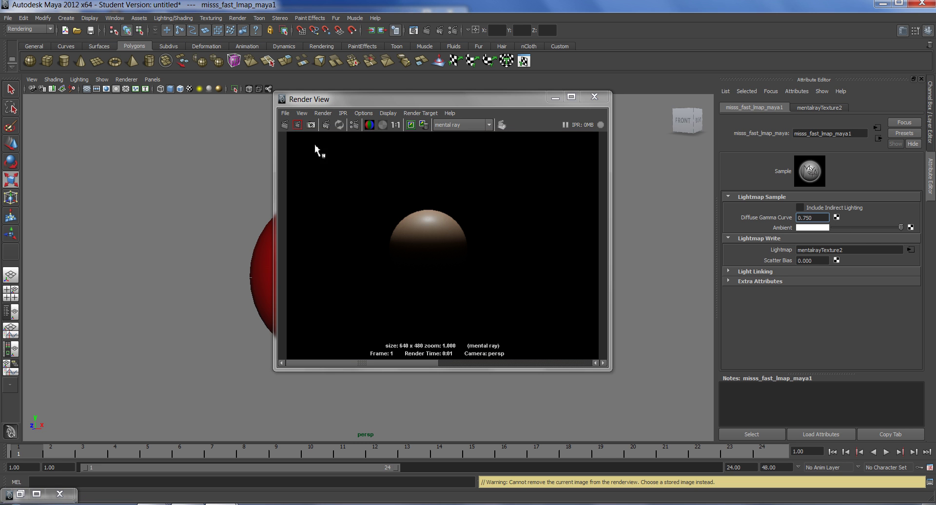
{"action": "left_click", "coordinate": [285, 125]}
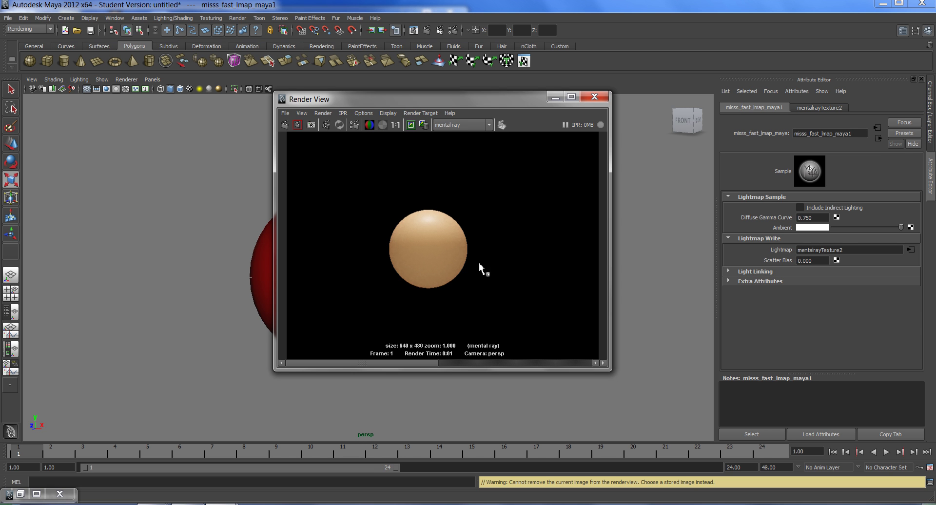
{"action": "left_click_drag", "start_coordinate": [873, 228], "coordinate": [820, 229]}
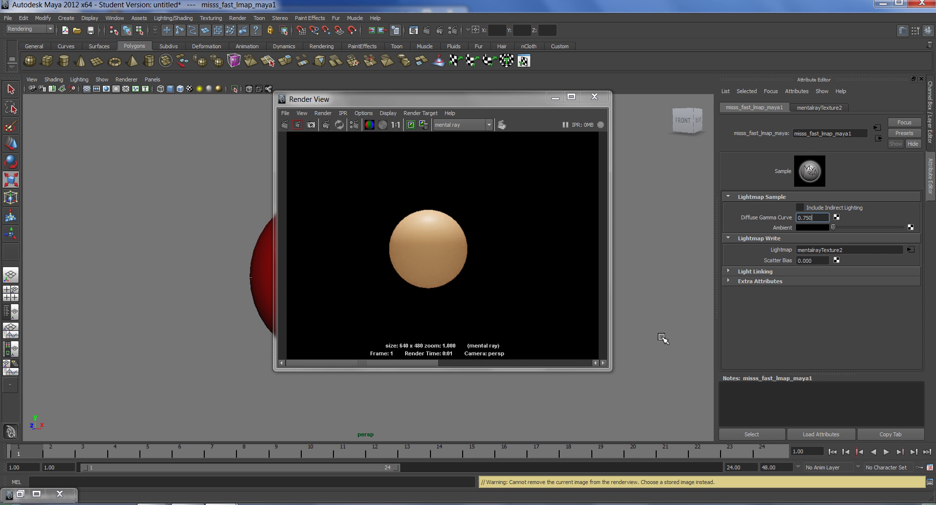
{"action": "left_click", "coordinate": [285, 125]}
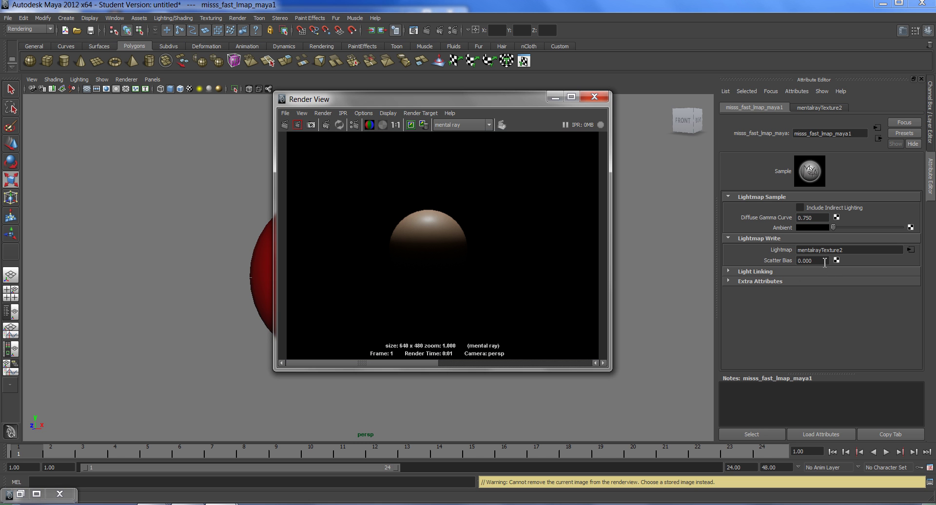
Set the lightmap shader's Scatter Bias to -1 and render the frame
{"action": "left_click", "coordinate": [823, 260]}
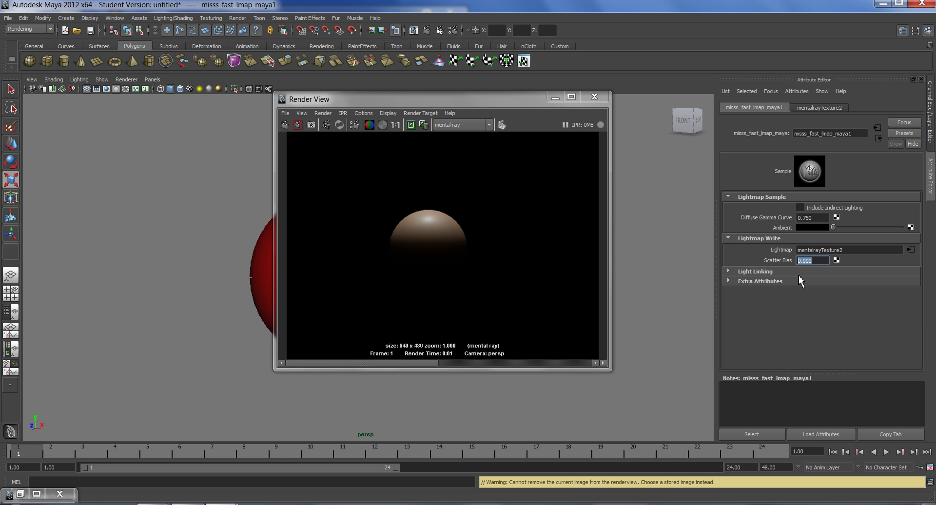
{"action": "type", "text": "-1.000"}
{"action": "left_click", "coordinate": [285, 125]}
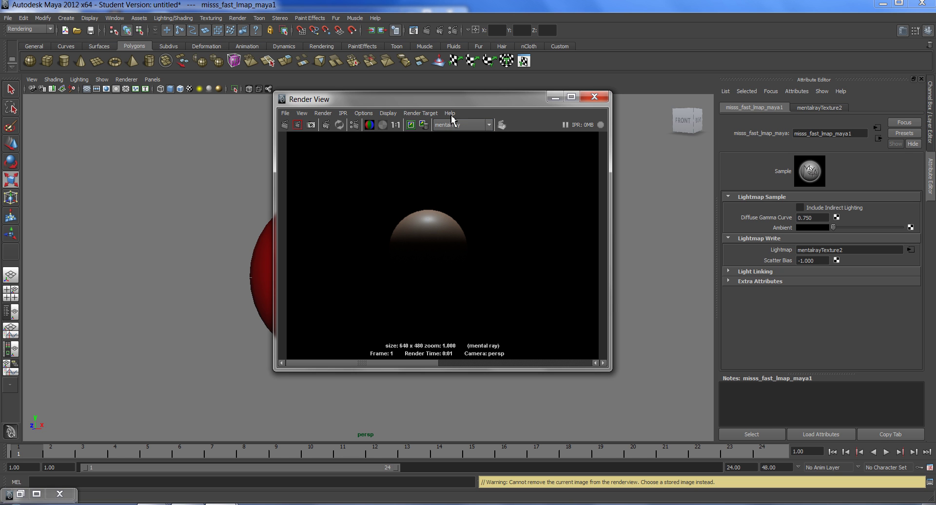
Set the lightmap shader's Scatter Bias to 1 and render the frame
{"action": "left_click", "coordinate": [802, 261]}
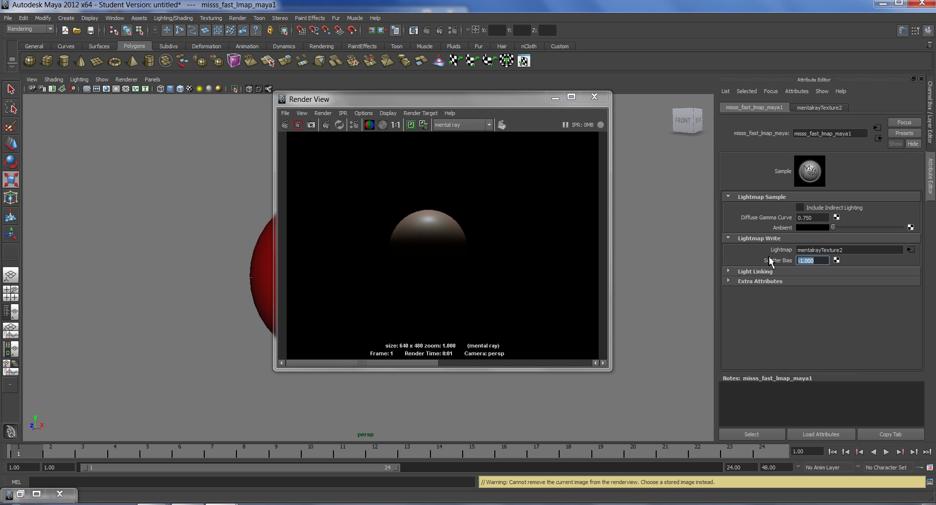
{"action": "type", "text": "1"}
{"action": "key", "text": "Return"}
{"action": "left_click", "coordinate": [285, 125]}
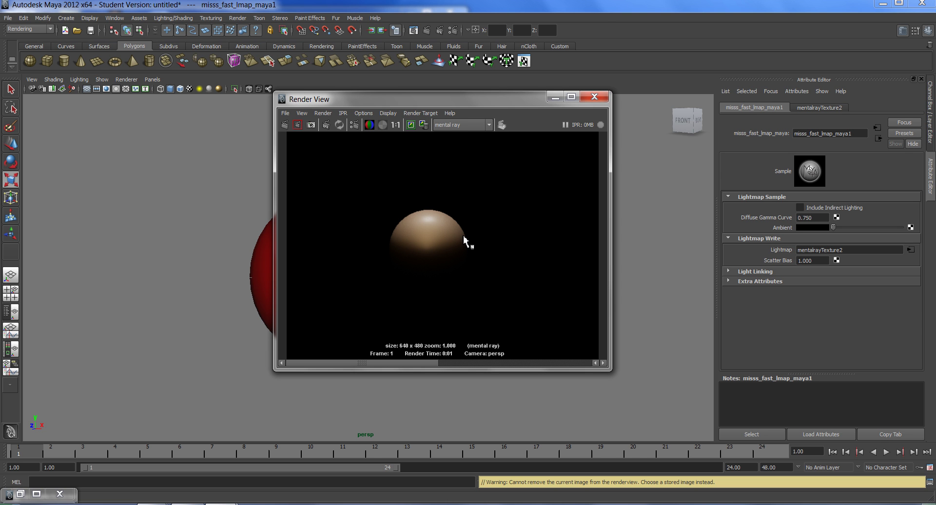
Reset the lightmap shader's Scatter Bias to 0 and move the Render View to uncover more of the red sphere
{"action": "double_click", "coordinate": [828, 261]}
{"action": "type", "text": "0.000"}
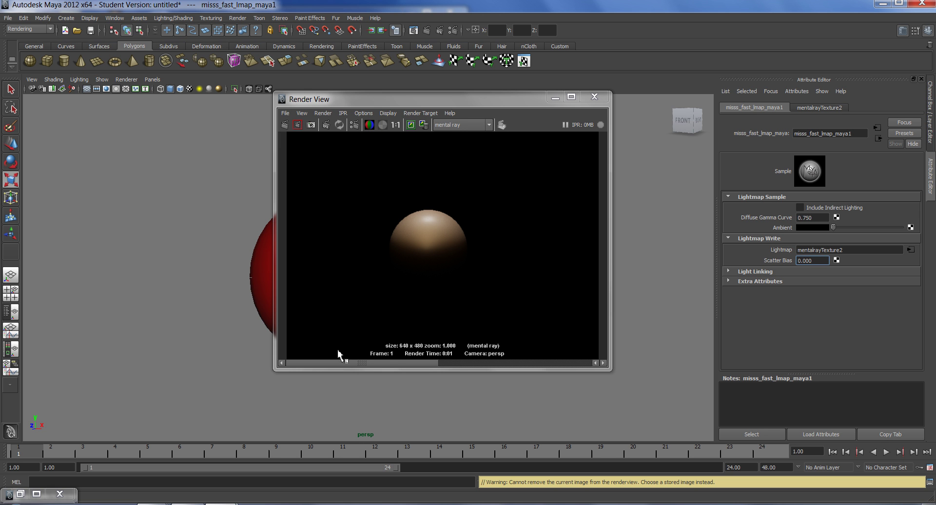
{"action": "left_click_drag", "start_coordinate": [469, 103], "coordinate": [524, 91]}
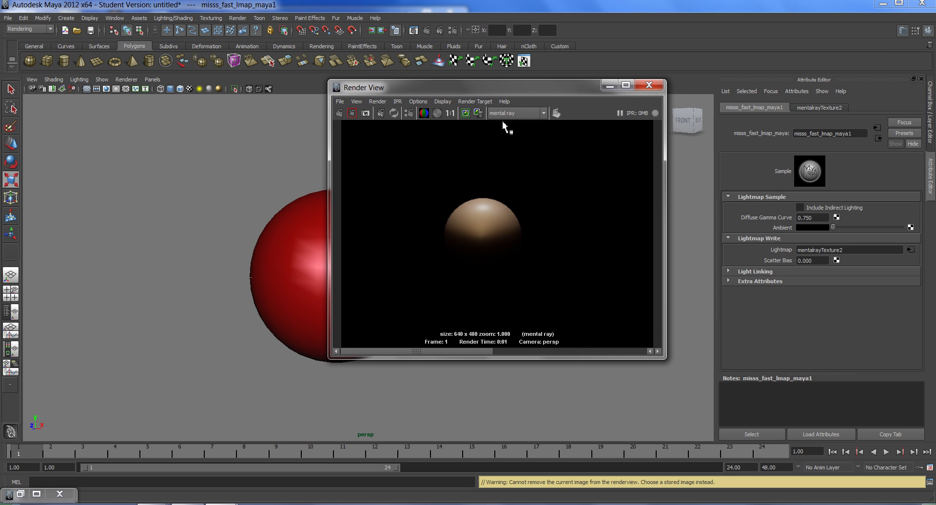
View the mentalrayTexture2 file texture attributes, return to the lightmap shader and select the red sphere pSphere1
{"action": "left_click", "coordinate": [815, 107]}
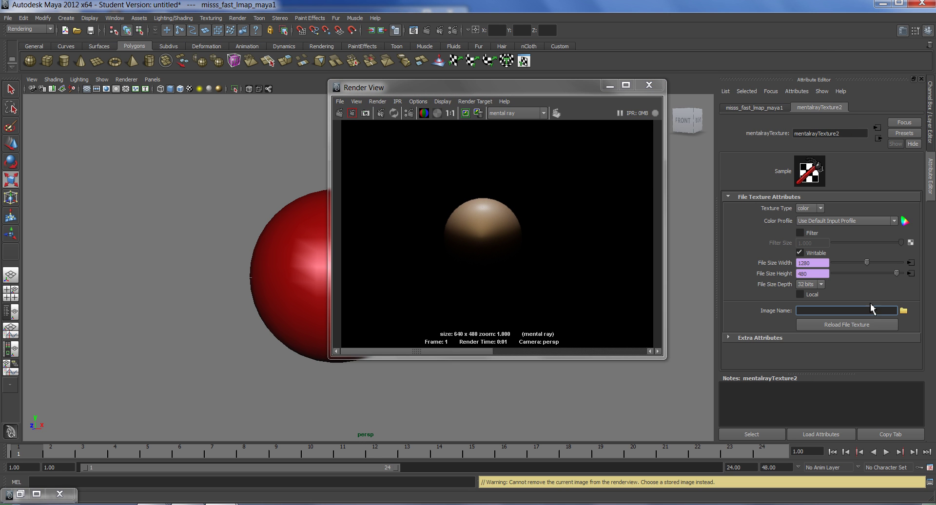
{"action": "left_click", "coordinate": [769, 107]}
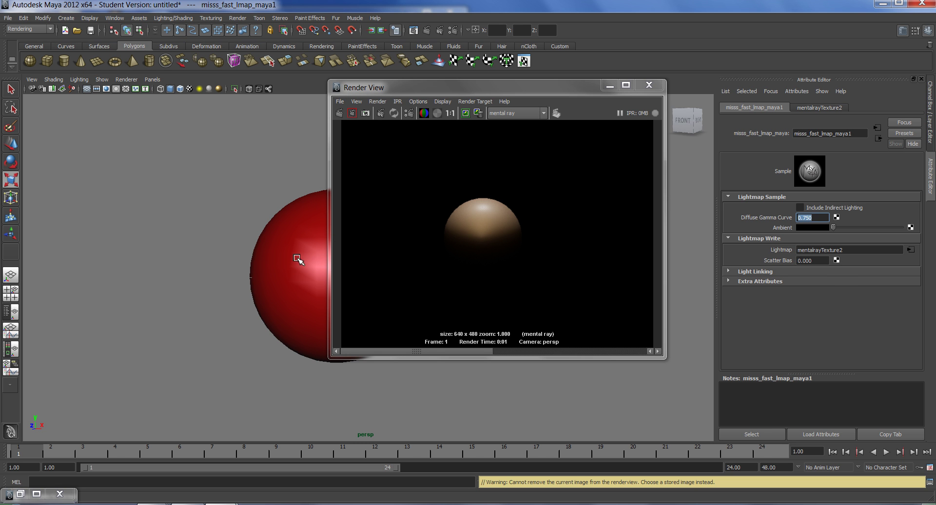
{"action": "left_click", "coordinate": [304, 277]}
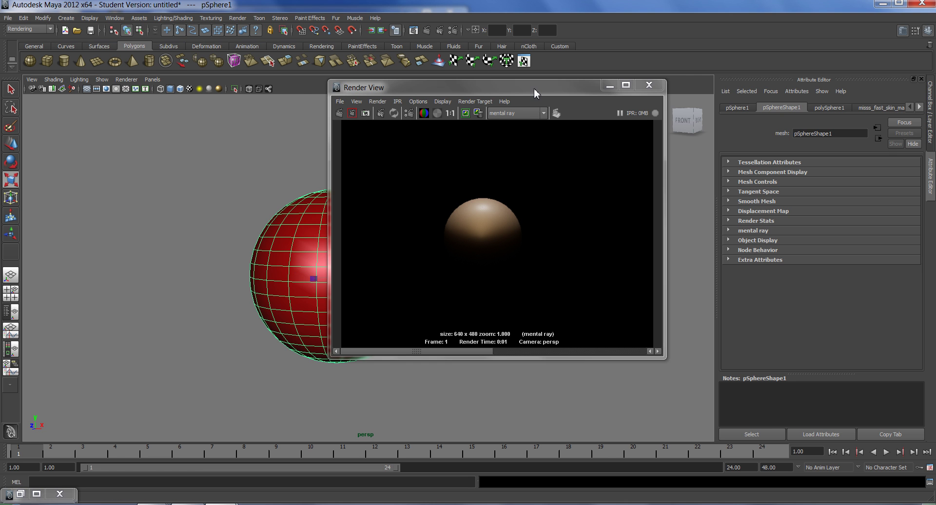
Show the misss_fast_skin_maya1 material's attributes, move the Render View aside, set the Diffuse Layer's Ambient to white and render the frame
{"action": "left_click_drag", "start_coordinate": [534, 89], "coordinate": [523, 90]}
{"action": "key", "text": "r"}
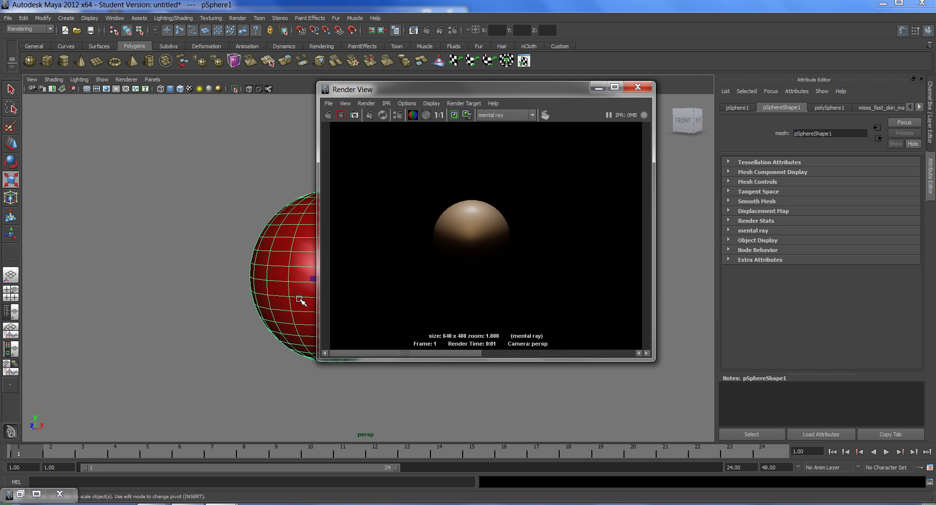
{"action": "left_click", "coordinate": [883, 107]}
{"action": "left_click_drag", "start_coordinate": [542, 93], "coordinate": [436, 87]}
{"action": "left_click_drag", "start_coordinate": [835, 208], "coordinate": [902, 208]}
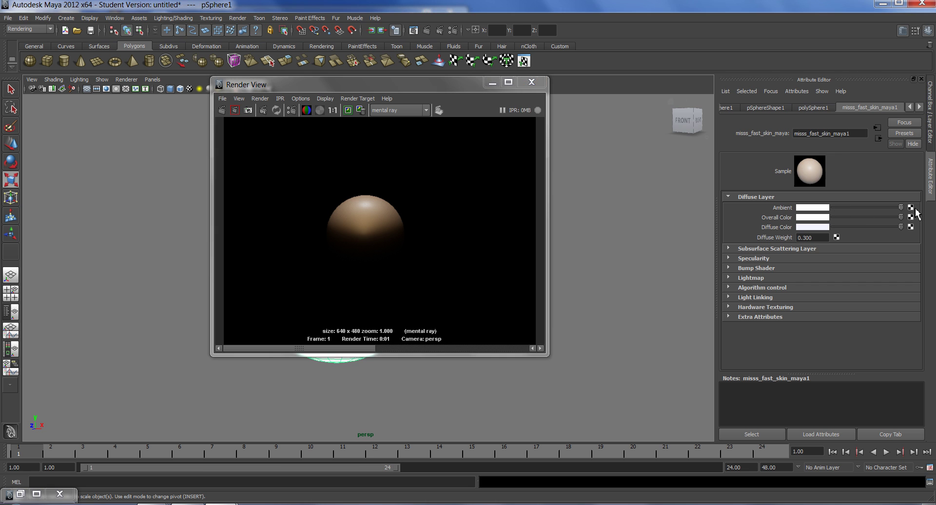
{"action": "left_click", "coordinate": [222, 111]}
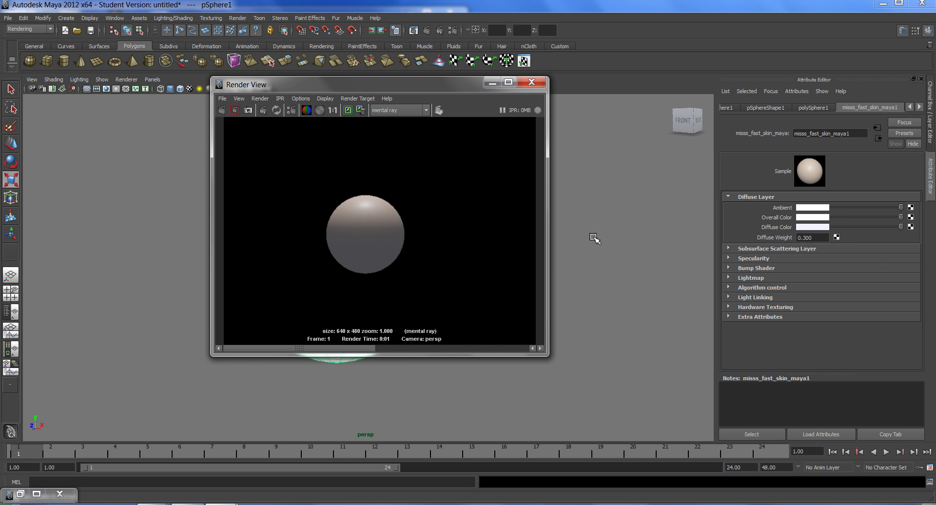
Change the skin material's Ambient colour to pure red and render the frame
{"action": "left_click", "coordinate": [828, 208]}
{"action": "left_click", "coordinate": [795, 177]}
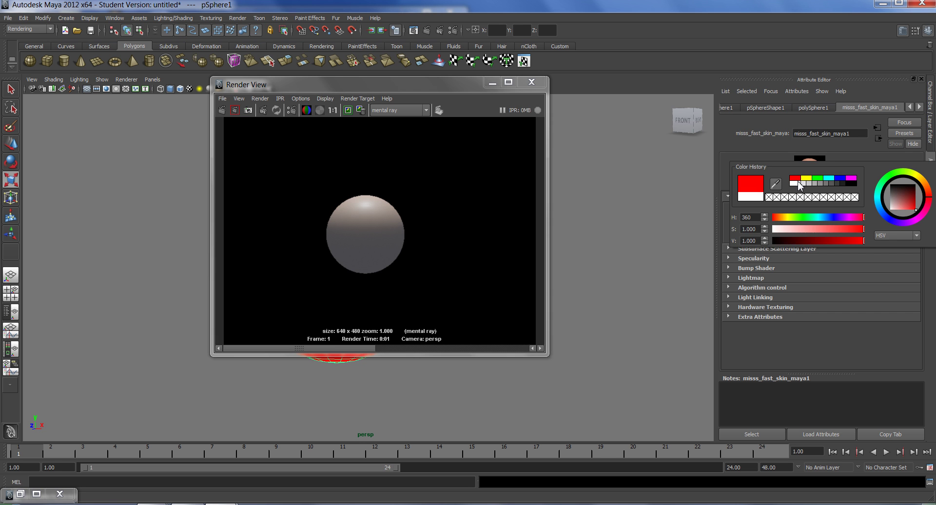
{"action": "left_click", "coordinate": [223, 112]}
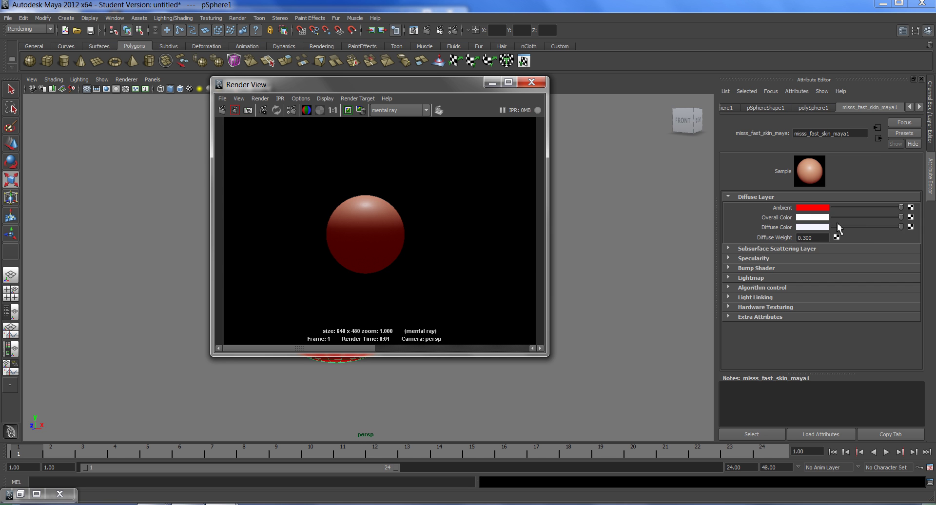
Lower the skin material's Ambient to black, render the frame and dismiss the Windows colour scheme prompt
{"action": "left_click_drag", "start_coordinate": [900, 207], "coordinate": [835, 209]}
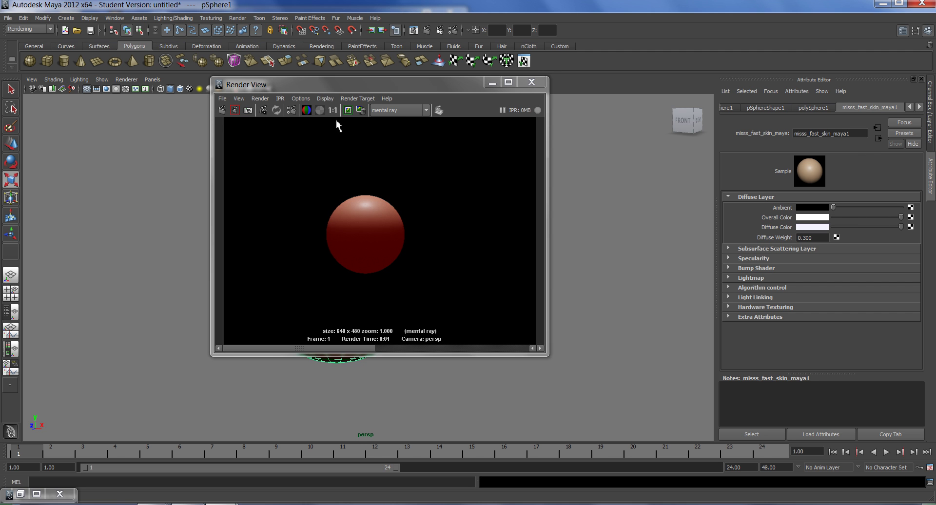
{"action": "left_click", "coordinate": [223, 110]}
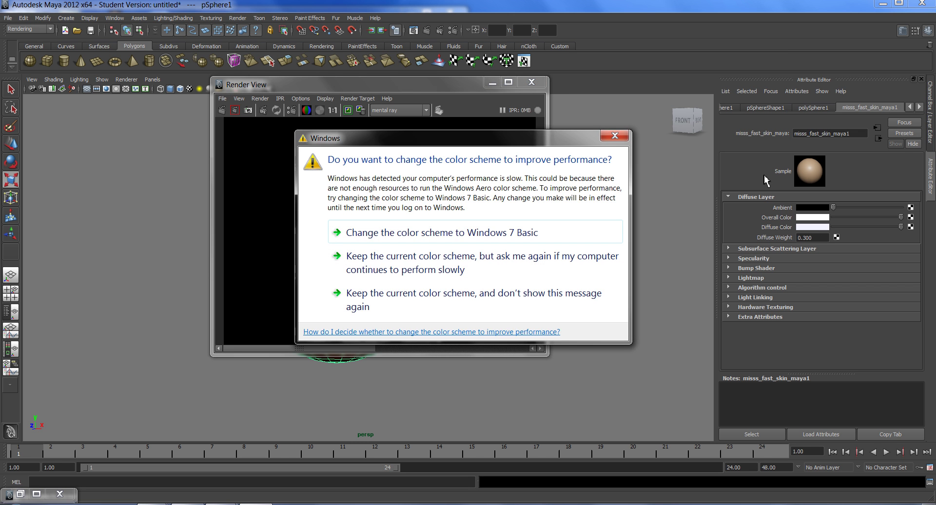
{"action": "left_click", "coordinate": [613, 137]}
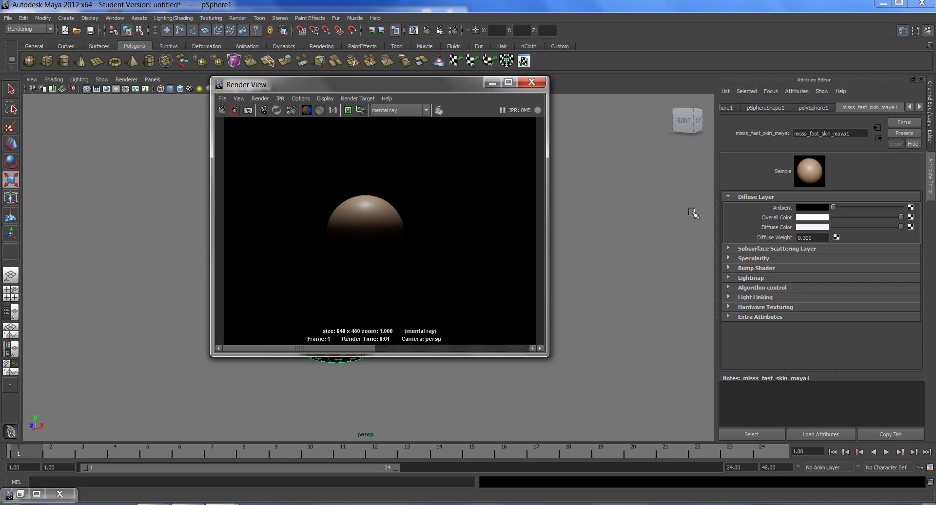
{"action": "left_click_drag", "start_coordinate": [443, 88], "coordinate": [423, 92]}
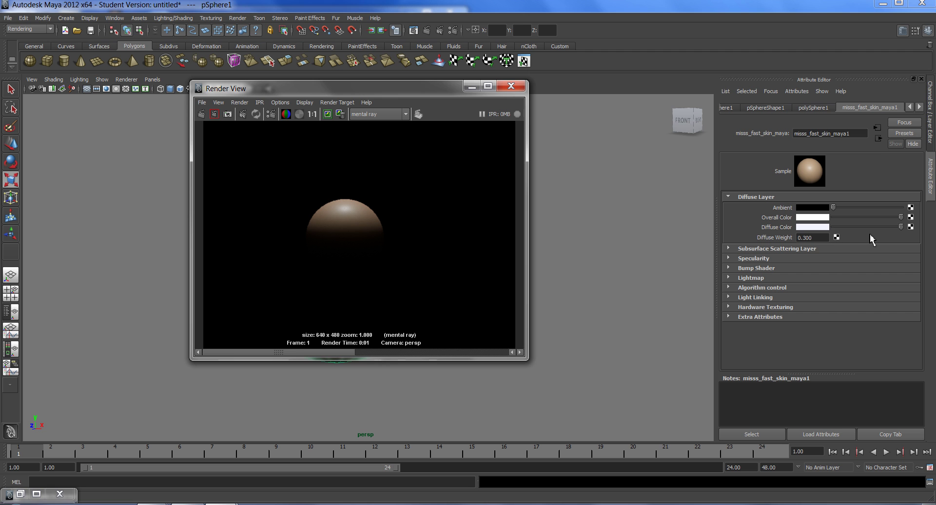
Render the frame with the skin material's Diffuse Color at black, and render again with Diffuse Weight set to 1
{"action": "left_click_drag", "start_coordinate": [892, 227], "coordinate": [834, 227]}
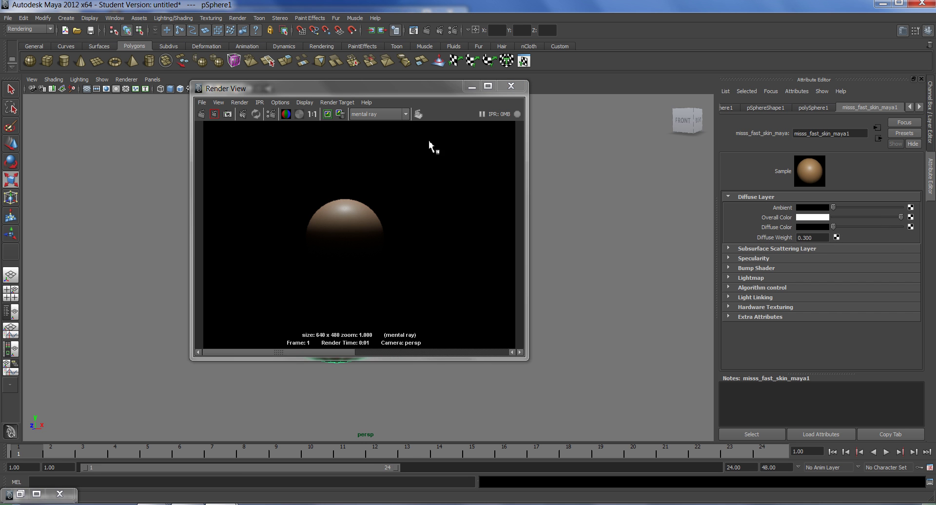
{"action": "left_click", "coordinate": [201, 114]}
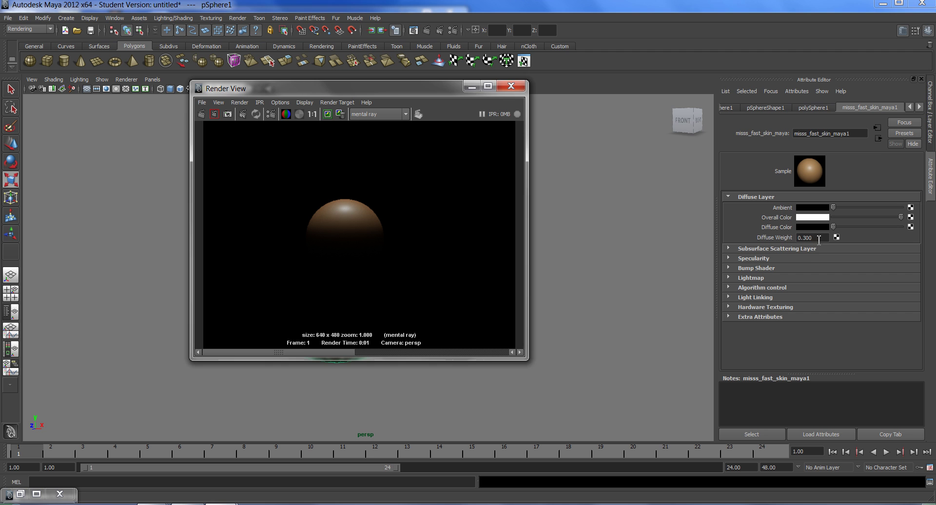
{"action": "left_click_drag", "start_coordinate": [821, 238], "coordinate": [791, 244]}
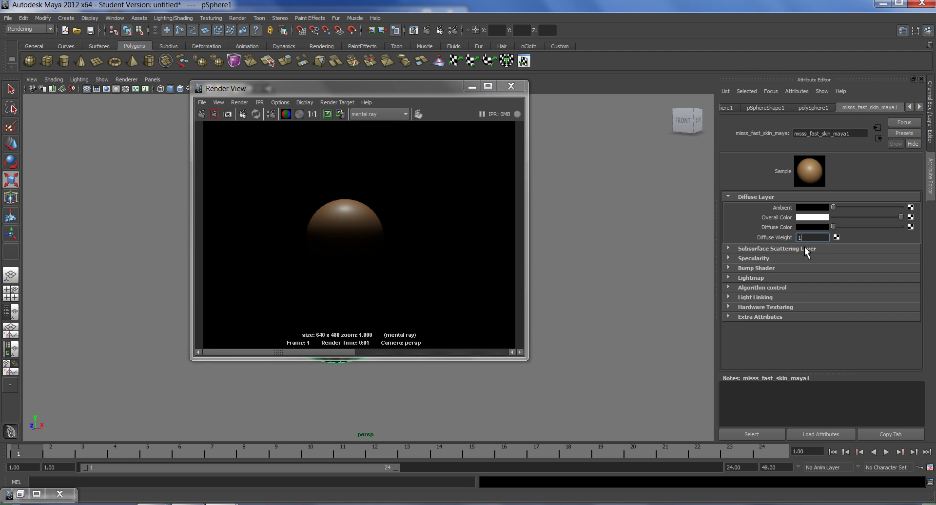
{"action": "left_click", "coordinate": [201, 113]}
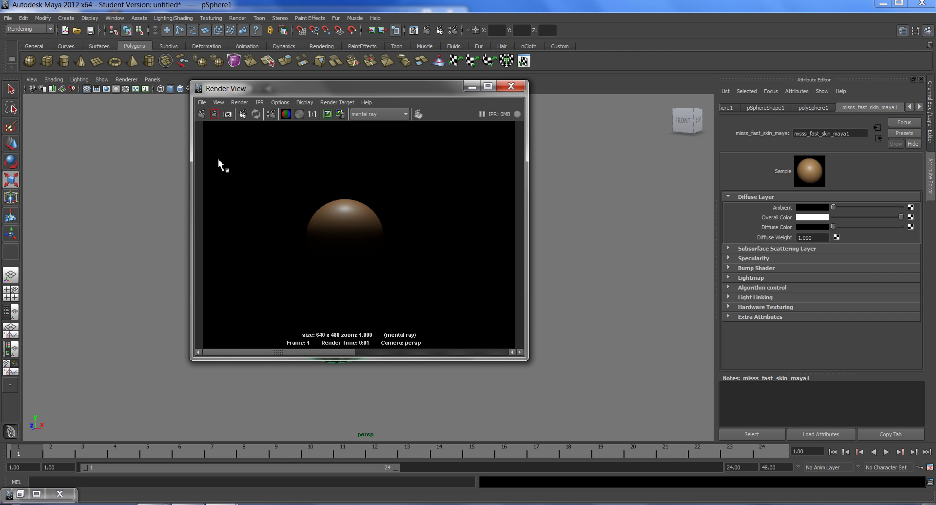
Raise the skin material's Diffuse Color to white while keeping the Diffuse Weight at 1
{"action": "double_click", "coordinate": [823, 239]}
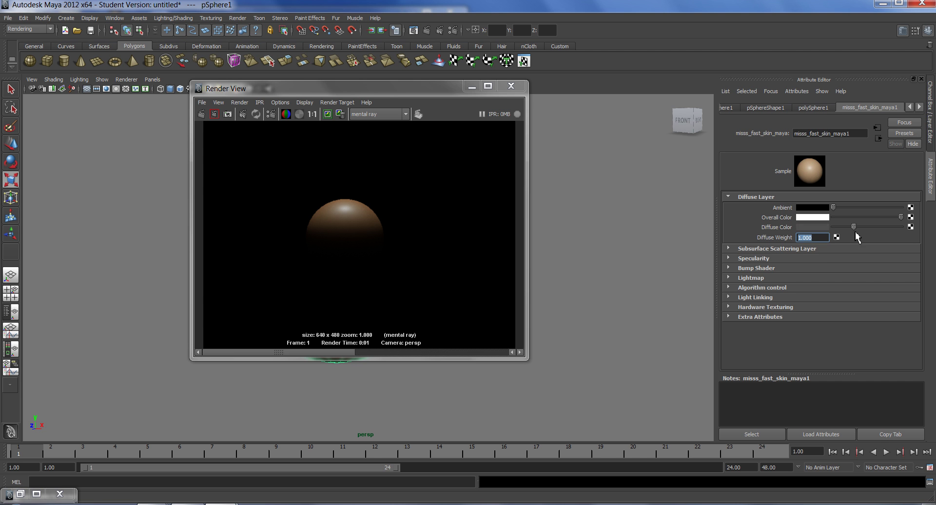
{"action": "left_click", "coordinate": [813, 239]}
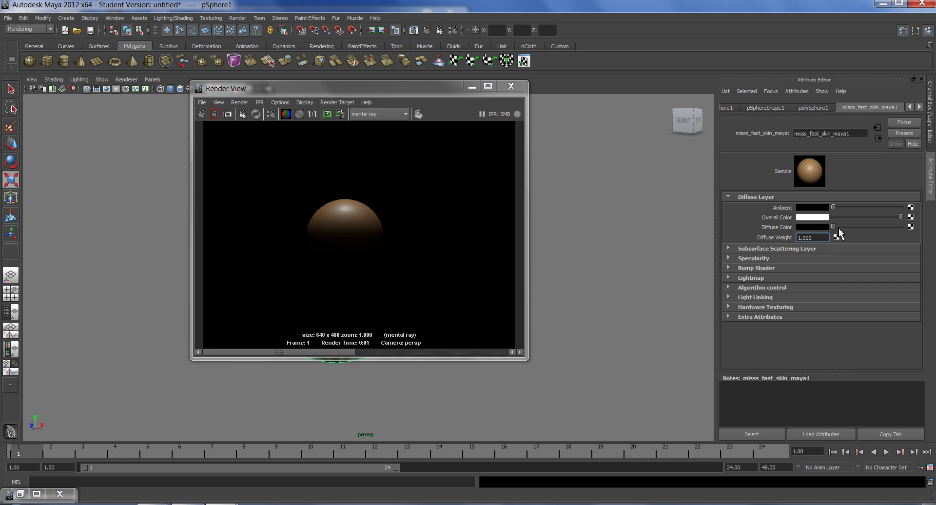
{"action": "left_click_drag", "start_coordinate": [838, 228], "coordinate": [916, 230]}
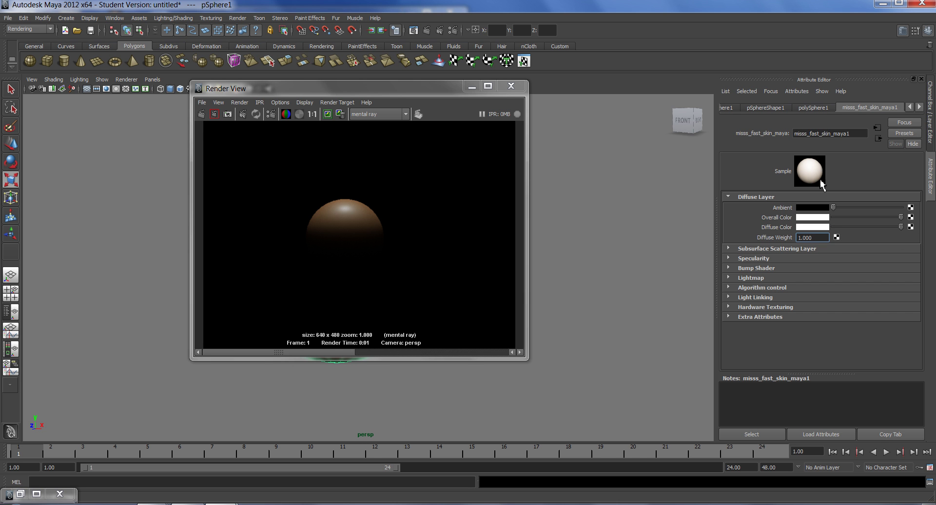
Set the skin material's Diffuse Weight to 0.3 and lower its Diffuse Color to black
{"action": "double_click", "coordinate": [805, 238]}
{"action": "type", "text": ".3"}
{"action": "key", "text": "Return"}
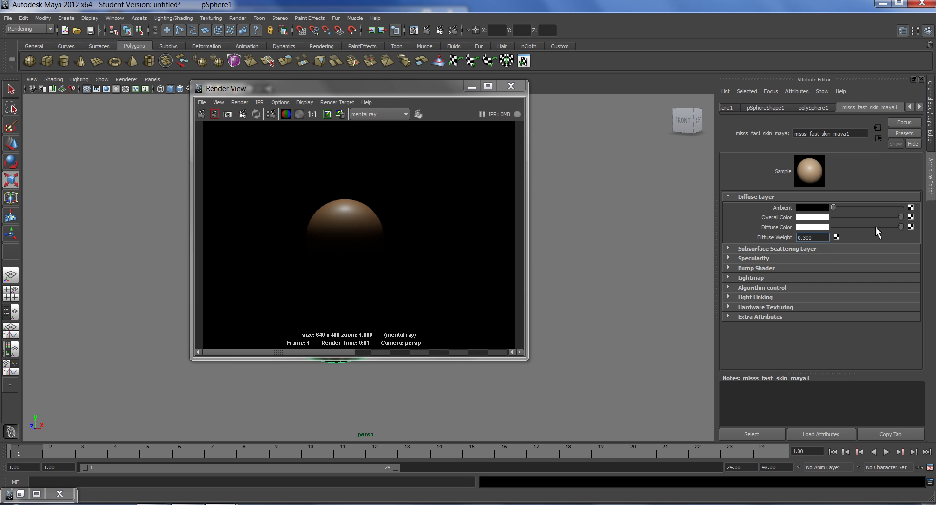
{"action": "left_click_drag", "start_coordinate": [876, 227], "coordinate": [837, 228]}
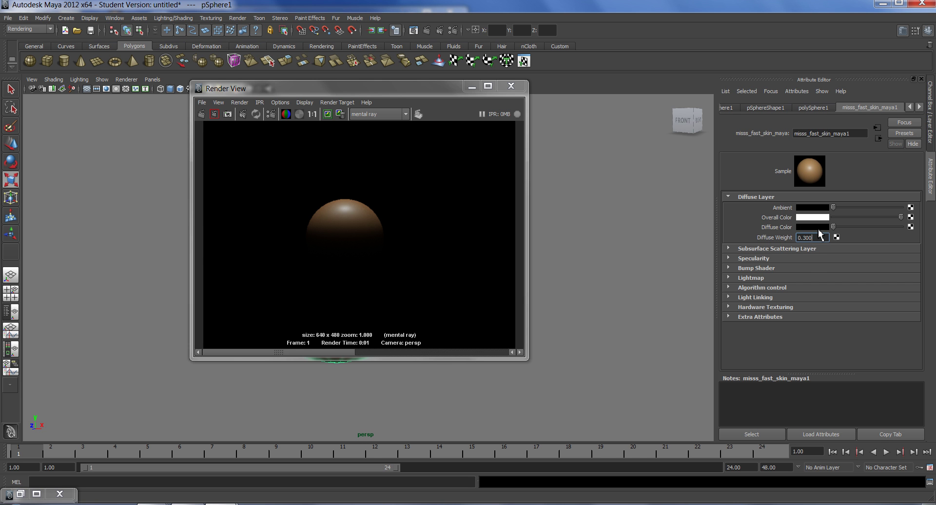
Set the HSV value of the skin material's Diffuse Color to -1 and render the frame
{"action": "left_click", "coordinate": [824, 228]}
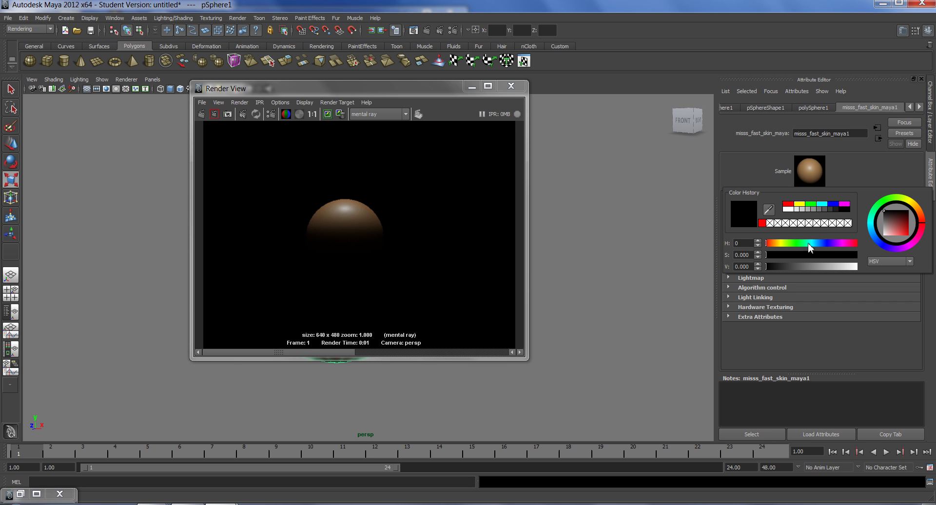
{"action": "left_click_drag", "start_coordinate": [754, 267], "coordinate": [731, 267]}
{"action": "type", "text": "-1"}
{"action": "key", "text": "Return"}
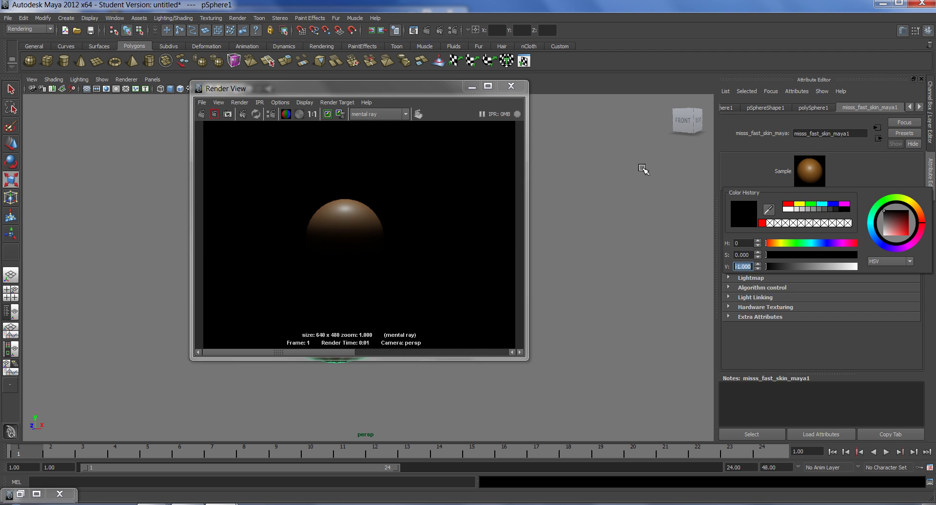
{"action": "left_click", "coordinate": [201, 115]}
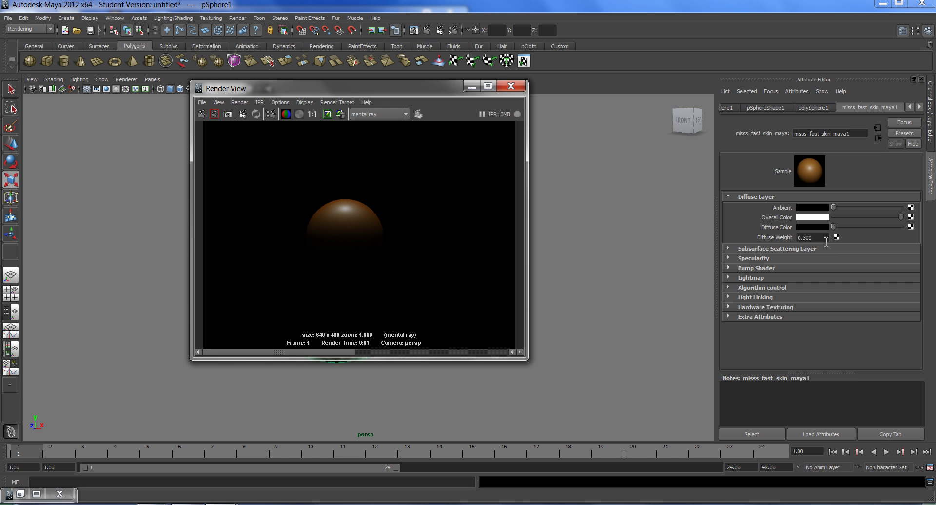
Set the Diffuse Weight to 1 with the negative Diffuse Color and render the frame
{"action": "left_click", "coordinate": [802, 238]}
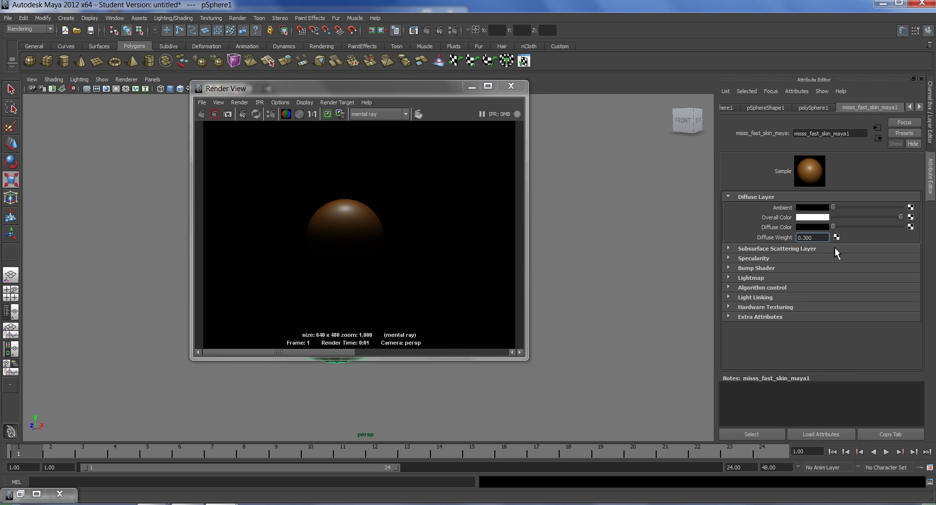
{"action": "left_click_drag", "start_coordinate": [829, 237], "coordinate": [778, 238]}
{"action": "type", "text": "1"}
{"action": "key", "text": "Return"}
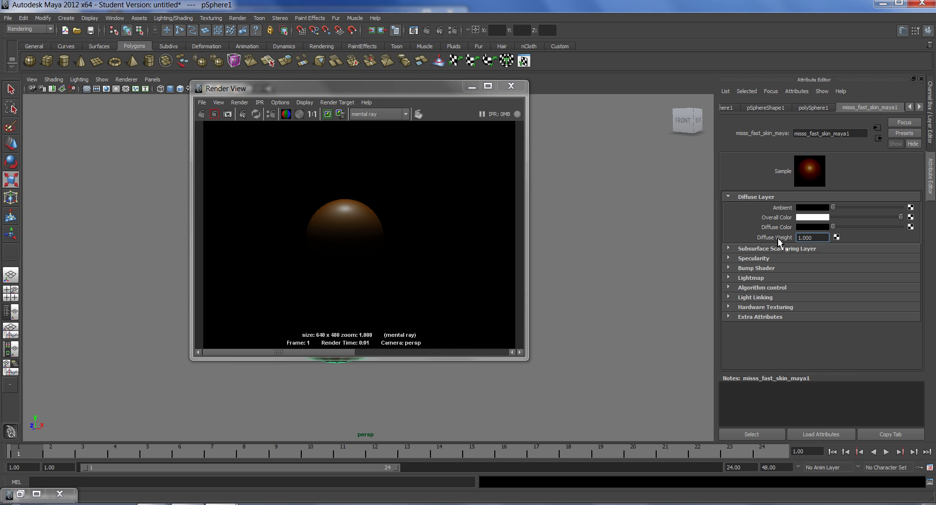
{"action": "left_click", "coordinate": [202, 114]}
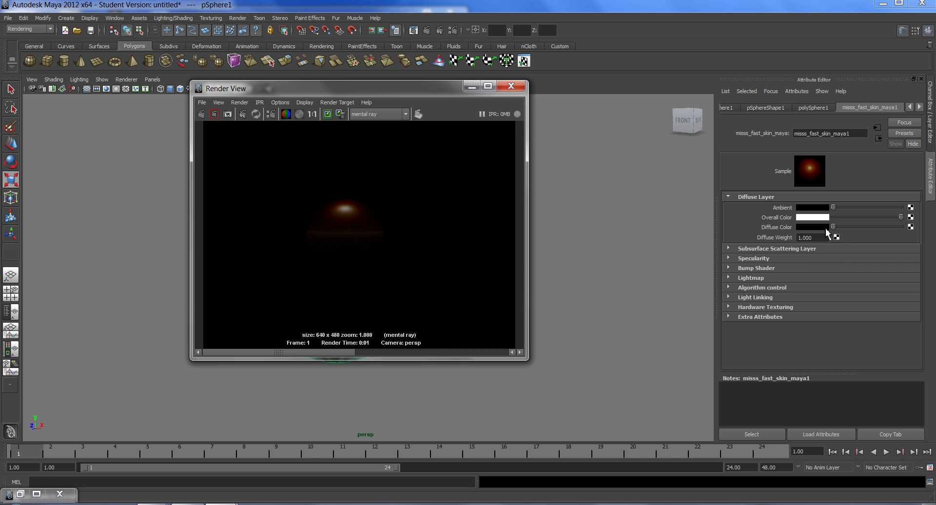
Restore the skin material's Diffuse Weight to 0.3, raise the Diffuse Color to white and render again
{"action": "left_click_drag", "start_coordinate": [827, 238], "coordinate": [758, 242]}
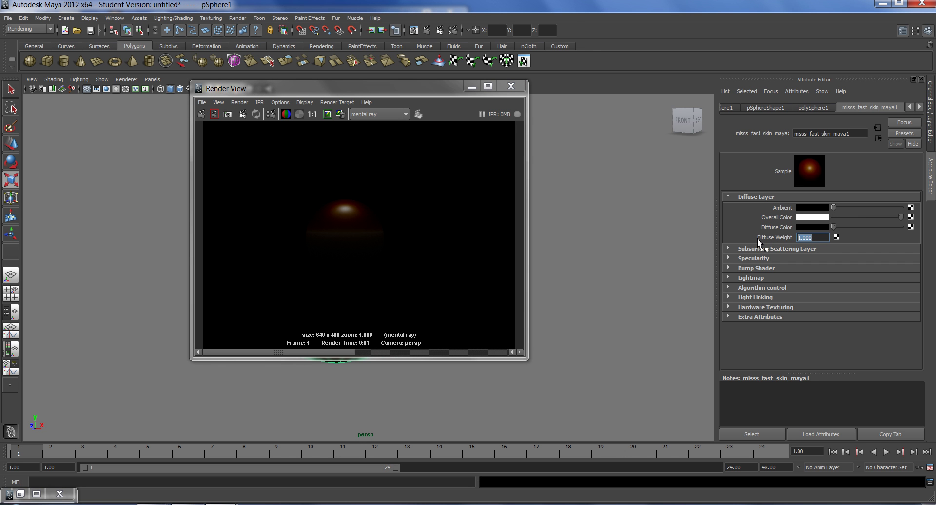
{"action": "type", "text": "0.300"}
{"action": "key", "text": "Return"}
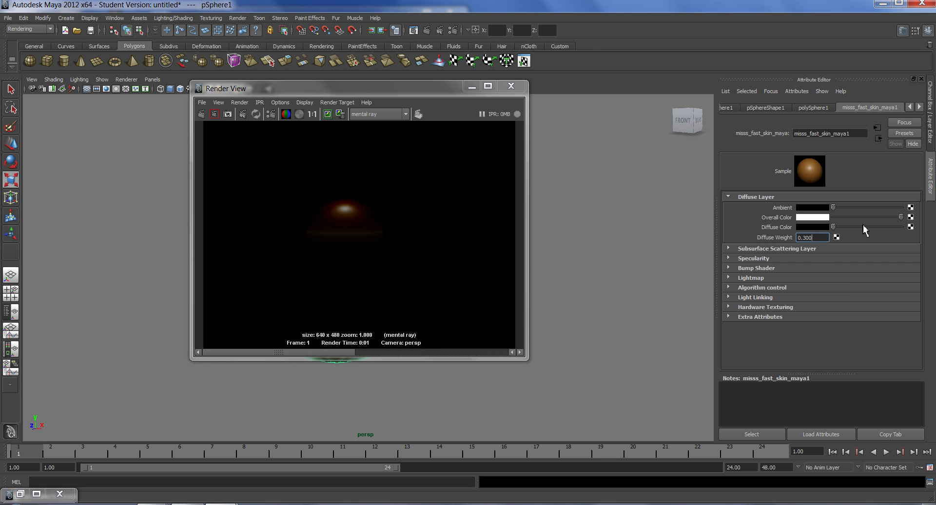
{"action": "left_click_drag", "start_coordinate": [863, 225], "coordinate": [900, 228]}
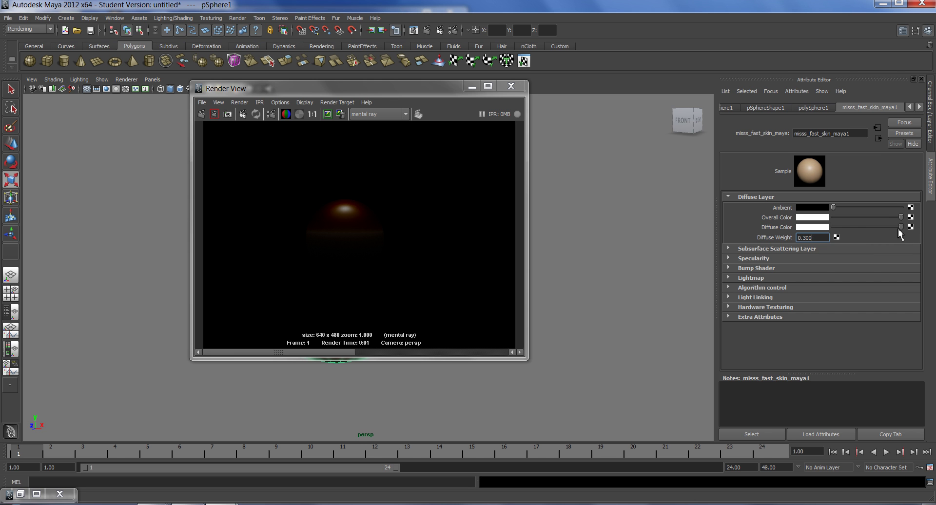
{"action": "left_click", "coordinate": [215, 114]}
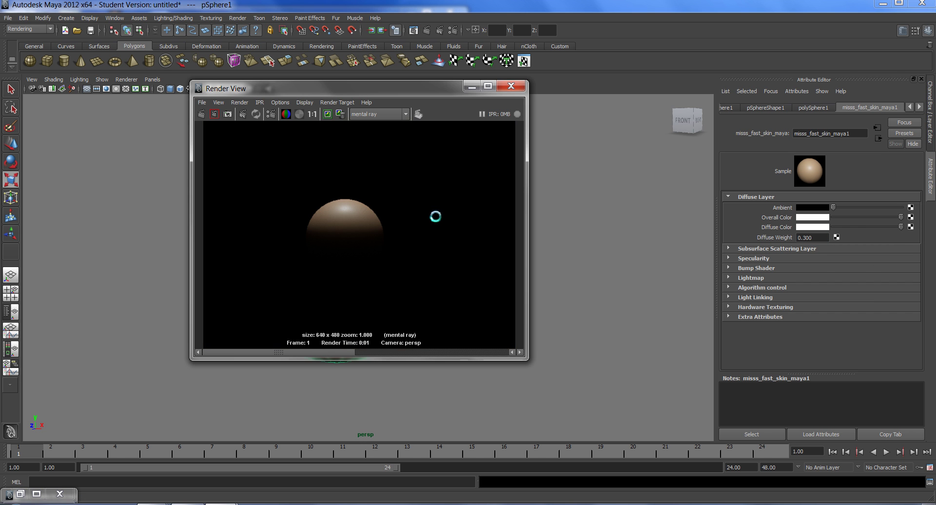
Darken the skin material's Diffuse Color slightly to an off-white and render the frame
{"action": "left_click", "coordinate": [902, 225]}
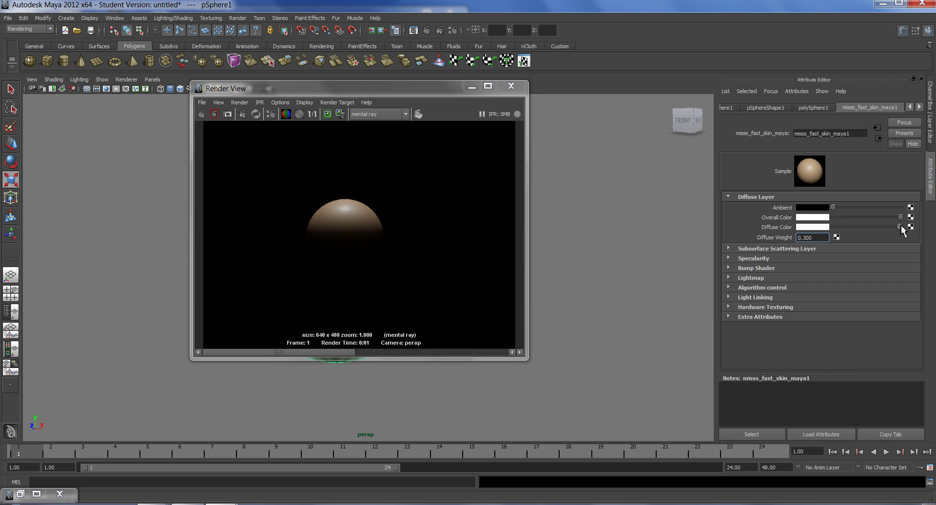
{"action": "left_click_drag", "start_coordinate": [899, 226], "coordinate": [896, 227]}
{"action": "left_click", "coordinate": [202, 114]}
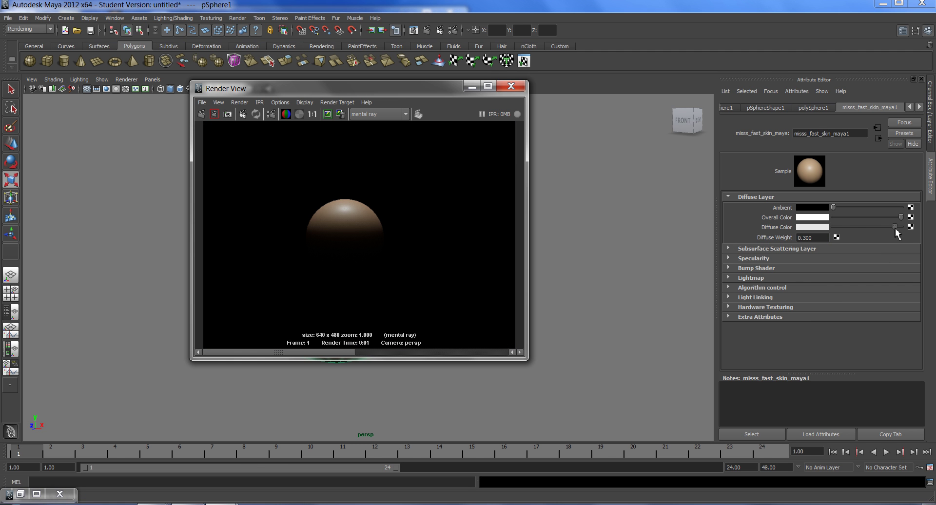
{"action": "mouse_move", "coordinate": [896, 228]}
{"action": "left_mouse_down"}
{"action": "mouse_move", "coordinate": [909, 227]}
{"action": "mouse_move", "coordinate": [897, 227]}
{"action": "left_mouse_up"}
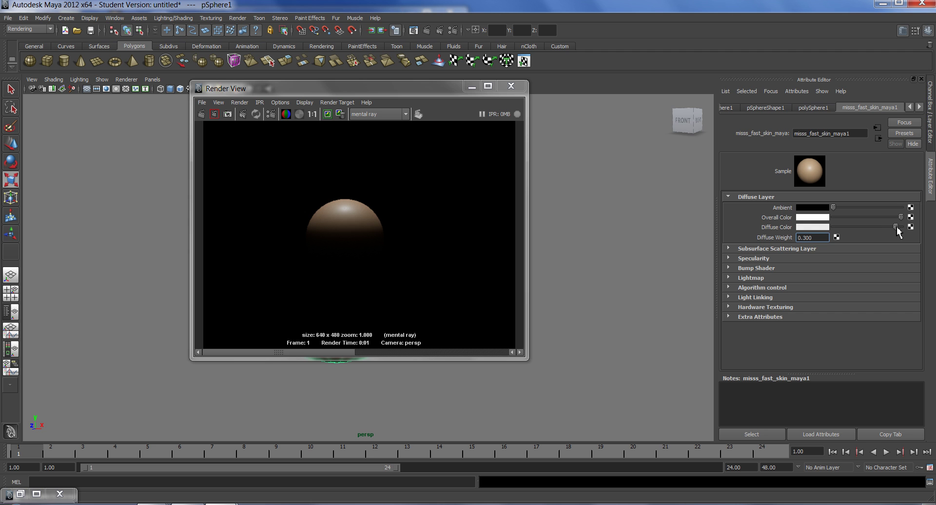
Expand the Subsurface Scattering Layer settings, set the Epidermal Scatter Weight to 1 and render the sphere
{"action": "left_click", "coordinate": [784, 249]}
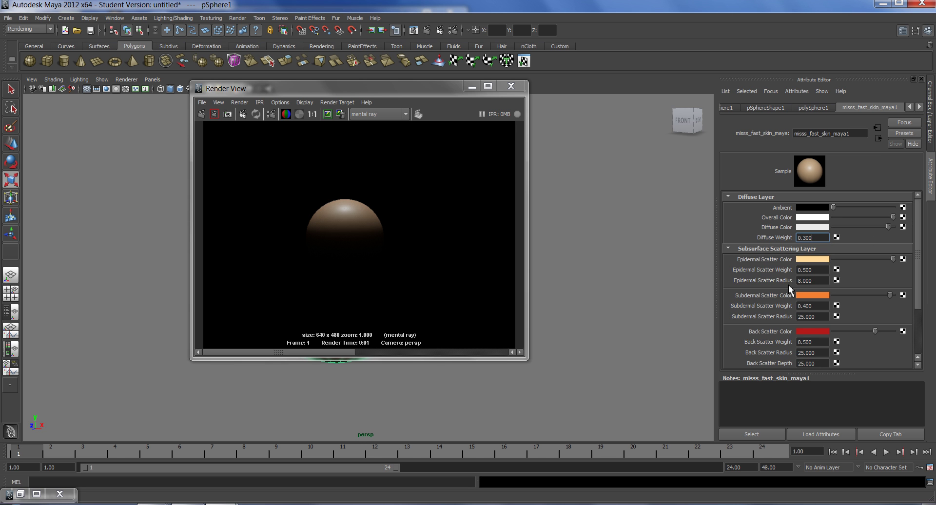
{"action": "left_click_drag", "start_coordinate": [920, 257], "coordinate": [921, 282]}
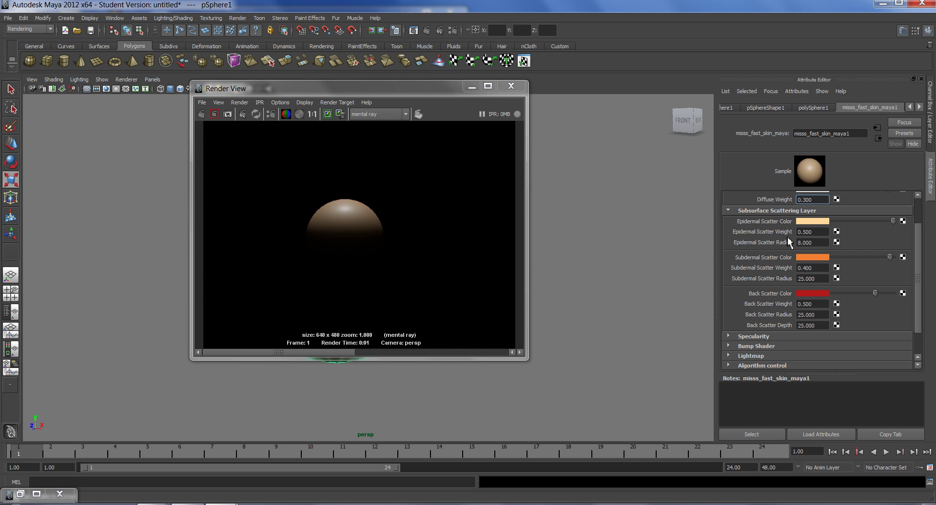
{"action": "key", "text": "Tab"}
{"action": "type", "text": "1"}
{"action": "key", "text": "Return"}
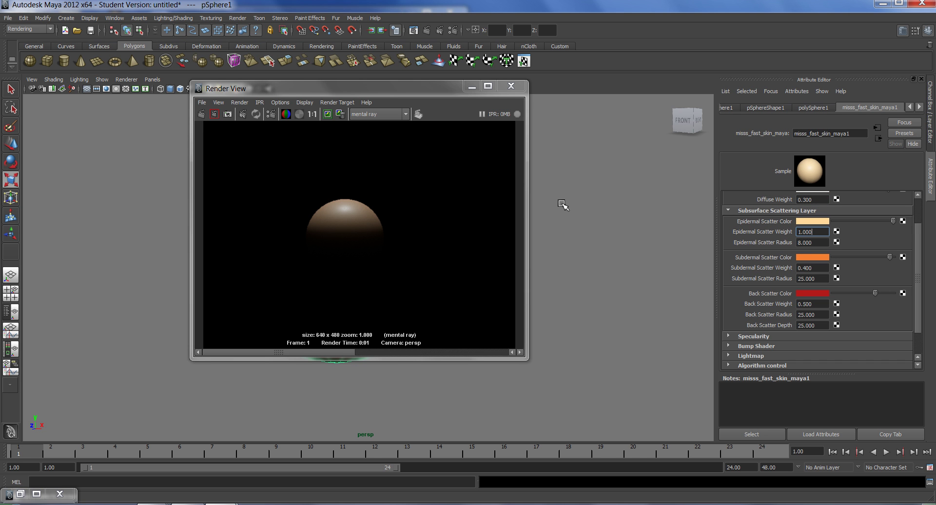
{"action": "left_click", "coordinate": [212, 114]}
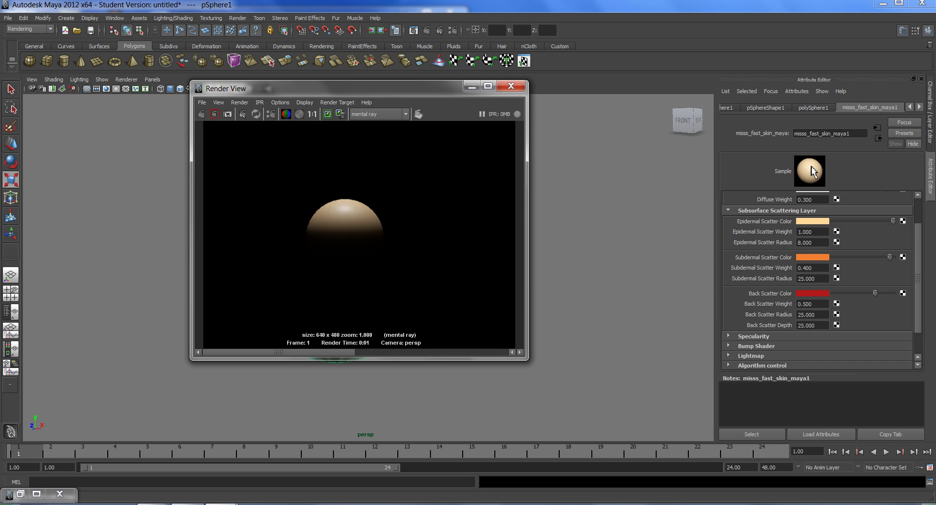
Set the skin material's Subdermal Scatter Weight to 1 and render the sphere
{"action": "left_click", "coordinate": [811, 267]}
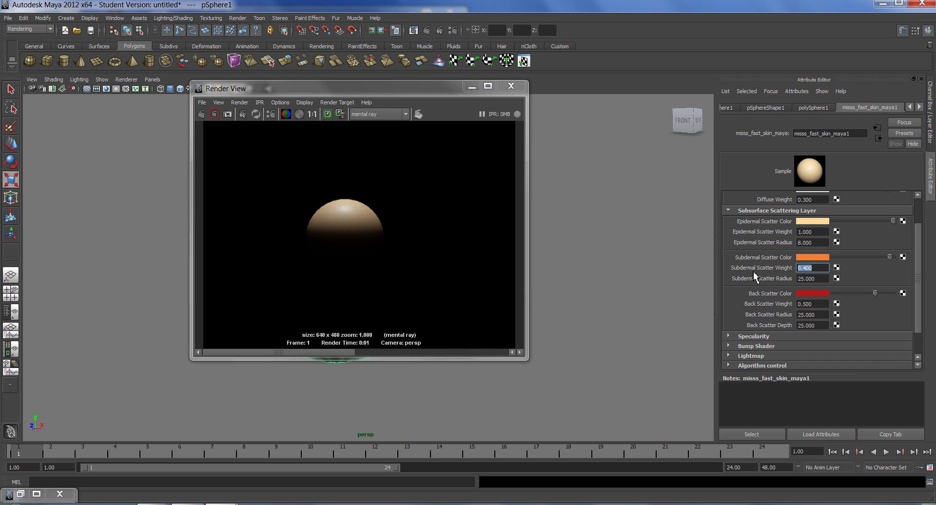
{"action": "type", "text": "1"}
{"action": "key", "text": "Return"}
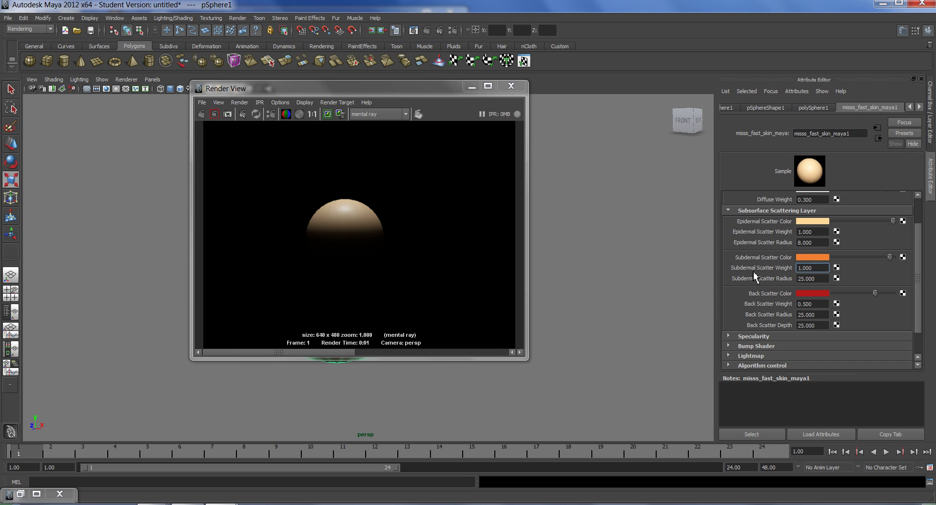
{"action": "left_click", "coordinate": [202, 114]}
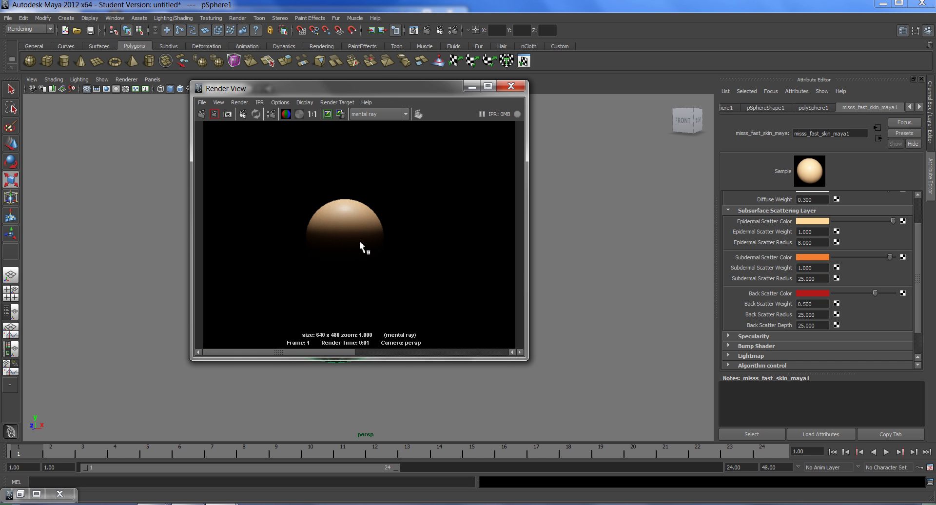
Set the Back Scatter Weight to 1 and render the sphere again
{"action": "left_click", "coordinate": [824, 305]}
{"action": "type", "text": "1"}
{"action": "key", "text": "Return"}
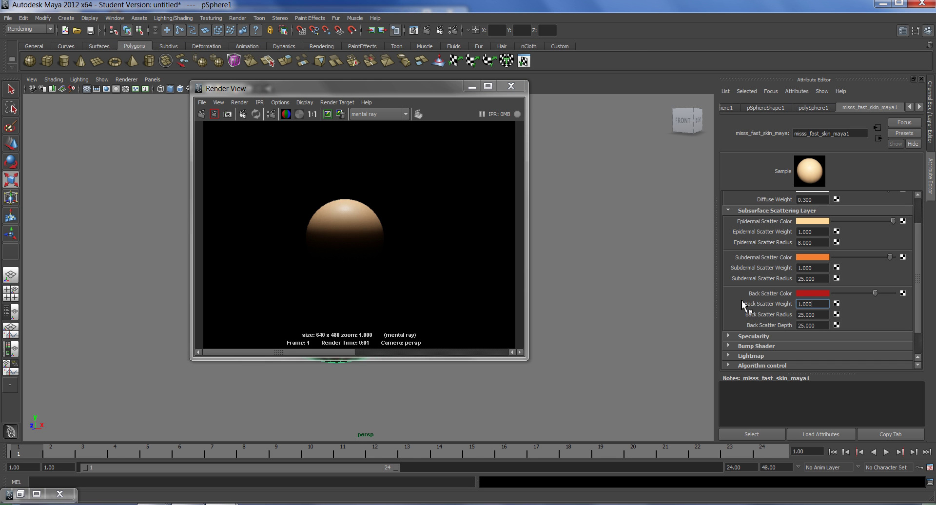
{"action": "left_click", "coordinate": [201, 114]}
Dismiss the Windows color scheme prompt, set the Epidermal Scatter Radius to 0.6 and render the frame
{"action": "double_click", "coordinate": [822, 279]}
{"action": "left_click", "coordinate": [819, 315]}
{"action": "left_click", "coordinate": [819, 243]}
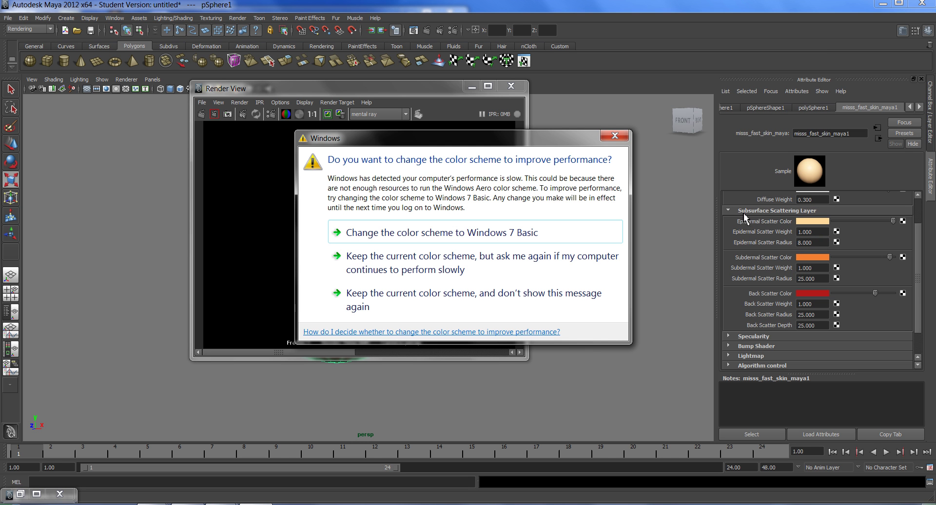
{"action": "left_click", "coordinate": [618, 137]}
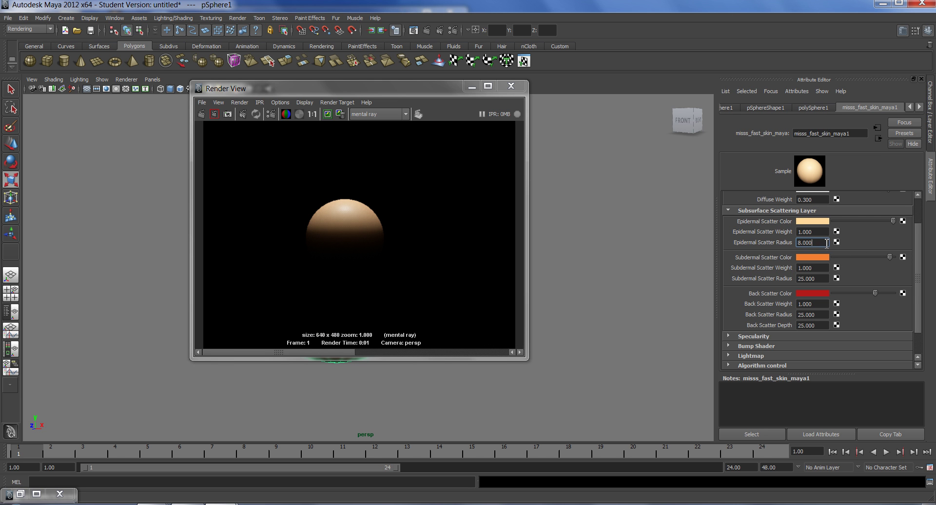
{"action": "left_click_drag", "start_coordinate": [827, 244], "coordinate": [803, 246]}
{"action": "left_click", "coordinate": [201, 113]}
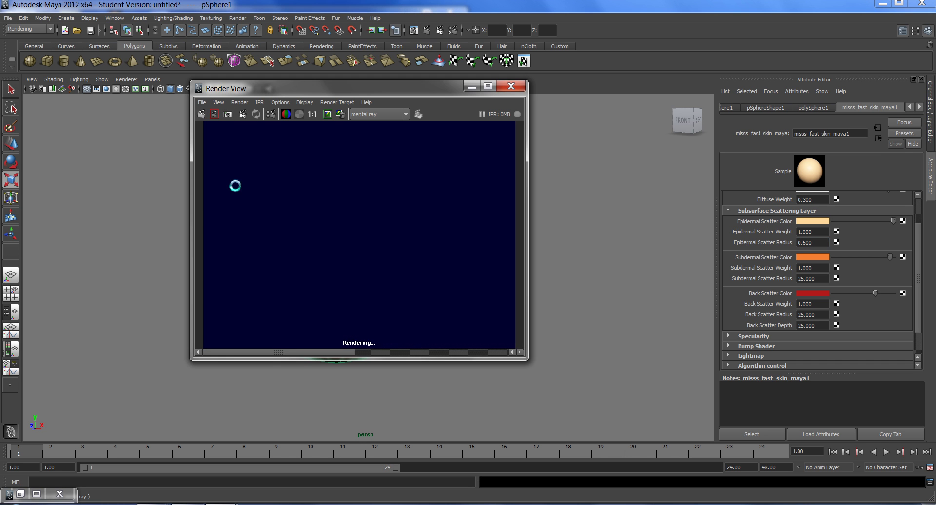
Set the Subdermal Scatter Radius to 1 and render the sphere
{"action": "left_click", "coordinate": [822, 281]}
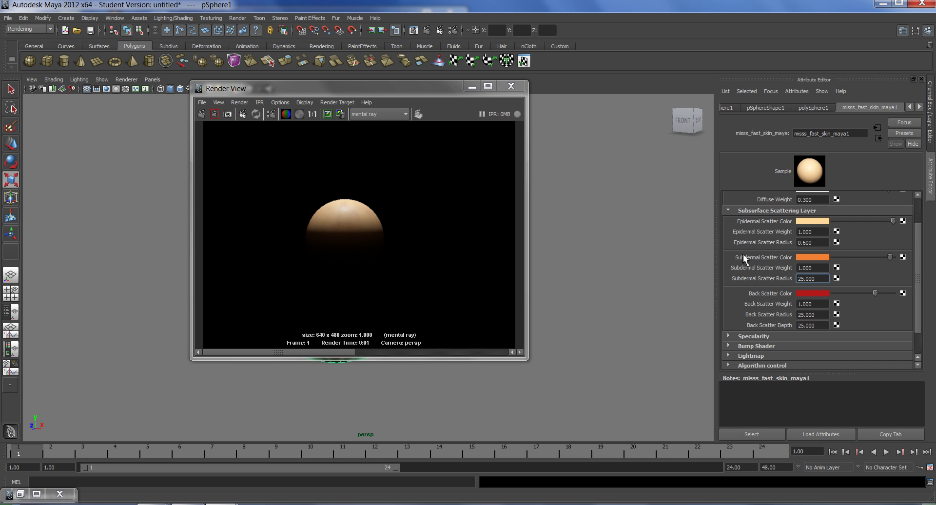
{"action": "double_click", "coordinate": [821, 279]}
{"action": "type", "text": "1"}
{"action": "key", "text": "Return"}
{"action": "type", "text": "1"}
{"action": "key", "text": "Return"}
{"action": "left_click", "coordinate": [200, 115]}
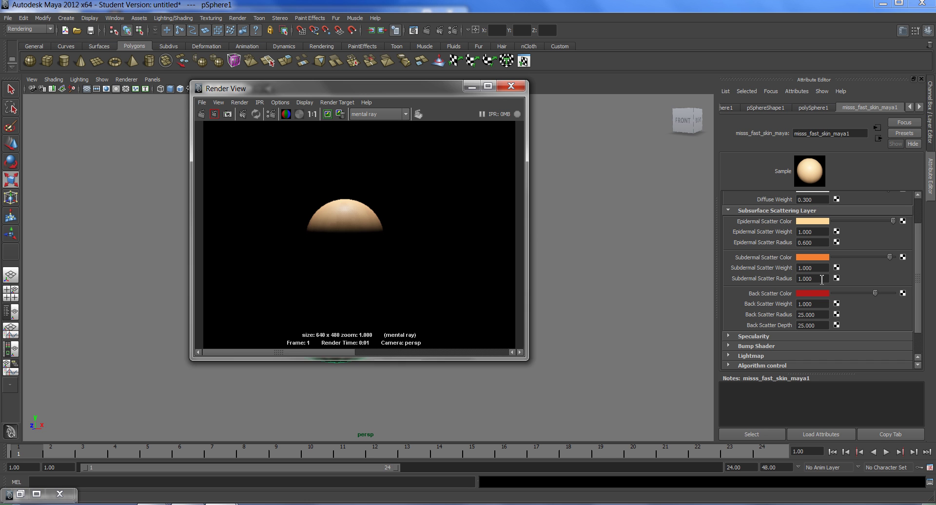
Set the Subdermal Scatter Radius to 1.5 and render the frame again
{"action": "left_click", "coordinate": [822, 279]}
{"action": "type", "text": "1"}
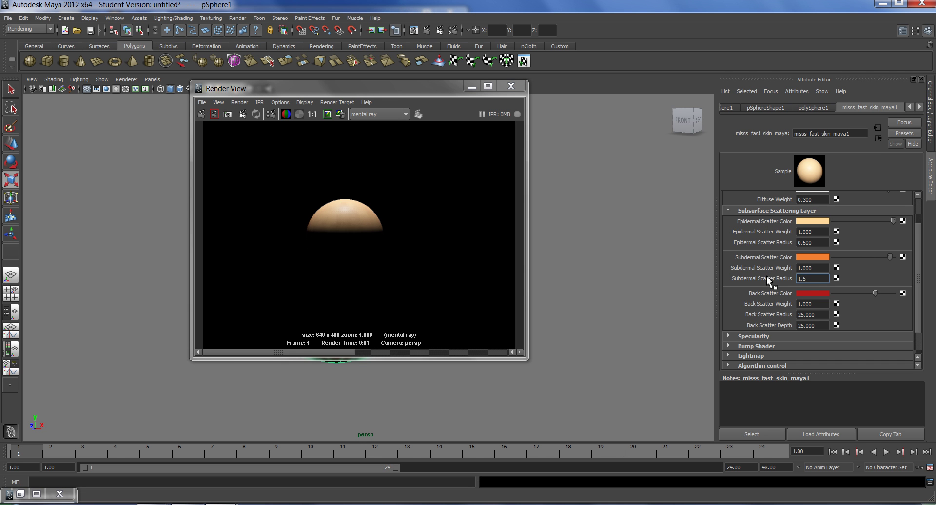
{"action": "type", "text": ".5"}
{"action": "key", "text": "Return"}
{"action": "left_click", "coordinate": [201, 115]}
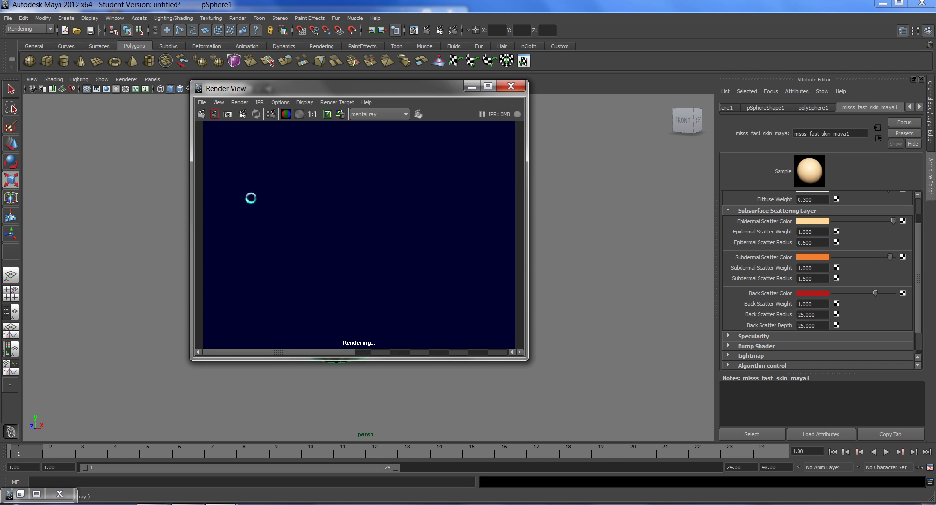
{"action": "left_click", "coordinate": [820, 280]}
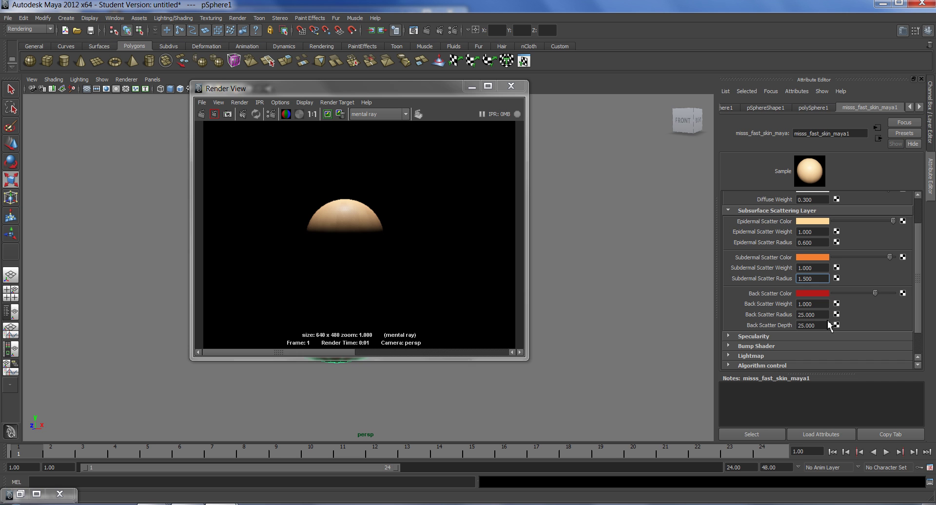
Set the Back Scatter Radius to 1.5 and the Back Scatter Depth to 2, and render the sphere
{"action": "left_click", "coordinate": [823, 315]}
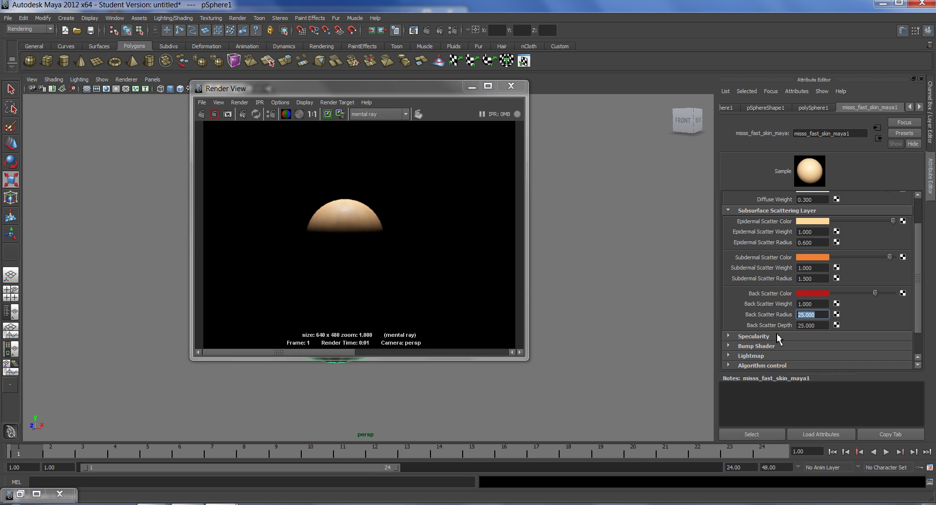
{"action": "type", "text": "1.500"}
{"action": "left_click", "coordinate": [825, 326]}
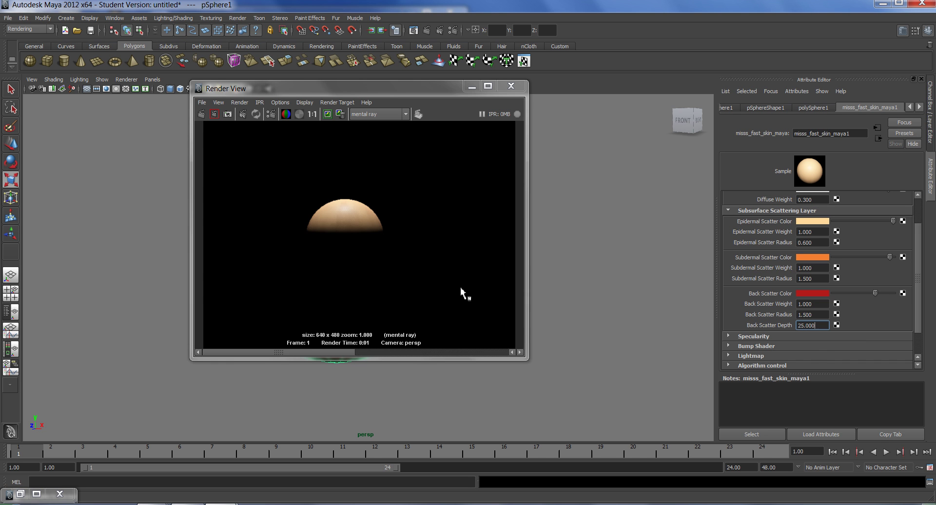
{"action": "left_click_drag", "start_coordinate": [826, 328], "coordinate": [781, 356]}
{"action": "type", "text": "2.000"}
{"action": "left_click", "coordinate": [202, 114]}
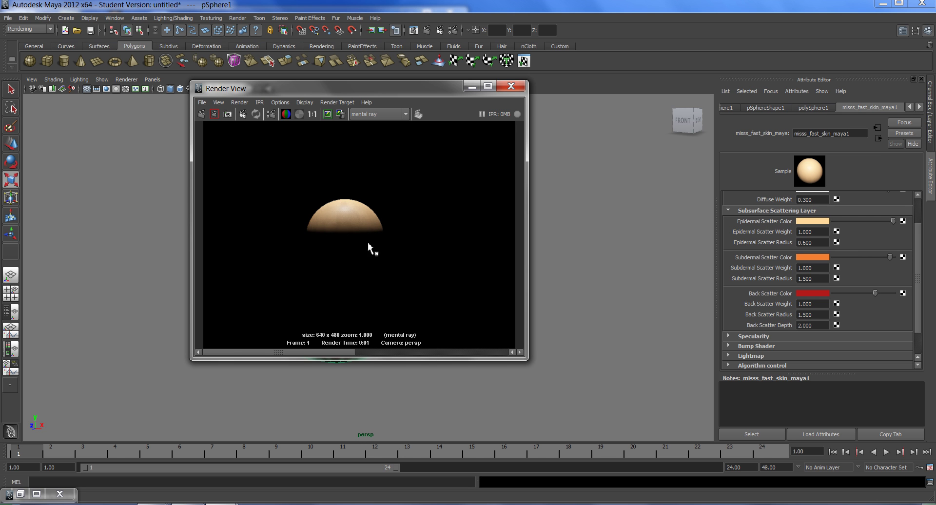
Expand the skin material's Specularity settings and examine the primary, secondary and reflection attributes
{"action": "mouse_move", "coordinate": [346, 355]}
{"action": "left_mouse_down"}
{"action": "mouse_move", "coordinate": [446, 356]}
{"action": "mouse_move", "coordinate": [344, 364]}
{"action": "left_mouse_up"}
{"action": "left_click_drag", "start_coordinate": [919, 296], "coordinate": [920, 317]}
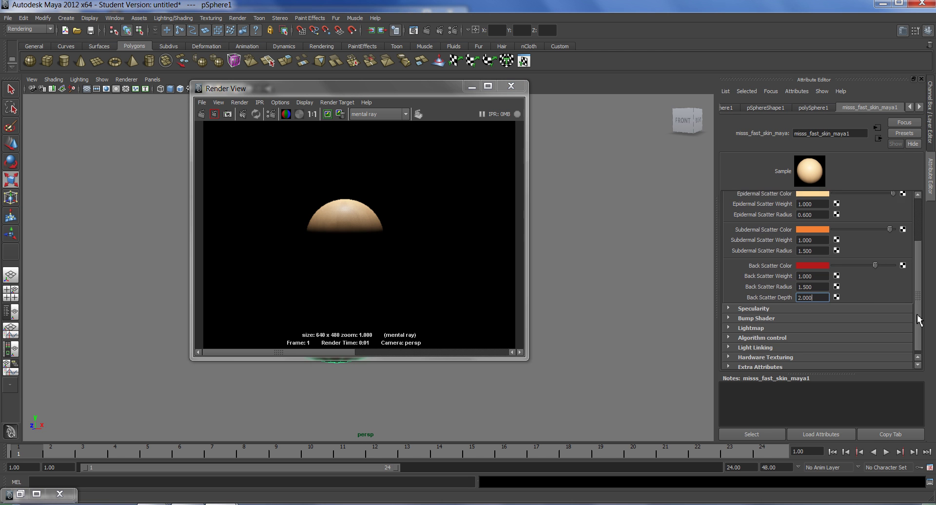
{"action": "left_click", "coordinate": [835, 304]}
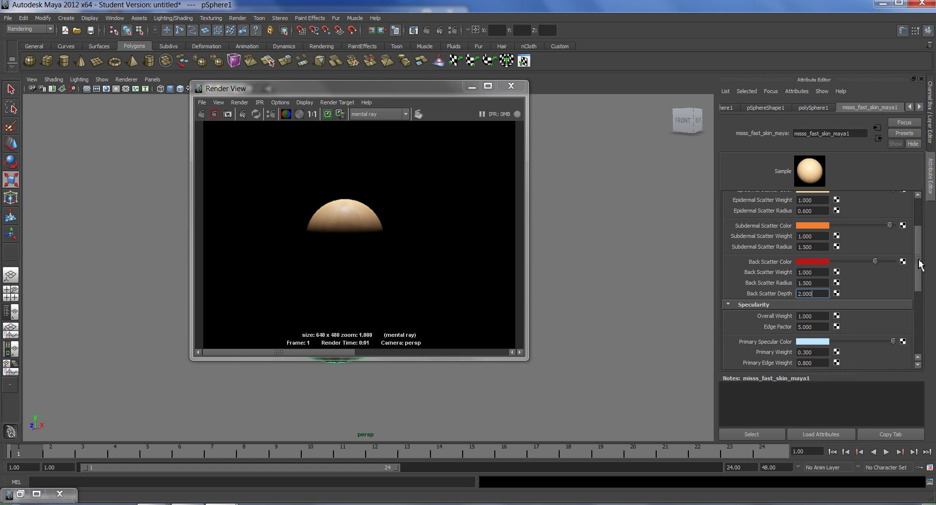
{"action": "left_click_drag", "start_coordinate": [919, 268], "coordinate": [918, 292]}
{"action": "scroll", "coordinate": [912, 292], "scroll_direction": "down", "scroll_amount": 3}
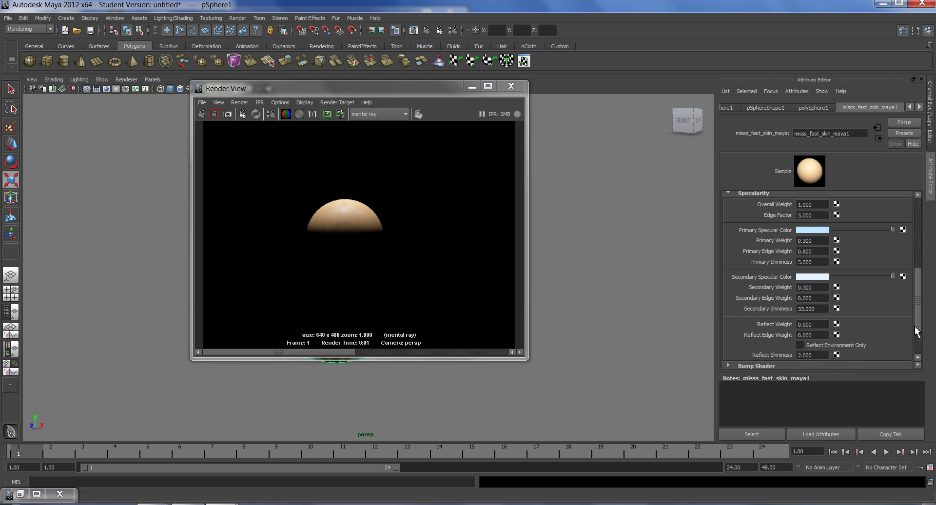
{"action": "mouse_move", "coordinate": [916, 327]}
{"action": "left_mouse_down"}
{"action": "mouse_move", "coordinate": [920, 341]}
{"action": "mouse_move", "coordinate": [922, 327]}
{"action": "left_mouse_up"}
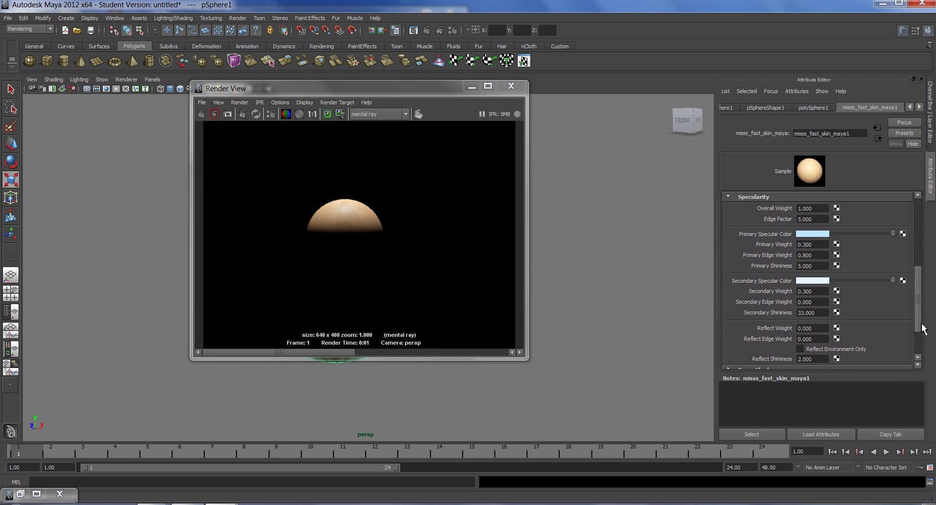
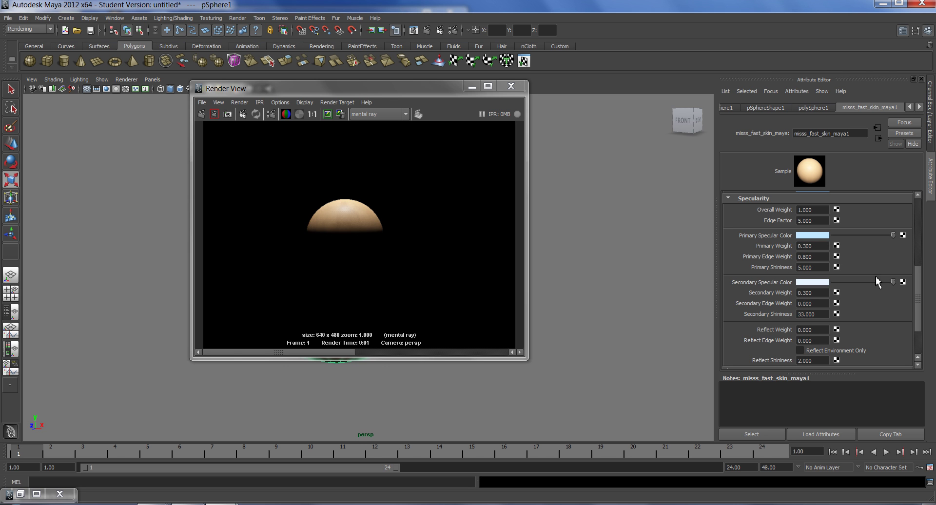
{"action": "mouse_move", "coordinate": [920, 296]}
{"action": "left_mouse_down"}
{"action": "mouse_move", "coordinate": [926, 287]}
{"action": "mouse_move", "coordinate": [927, 298]}
{"action": "left_mouse_up"}
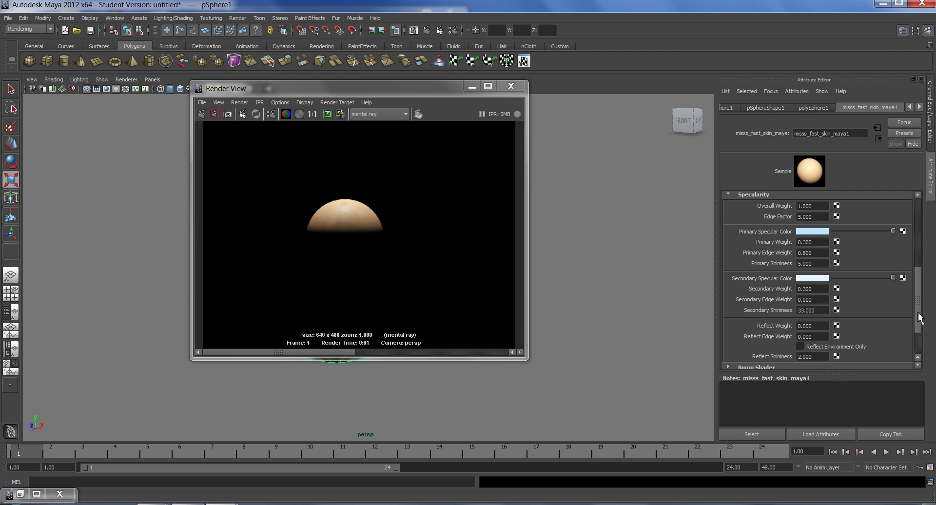
{"action": "left_click_drag", "start_coordinate": [919, 314], "coordinate": [919, 313]}
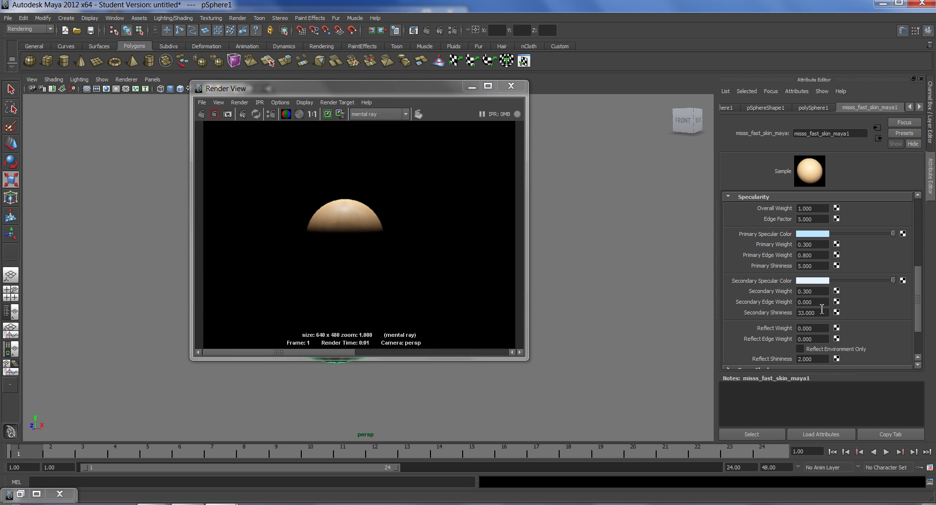
Set the Overall Weight of the material's Specularity to 0
{"action": "left_click", "coordinate": [824, 209]}
{"action": "type", "text": "0"}
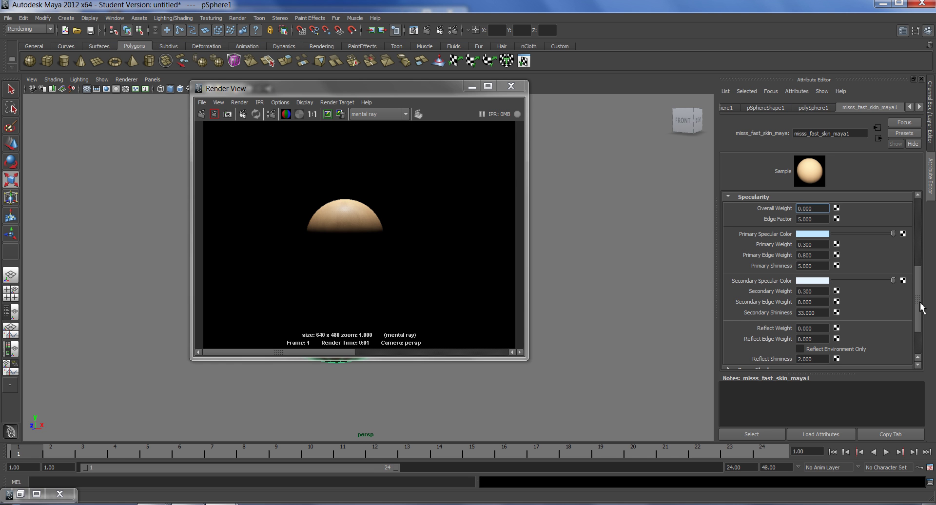
{"action": "left_click", "coordinate": [814, 245]}
{"action": "left_click_drag", "start_coordinate": [815, 247], "coordinate": [794, 250]}
Minimize the render window, create a polygon cube and move it along the X axis clear of the sphere
{"action": "left_click", "coordinate": [472, 91]}
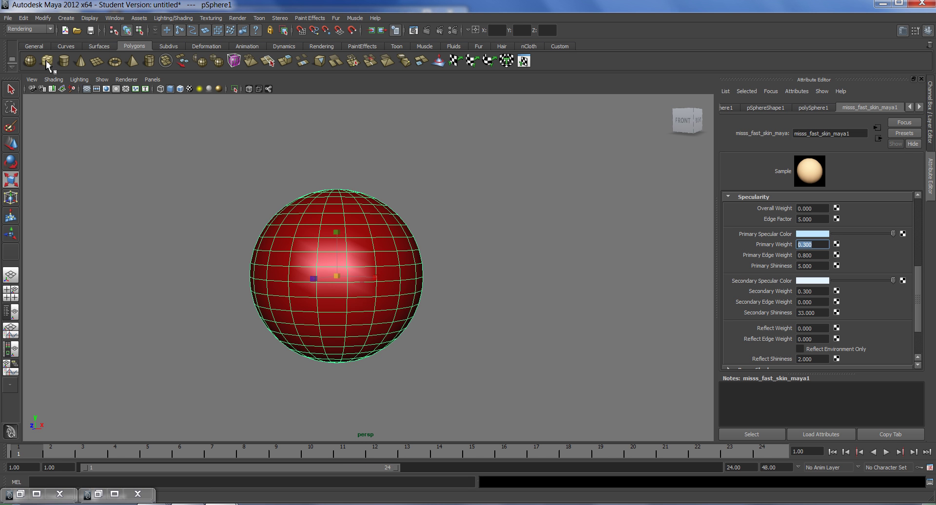
{"action": "left_click", "coordinate": [47, 61]}
{"action": "left_click", "coordinate": [10, 144]}
{"action": "key", "text": "f"}
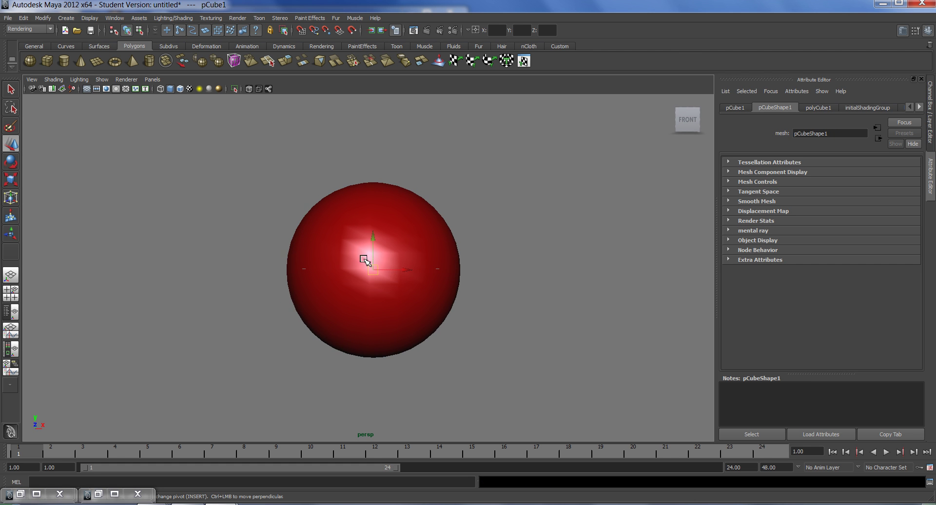
{"action": "left_click_drag", "start_coordinate": [411, 272], "coordinate": [648, 271]}
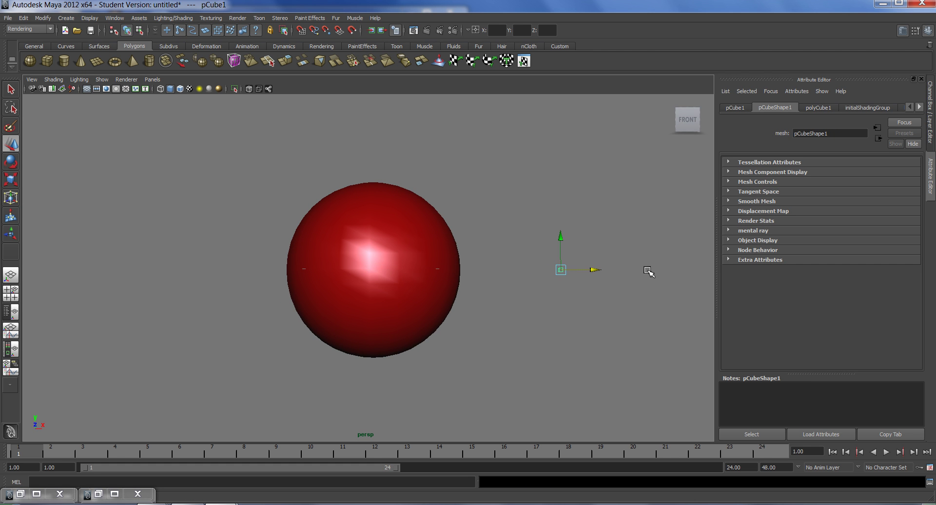
{"action": "key", "text": "f"}
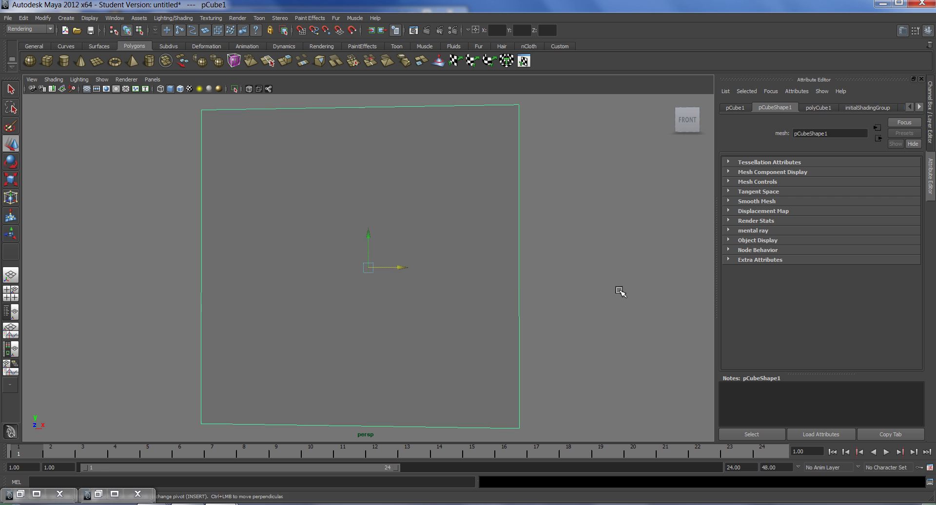
{"action": "scroll", "coordinate": [533, 255], "scroll_direction": "down", "scroll_amount": 10}
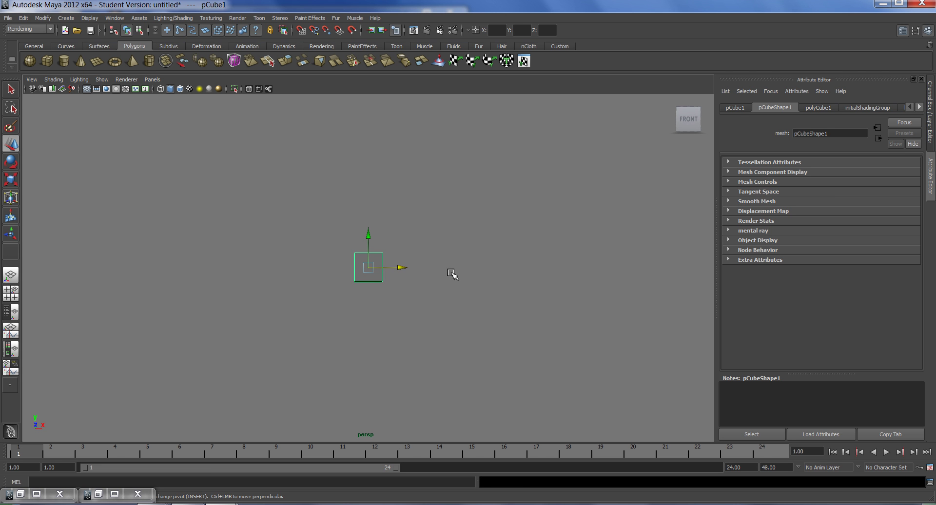
Duplicate the cube twice and space the copies along the X axis to form a row of three
{"action": "key", "text": "ctrl+d"}
{"action": "left_click_drag", "start_coordinate": [402, 268], "coordinate": [475, 300]}
{"action": "key", "text": "ctrl+d"}
{"action": "middle_click_drag", "start_coordinate": [475, 300], "coordinate": [482, 327], "text": "alt"}
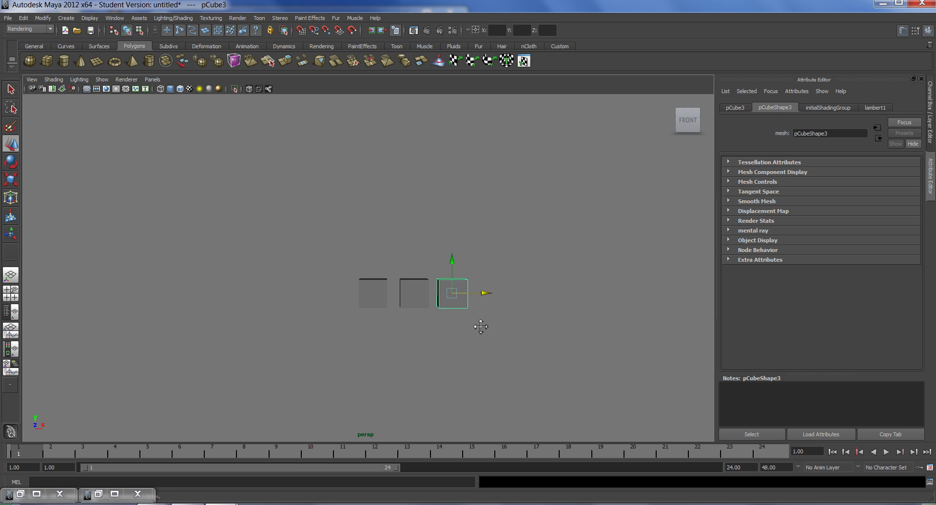
{"action": "left_click_drag", "start_coordinate": [481, 327], "coordinate": [463, 314], "text": "alt"}
{"action": "right_click_drag", "start_coordinate": [464, 313], "coordinate": [447, 305], "text": "alt"}
{"action": "middle_click_drag", "start_coordinate": [447, 304], "coordinate": [453, 293], "text": "alt"}
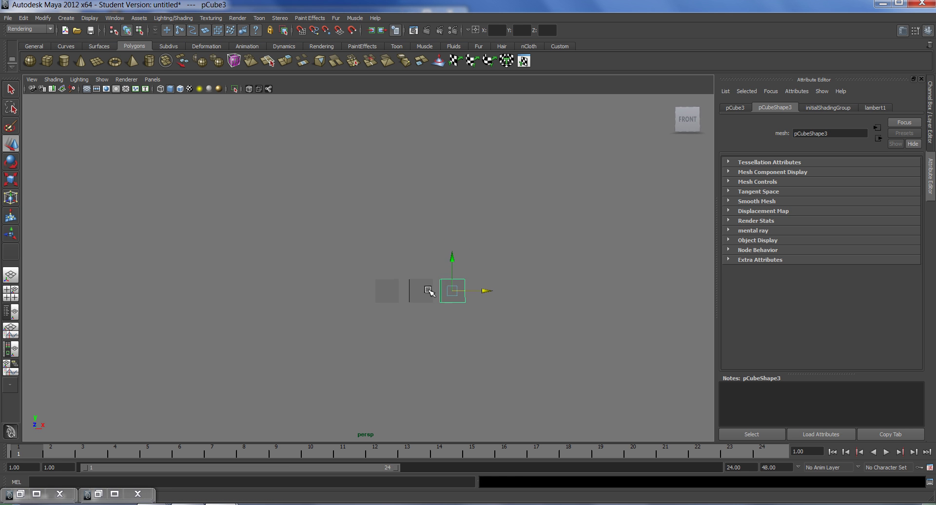
Raise the top vertices of the middle cube to stretch it to about three times its height
{"action": "left_click", "coordinate": [425, 288]}
{"action": "right_click_drag", "start_coordinate": [425, 285], "coordinate": [396, 273]}
{"action": "left_click_drag", "start_coordinate": [400, 259], "coordinate": [455, 290]}
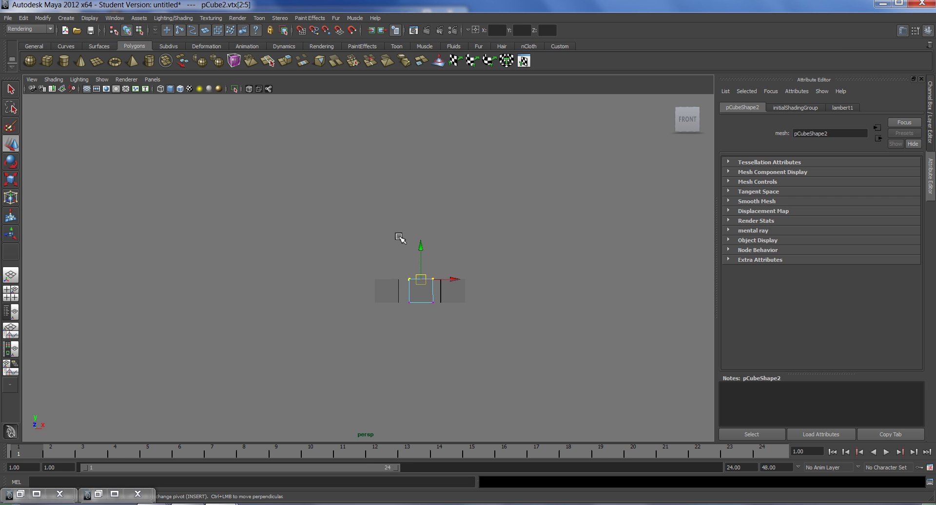
{"action": "left_click_drag", "start_coordinate": [424, 249], "coordinate": [428, 240]}
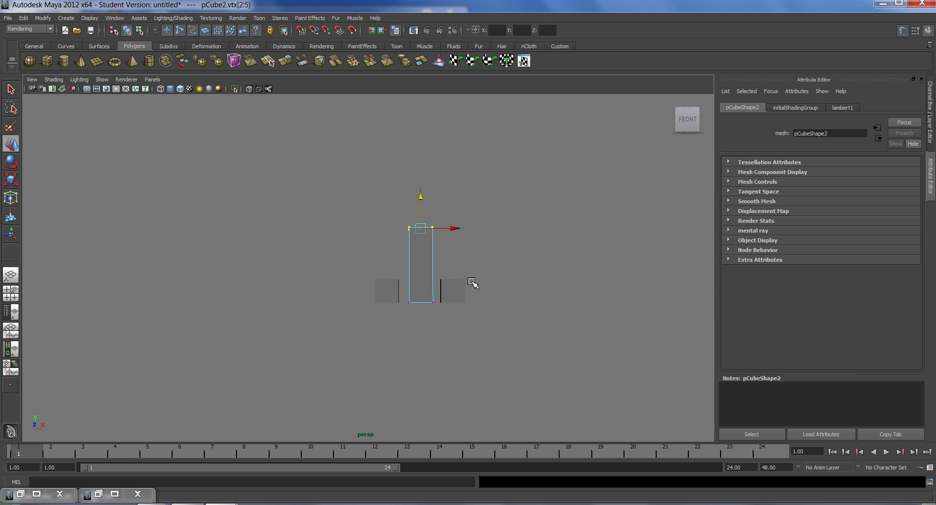
Raise the top vertices of the last cube in the row to make it taller than the middle one
{"action": "left_click", "coordinate": [453, 289]}
{"action": "right_click", "coordinate": [452, 283]}
{"action": "right_click_drag", "start_coordinate": [449, 282], "coordinate": [429, 278]}
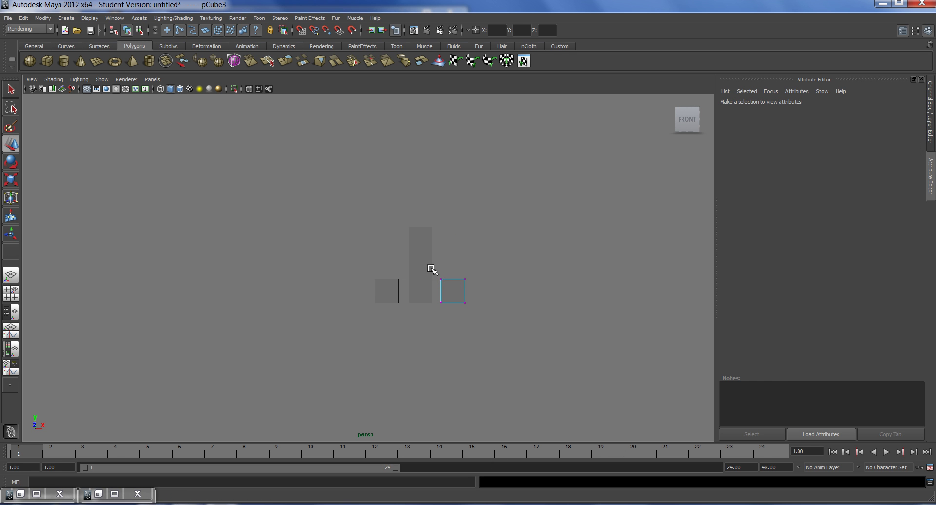
{"action": "left_click_drag", "start_coordinate": [432, 269], "coordinate": [489, 287]}
{"action": "left_click_drag", "start_coordinate": [456, 240], "coordinate": [459, 177]}
{"action": "left_click_drag", "start_coordinate": [498, 236], "coordinate": [471, 252], "text": "alt"}
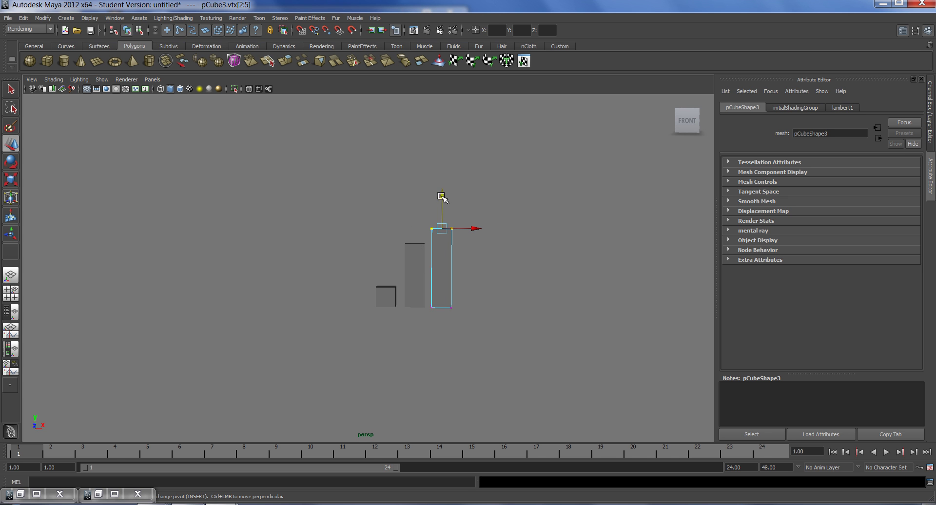
Lower the top vertices of the last and middle cubes so the row rises in small steps
{"action": "left_click_drag", "start_coordinate": [445, 199], "coordinate": [440, 247]}
{"action": "left_click", "coordinate": [420, 254]}
{"action": "right_click_drag", "start_coordinate": [420, 256], "coordinate": [400, 257]}
{"action": "left_click_drag", "start_coordinate": [394, 233], "coordinate": [437, 248]}
{"action": "left_click_drag", "start_coordinate": [418, 213], "coordinate": [418, 253]}
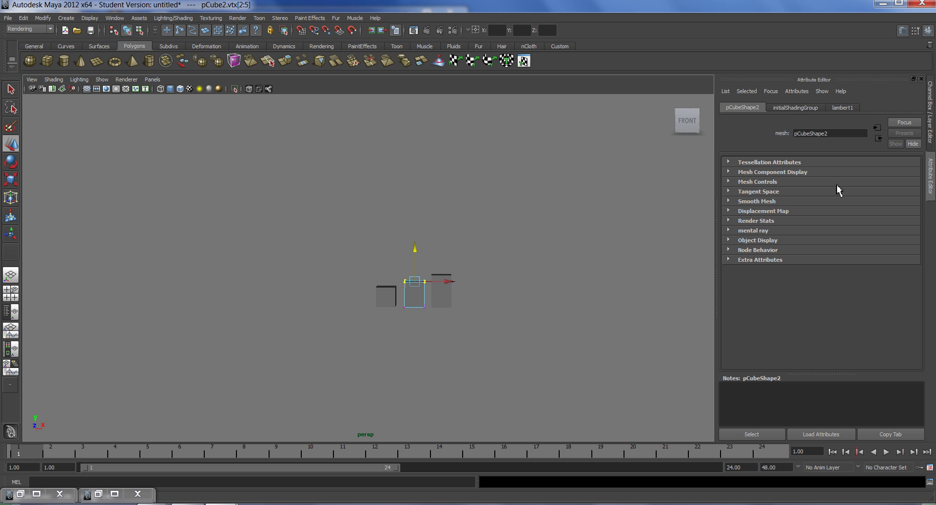
{"action": "left_click", "coordinate": [385, 296]}
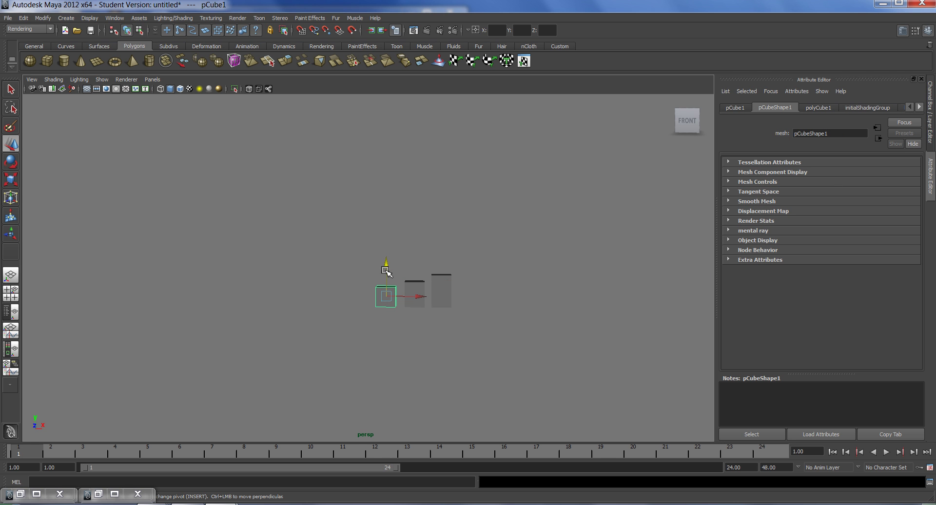
{"action": "left_click_drag", "start_coordinate": [386, 268], "coordinate": [382, 333]}
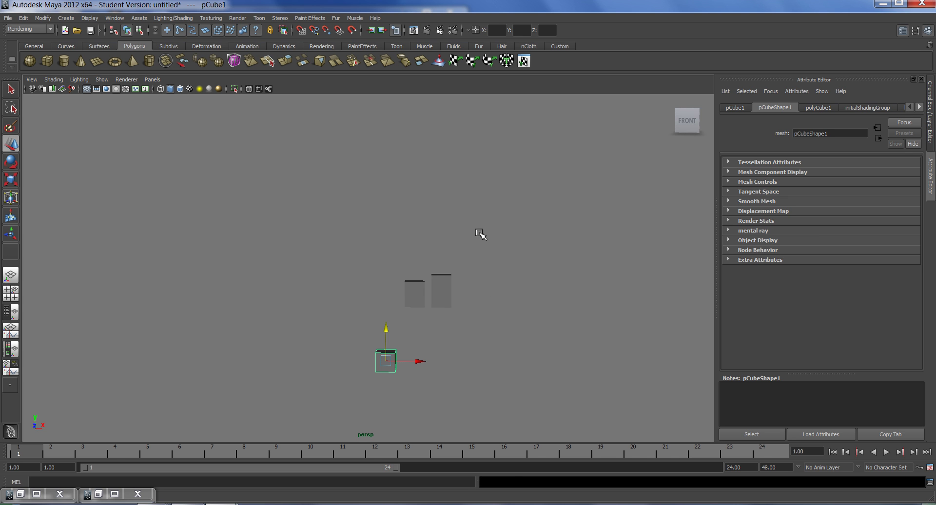
{"action": "key", "text": "ctrl+z"}
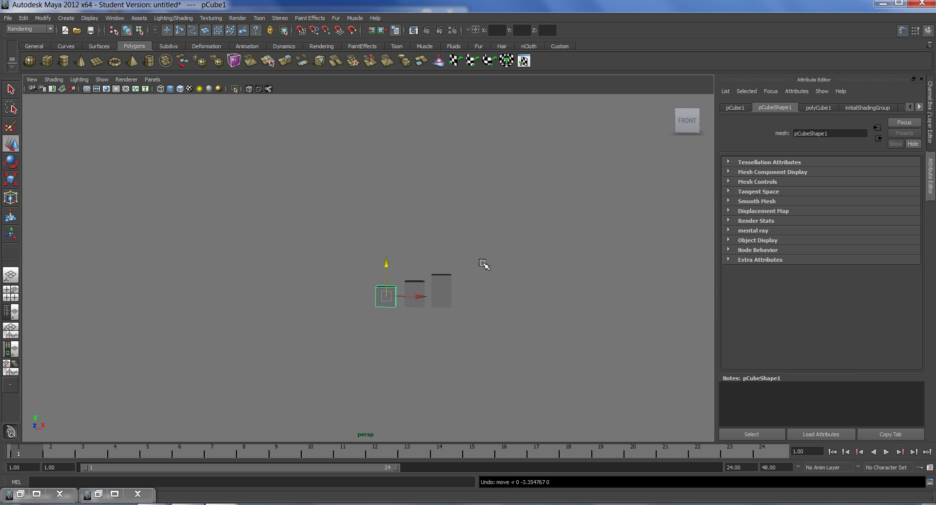
Delete all three cubes in the row
{"action": "left_click", "coordinate": [444, 295]}
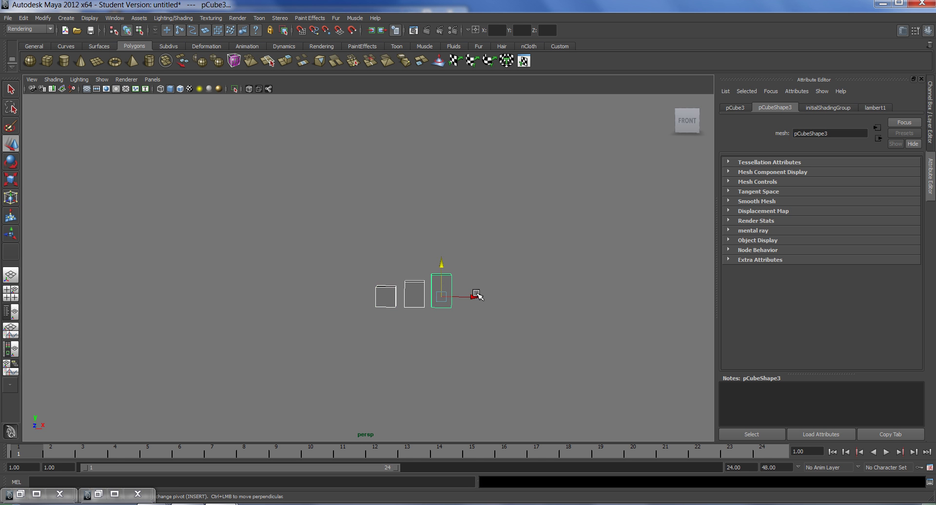
{"action": "key", "text": "Delete"}
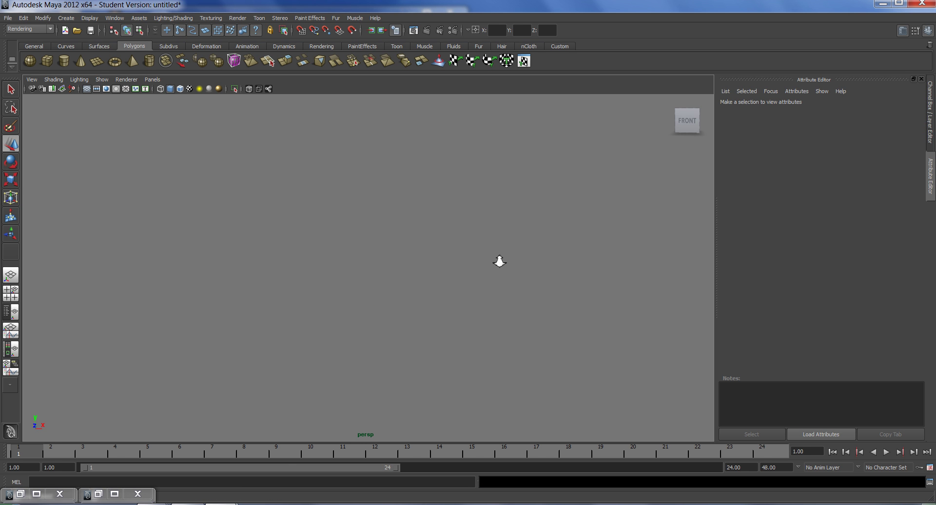
Select the red sphere and show its misss_fast_skin_maya1 material attributes
{"action": "right_click_drag", "start_coordinate": [500, 261], "coordinate": [304, 262], "text": "alt"}
{"action": "middle_click_drag", "start_coordinate": [303, 262], "coordinate": [508, 262], "text": "alt"}
{"action": "right_click_drag", "start_coordinate": [509, 261], "coordinate": [257, 262], "text": "alt"}
{"action": "left_click", "coordinate": [258, 262]}
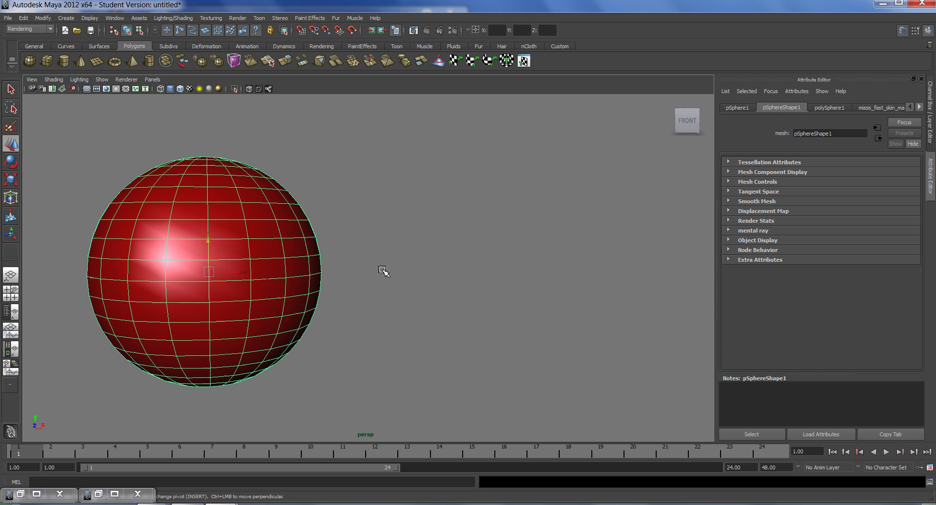
{"action": "left_click_drag", "start_coordinate": [384, 271], "coordinate": [604, 229], "text": "alt"}
{"action": "left_click", "coordinate": [885, 111]}
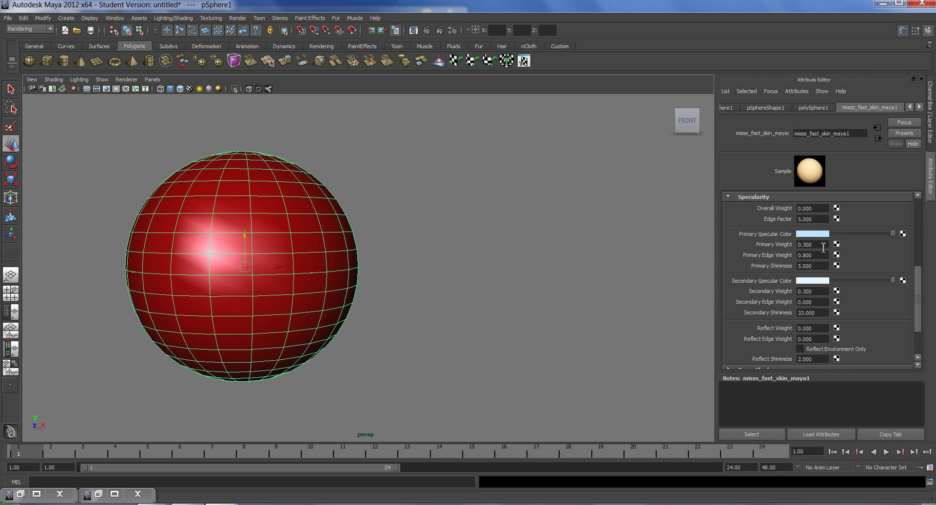
Examine the skin material's primary and secondary specular settings and its reflection weights
{"action": "left_click_drag", "start_coordinate": [894, 234], "coordinate": [844, 280]}
{"action": "left_click_drag", "start_coordinate": [865, 233], "coordinate": [897, 236]}
{"action": "left_click", "coordinate": [821, 255]}
{"action": "scroll", "coordinate": [921, 306], "scroll_direction": "down", "scroll_amount": 2}
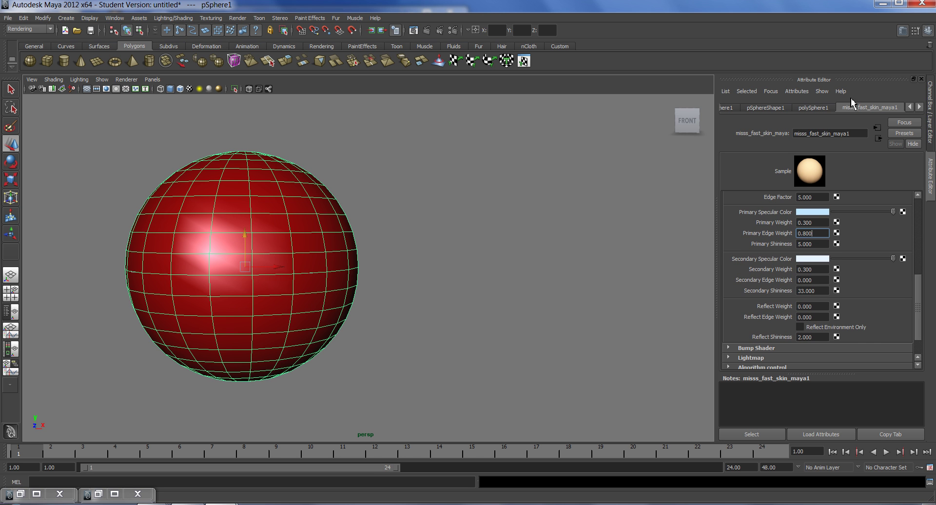
{"action": "scroll", "coordinate": [922, 305], "scroll_direction": "down", "scroll_amount": 2}
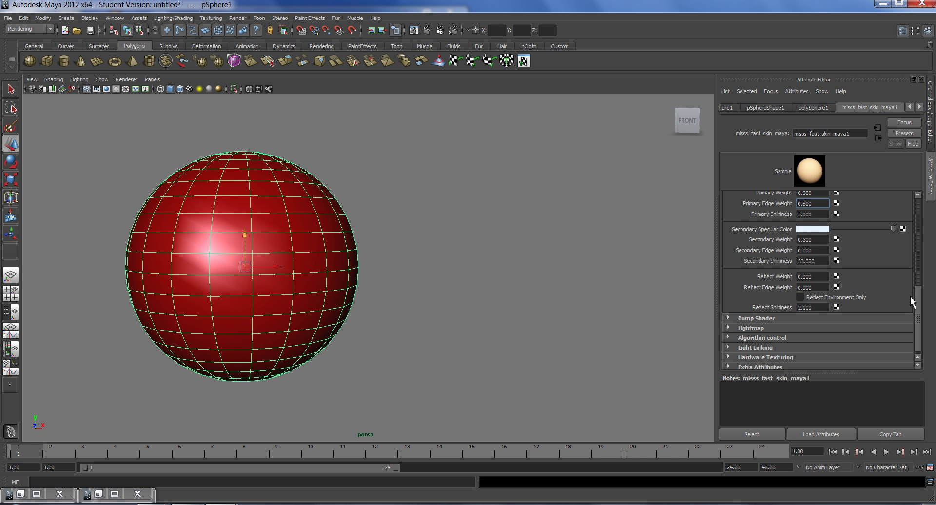
{"action": "scroll", "coordinate": [923, 312], "scroll_direction": "down", "scroll_amount": 1}
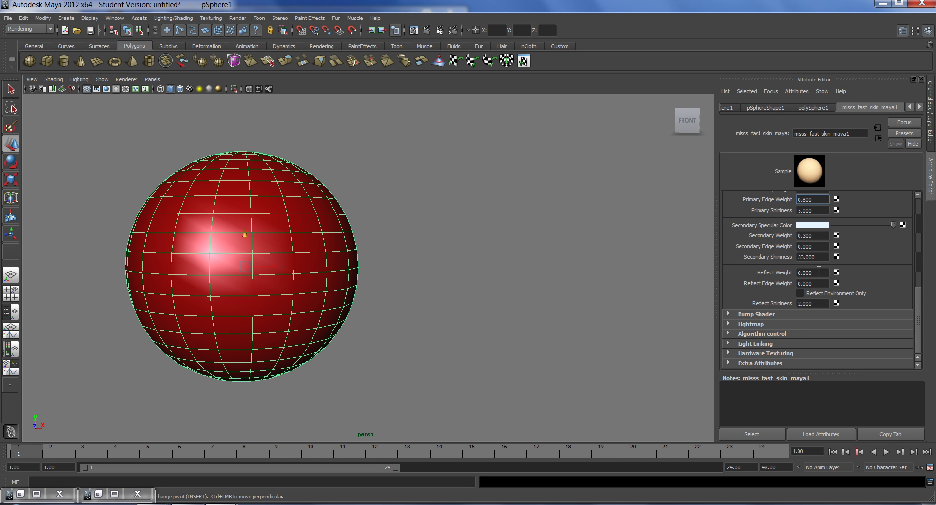
{"action": "left_click", "coordinate": [820, 274]}
{"action": "left_click", "coordinate": [824, 283]}
Expand the material's Bump Shader, Lightmap and Algorithm control sections, and set the lightmap Samples to 128
{"action": "left_click", "coordinate": [832, 315]}
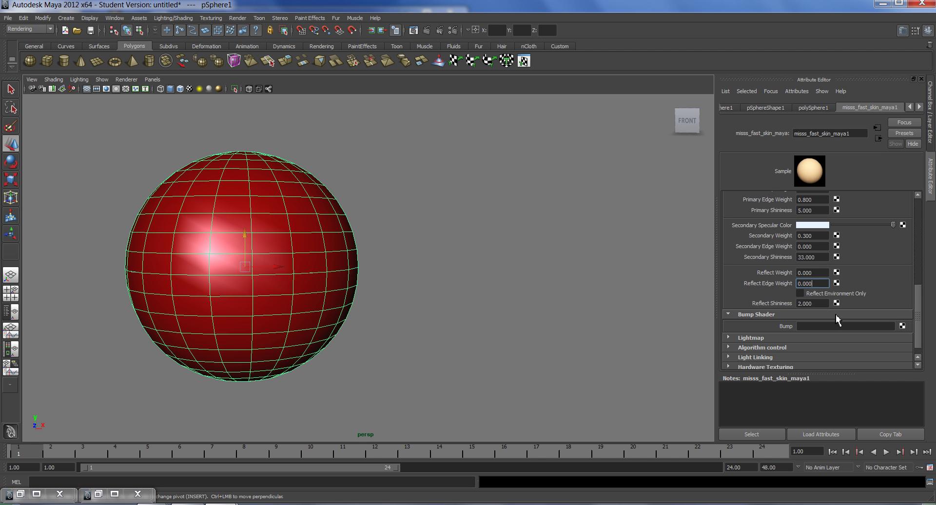
{"action": "left_click_drag", "start_coordinate": [919, 307], "coordinate": [876, 336]}
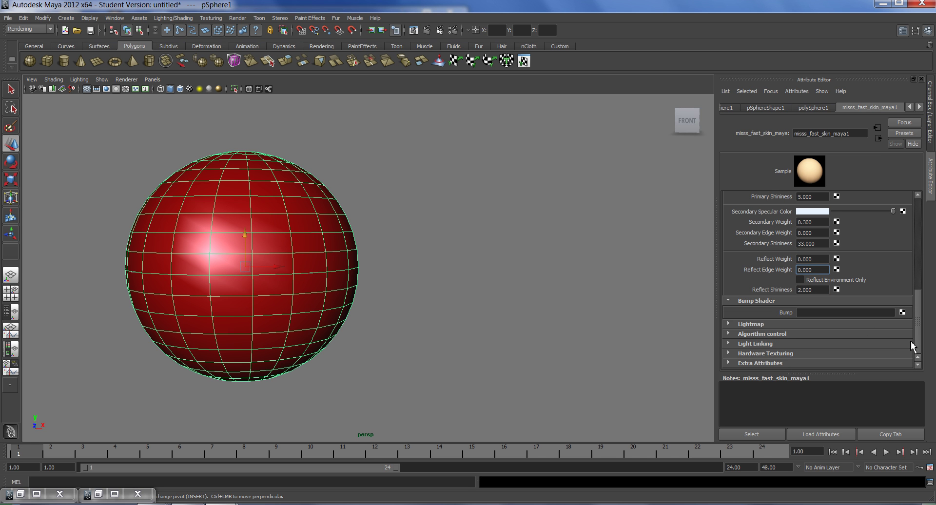
{"action": "left_click", "coordinate": [836, 324]}
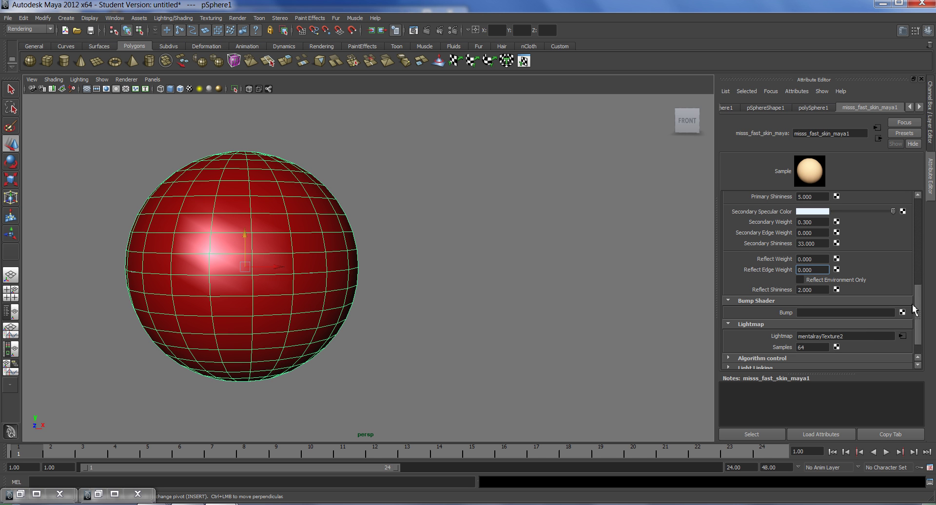
{"action": "left_click_drag", "start_coordinate": [920, 314], "coordinate": [922, 322]}
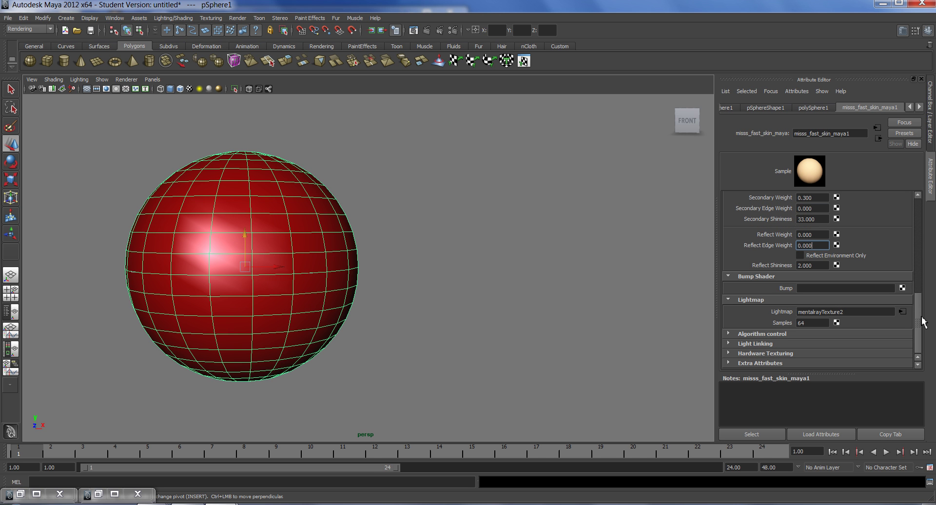
{"action": "left_click", "coordinate": [814, 325]}
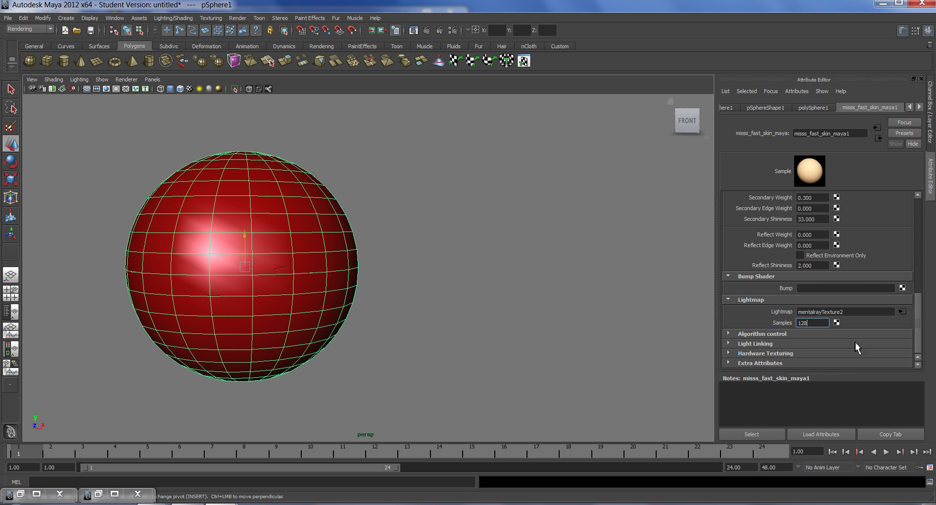
{"action": "left_click", "coordinate": [795, 335]}
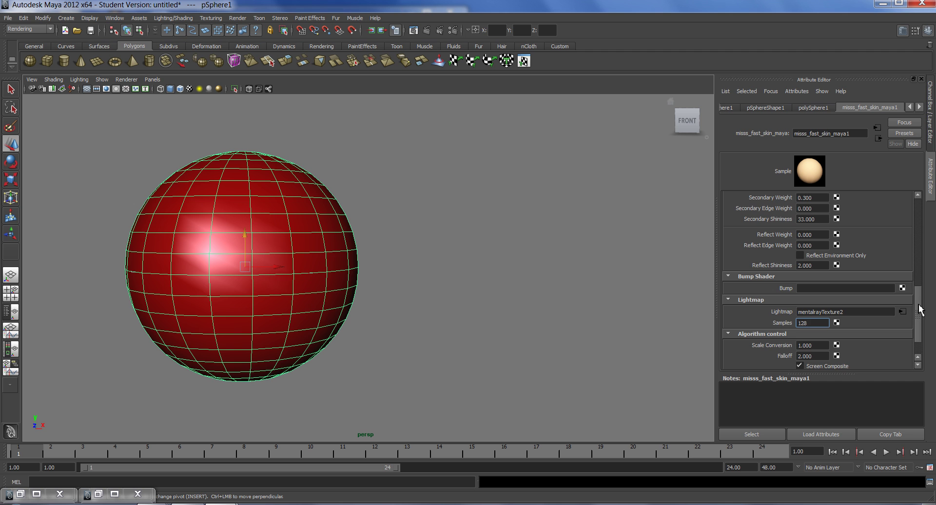
{"action": "left_click_drag", "start_coordinate": [919, 307], "coordinate": [919, 322]}
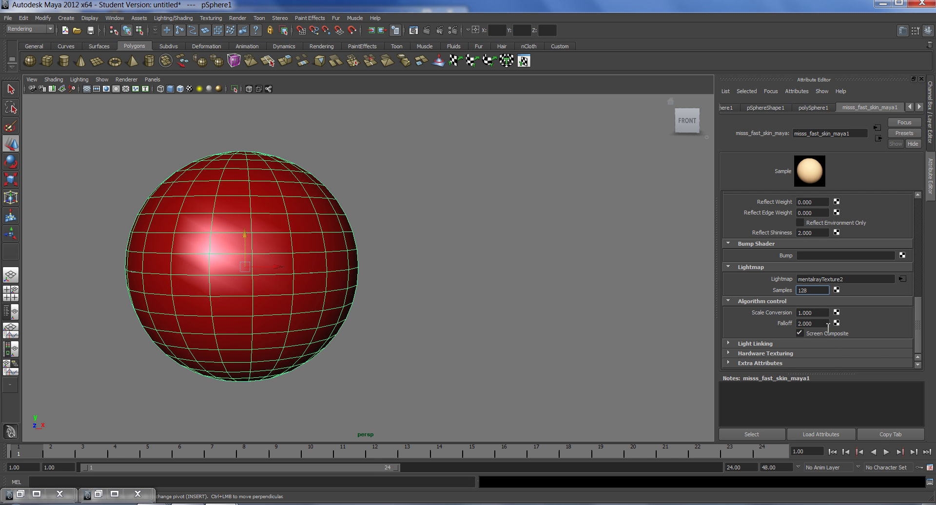
Set the lightmap Samples to 64 and bring up the Render View
{"action": "left_click_drag", "start_coordinate": [814, 291], "coordinate": [784, 290]}
{"action": "type", "text": "64"}
{"action": "left_click", "coordinate": [414, 30]}
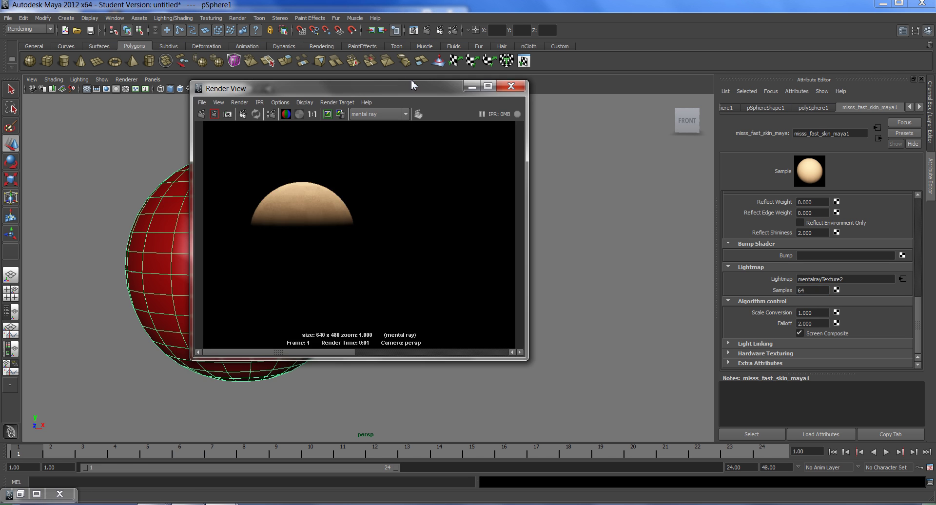
{"action": "mouse_move", "coordinate": [922, 339]}
{"action": "left_mouse_down"}
{"action": "mouse_move", "coordinate": [923, 231]}
{"action": "mouse_move", "coordinate": [919, 353]}
{"action": "left_mouse_up"}
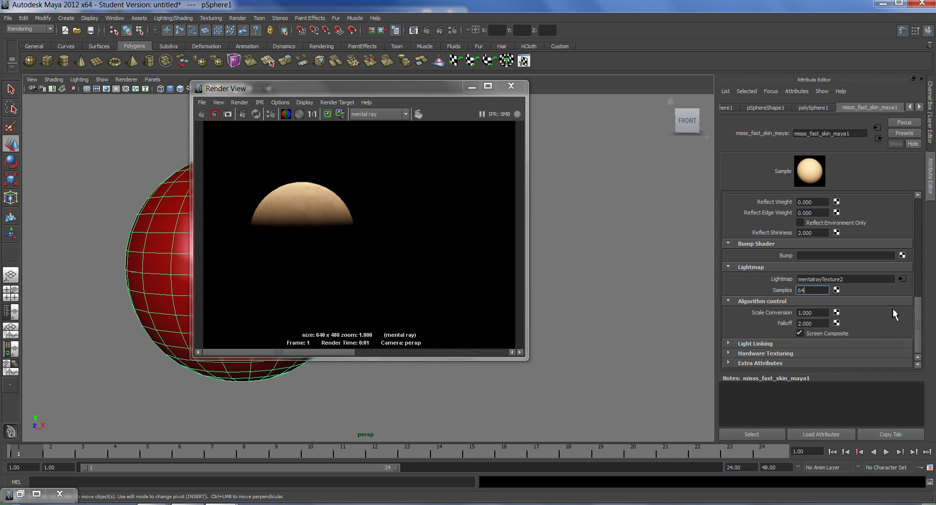
Set the material's Scale Conversion to 0.1, then render the sphere and keep the image for comparison
{"action": "left_click", "coordinate": [823, 312]}
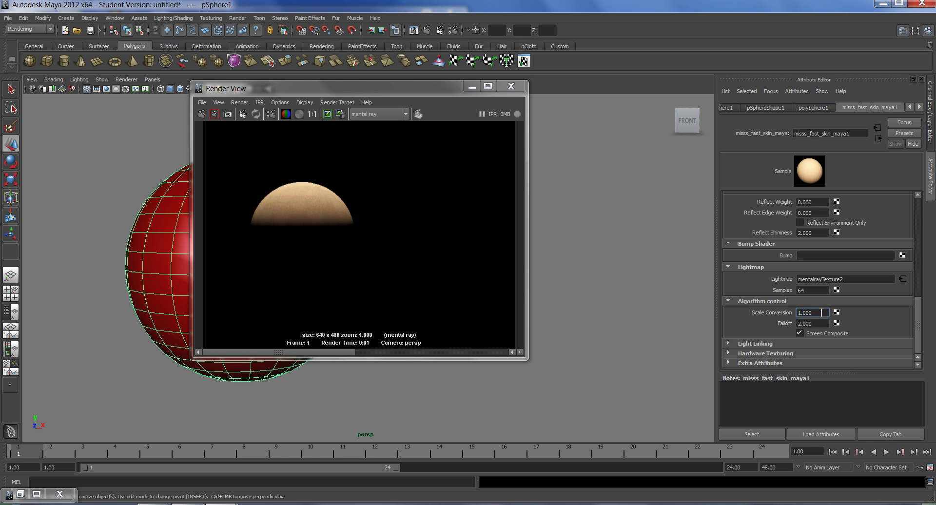
{"action": "type", "text": "0.100"}
{"action": "left_click", "coordinate": [201, 114]}
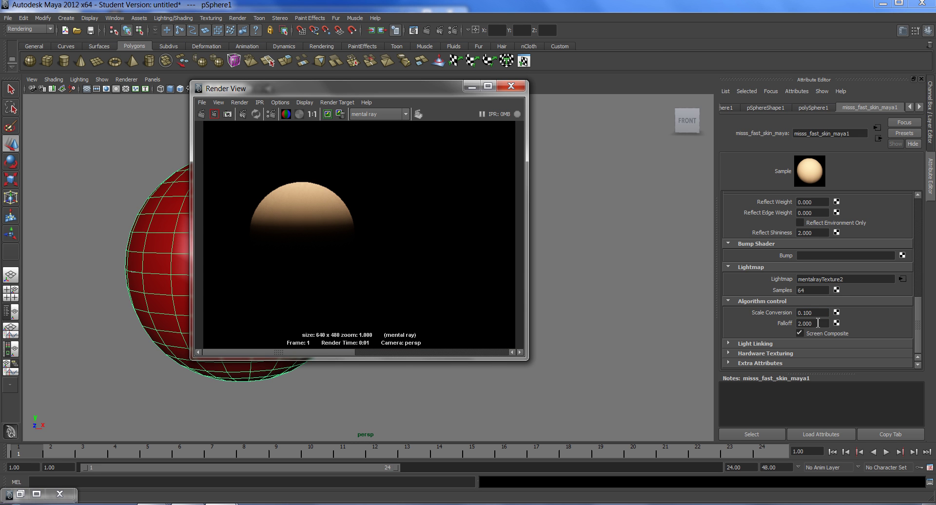
{"action": "left_click_drag", "start_coordinate": [823, 313], "coordinate": [783, 313]}
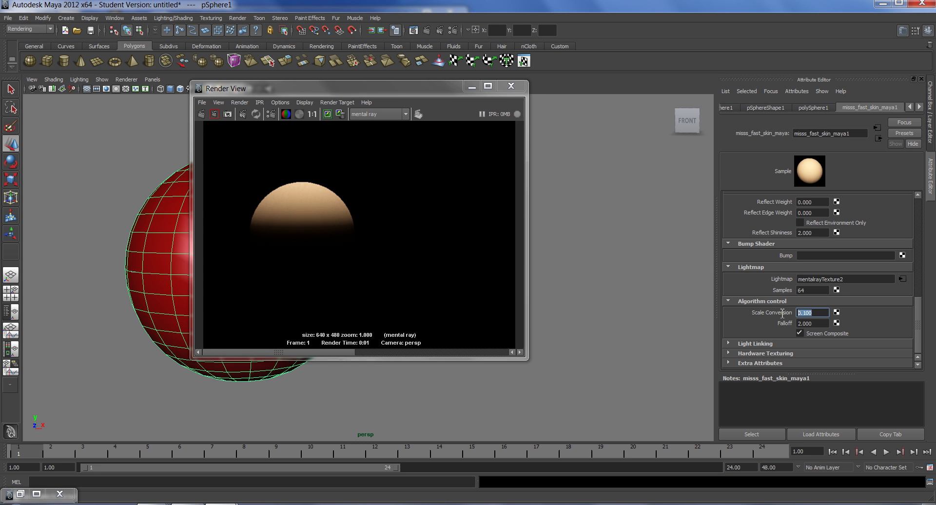
{"action": "left_click", "coordinate": [328, 114]}
Set the Scale Conversion to 10 and render the sphere
{"action": "left_click", "coordinate": [779, 322]}
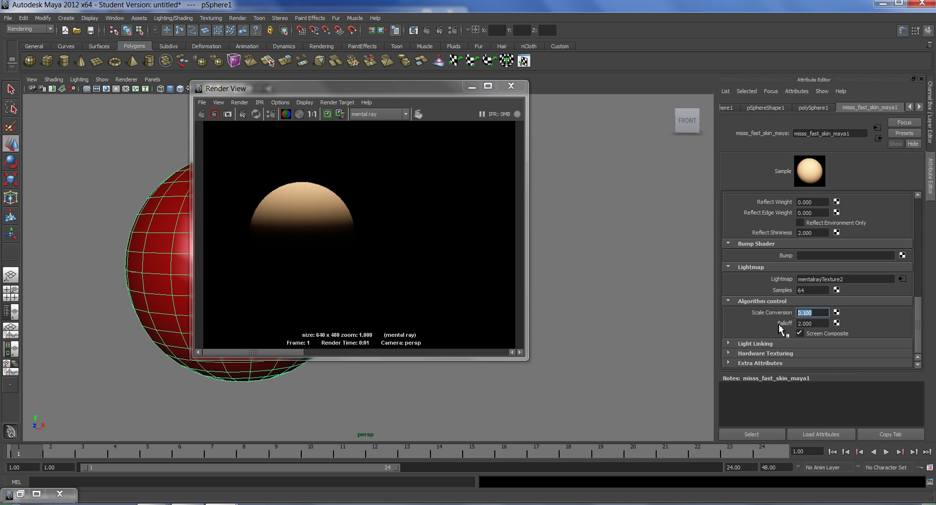
{"action": "type", "text": "10.000"}
{"action": "left_click", "coordinate": [215, 114]}
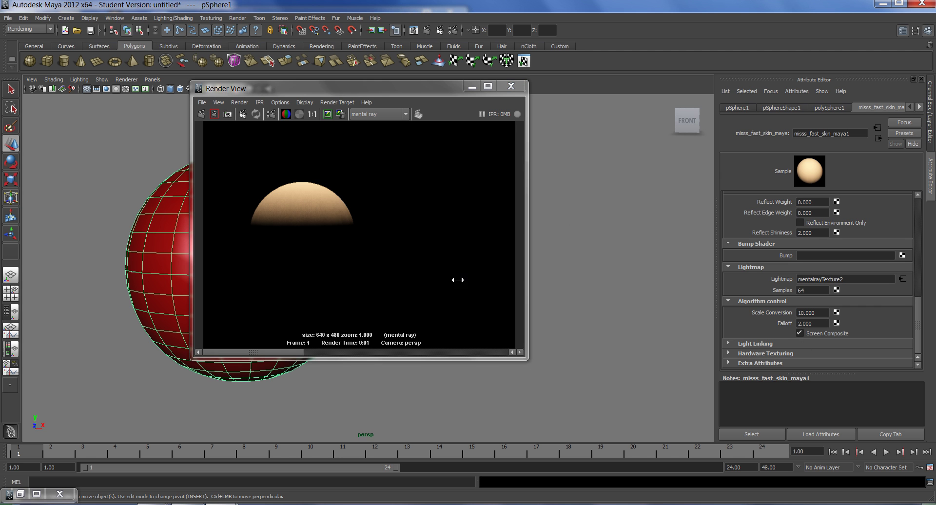
Set the Epidermal Scatter Weight to 0.5 and the Epidermal Scatter Radius to 8
{"action": "left_click_drag", "start_coordinate": [920, 317], "coordinate": [930, 217]}
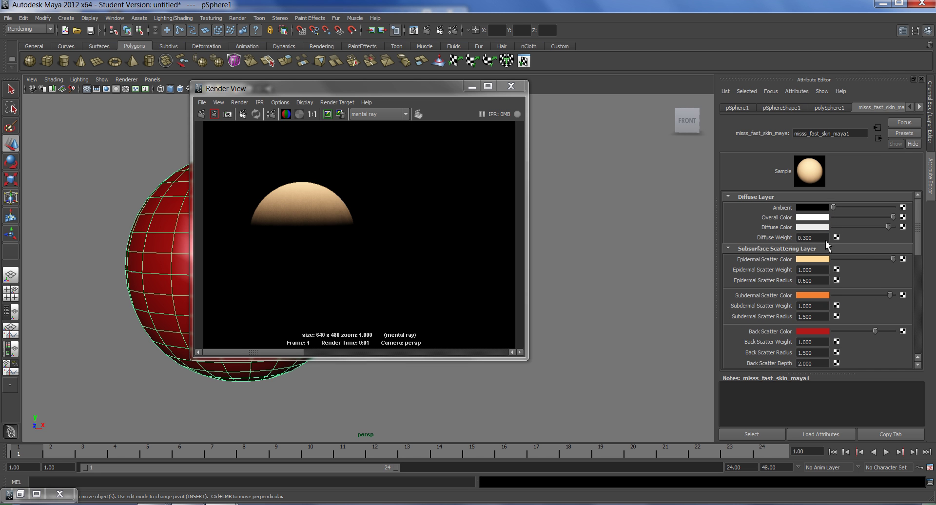
{"action": "double_click", "coordinate": [810, 270]}
{"action": "type", "text": ".5"}
{"action": "key", "text": "Tab"}
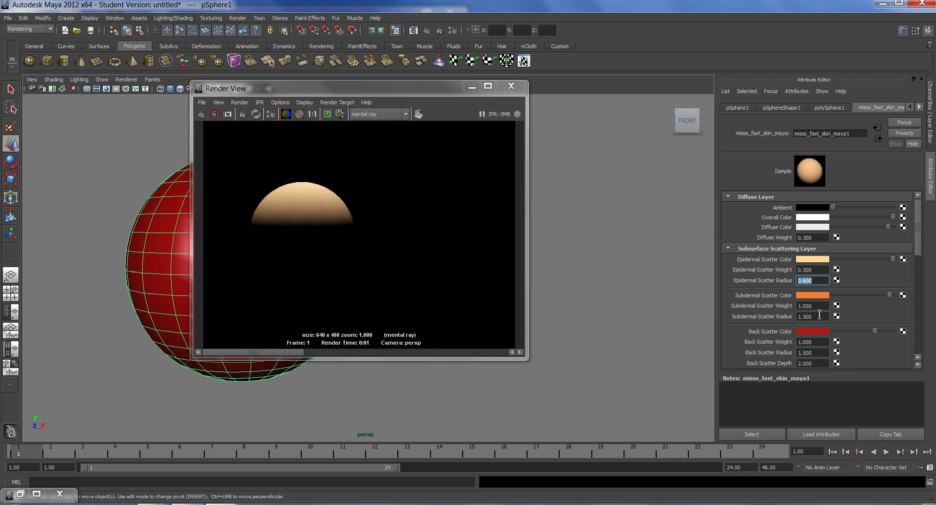
{"action": "type", "text": "8"}
Set the Subdermal Scatter Weight to 0.4 and the Subdermal Scatter Radius to 25
{"action": "left_click", "coordinate": [820, 306]}
{"action": "type", "text": ".4"}
{"action": "key", "text": "Return"}
{"action": "key", "text": "Tab"}
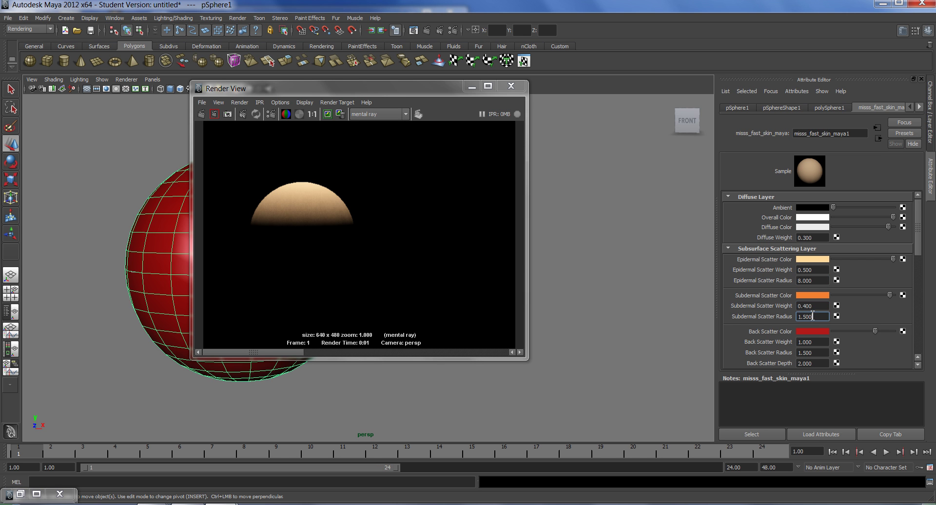
{"action": "type", "text": "25"}
{"action": "key", "text": "Tab"}
Set the Back Scatter Weight to 0.5 and both its Radius and Depth to 25, then render the sphere
{"action": "type", "text": "."}
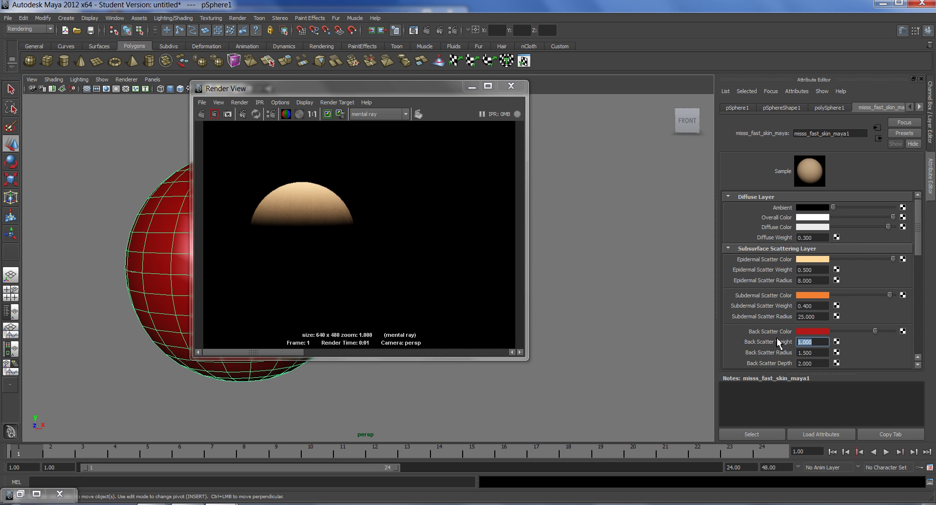
{"action": "type", "text": "5"}
{"action": "key", "text": "Tab"}
{"action": "type", "text": "25"}
{"action": "key", "text": "Tab"}
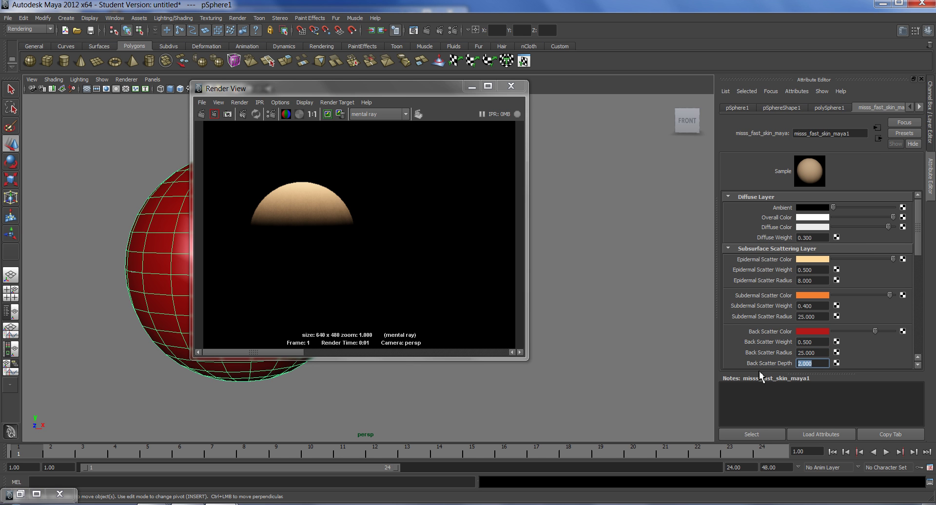
{"action": "type", "text": "25.000"}
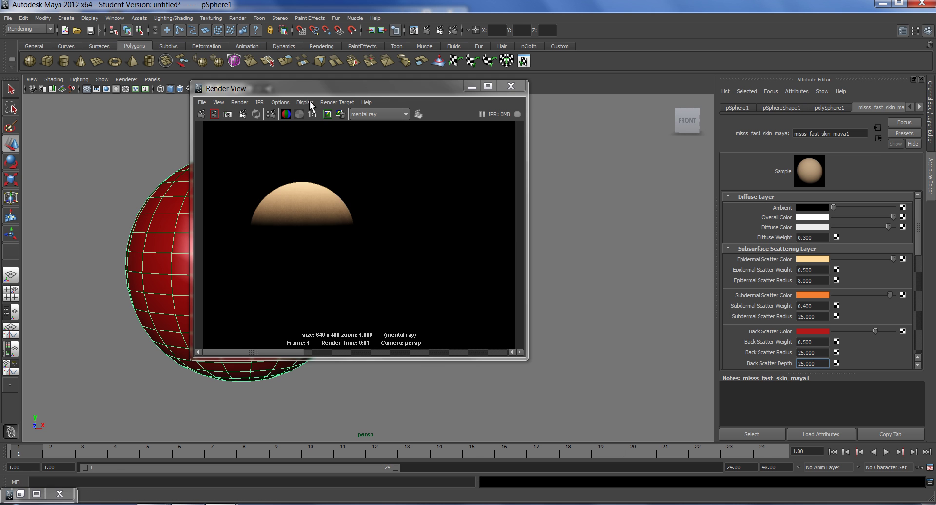
{"action": "left_click", "coordinate": [202, 113]}
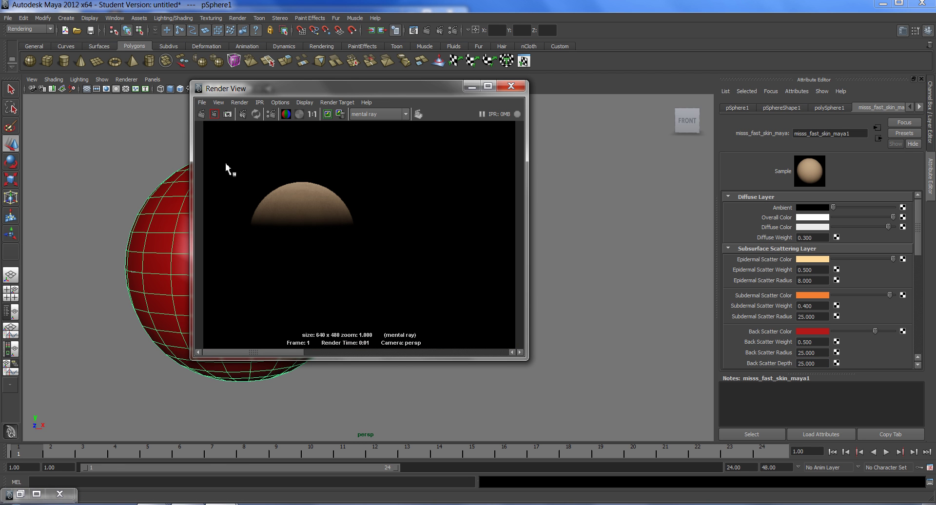
Set the skin shader's Scale Conversion to 1 under Algorithm control and re-render the sphere
{"action": "left_click_drag", "start_coordinate": [919, 254], "coordinate": [909, 351]}
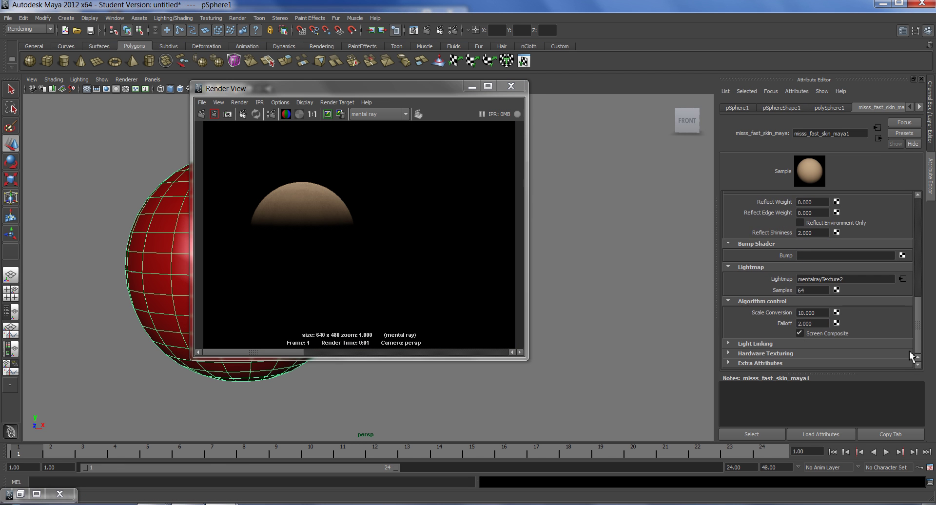
{"action": "left_click_drag", "start_coordinate": [827, 313], "coordinate": [782, 311]}
{"action": "type", "text": "1"}
{"action": "left_click", "coordinate": [317, 125]}
{"action": "left_click", "coordinate": [213, 116]}
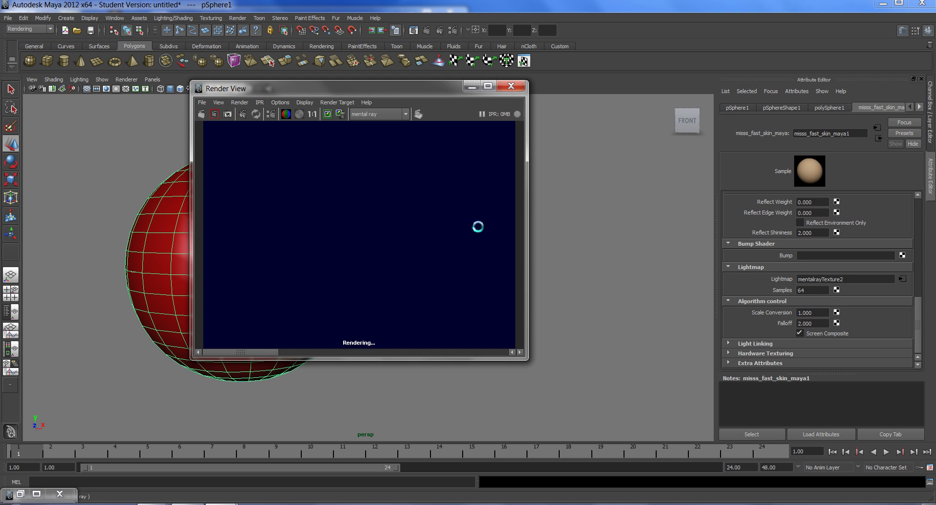
{"action": "left_click_drag", "start_coordinate": [255, 351], "coordinate": [251, 374]}
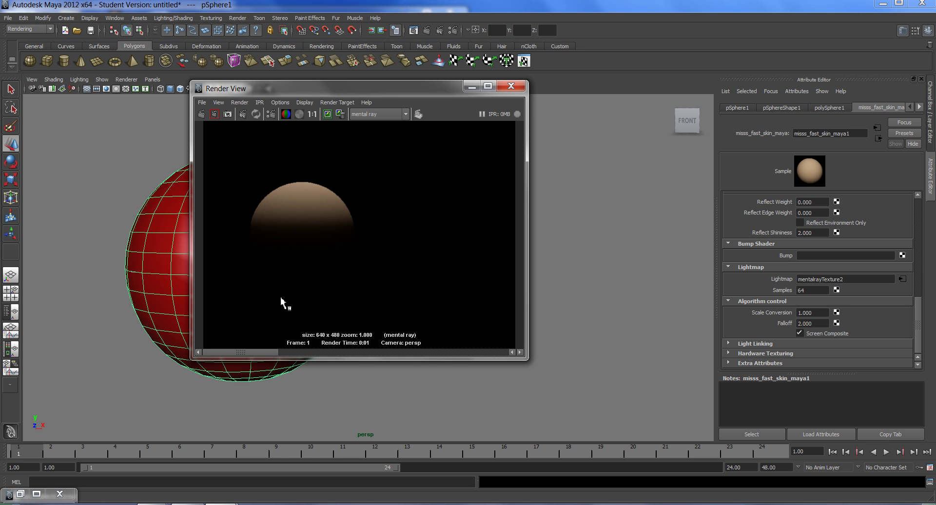
{"action": "mouse_move", "coordinate": [269, 352]}
{"action": "left_mouse_down"}
{"action": "mouse_move", "coordinate": [334, 359]}
{"action": "mouse_move", "coordinate": [263, 355]}
{"action": "mouse_move", "coordinate": [285, 353]}
{"action": "left_mouse_up"}
Set the skin shader's Falloff to 10 and re-render the sphere
{"action": "left_click", "coordinate": [920, 327]}
{"action": "key", "text": "Tab"}
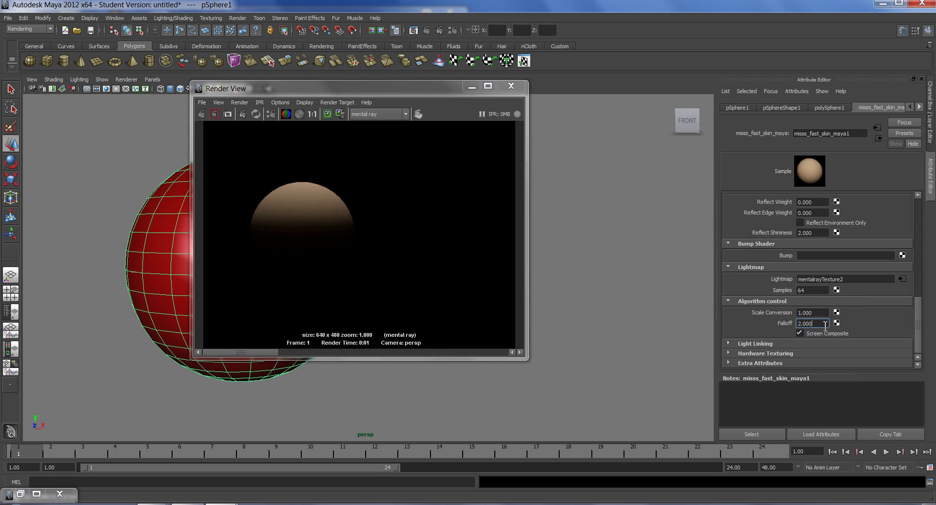
{"action": "left_click_drag", "start_coordinate": [820, 326], "coordinate": [768, 323]}
{"action": "type", "text": "10"}
{"action": "key", "text": "Return"}
{"action": "left_click", "coordinate": [214, 114]}
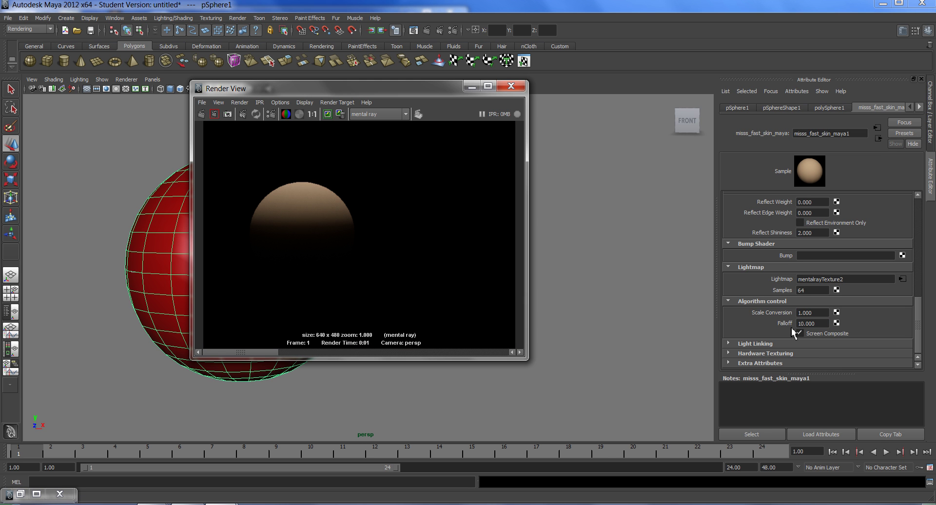
Set the skin shader's Falloff to 0.1 and render the sphere again
{"action": "left_click_drag", "start_coordinate": [825, 324], "coordinate": [775, 327]}
{"action": "type", "text": "0.1"}
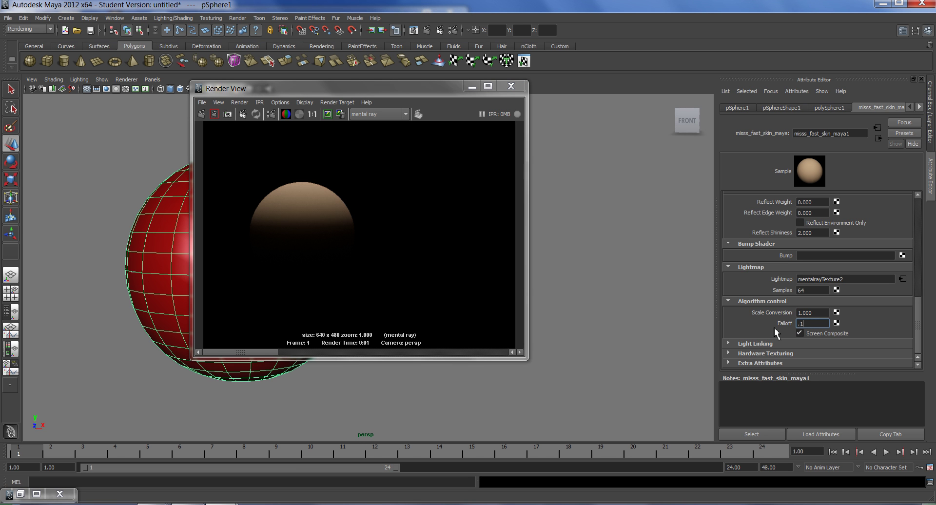
{"action": "key", "text": "Return"}
{"action": "left_click", "coordinate": [201, 114]}
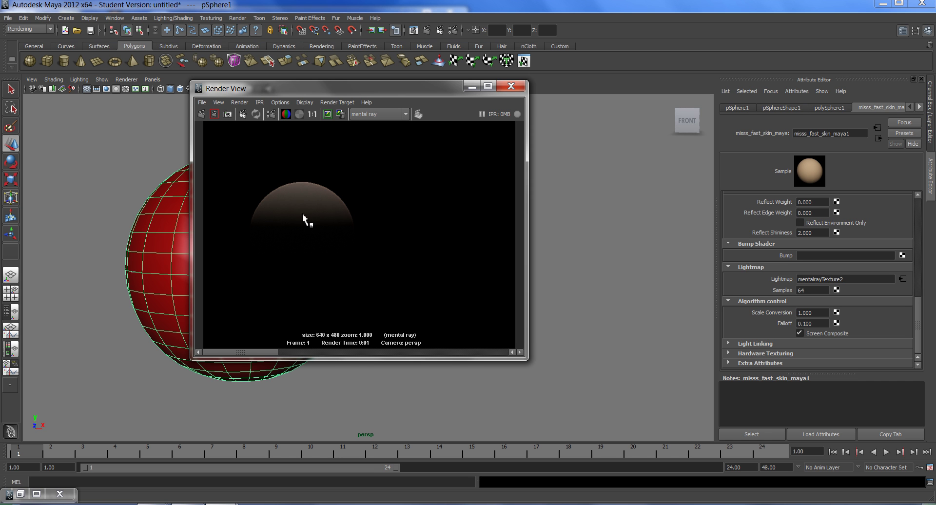
Set the skin shader's Falloff to 2, re-render the sphere and dismiss the Windows color scheme message
{"action": "left_click", "coordinate": [821, 323]}
{"action": "type", "text": "2.000"}
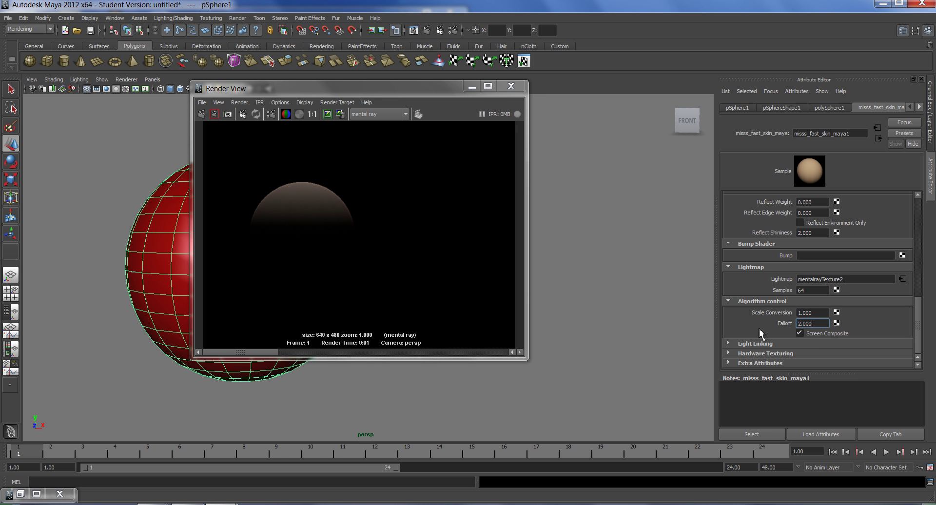
{"action": "left_click", "coordinate": [202, 115]}
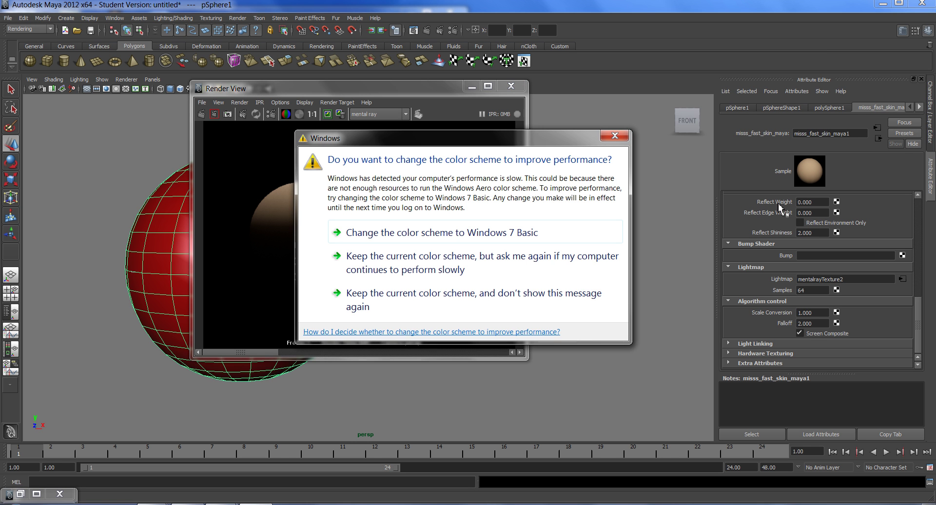
{"action": "left_click", "coordinate": [621, 142]}
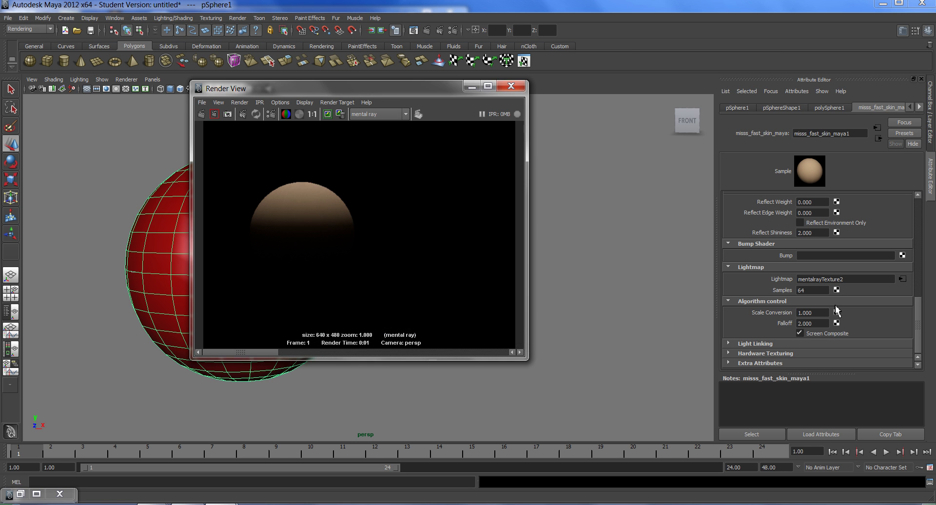
Turn off Screen Composite for the skin shader and re-render the sphere
{"action": "left_click", "coordinate": [921, 331]}
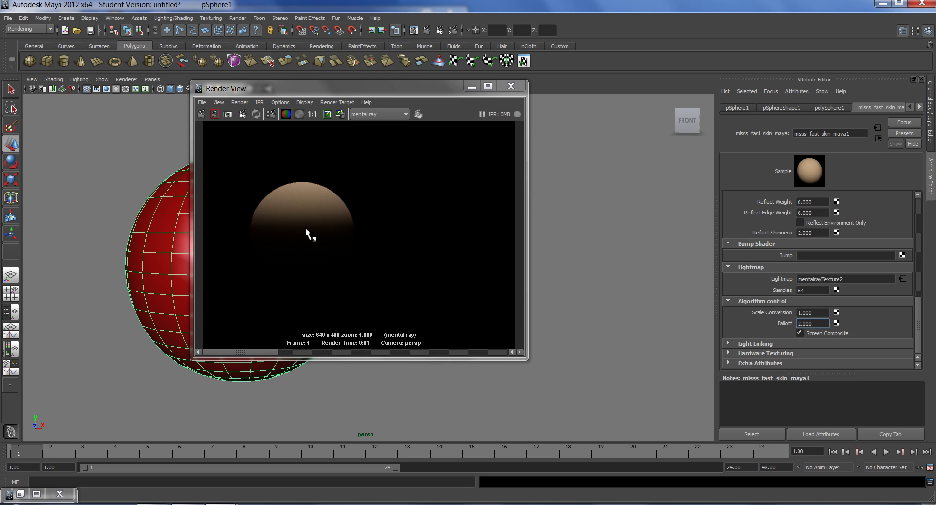
{"action": "left_click", "coordinate": [804, 334]}
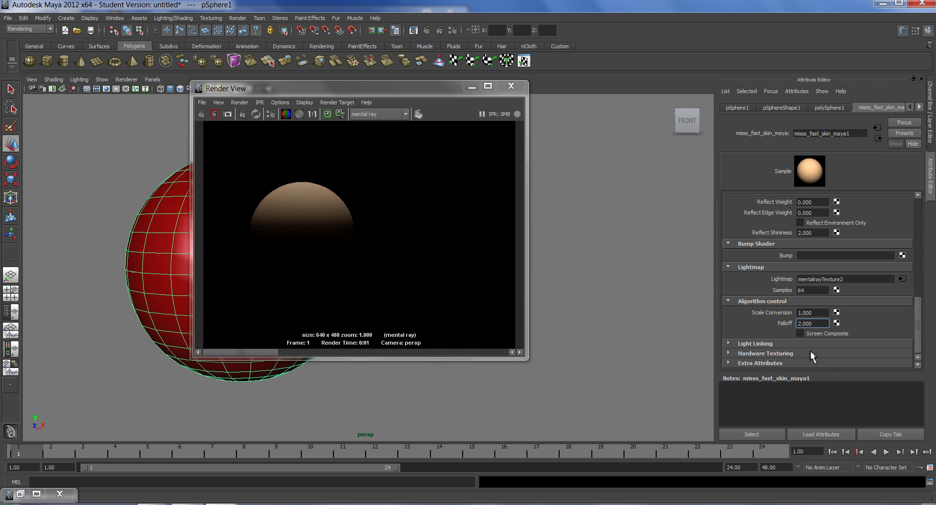
{"action": "left_click", "coordinate": [197, 114]}
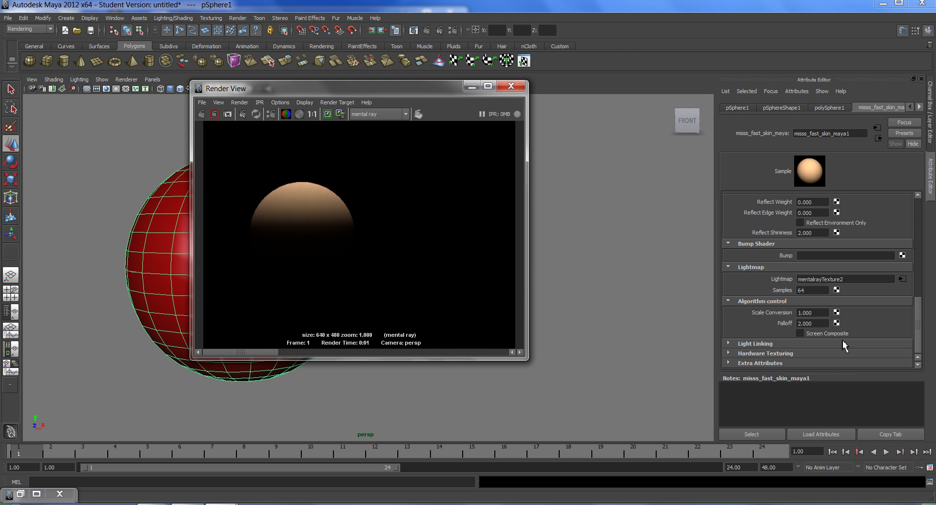
Expand the shader's Light Linking and Hardware Texturing settings and set the textured channel to Overall Color
{"action": "left_click", "coordinate": [919, 322]}
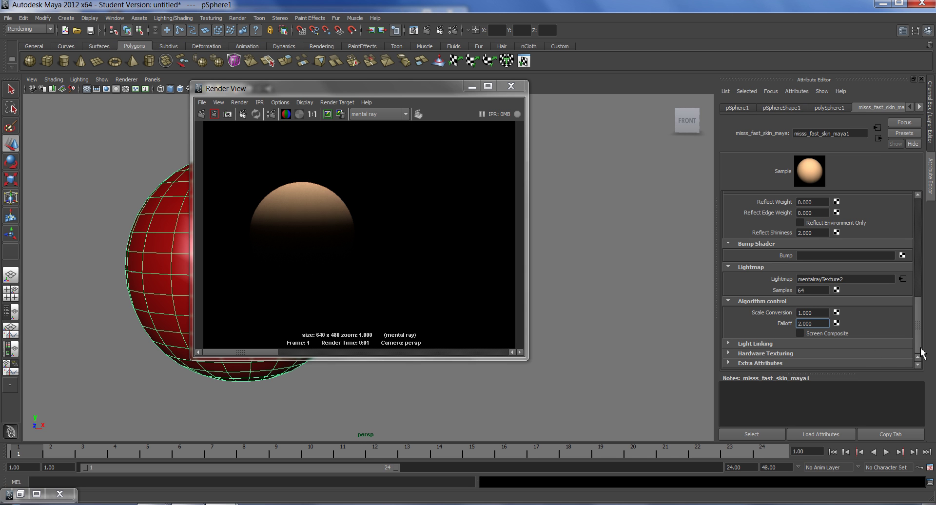
{"action": "left_click", "coordinate": [870, 343]}
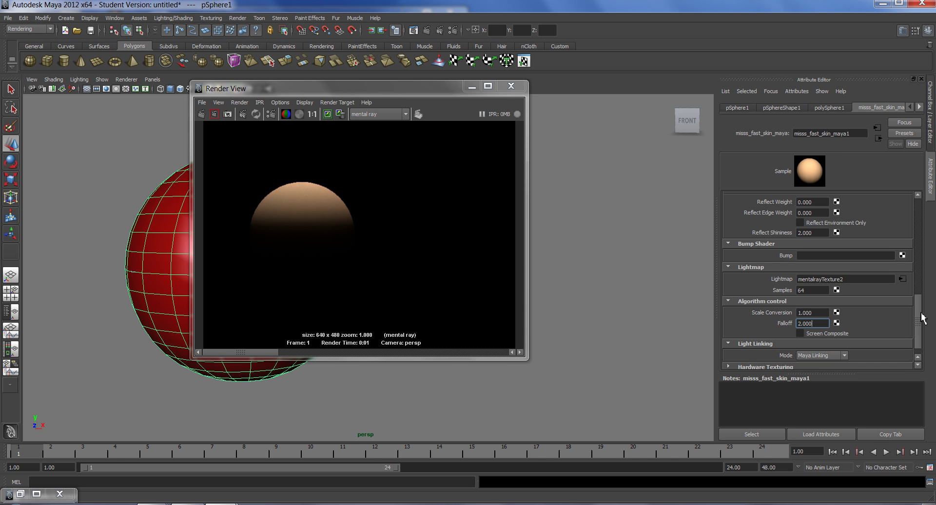
{"action": "left_click_drag", "start_coordinate": [921, 318], "coordinate": [922, 348]}
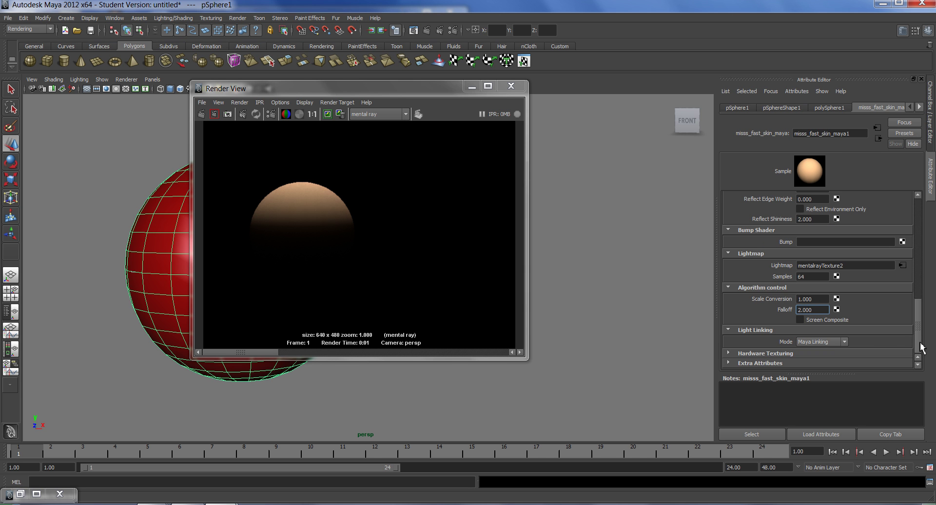
{"action": "left_click", "coordinate": [880, 353]}
{"action": "scroll", "coordinate": [919, 359], "scroll_direction": "down", "scroll_amount": 2}
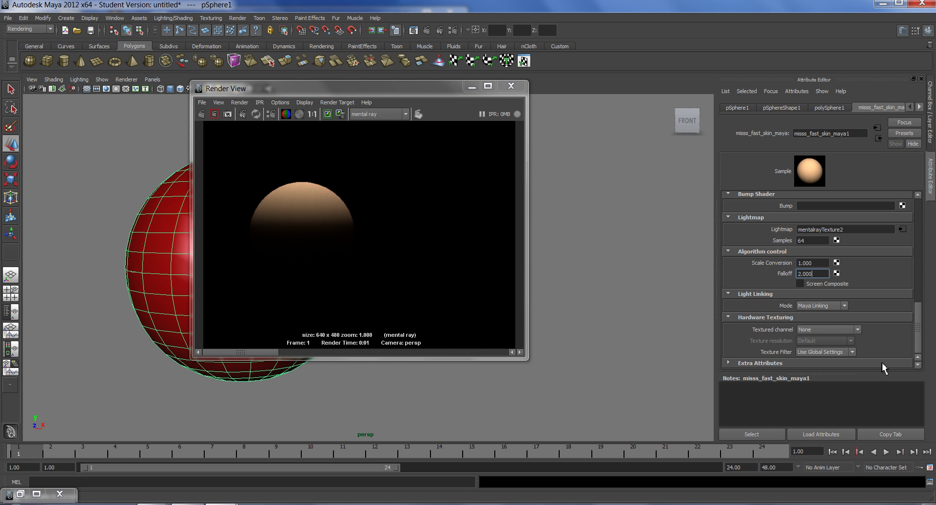
{"action": "left_click", "coordinate": [860, 332]}
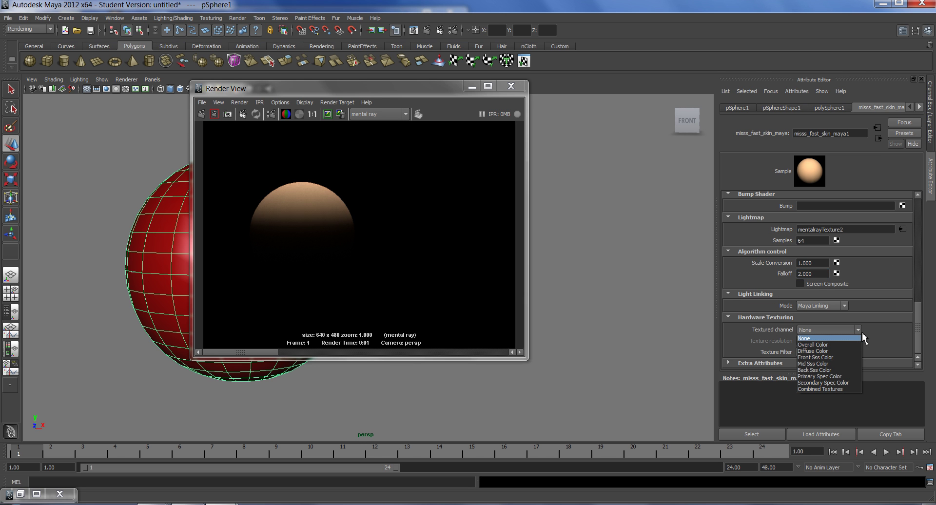
{"action": "left_click", "coordinate": [828, 344]}
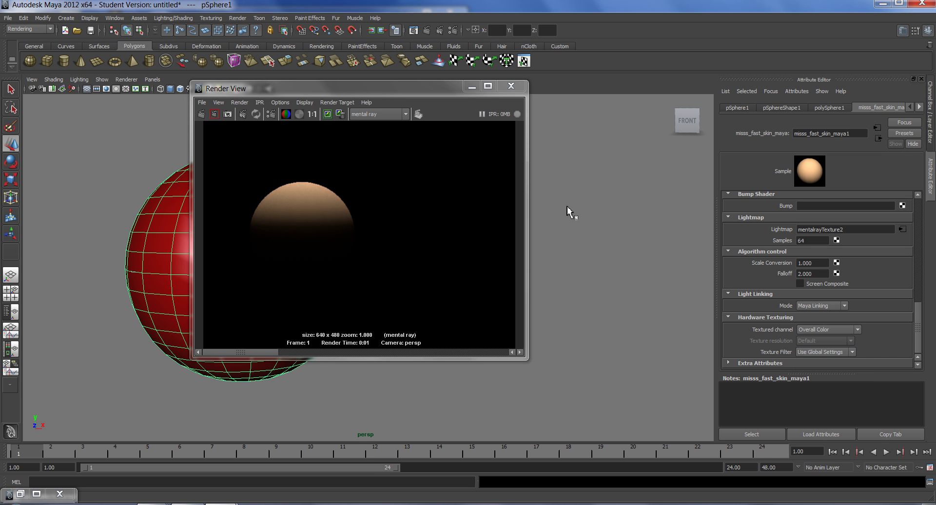
Move the render window off the sphere and switch the viewport renderer to Viewport 2.0
{"action": "left_click_drag", "start_coordinate": [379, 88], "coordinate": [495, 91]}
{"action": "left_click", "coordinate": [128, 80]}
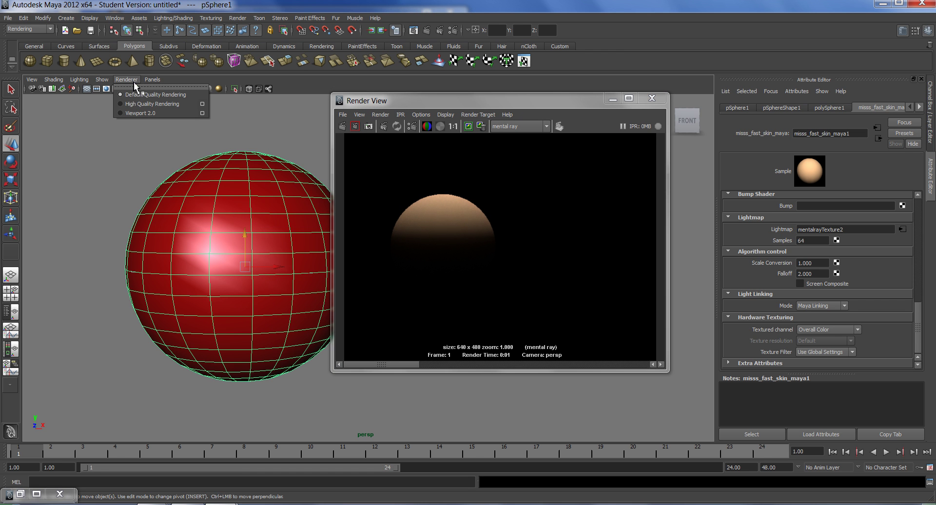
{"action": "left_click", "coordinate": [156, 104]}
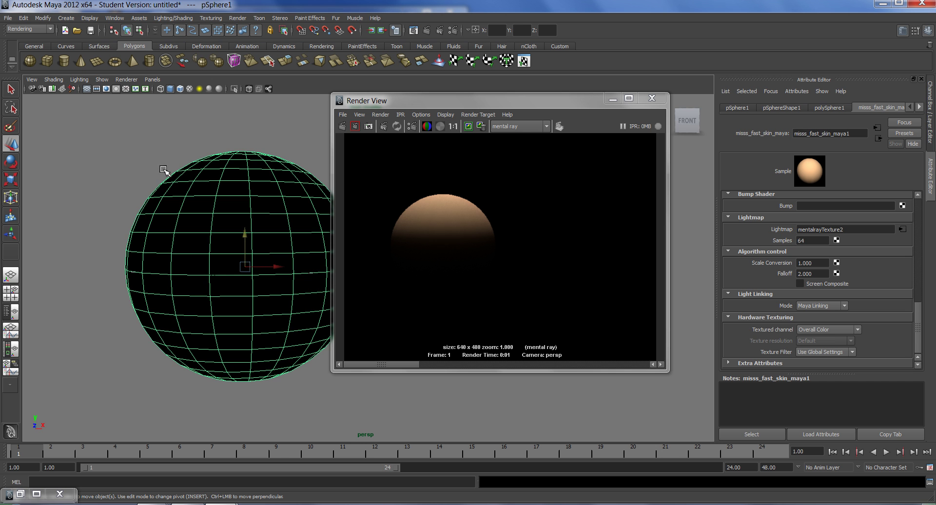
{"action": "left_click_drag", "start_coordinate": [273, 260], "coordinate": [301, 283], "text": "alt"}
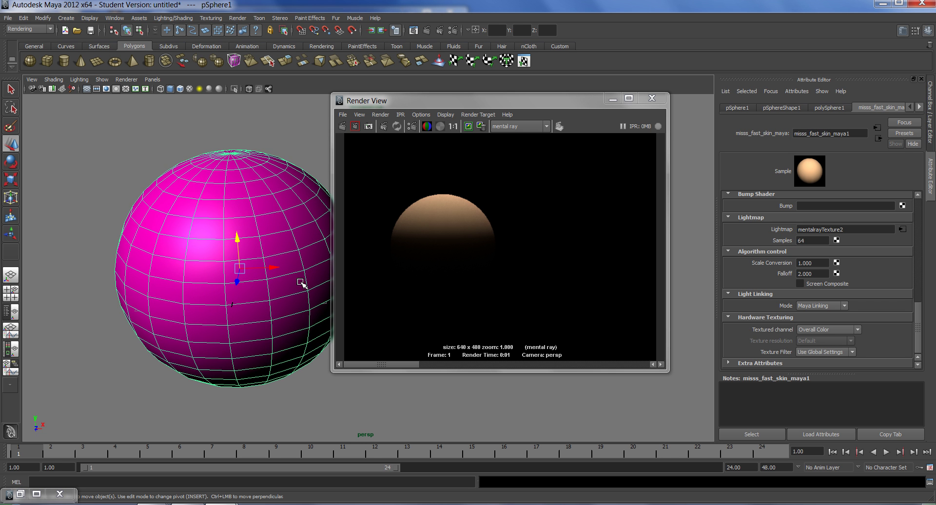
Reset the shader's textured channel to None and switch the viewport back to Default Quality Rendering
{"action": "left_click", "coordinate": [838, 330]}
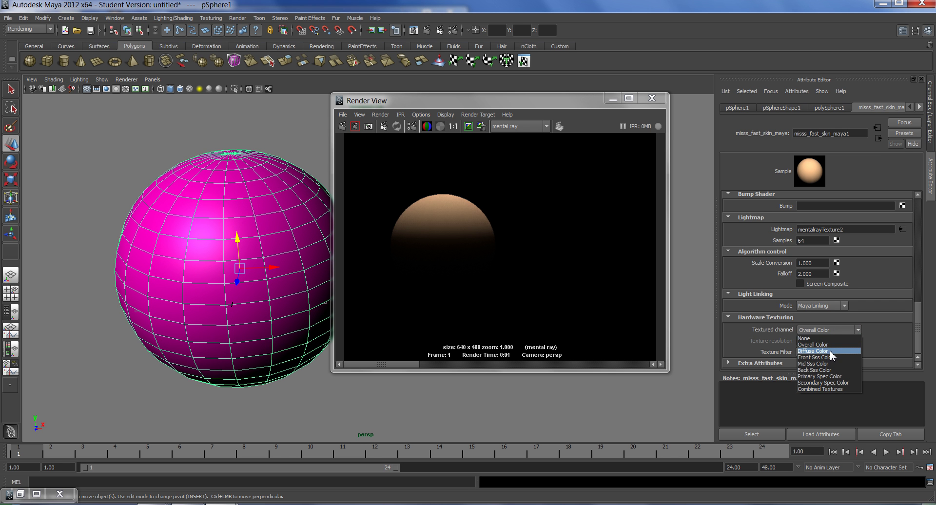
{"action": "left_click", "coordinate": [835, 340]}
{"action": "left_click", "coordinate": [835, 331]}
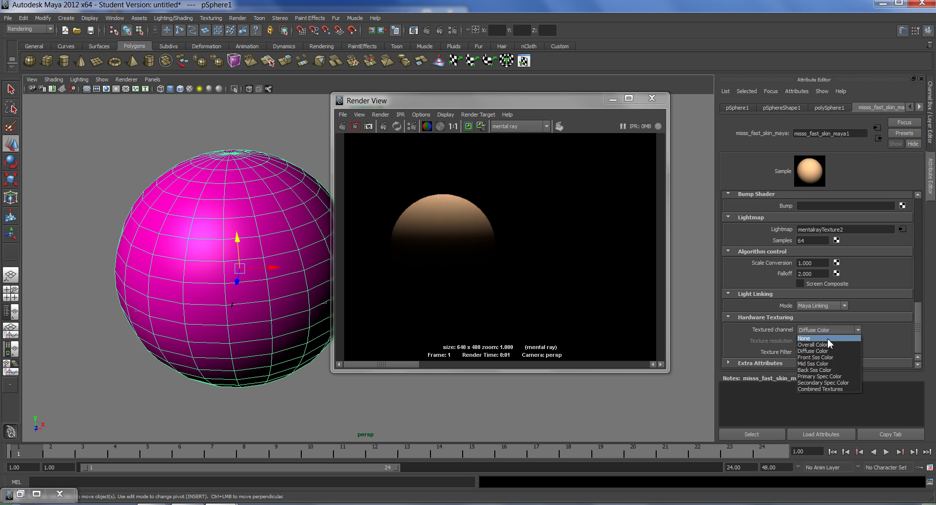
{"action": "left_click", "coordinate": [828, 339]}
{"action": "left_click", "coordinate": [127, 80]}
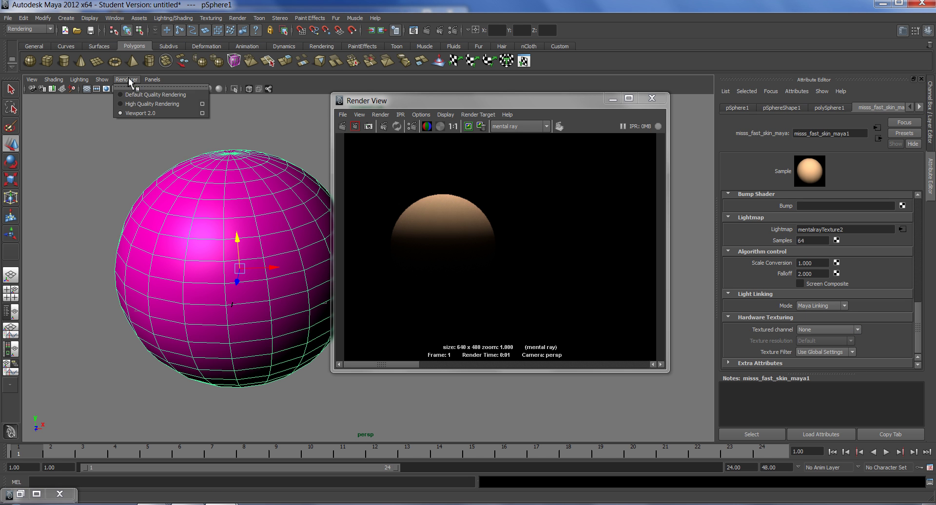
{"action": "left_click", "coordinate": [137, 104]}
Set the shader's textured channel to Diffuse Color and close the render window
{"action": "left_click", "coordinate": [857, 331]}
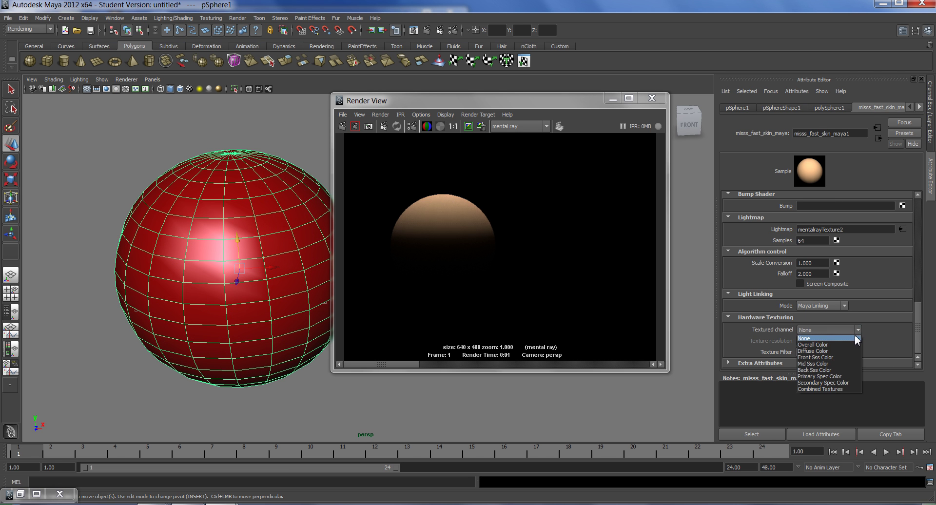
{"action": "left_click", "coordinate": [881, 336]}
{"action": "left_click", "coordinate": [852, 332]}
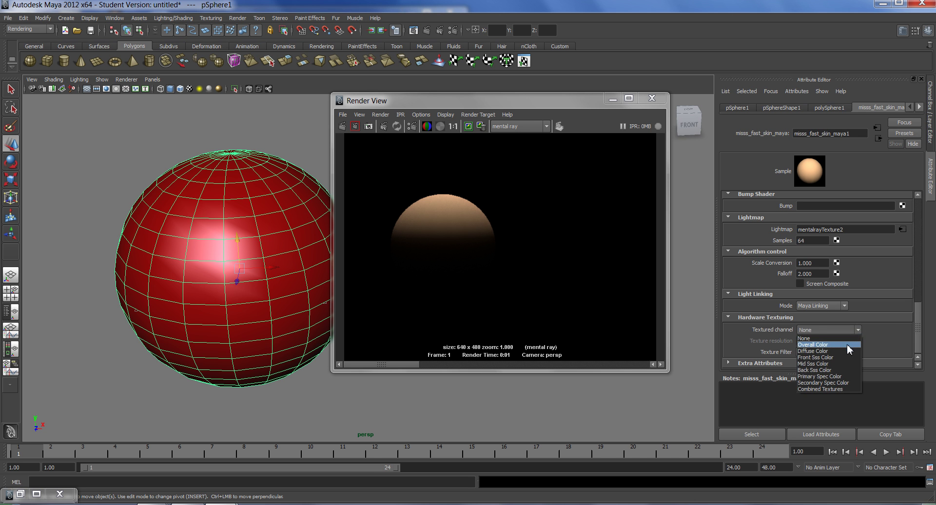
{"action": "left_click", "coordinate": [848, 345]}
{"action": "left_click", "coordinate": [857, 331]}
{"action": "left_click", "coordinate": [848, 351]}
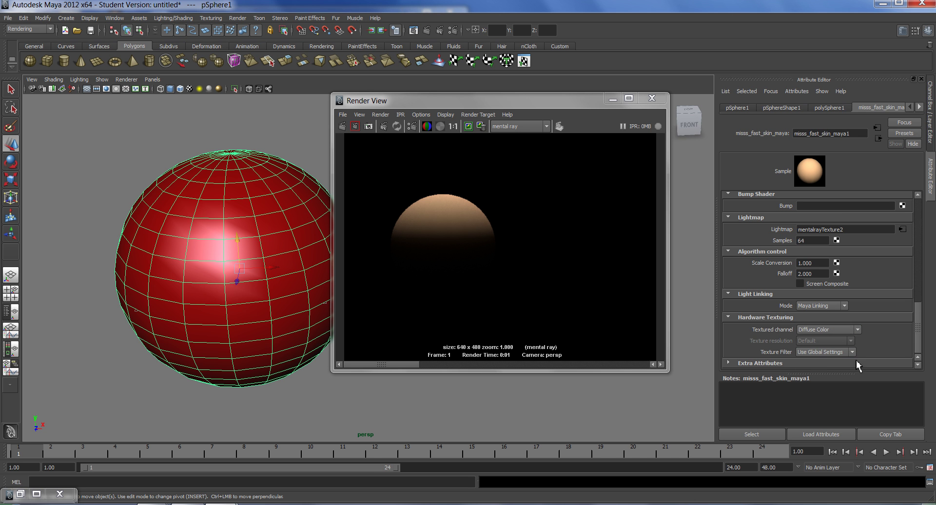
{"action": "left_click", "coordinate": [851, 330]}
{"action": "left_click", "coordinate": [849, 328]}
{"action": "left_click_drag", "start_coordinate": [920, 339], "coordinate": [935, 223]}
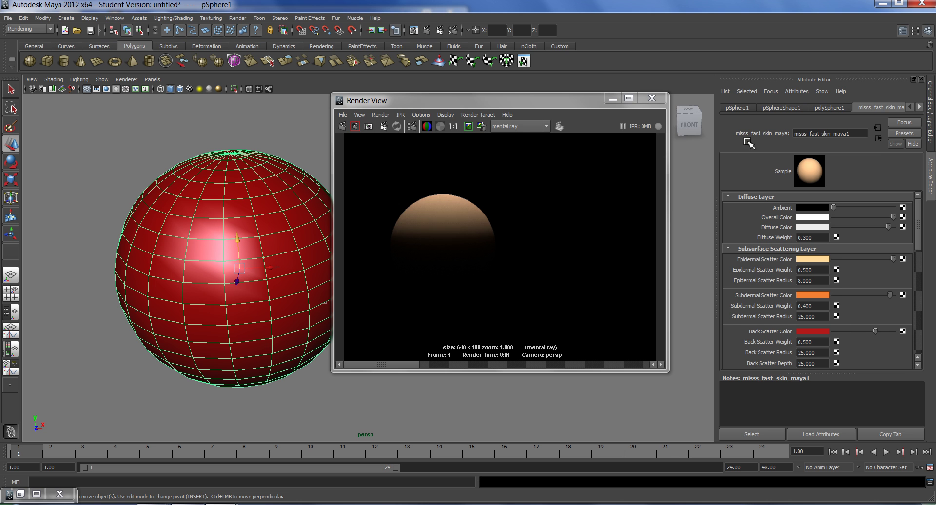
{"action": "left_click", "coordinate": [652, 98]}
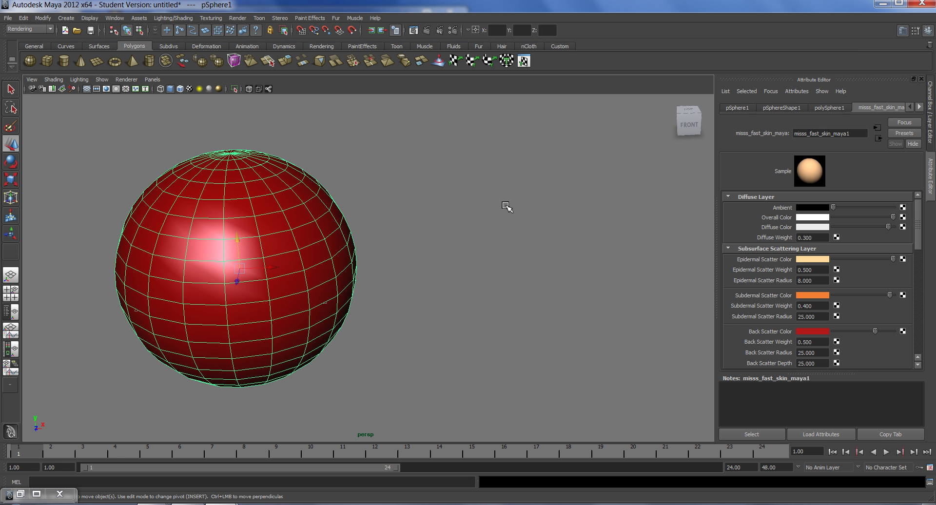
Render the scene with the small sphere and the skyline image backdrop, and close the render window
{"action": "left_click_drag", "start_coordinate": [370, 259], "coordinate": [395, 227], "text": "alt"}
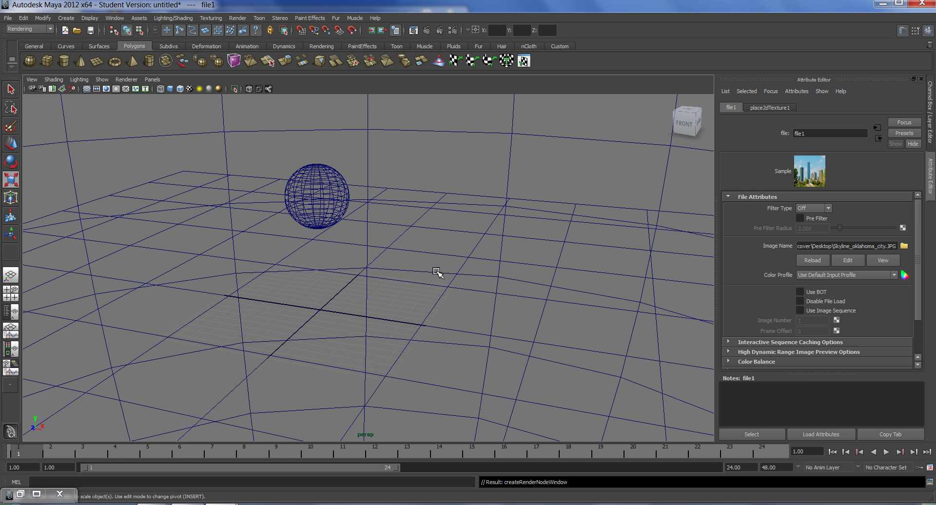
{"action": "left_click", "coordinate": [427, 31]}
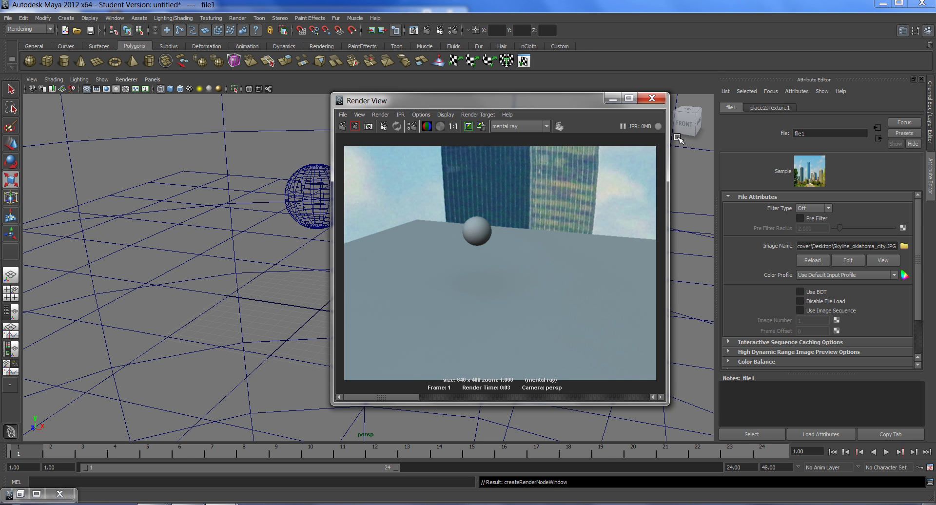
{"action": "left_click", "coordinate": [652, 98]}
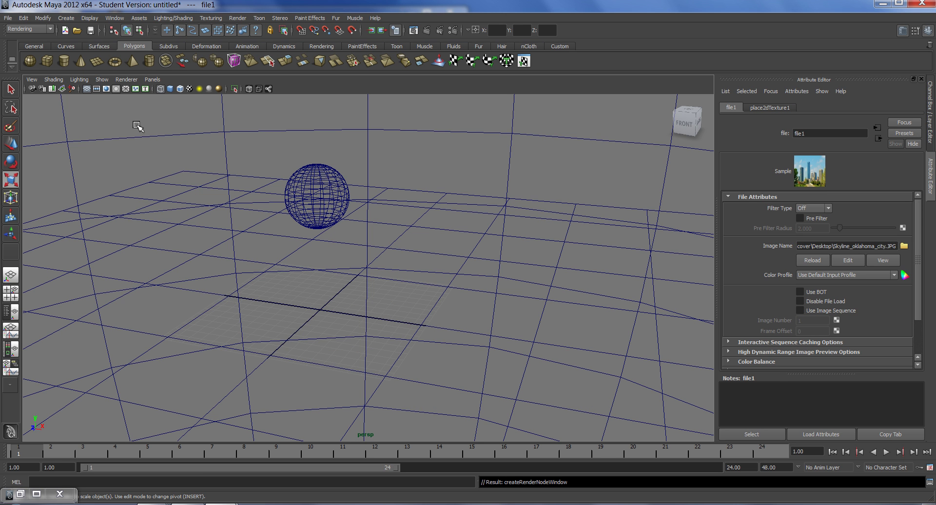
Create a spot light at the origin of the scene with the sphere and skyline backdrop
{"action": "left_click", "coordinate": [66, 18]}
{"action": "mouse_move", "coordinate": [101, 71]}
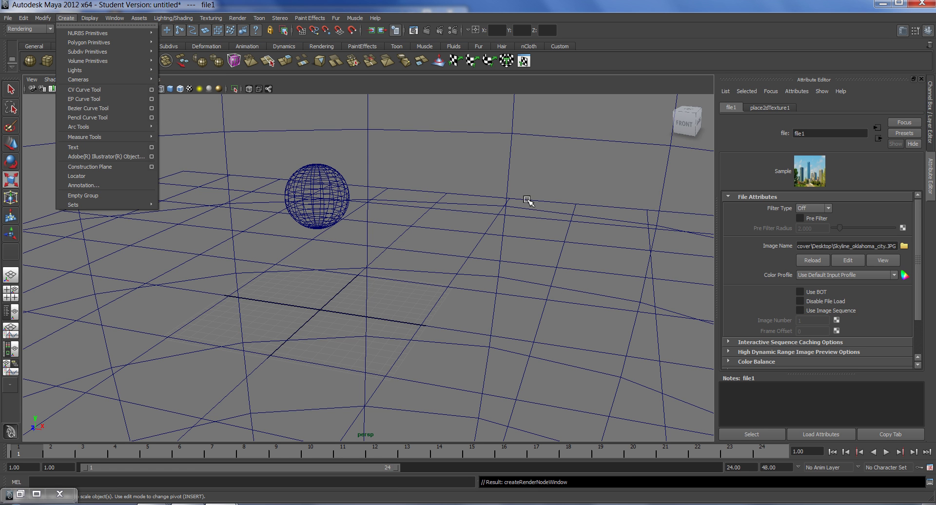
{"action": "mouse_move", "coordinate": [112, 44]}
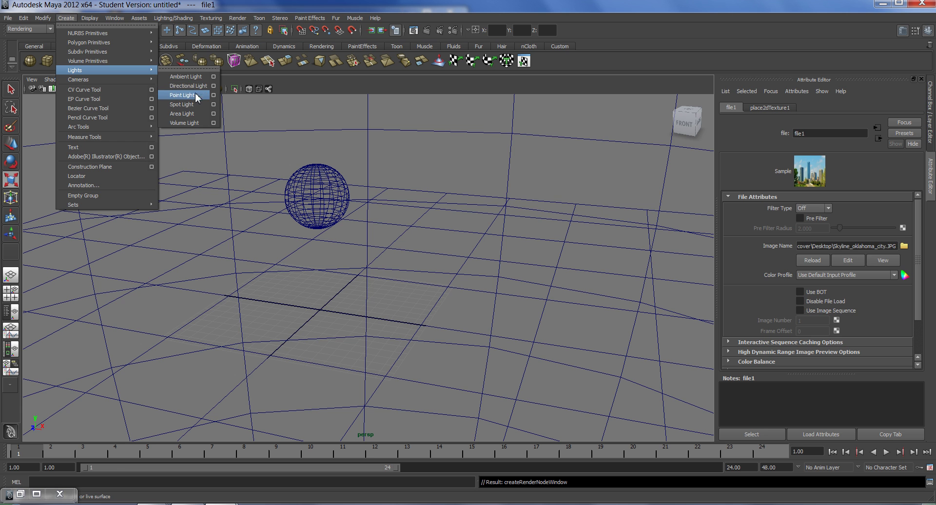
{"action": "left_click", "coordinate": [192, 105]}
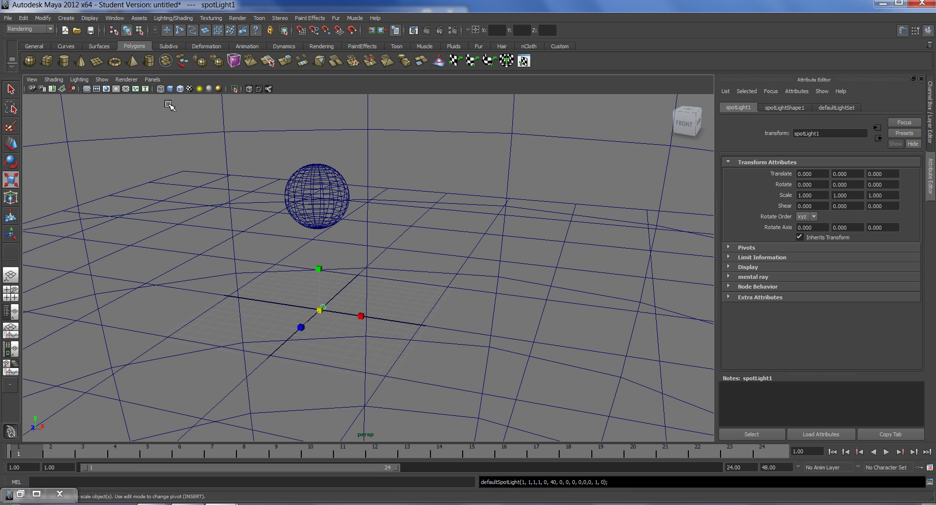
Look through the new spot light and aim it down at the small sphere from farther away
{"action": "left_click", "coordinate": [152, 79]}
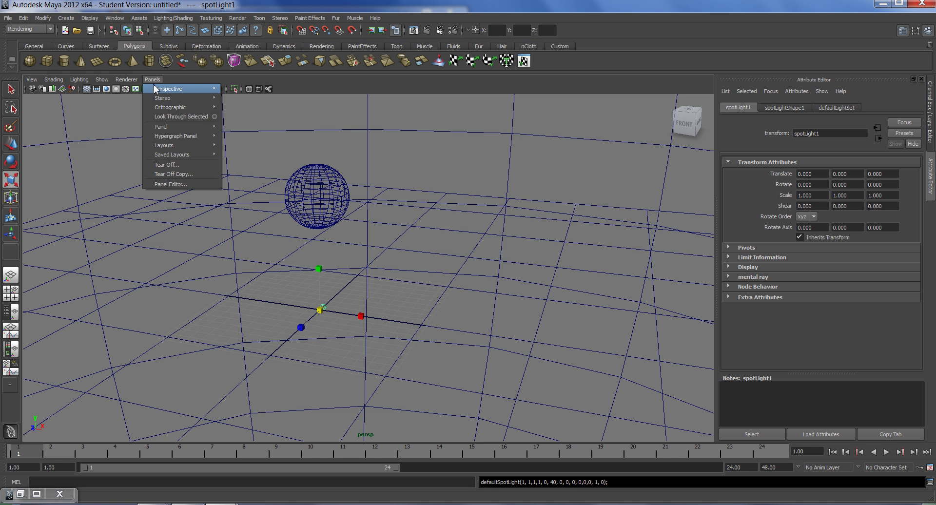
{"action": "mouse_move", "coordinate": [194, 92]}
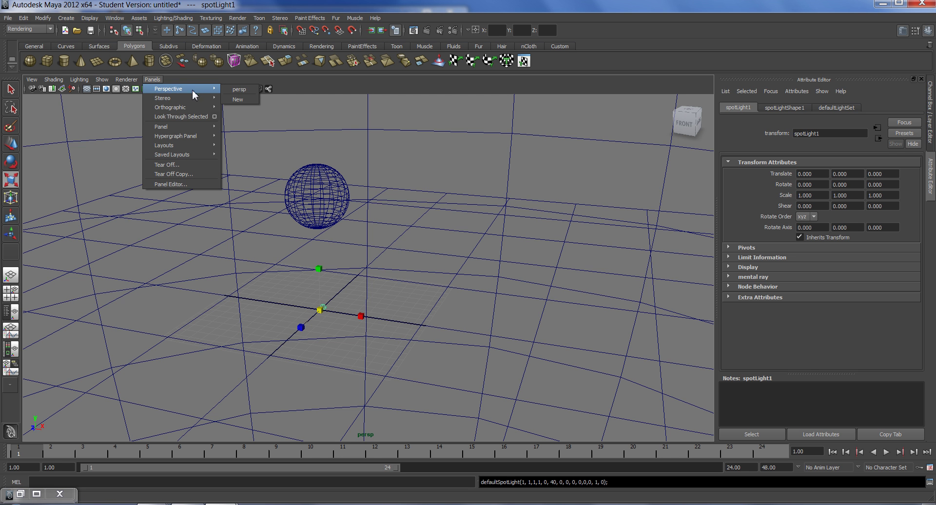
{"action": "left_click", "coordinate": [190, 117]}
{"action": "left_click_drag", "start_coordinate": [516, 215], "coordinate": [365, 253], "text": "alt"}
{"action": "scroll", "coordinate": [383, 241], "scroll_direction": "down", "scroll_amount": 10}
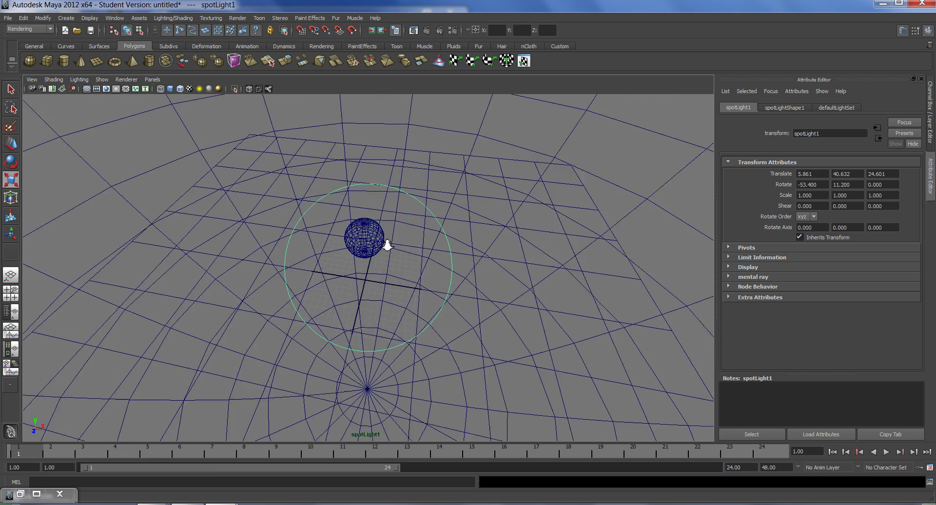
{"action": "middle_click_drag", "start_coordinate": [387, 246], "coordinate": [398, 188], "text": "alt"}
{"action": "scroll", "coordinate": [497, 245], "scroll_direction": "down", "scroll_amount": 5}
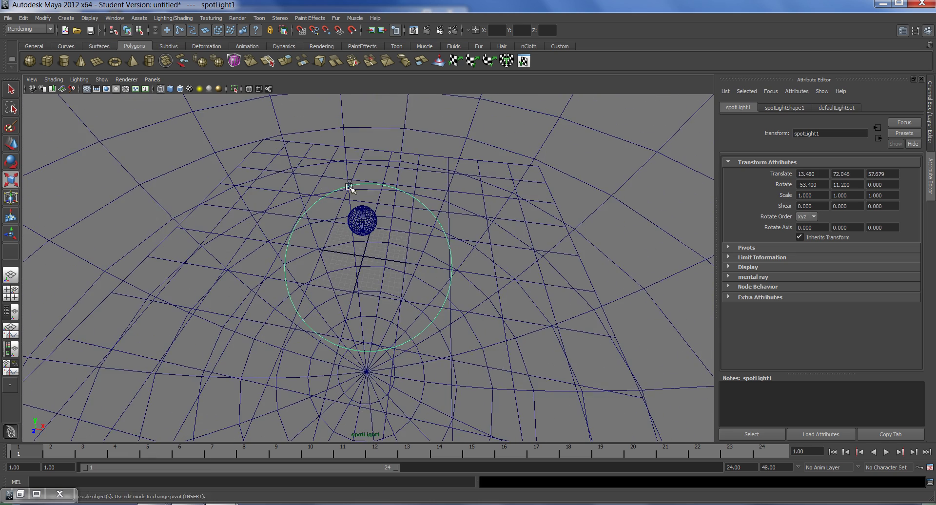
Create a locator at the origin, frame it in the spot light's view and orbit the light around it
{"action": "left_click", "coordinate": [61, 21]}
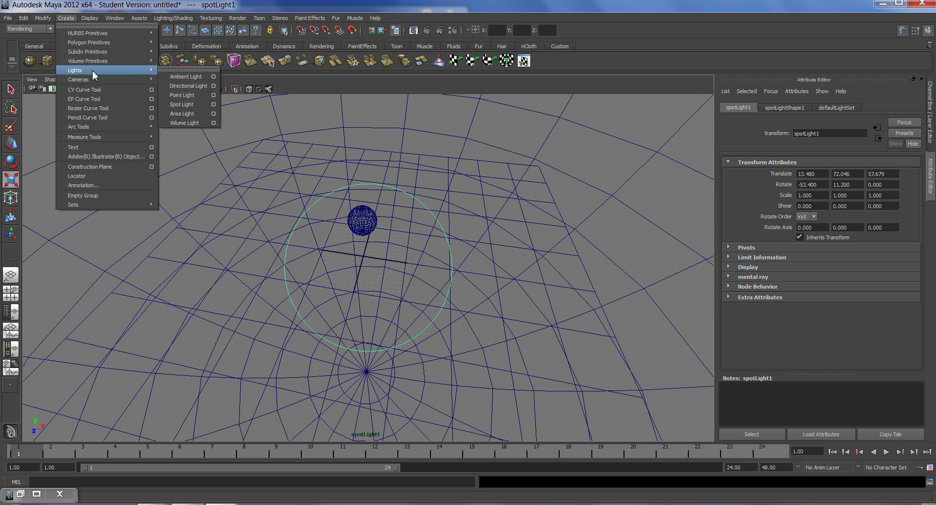
{"action": "left_click", "coordinate": [88, 176]}
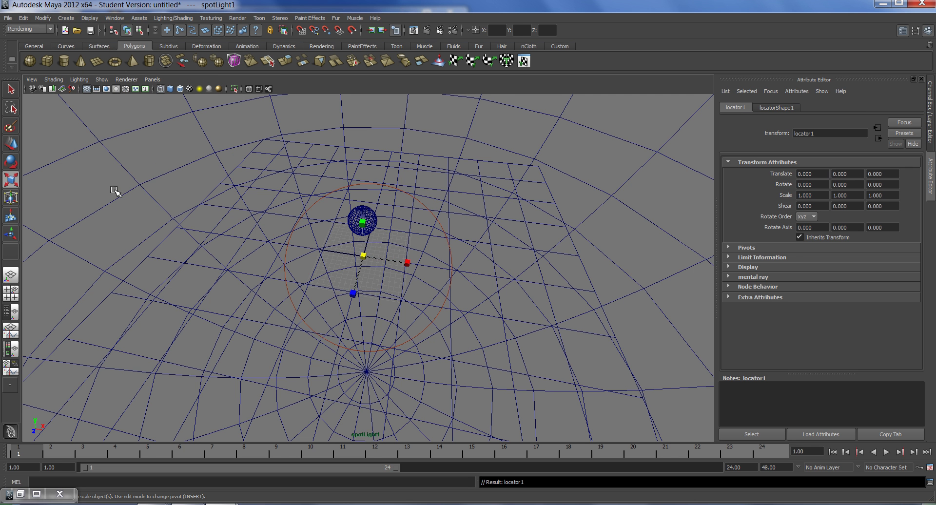
{"action": "scroll", "coordinate": [503, 295], "scroll_direction": "up", "scroll_amount": 3}
{"action": "key", "text": "f"}
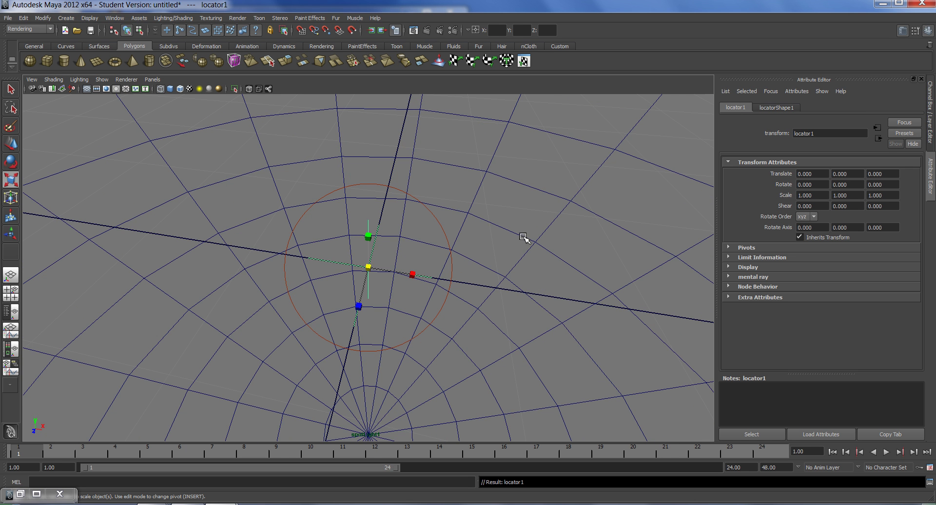
{"action": "left_click_drag", "start_coordinate": [549, 256], "coordinate": [525, 266], "text": "alt"}
{"action": "left_click_drag", "start_coordinate": [614, 263], "coordinate": [464, 194], "text": "alt"}
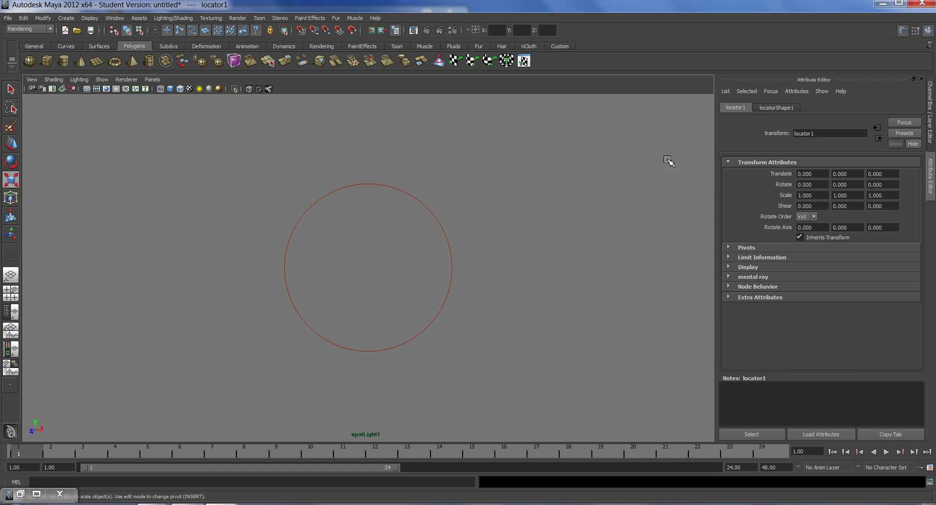
Show the Outliner beside the viewport, expand spotLight1 and look through that light again
{"action": "left_click", "coordinate": [11, 311]}
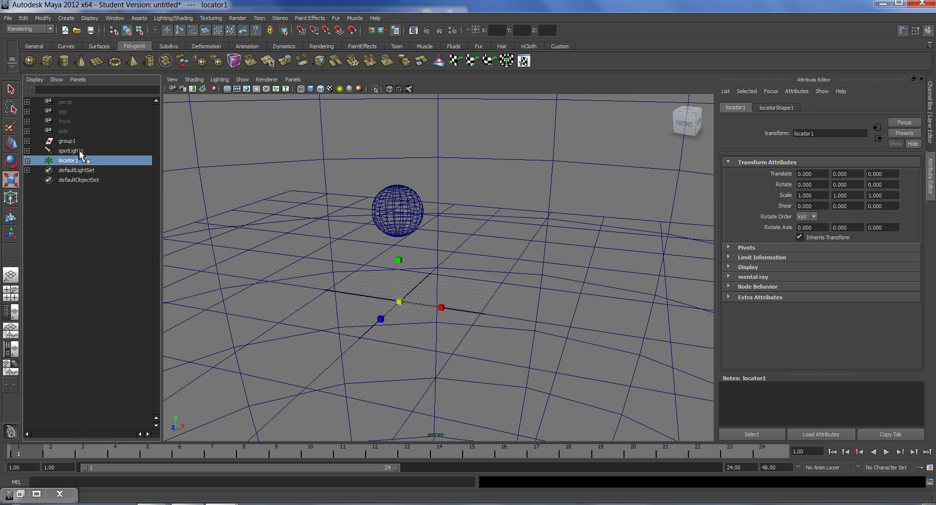
{"action": "left_click", "coordinate": [81, 155]}
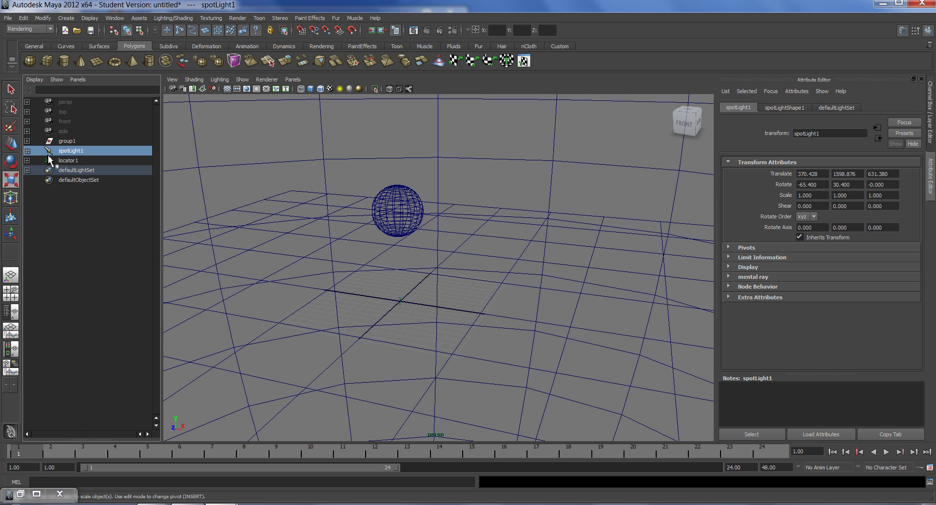
{"action": "left_click", "coordinate": [28, 151]}
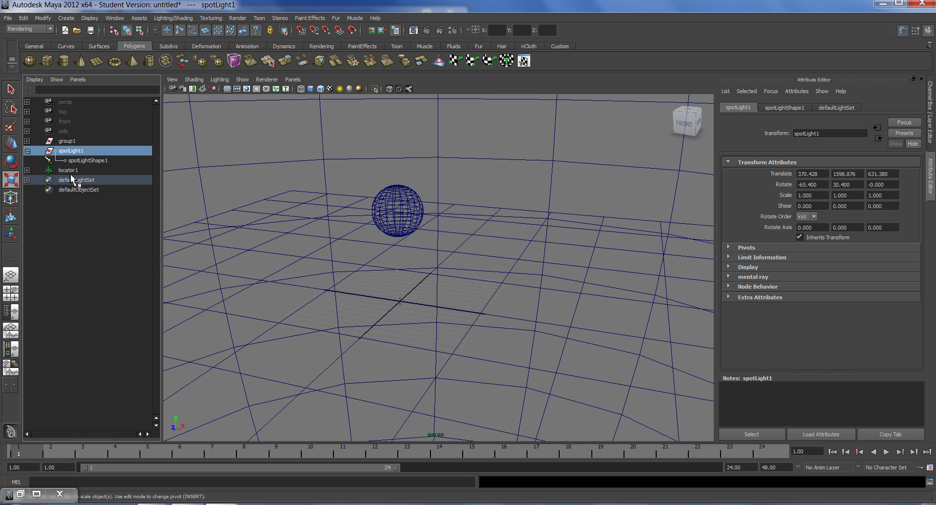
{"action": "left_click", "coordinate": [296, 79]}
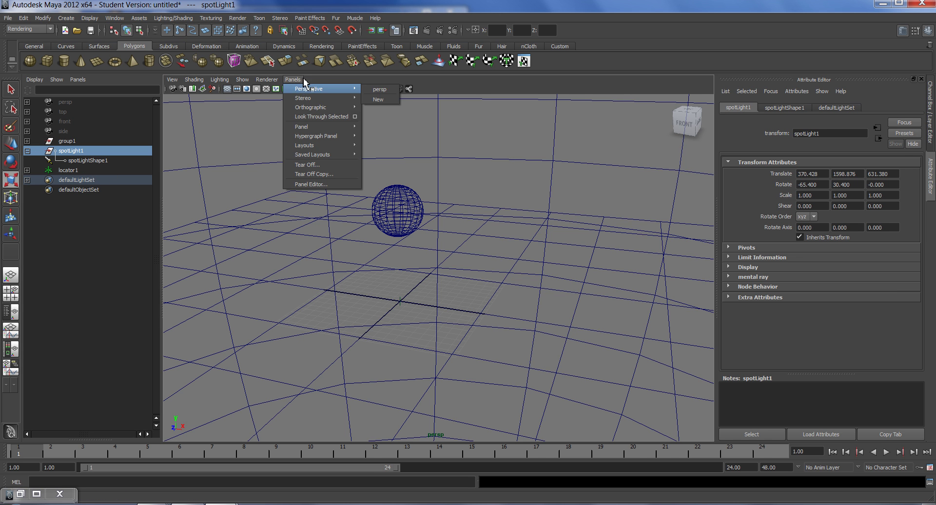
{"action": "left_click", "coordinate": [305, 78]}
{"action": "left_click", "coordinate": [302, 83]}
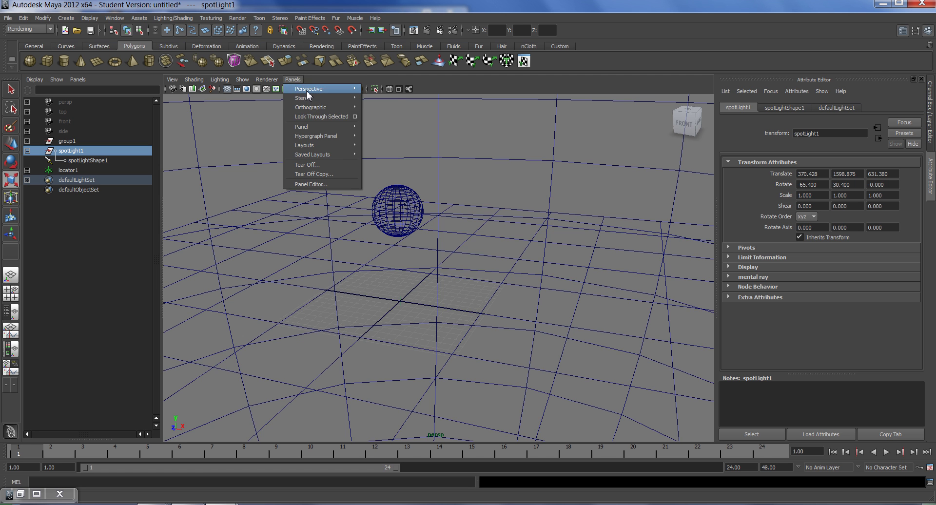
{"action": "left_click", "coordinate": [315, 117]}
Set the far clip plane of the spot light's camera to 100000 and pull the light farther back from the scene
{"action": "left_click", "coordinate": [87, 171]}
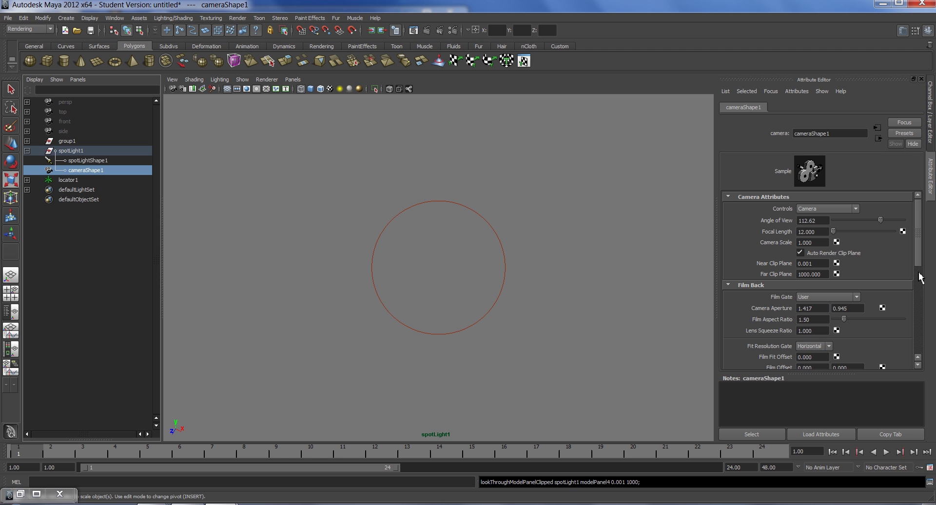
{"action": "left_click", "coordinate": [820, 276]}
{"action": "left_click", "coordinate": [827, 276]}
{"action": "left_click_drag", "start_coordinate": [828, 276], "coordinate": [768, 270]}
{"action": "type", "text": "100000"}
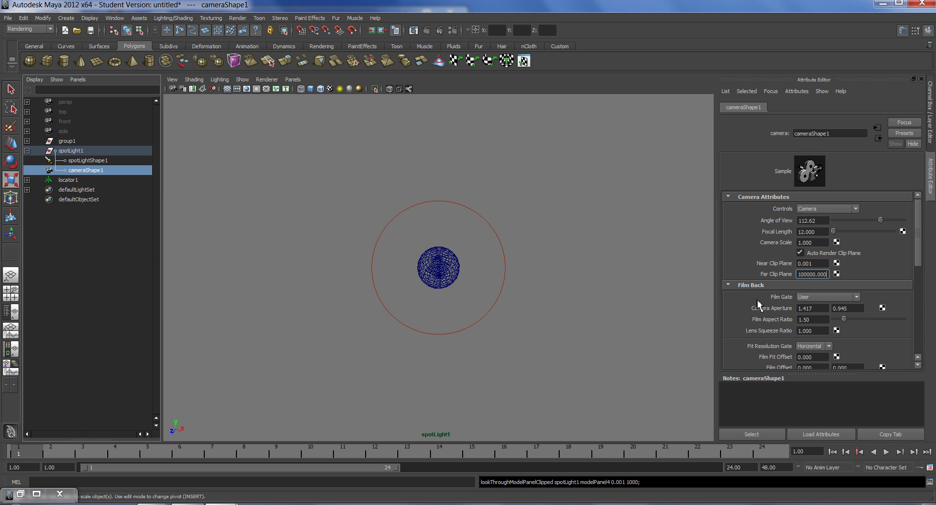
{"action": "scroll", "coordinate": [515, 249], "scroll_direction": "down", "scroll_amount": 6}
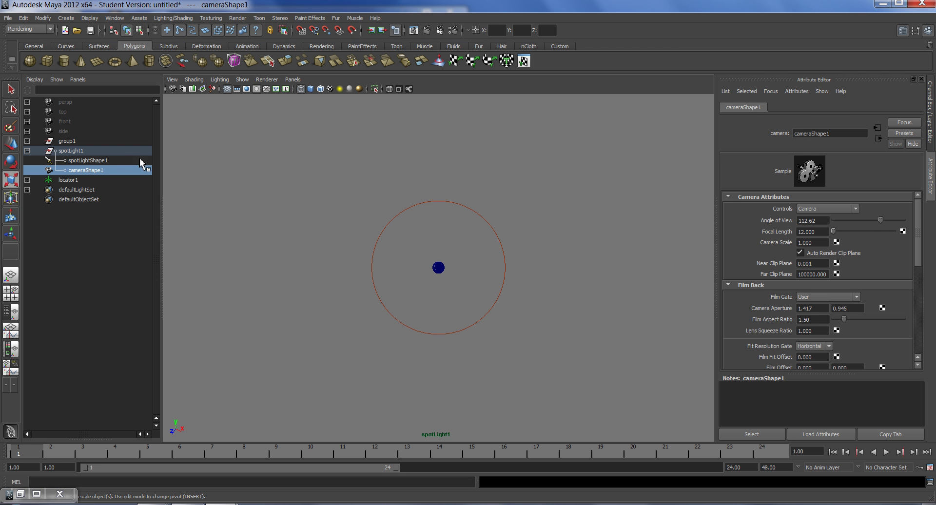
Narrow the spot light's cone angle to 4 so it closely surrounds the scene
{"action": "left_click", "coordinate": [97, 151]}
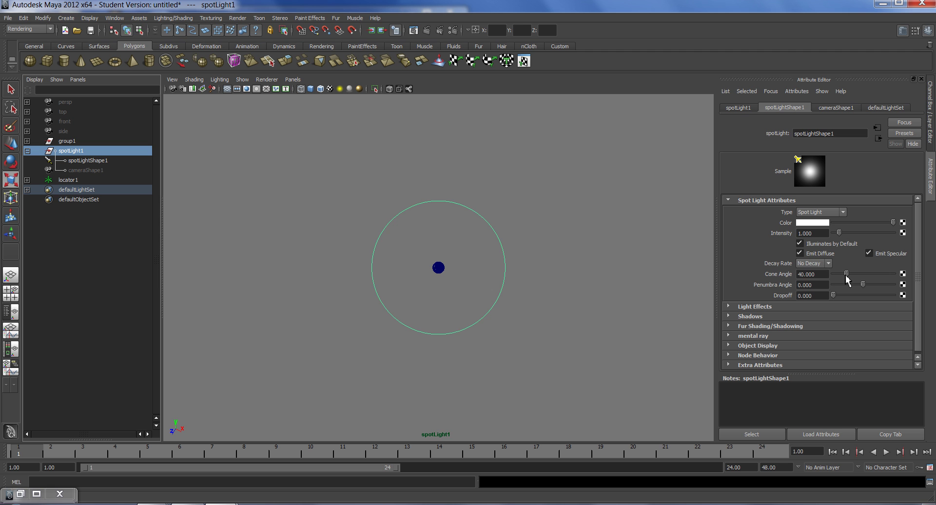
{"action": "left_click_drag", "start_coordinate": [847, 276], "coordinate": [837, 277]}
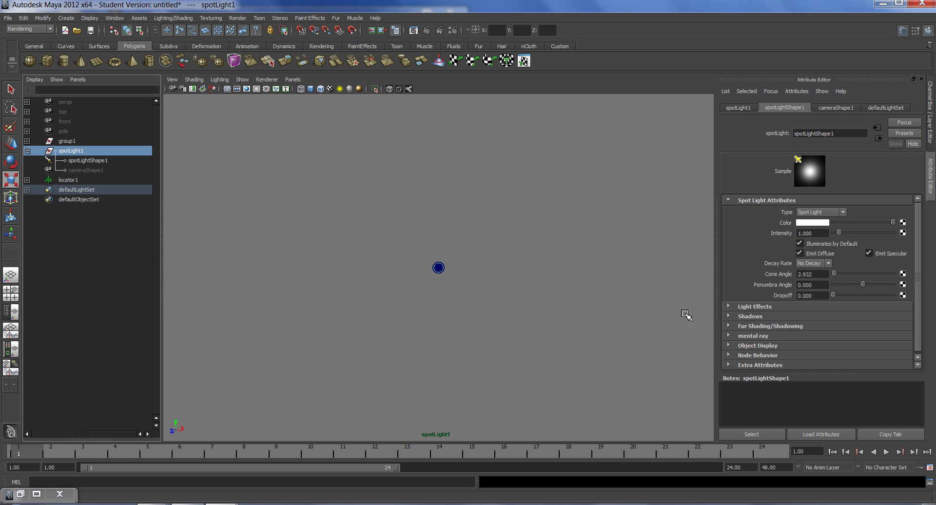
{"action": "left_click", "coordinate": [812, 274]}
{"action": "left_click", "coordinate": [824, 275]}
{"action": "type", "text": "4"}
{"action": "key", "text": "Return"}
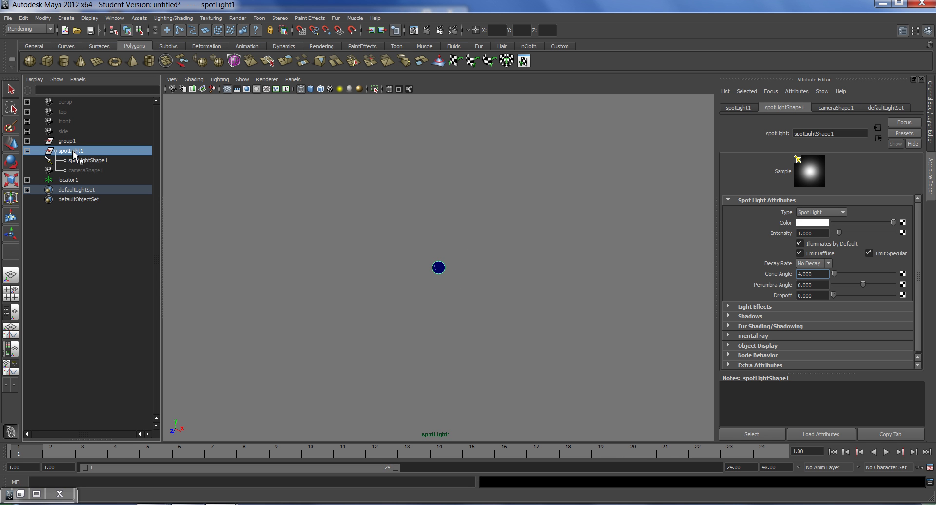
Parent spotLight1 under locator1, then return to the persp view with the locator selected for rotating
{"action": "middle_click_drag", "start_coordinate": [78, 154], "coordinate": [73, 181]}
{"action": "left_click", "coordinate": [73, 152]}
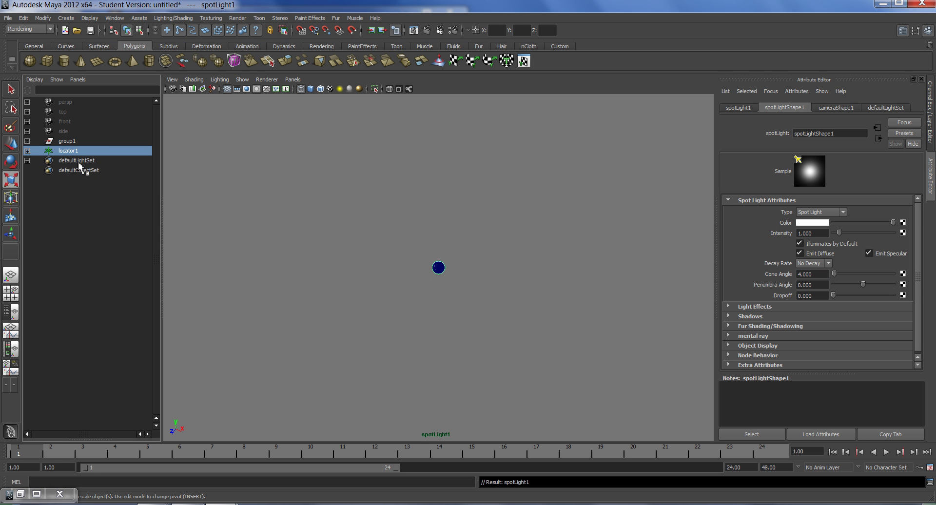
{"action": "left_click", "coordinate": [295, 79]}
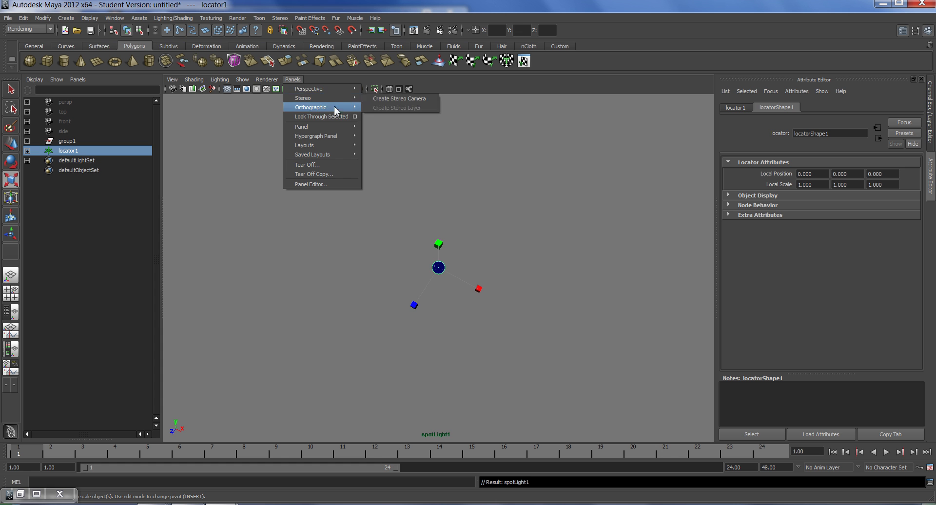
{"action": "mouse_move", "coordinate": [356, 90]}
{"action": "left_click", "coordinate": [390, 100]}
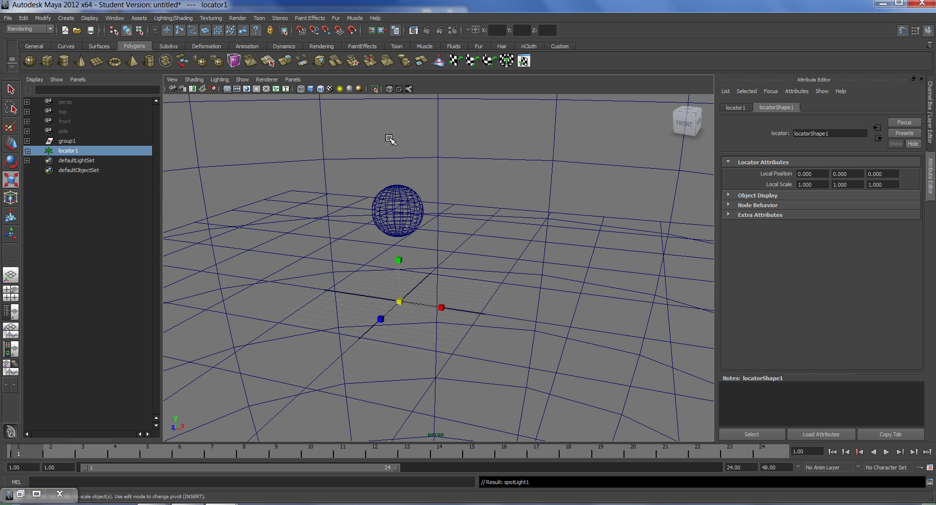
{"action": "left_click", "coordinate": [17, 165]}
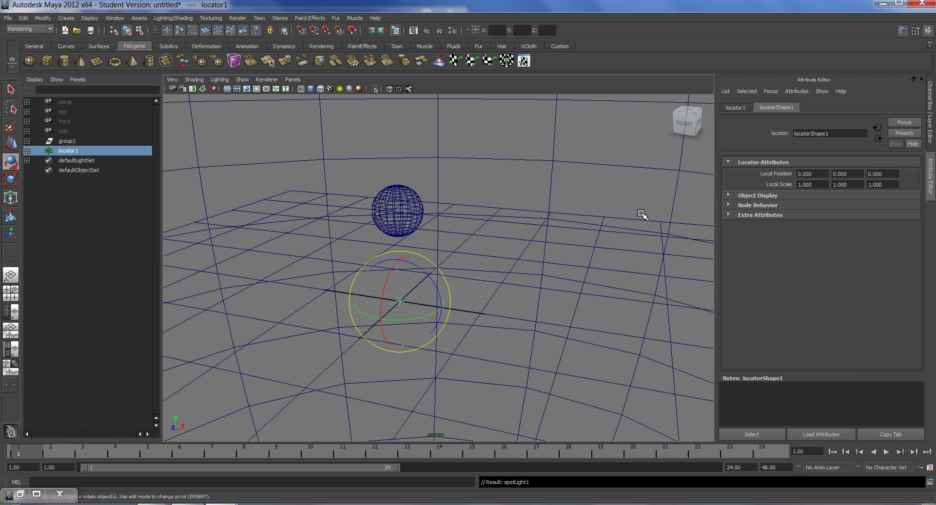
Enable Use Ray Trace Shadows on the spot light, render the scene and minimize the render window
{"action": "left_click", "coordinate": [27, 151]}
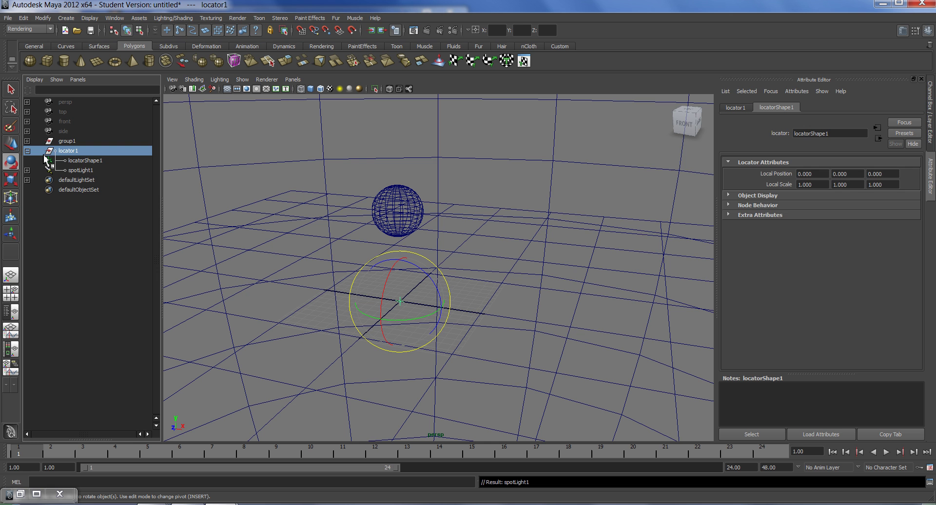
{"action": "left_click", "coordinate": [80, 170]}
{"action": "left_click_drag", "start_coordinate": [921, 244], "coordinate": [922, 345]}
{"action": "left_click", "coordinate": [751, 314]}
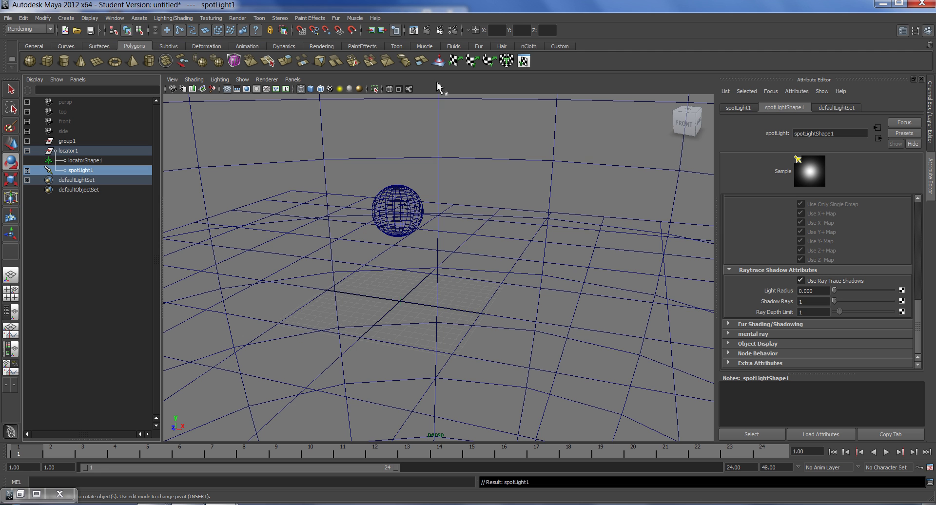
{"action": "left_click", "coordinate": [424, 30]}
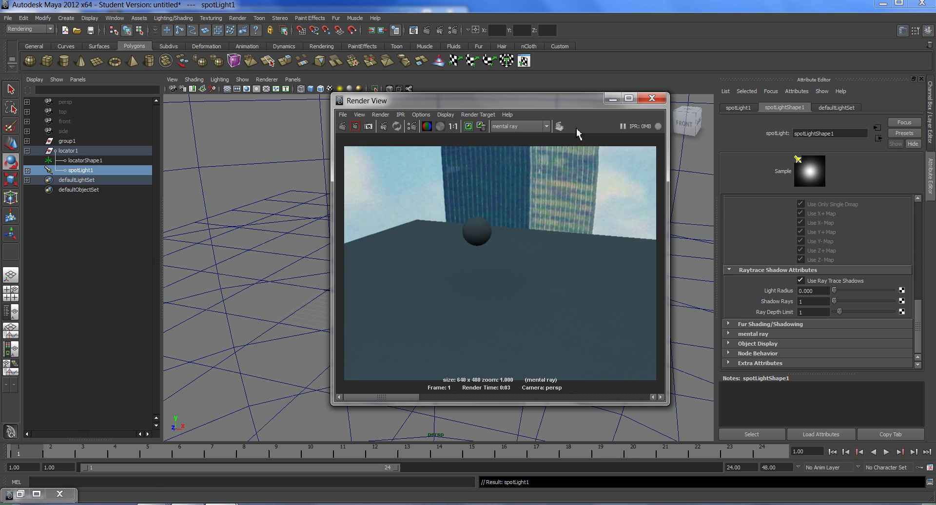
{"action": "left_click", "coordinate": [612, 99]}
Turn off Casts Shadows, Receive Shadows and Double Sided for the large backdrop sphere
{"action": "left_click", "coordinate": [552, 159]}
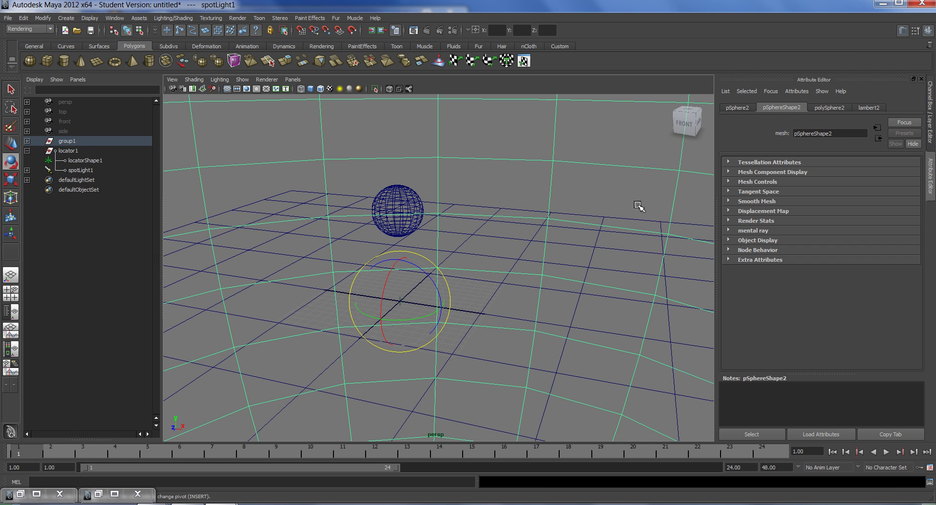
{"action": "left_click", "coordinate": [757, 221]}
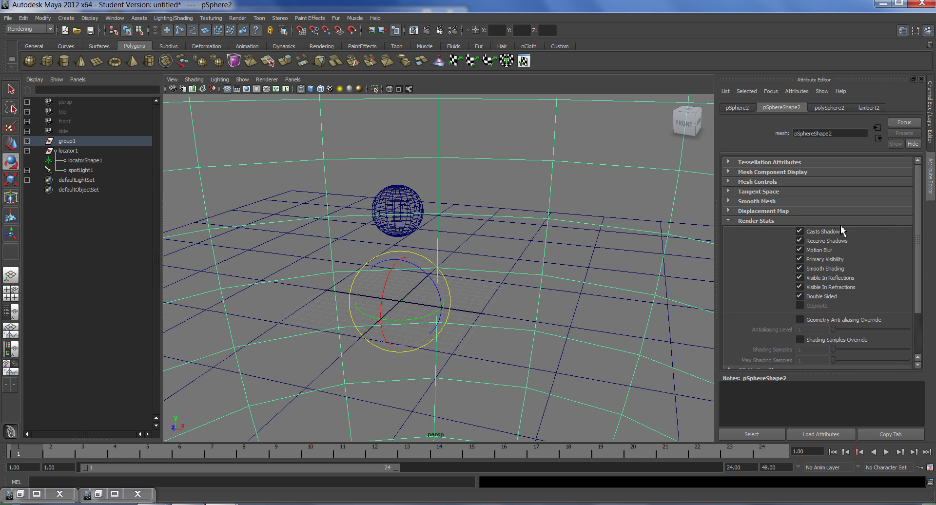
{"action": "left_click", "coordinate": [835, 241]}
{"action": "left_click_drag", "start_coordinate": [920, 259], "coordinate": [919, 295]}
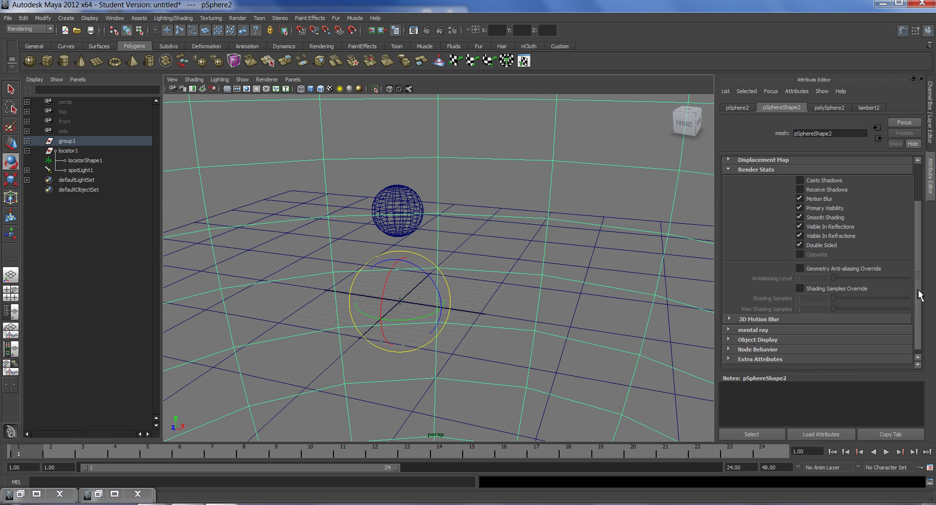
{"action": "left_click", "coordinate": [834, 248]}
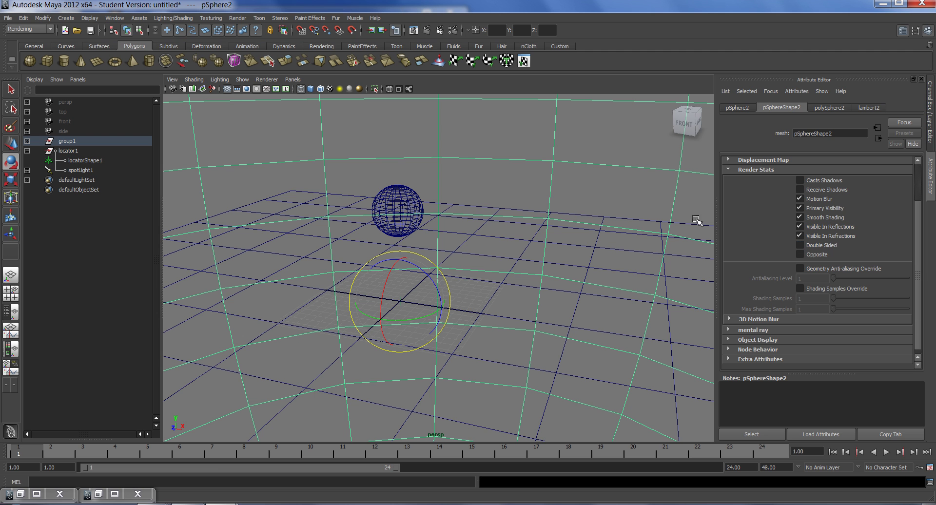
Reverse the normals of the large backdrop sphere and render the persp view
{"action": "left_click", "coordinate": [40, 27]}
{"action": "left_click", "coordinate": [35, 43]}
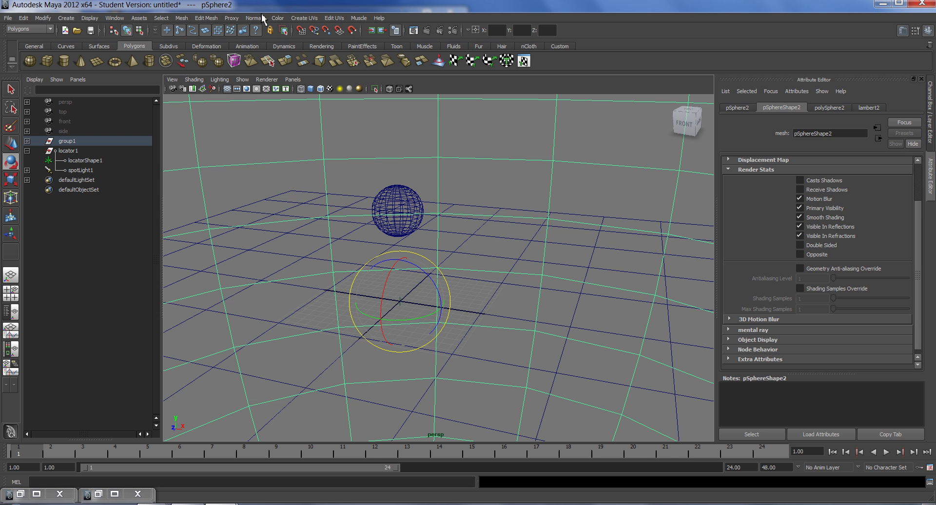
{"action": "left_click", "coordinate": [257, 18]}
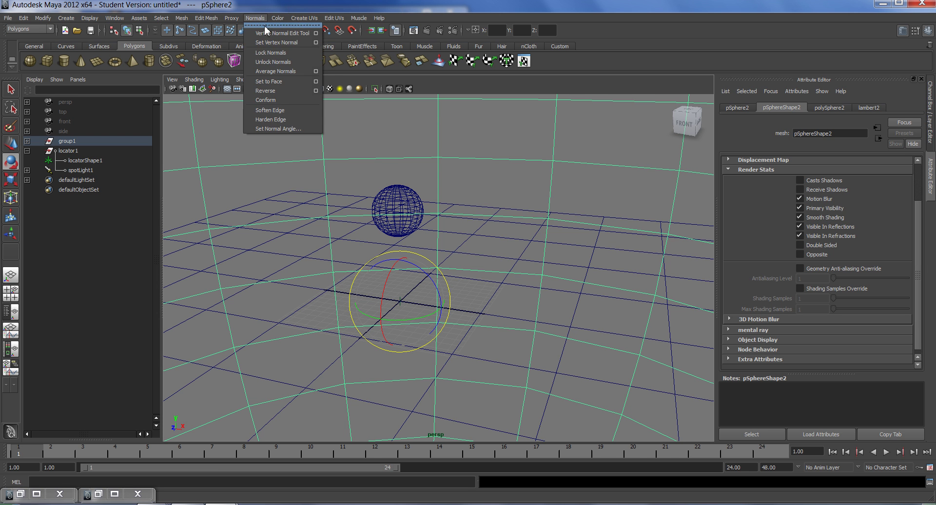
{"action": "left_click", "coordinate": [288, 92]}
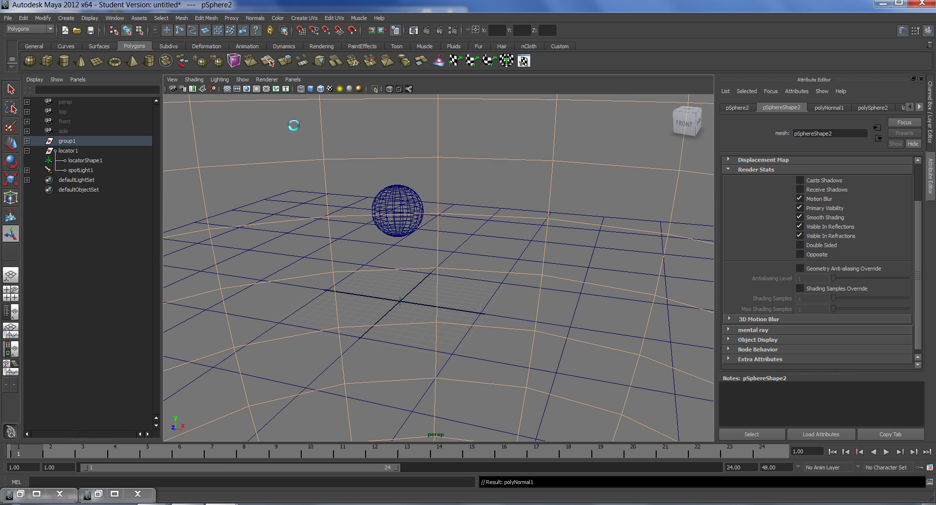
{"action": "left_click", "coordinate": [485, 131]}
{"action": "left_click", "coordinate": [413, 30]}
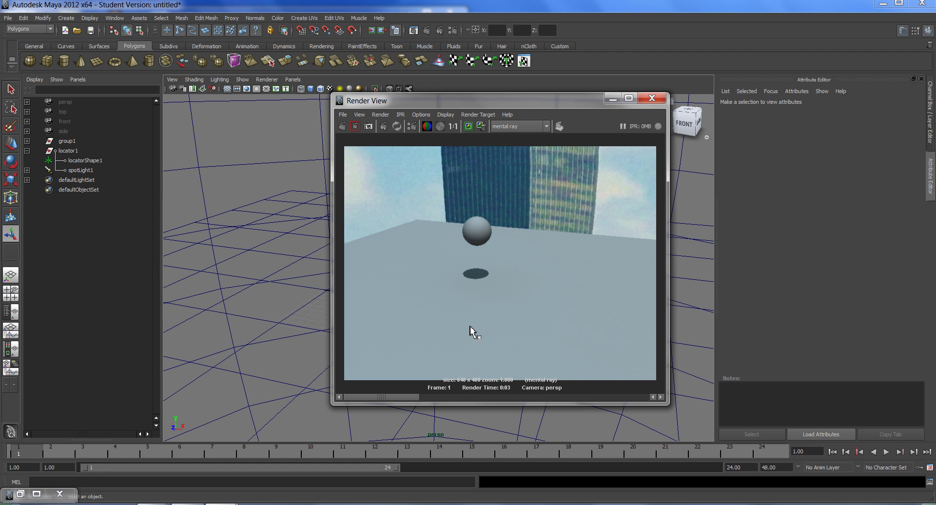
{"action": "left_click_drag", "start_coordinate": [568, 99], "coordinate": [521, 94]}
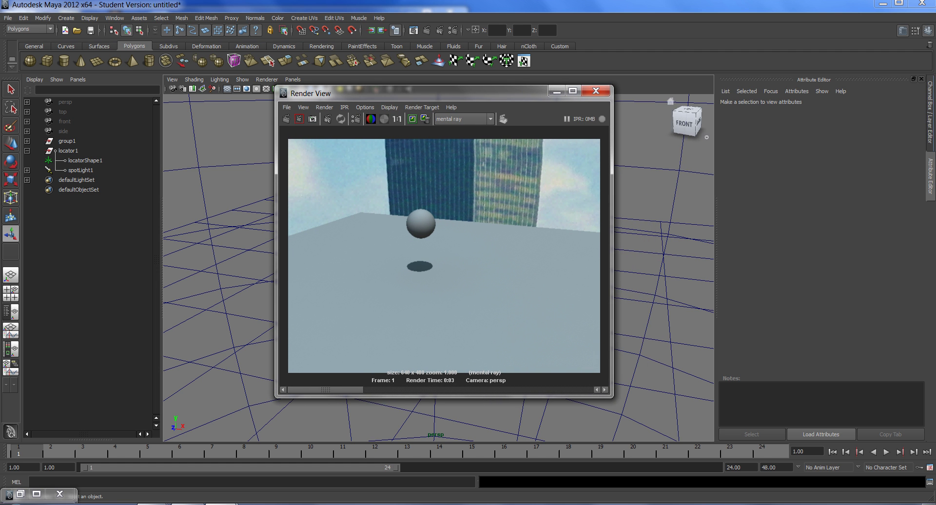
Create a render layer containing group1, locator1 and spotLight1, and make it the active layer
{"action": "left_click", "coordinate": [71, 142]}
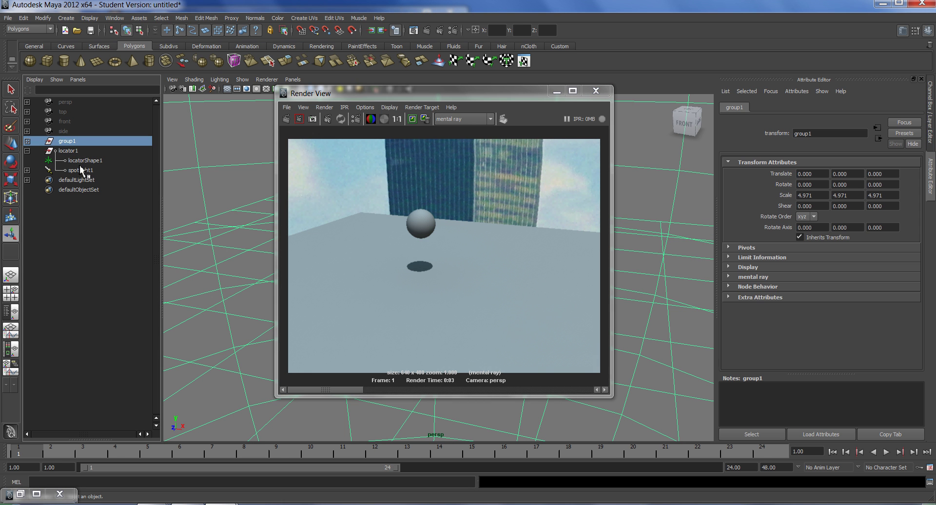
{"action": "left_click", "coordinate": [86, 166], "text": "shift"}
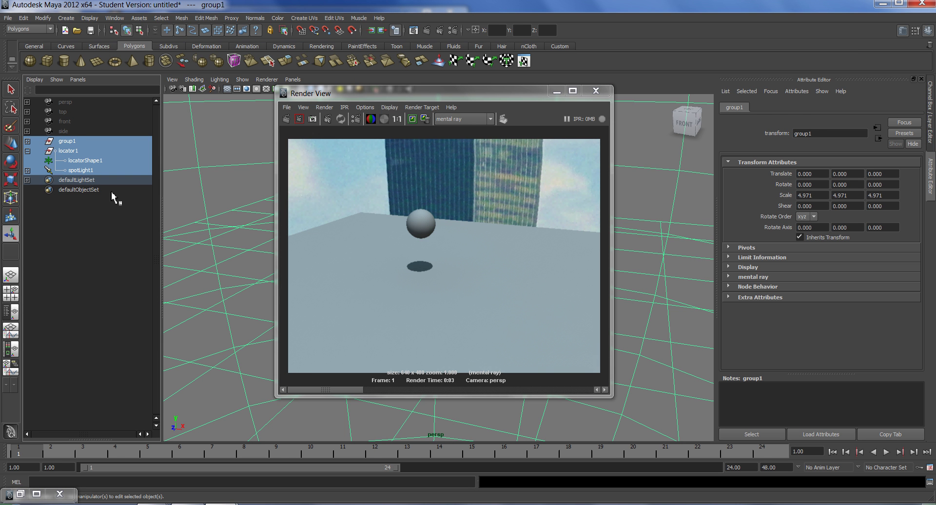
{"action": "left_click", "coordinate": [932, 136]}
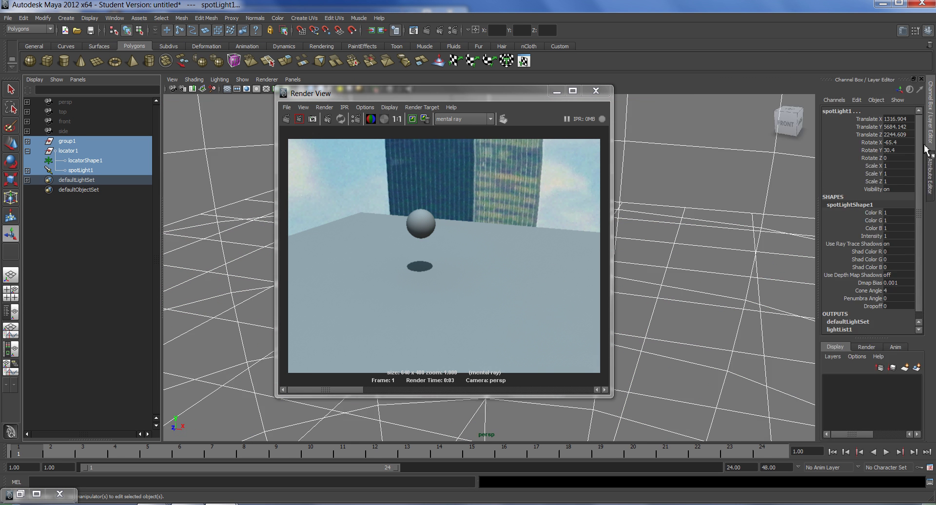
{"action": "left_click_drag", "start_coordinate": [821, 254], "coordinate": [776, 256]}
{"action": "left_click", "coordinate": [827, 348]}
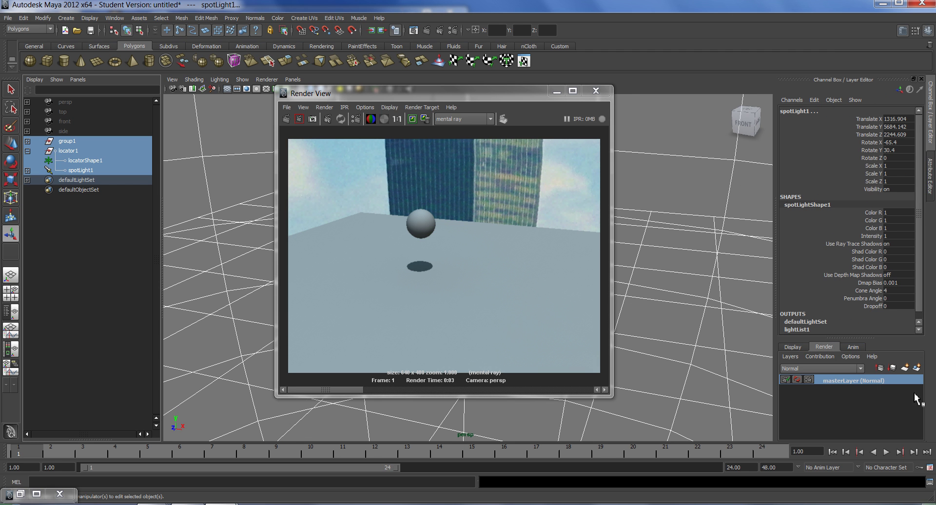
{"action": "left_click", "coordinate": [917, 368]}
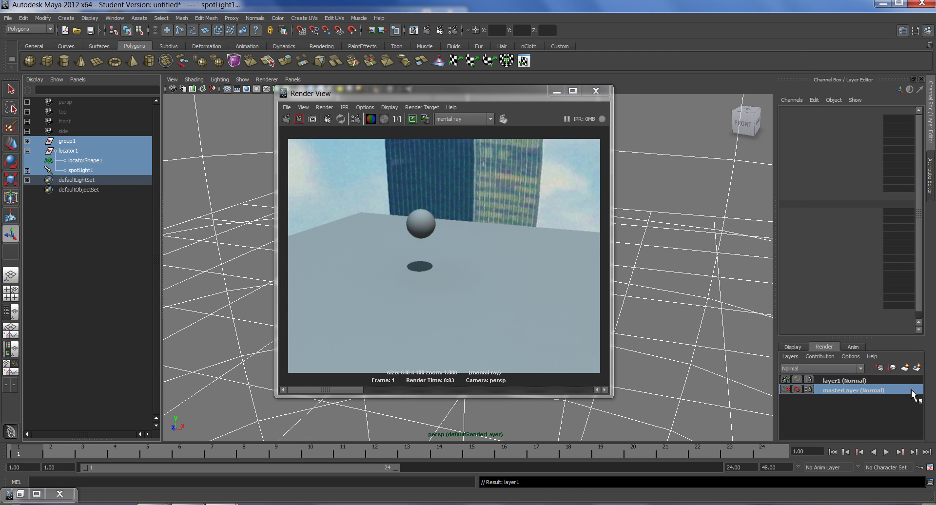
{"action": "left_click", "coordinate": [854, 382]}
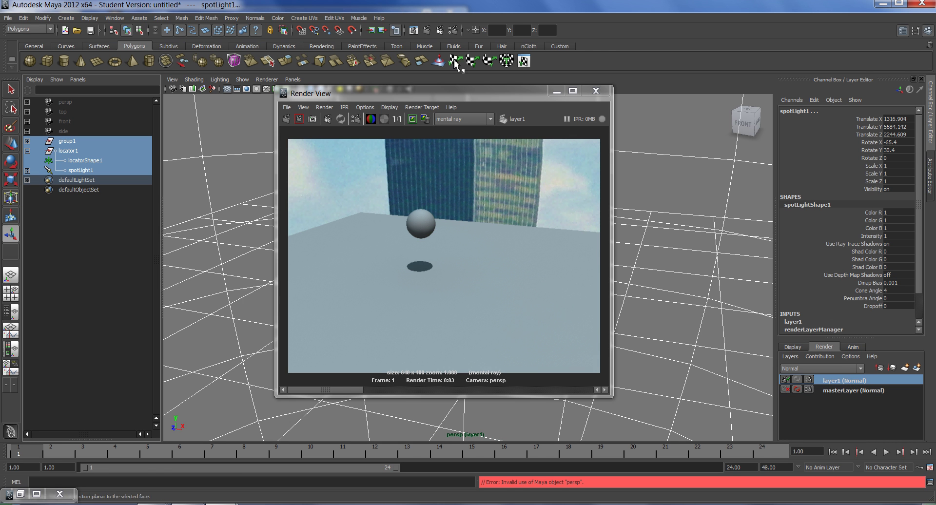
Open the render passes section of layer1's render settings
{"action": "left_click", "coordinate": [453, 30]}
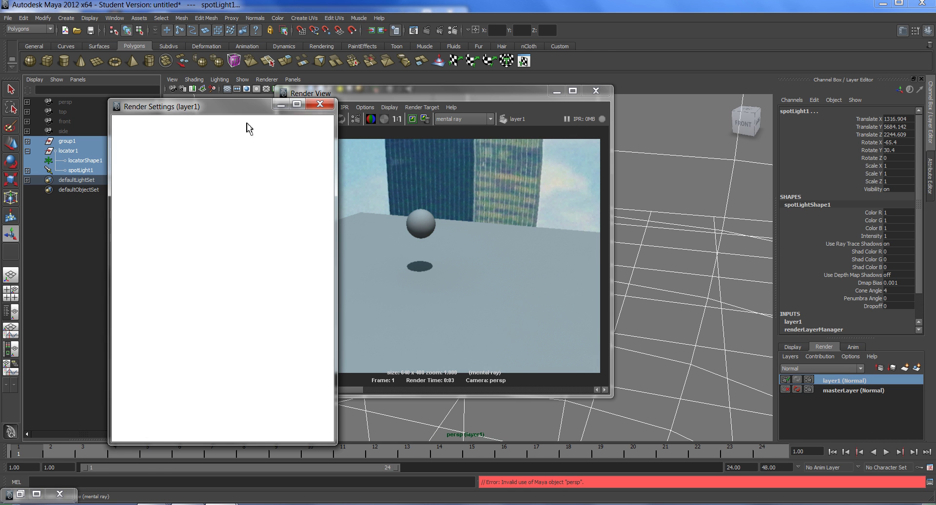
{"action": "left_click_drag", "start_coordinate": [241, 107], "coordinate": [235, 62]}
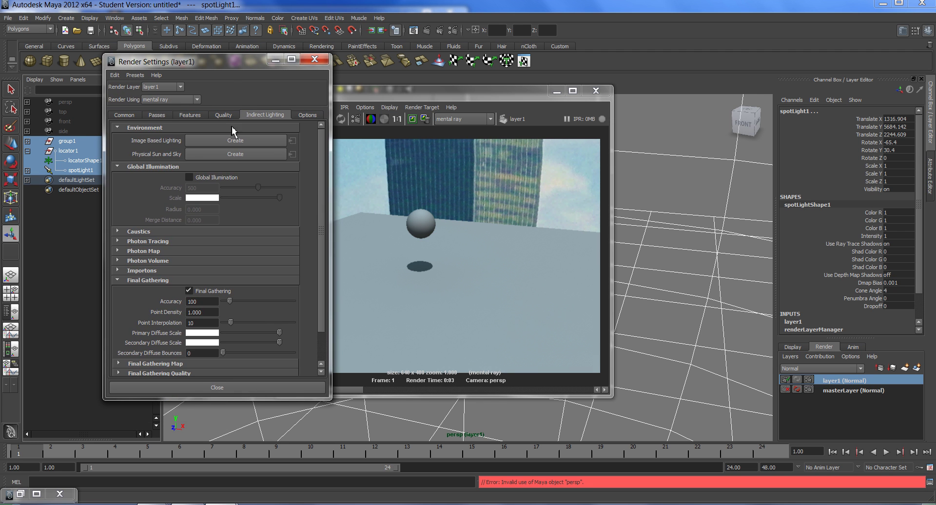
{"action": "left_click", "coordinate": [157, 118]}
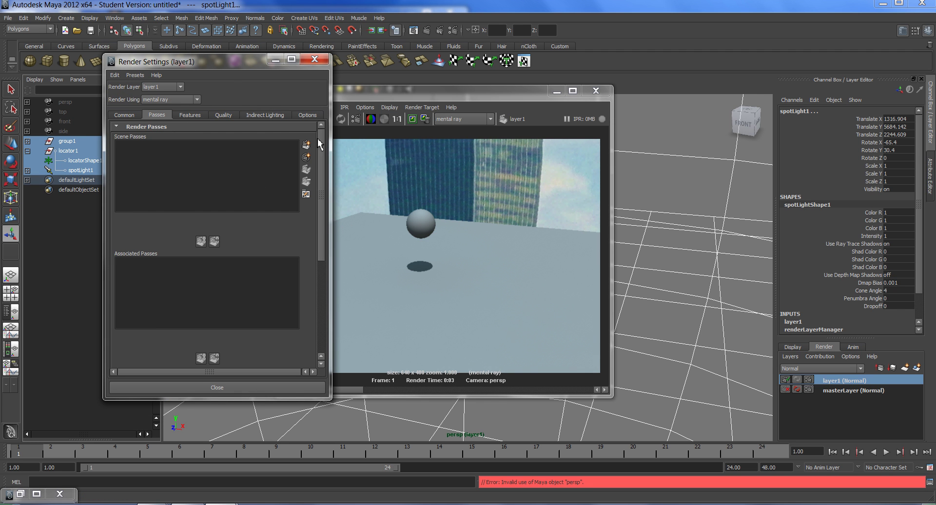
{"action": "left_click", "coordinate": [307, 146]}
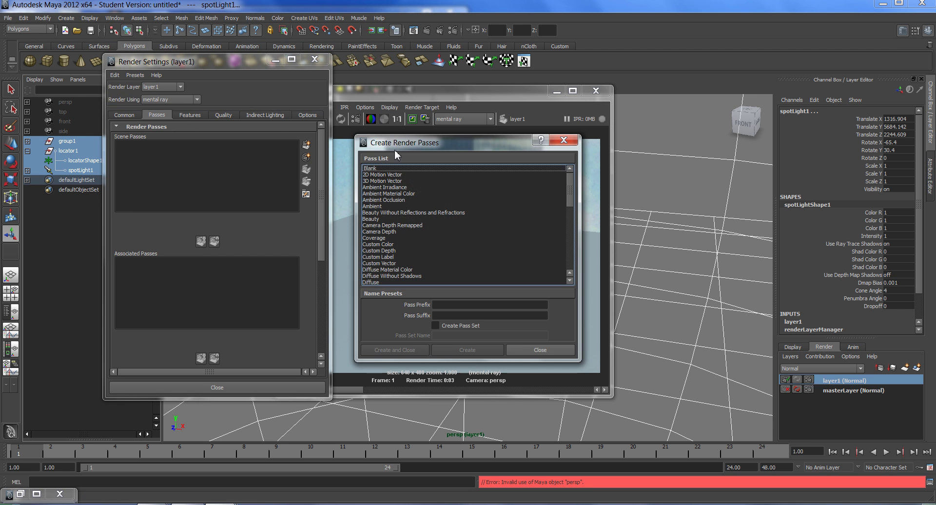
{"action": "left_click", "coordinate": [386, 220]}
{"action": "left_click", "coordinate": [539, 350]}
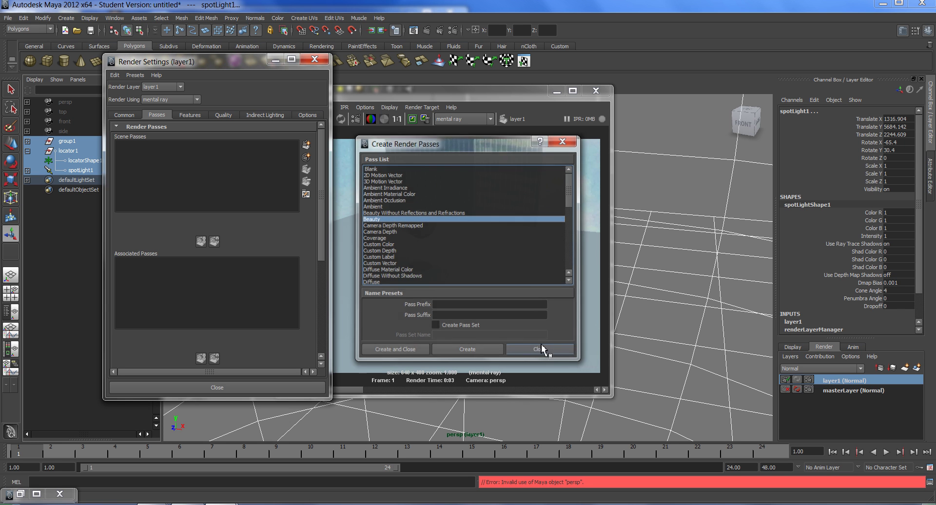
Create a Beauty render pass and associate it with layer1
{"action": "mouse_move", "coordinate": [440, 89]}
{"action": "left_mouse_down"}
{"action": "mouse_move", "coordinate": [485, 83]}
{"action": "mouse_move", "coordinate": [440, 90]}
{"action": "left_mouse_up"}
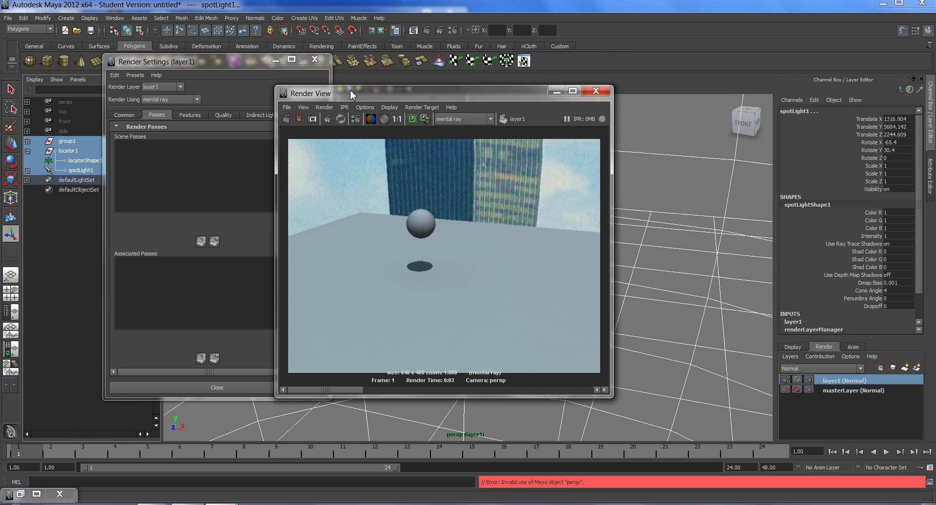
{"action": "left_click_drag", "start_coordinate": [351, 92], "coordinate": [525, 69]}
{"action": "left_click", "coordinate": [306, 145]}
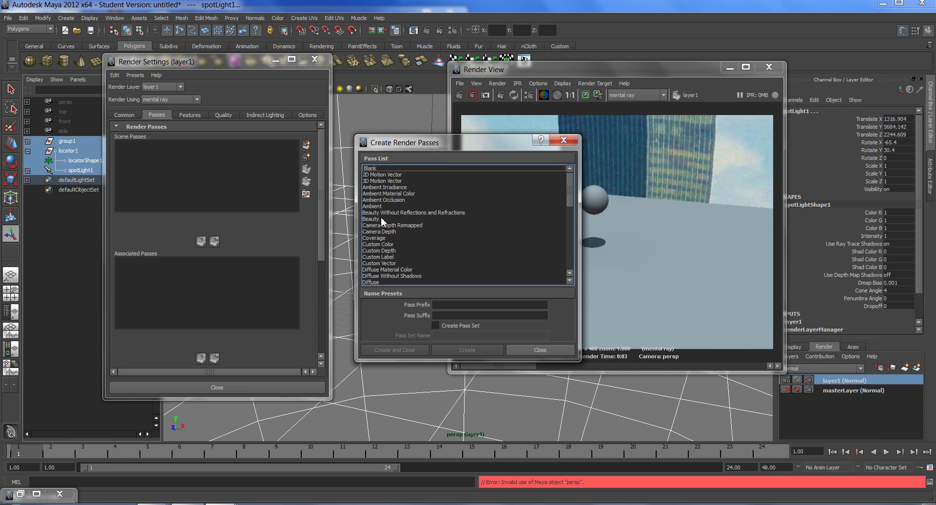
{"action": "left_click", "coordinate": [382, 219]}
{"action": "left_click", "coordinate": [426, 351]}
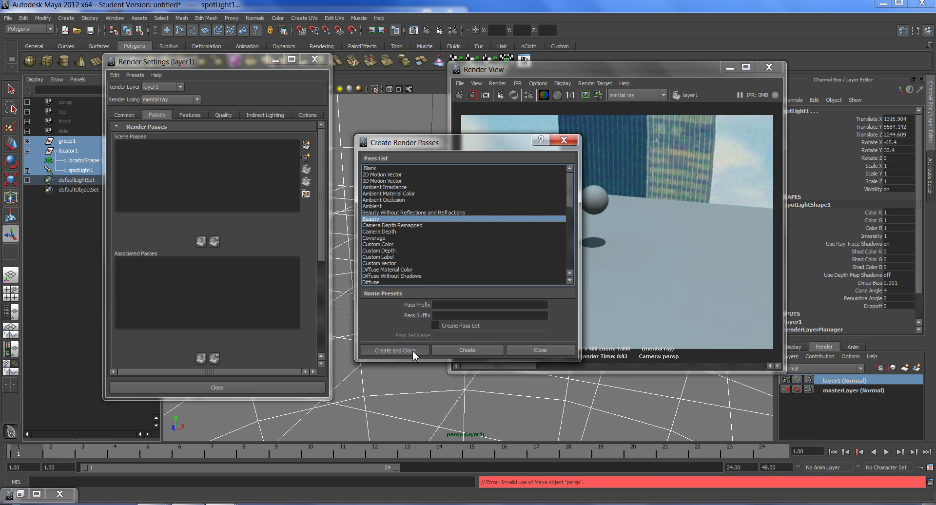
{"action": "left_click", "coordinate": [202, 242]}
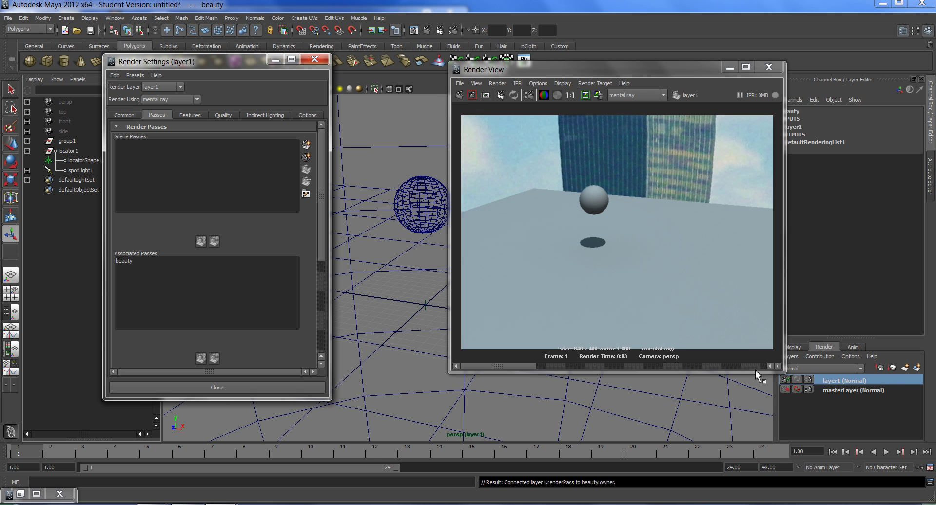
Render layer1, load its beauty pass to compare it with the full render, and close the pass image
{"action": "left_click", "coordinate": [458, 95]}
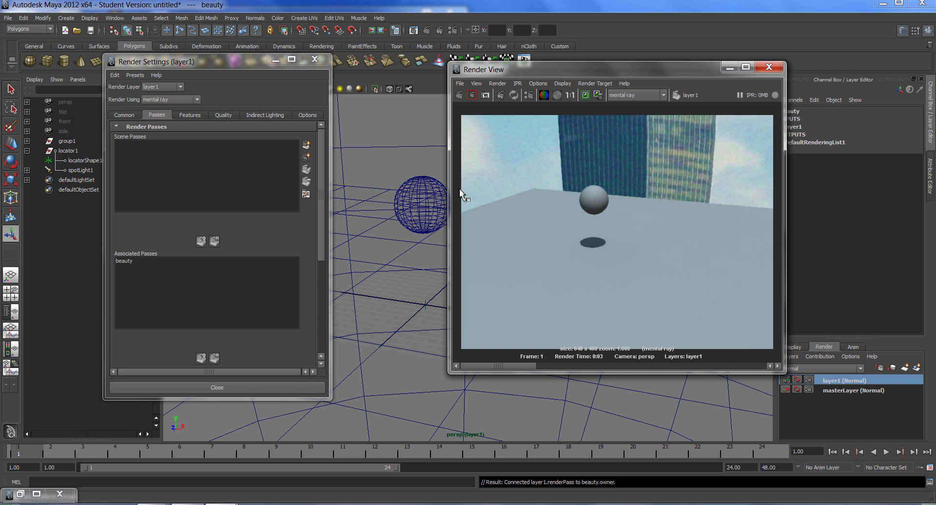
{"action": "left_click", "coordinate": [460, 83]}
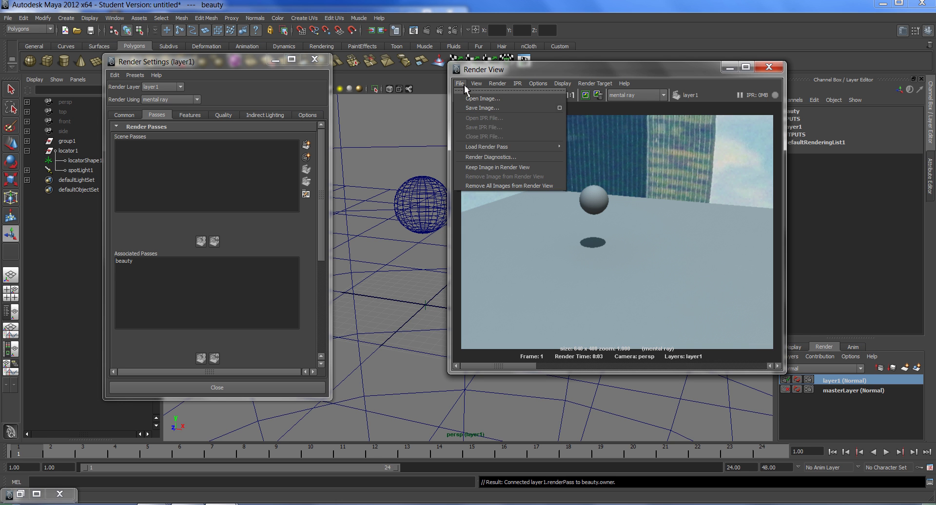
{"action": "mouse_move", "coordinate": [502, 147]}
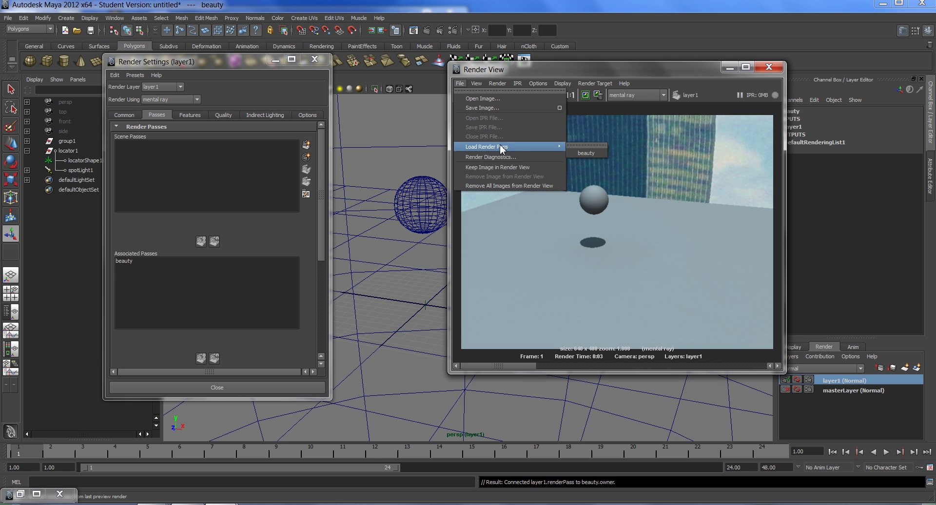
{"action": "left_click", "coordinate": [590, 153]}
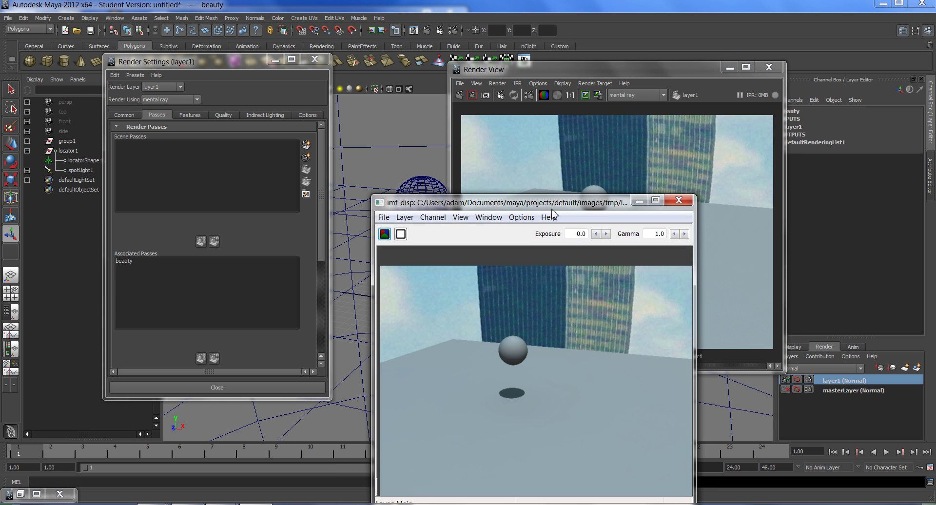
{"action": "left_click_drag", "start_coordinate": [553, 203], "coordinate": [344, 86]}
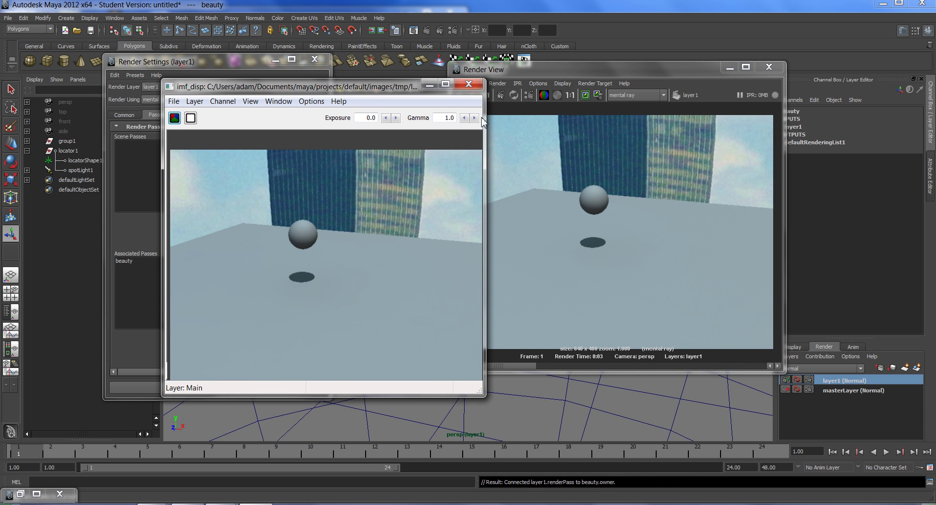
{"action": "left_click", "coordinate": [476, 88]}
Assign a new mental ray misss_fast_skin_maya material with its own new lightmap to the small sphere
{"action": "left_click_drag", "start_coordinate": [556, 68], "coordinate": [625, 61]}
{"action": "left_click", "coordinate": [441, 199]}
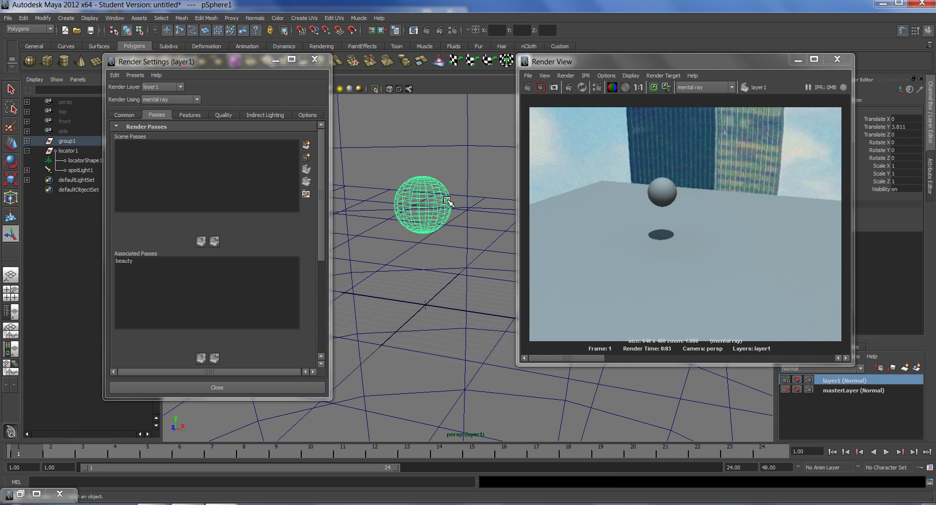
{"action": "right_click", "coordinate": [441, 200]}
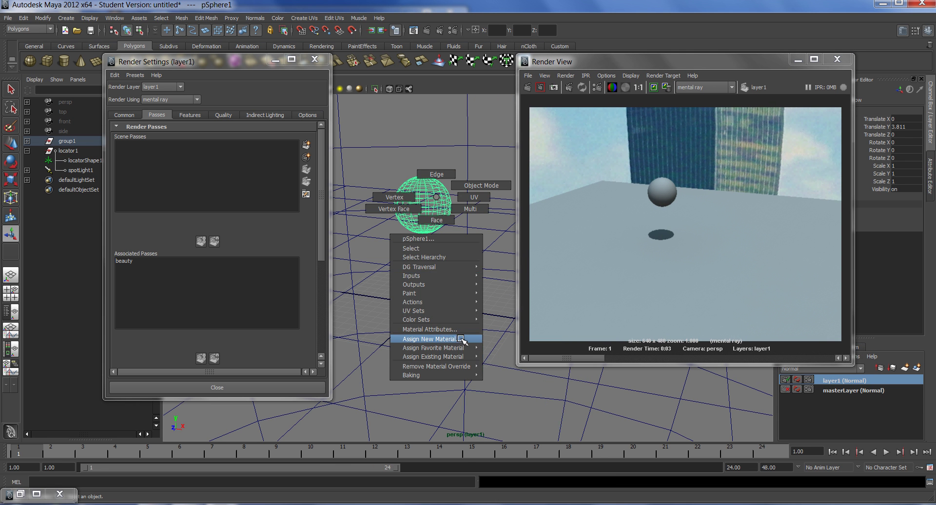
{"action": "left_click", "coordinate": [431, 339]}
{"action": "left_click", "coordinate": [347, 207]}
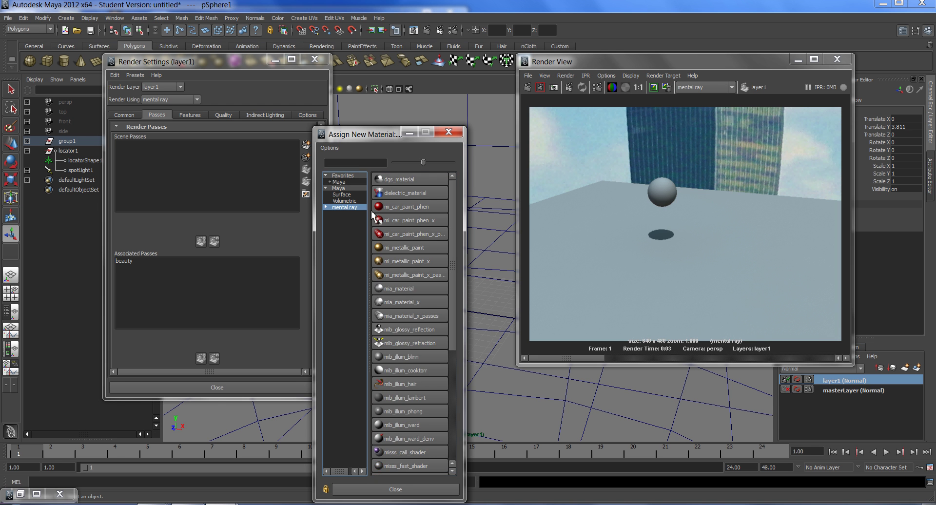
{"action": "left_click_drag", "start_coordinate": [458, 271], "coordinate": [458, 366]}
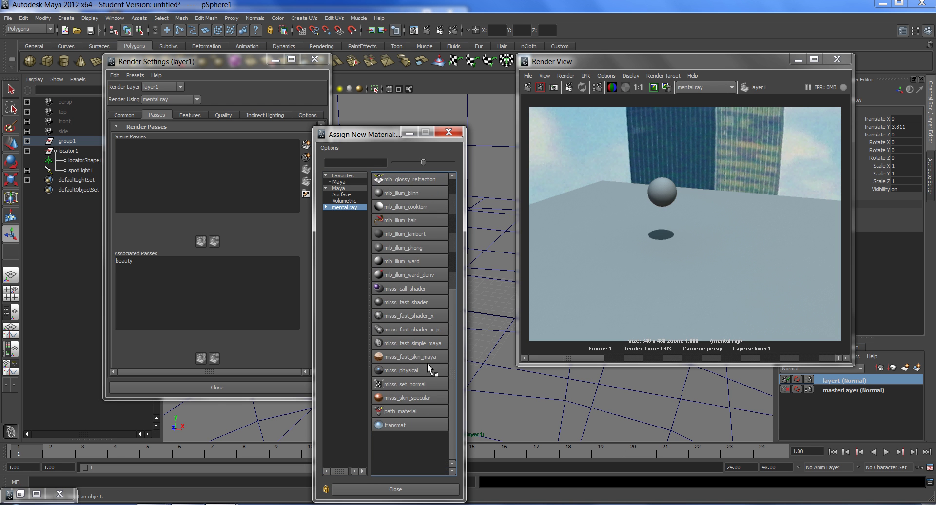
{"action": "left_click", "coordinate": [414, 357]}
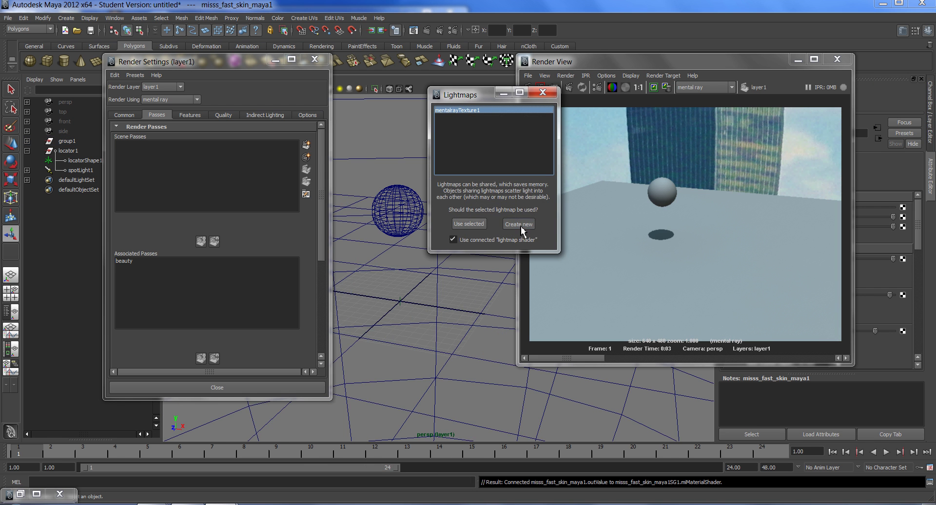
{"action": "left_click", "coordinate": [518, 223]}
Render layer1 with the skin material, inspect the sphere in the beauty pass, and close the pass image
{"action": "left_click", "coordinate": [528, 88]}
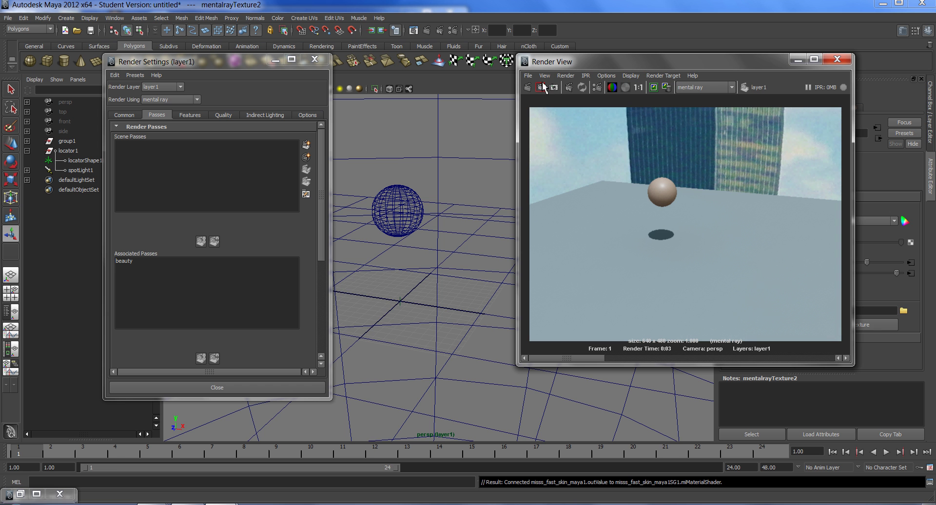
{"action": "left_click", "coordinate": [528, 76]}
{"action": "mouse_move", "coordinate": [581, 139]}
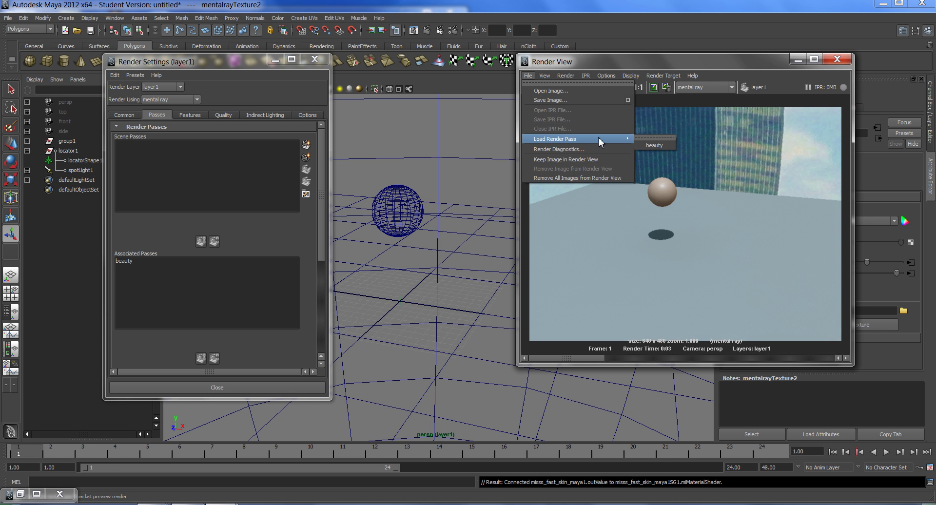
{"action": "left_click", "coordinate": [656, 145]}
{"action": "left_click_drag", "start_coordinate": [543, 203], "coordinate": [208, 60]}
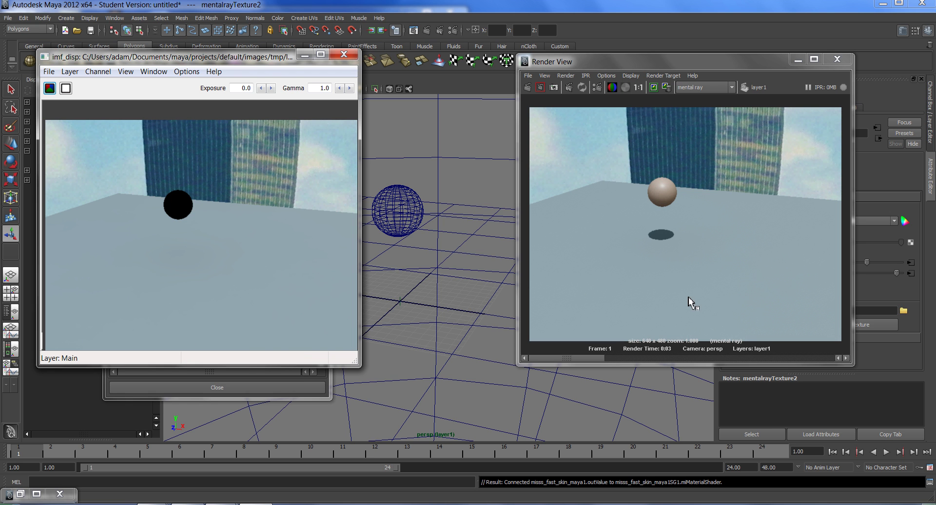
{"action": "left_click", "coordinate": [347, 57]}
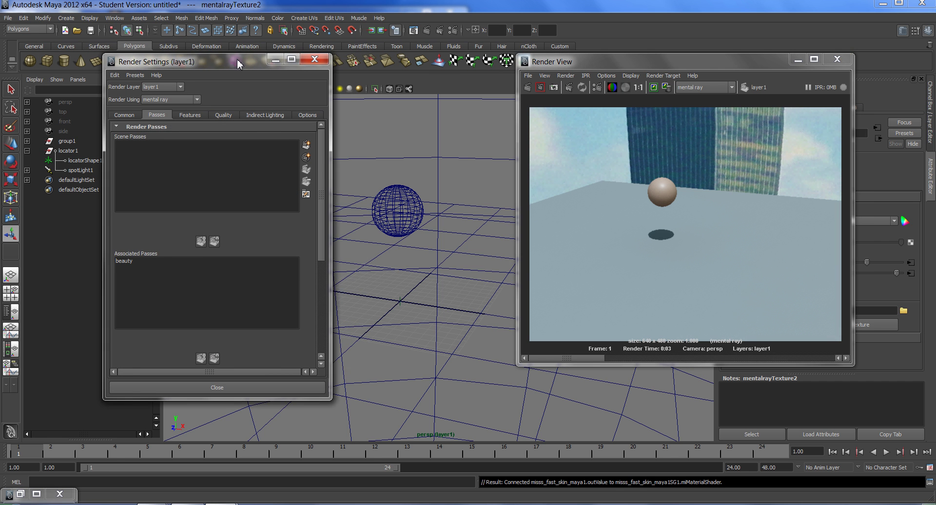
Create a Raw Shadow render pass and a Shadow render pass for the scene
{"action": "left_click_drag", "start_coordinate": [237, 59], "coordinate": [280, 58]}
{"action": "left_click", "coordinate": [350, 143]}
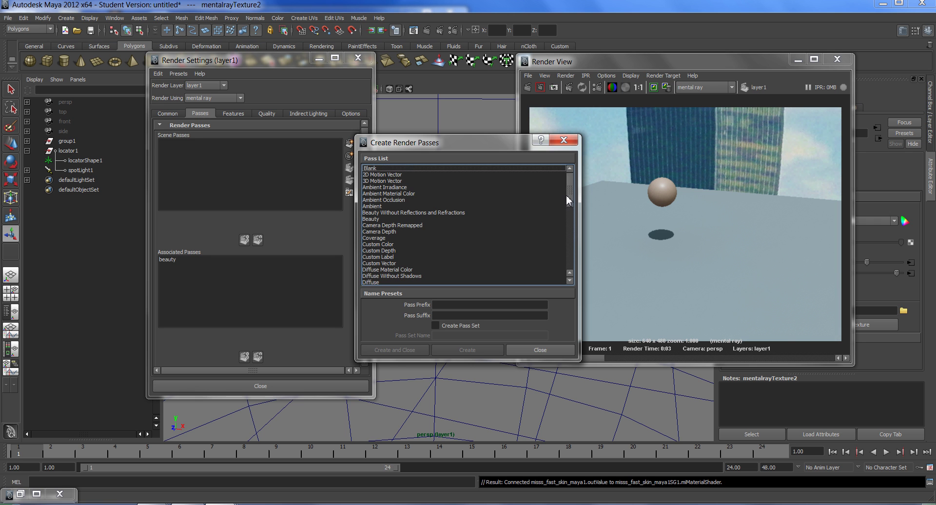
{"action": "left_click_drag", "start_coordinate": [568, 200], "coordinate": [564, 256]}
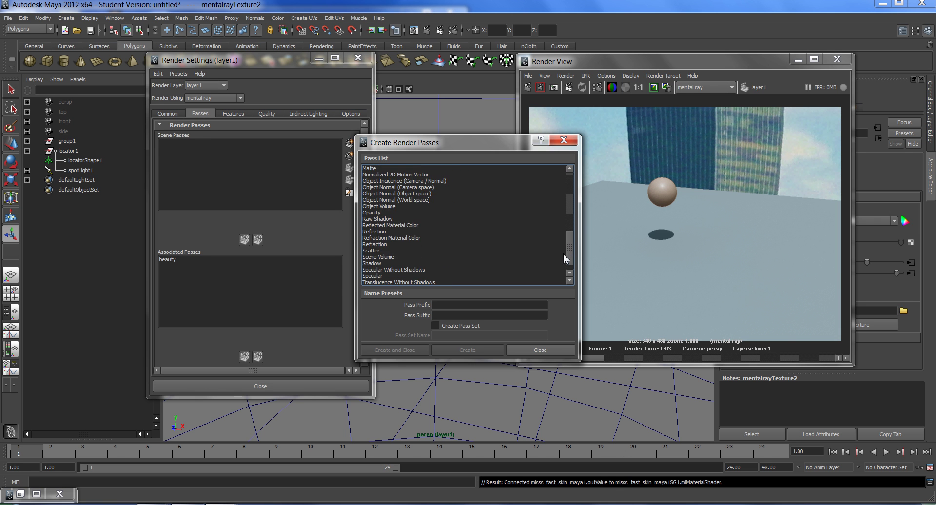
{"action": "left_click", "coordinate": [392, 219]}
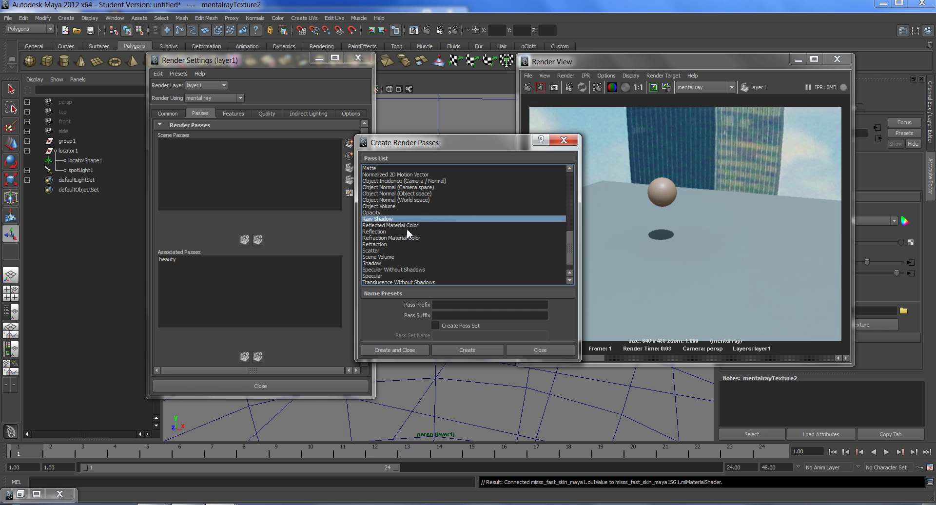
{"action": "left_click", "coordinate": [451, 351]}
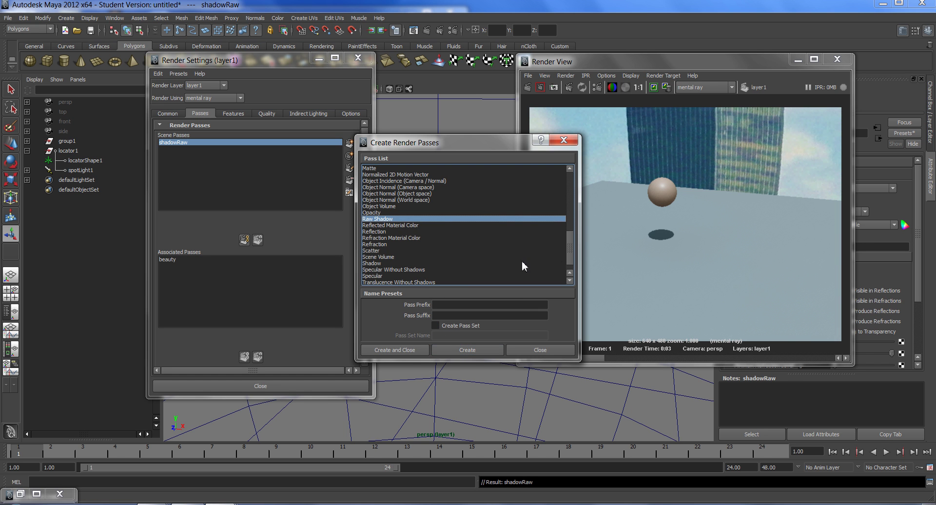
{"action": "left_click", "coordinate": [398, 263]}
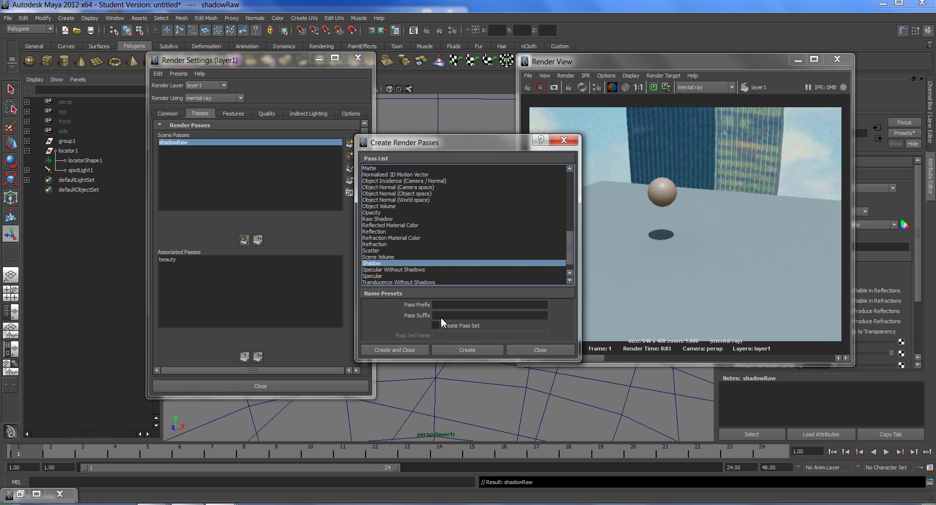
{"action": "left_click", "coordinate": [476, 352]}
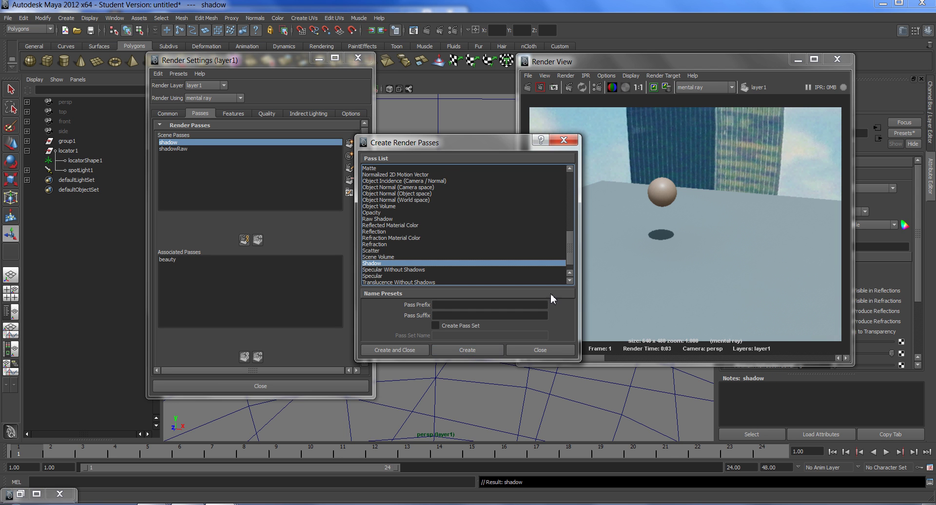
Create a Specular render pass and a Reflection render pass for the scene
{"action": "left_click_drag", "start_coordinate": [572, 252], "coordinate": [569, 255]}
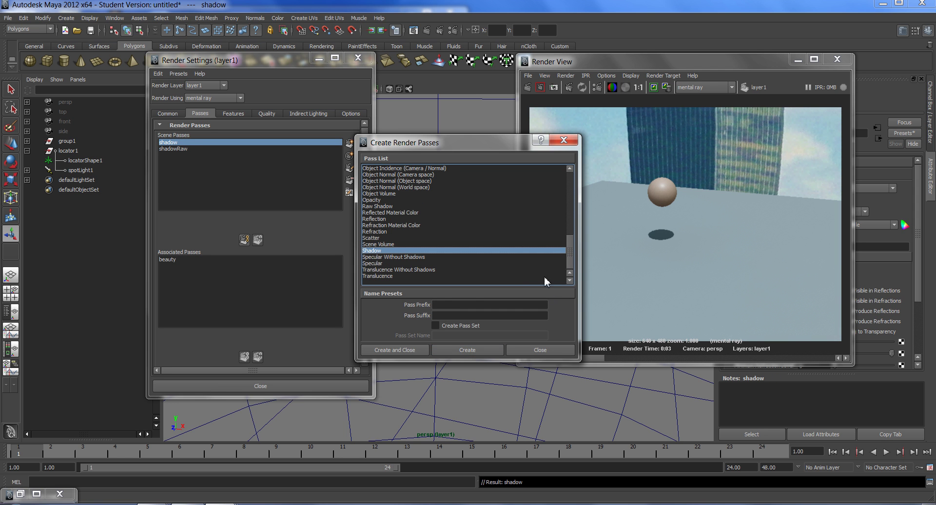
{"action": "left_click", "coordinate": [389, 263]}
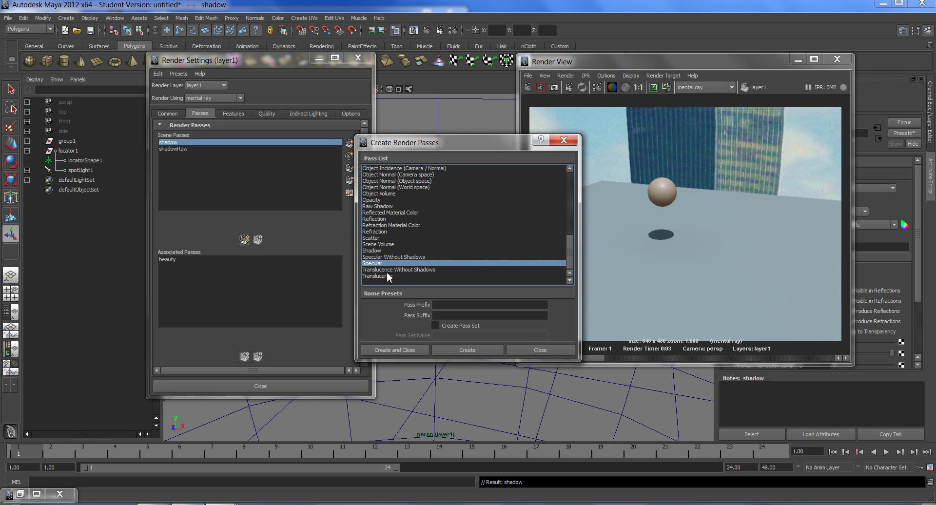
{"action": "left_click", "coordinate": [471, 350]}
{"action": "scroll", "coordinate": [573, 244], "scroll_direction": "up", "scroll_amount": 2}
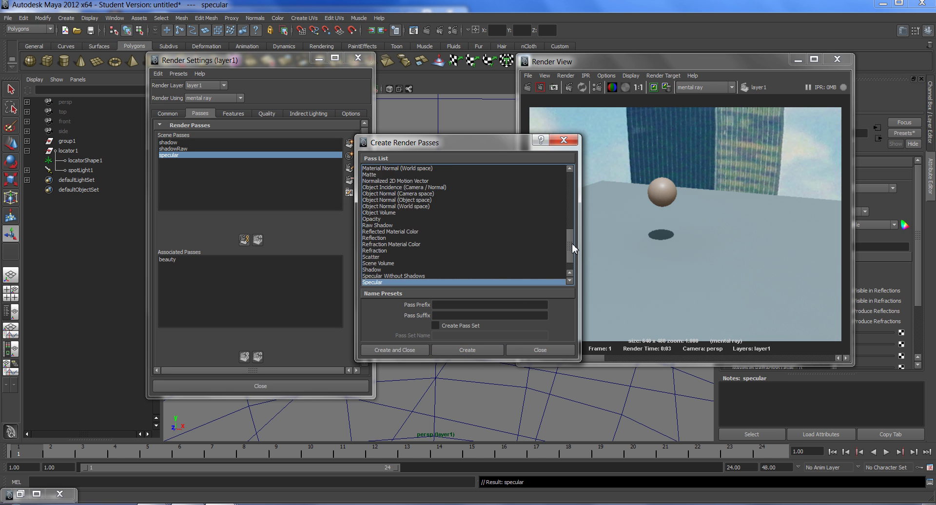
{"action": "mouse_move", "coordinate": [573, 244]}
{"action": "left_mouse_down"}
{"action": "mouse_move", "coordinate": [577, 193]}
{"action": "mouse_move", "coordinate": [573, 250]}
{"action": "left_mouse_up"}
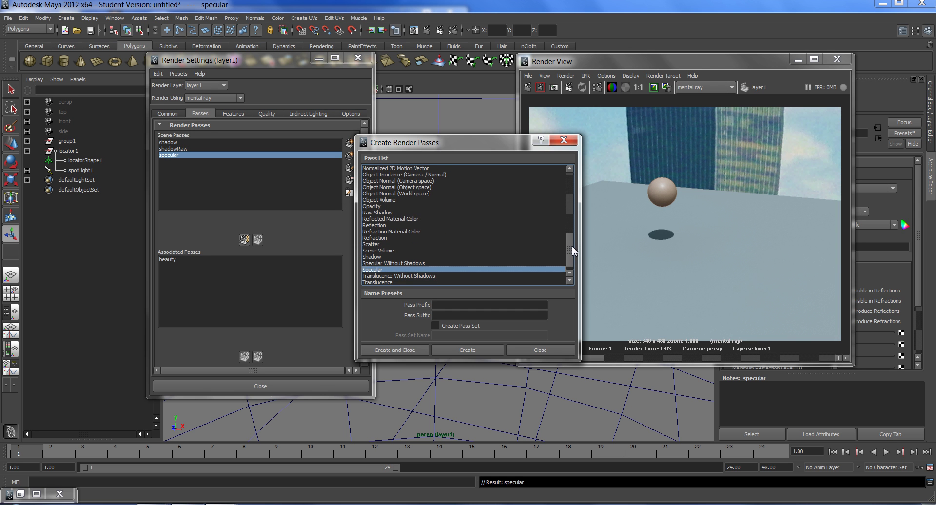
{"action": "left_click", "coordinate": [391, 226]}
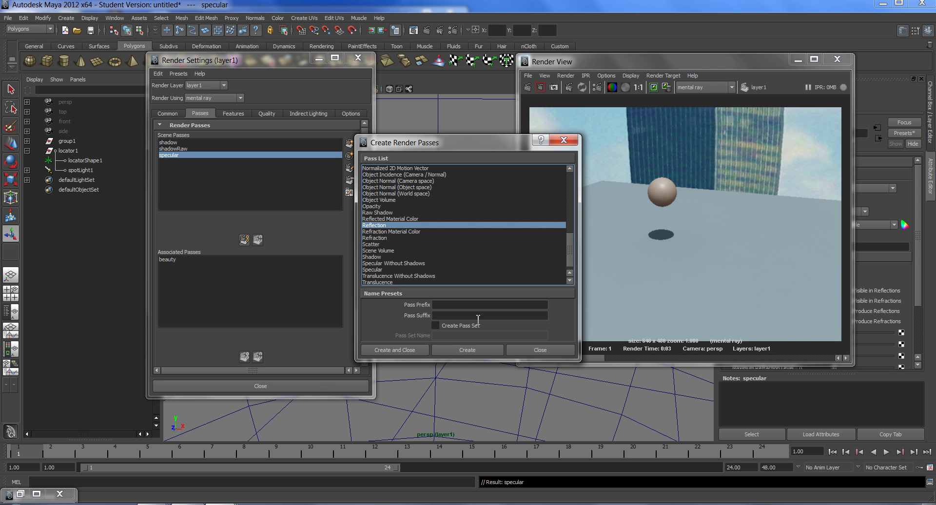
{"action": "left_click", "coordinate": [479, 350]}
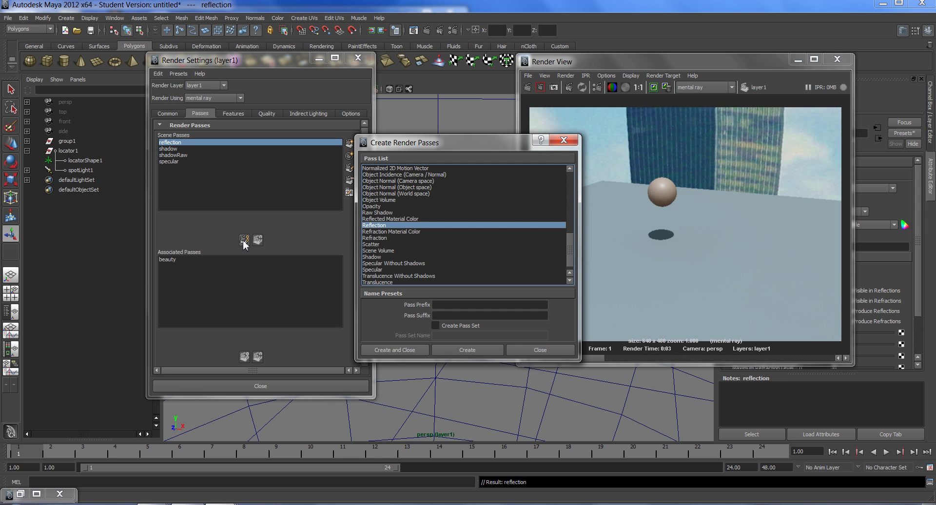
Associate the reflection, shadow, shadowRaw and specular passes with layer1 and render the layer
{"action": "left_click", "coordinate": [541, 351]}
{"action": "left_click", "coordinate": [244, 240]}
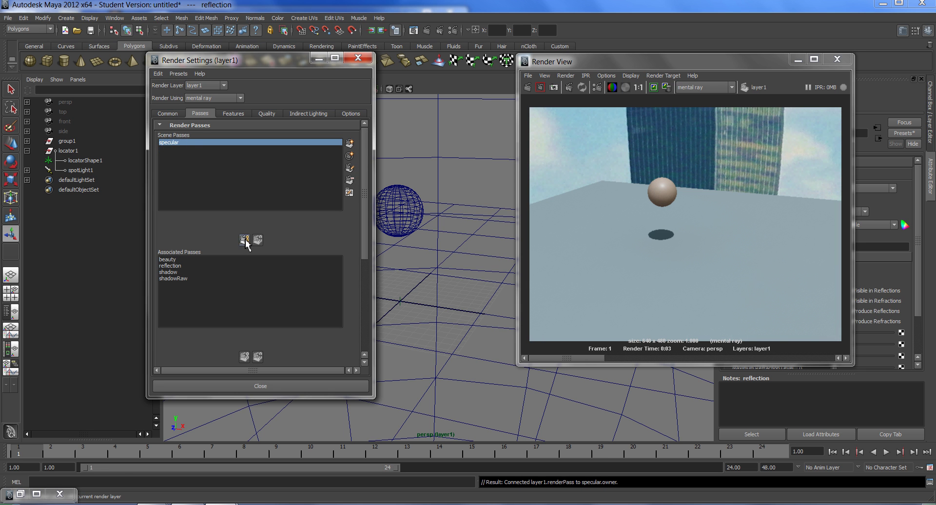
{"action": "left_click", "coordinate": [527, 87]}
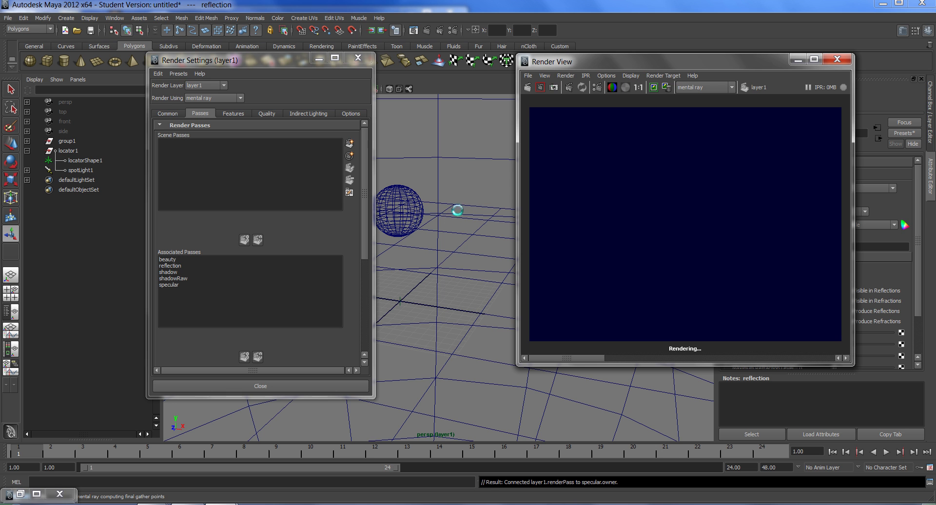
Load the reflection and shadowRaw passes of the new render in turn, inspect each, and close its image
{"action": "left_click", "coordinate": [528, 76]}
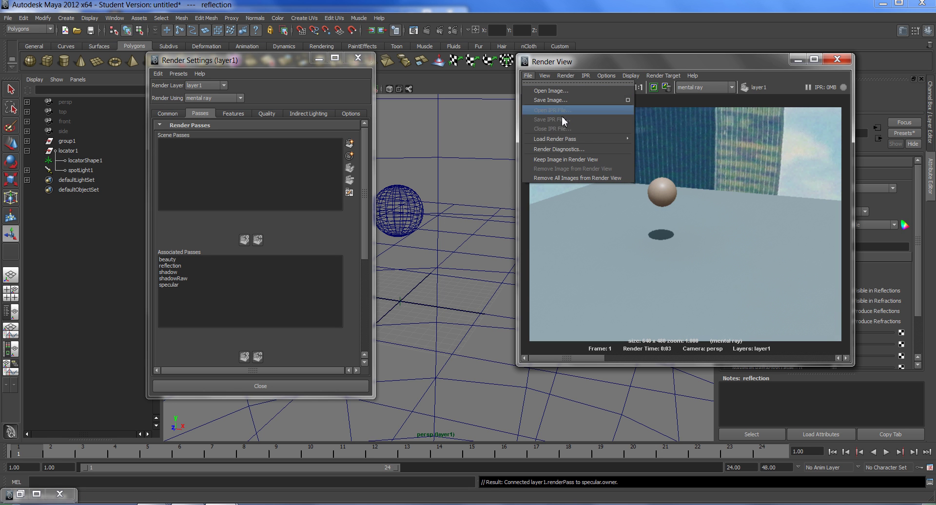
{"action": "left_click", "coordinate": [663, 147]}
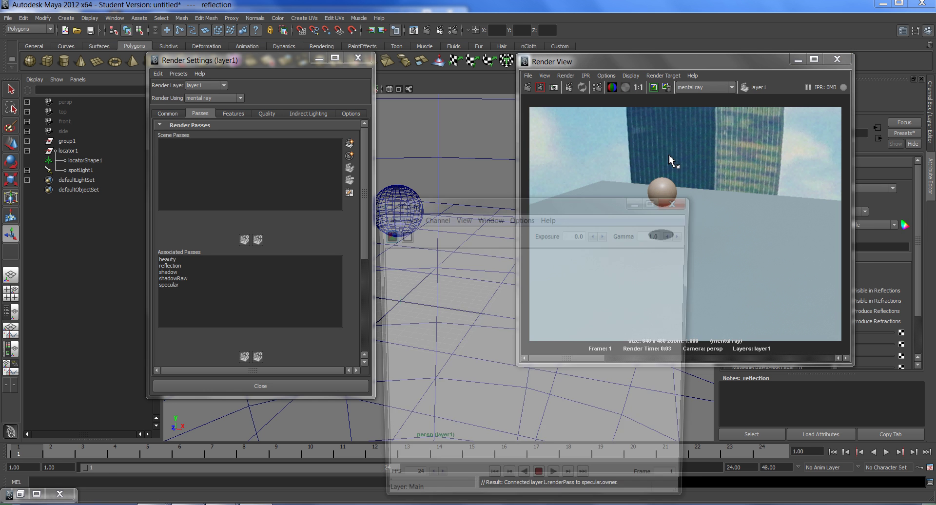
{"action": "left_click", "coordinate": [678, 200]}
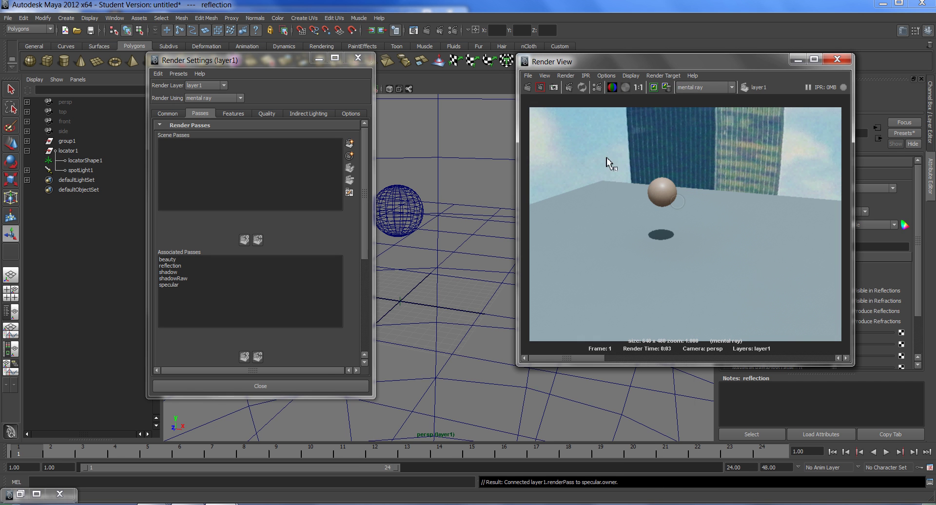
{"action": "left_click", "coordinate": [528, 76]}
{"action": "mouse_move", "coordinate": [578, 142]}
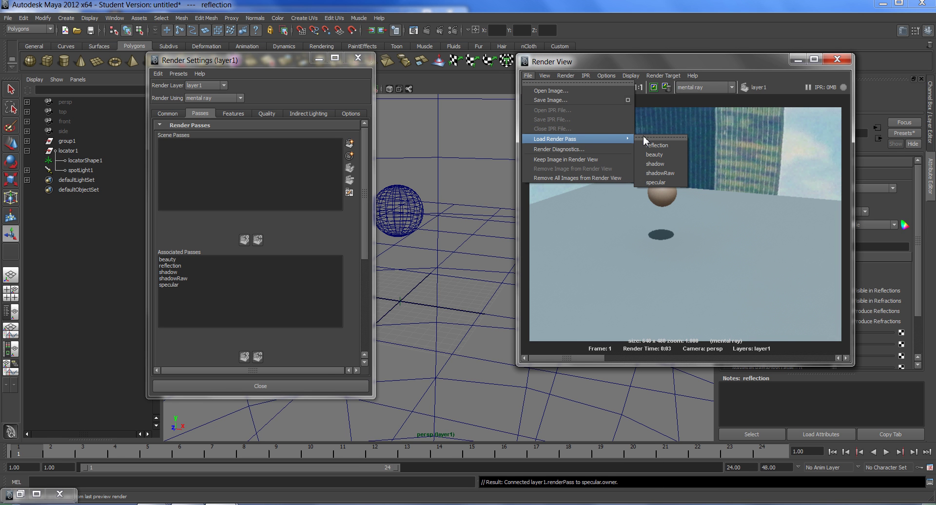
{"action": "left_click", "coordinate": [672, 172]}
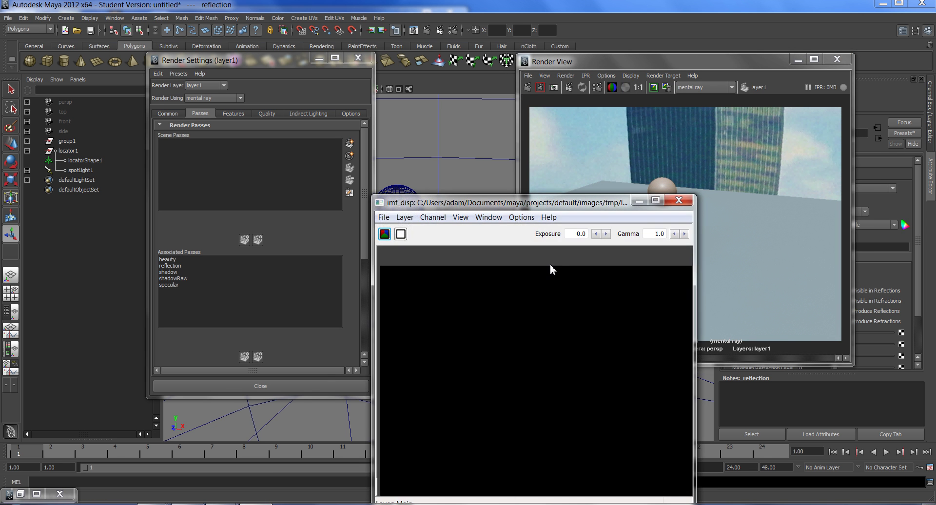
{"action": "left_click", "coordinate": [679, 200]}
Continue checking the remaining render passes through to specular, closing each pass image after inspecting it
{"action": "left_click", "coordinate": [528, 75]}
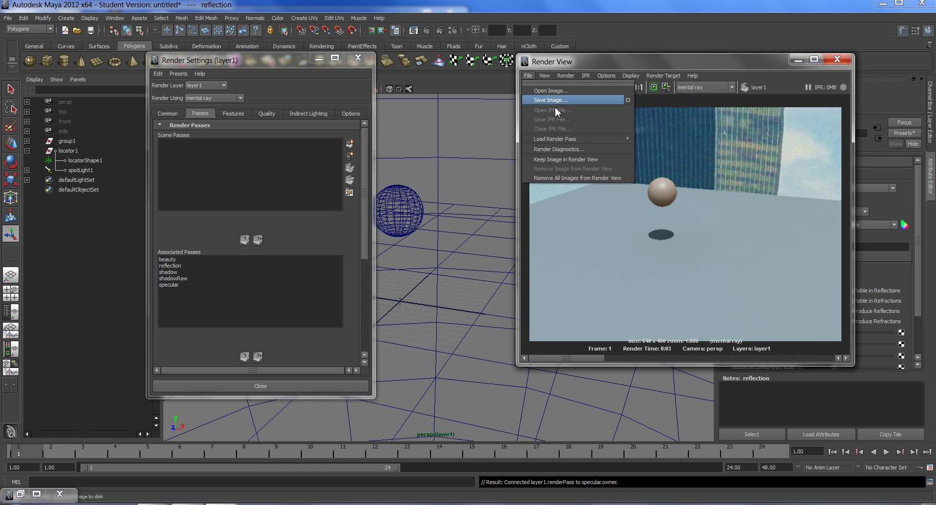
{"action": "mouse_move", "coordinate": [595, 142]}
{"action": "left_click", "coordinate": [674, 178]}
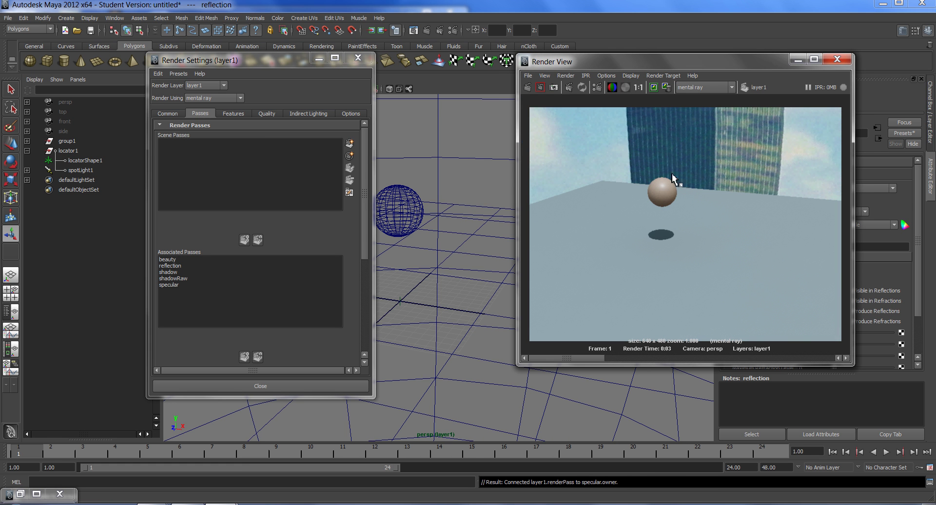
{"action": "left_click", "coordinate": [682, 197]}
{"action": "left_click", "coordinate": [528, 75]}
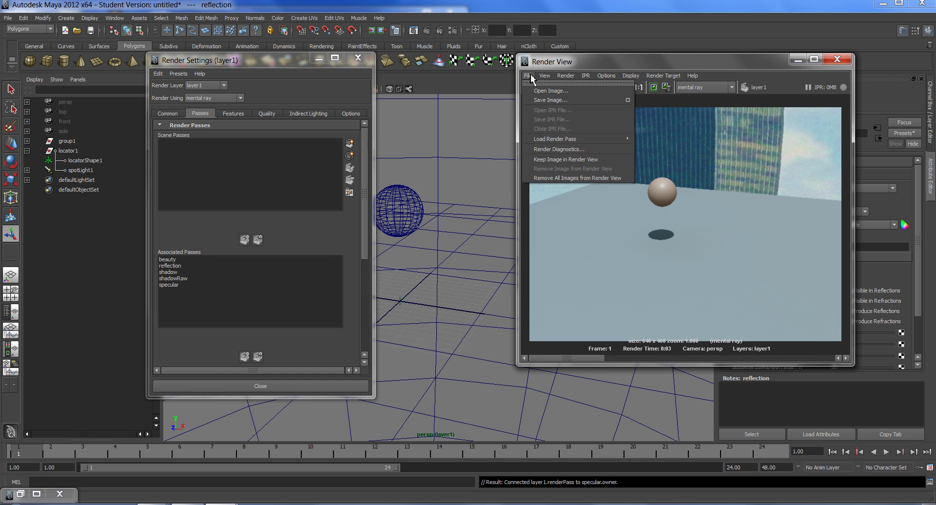
{"action": "mouse_move", "coordinate": [585, 140]}
{"action": "left_click", "coordinate": [676, 187]}
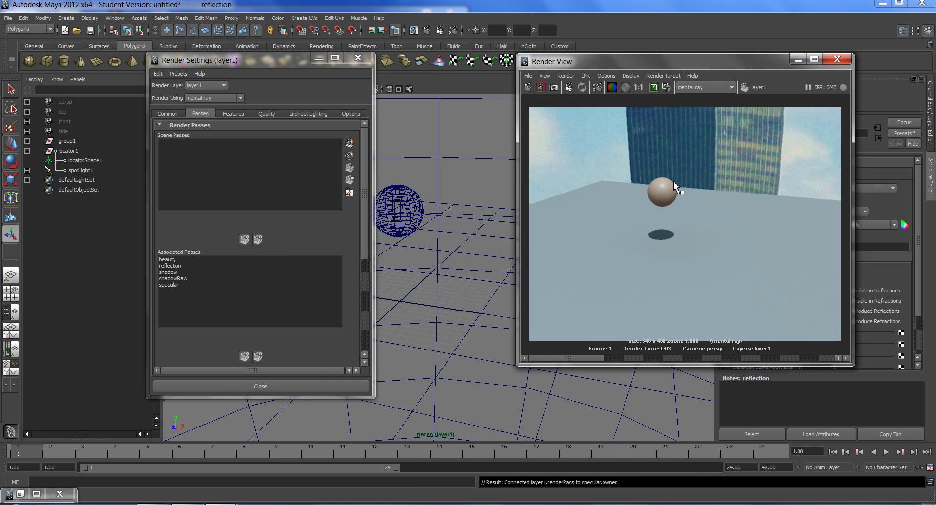
{"action": "left_click", "coordinate": [679, 200]}
Minimize the Render View, select the sphere, and graph the skin material's input and output connections in the Hypershade
{"action": "left_click_drag", "start_coordinate": [664, 64], "coordinate": [594, 60]}
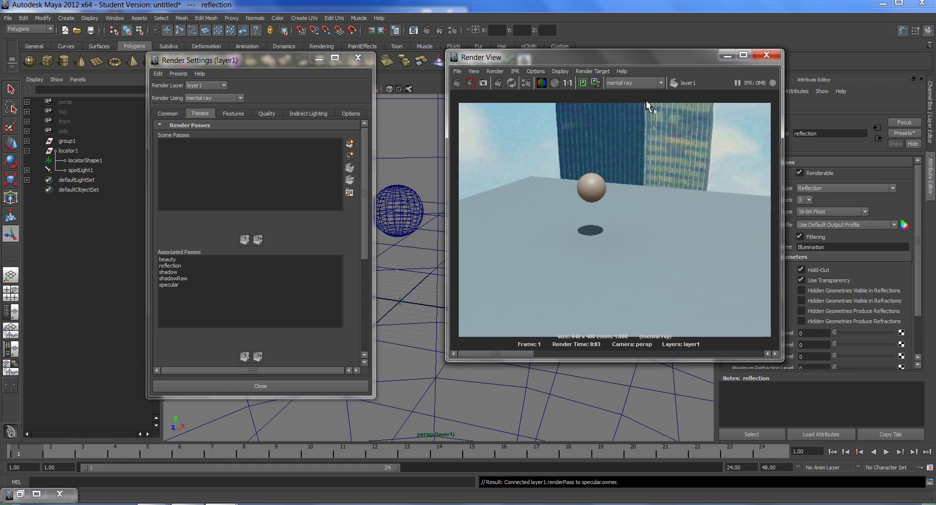
{"action": "left_click", "coordinate": [728, 56]}
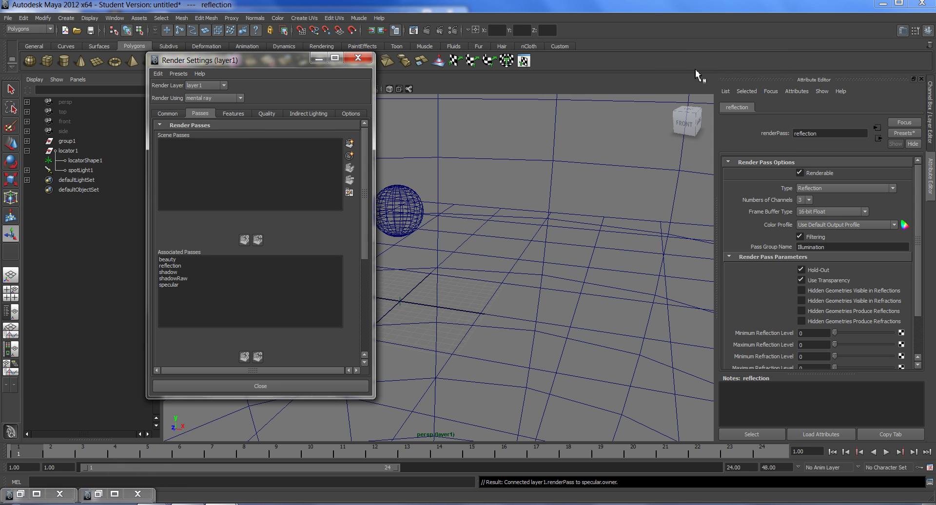
{"action": "left_click", "coordinate": [418, 195]}
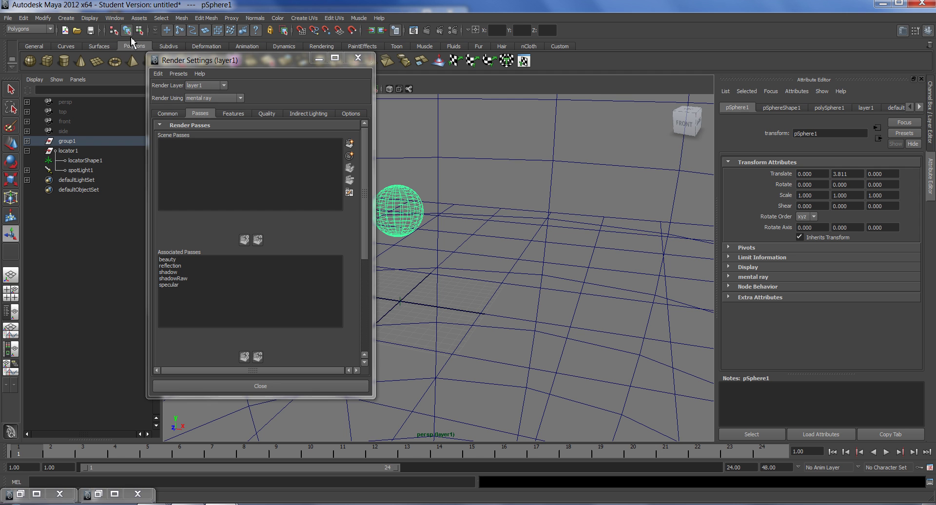
{"action": "left_click", "coordinate": [115, 18]}
{"action": "mouse_move", "coordinate": [153, 46]}
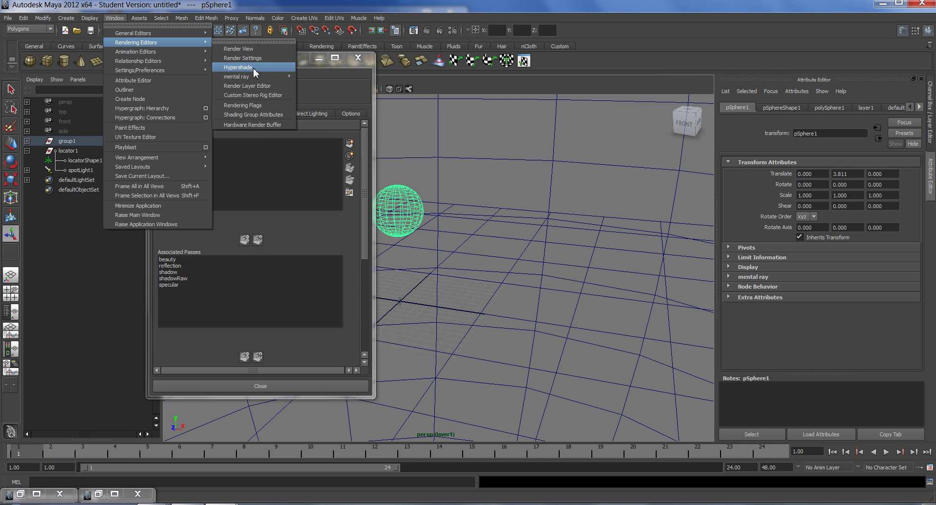
{"action": "left_click", "coordinate": [234, 61]}
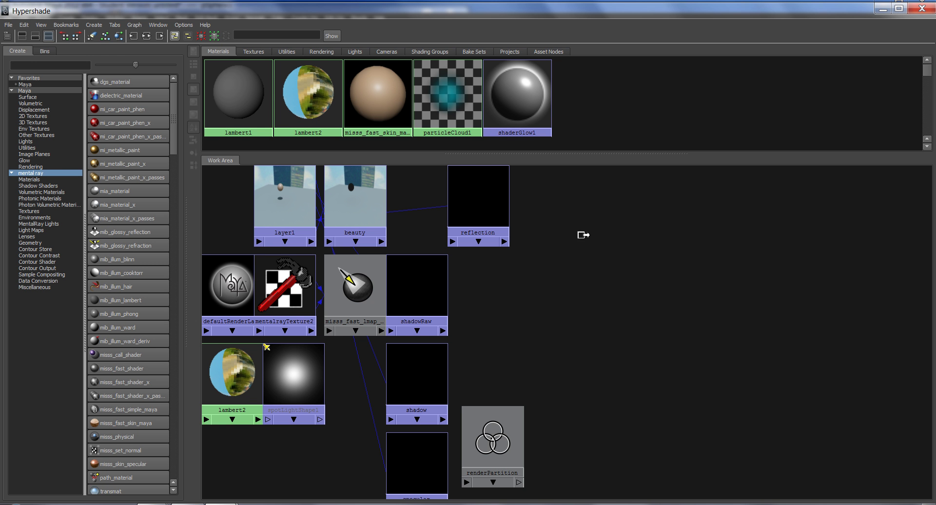
{"action": "left_click", "coordinate": [378, 93]}
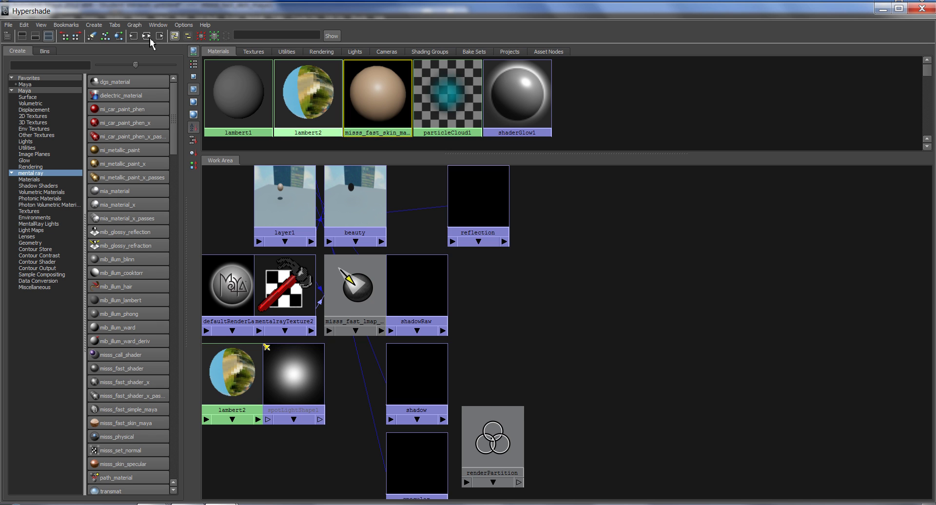
{"action": "left_click", "coordinate": [146, 36]}
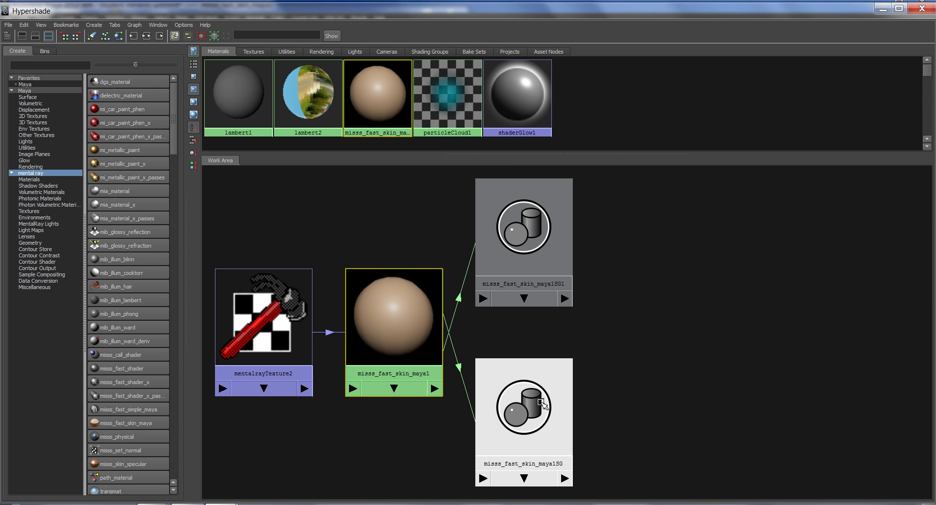
Examine the custom shader assignments of the misss_fast_skin_maya1SG shading group, moving the Hypershade aside to see its attributes
{"action": "left_click_drag", "start_coordinate": [541, 403], "coordinate": [562, 362]}
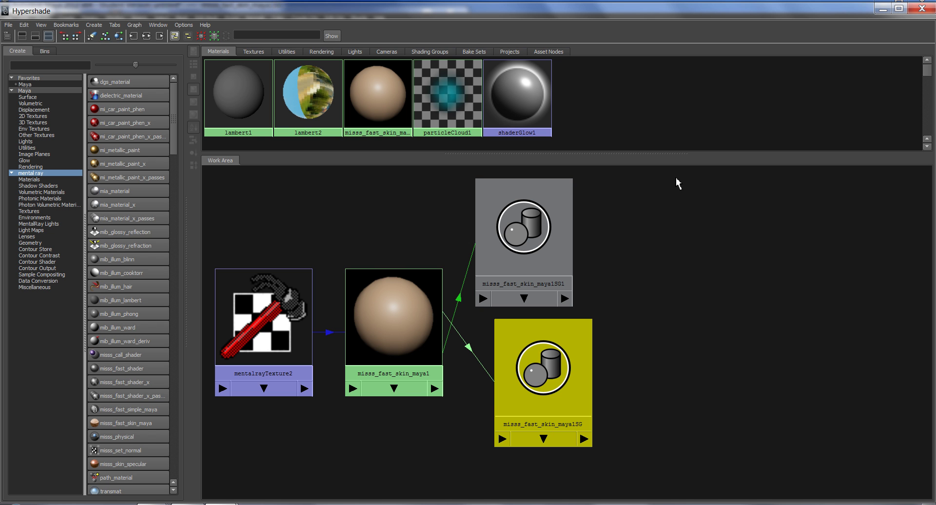
{"action": "left_click_drag", "start_coordinate": [715, 11], "coordinate": [377, 66]}
{"action": "left_click", "coordinate": [761, 243]}
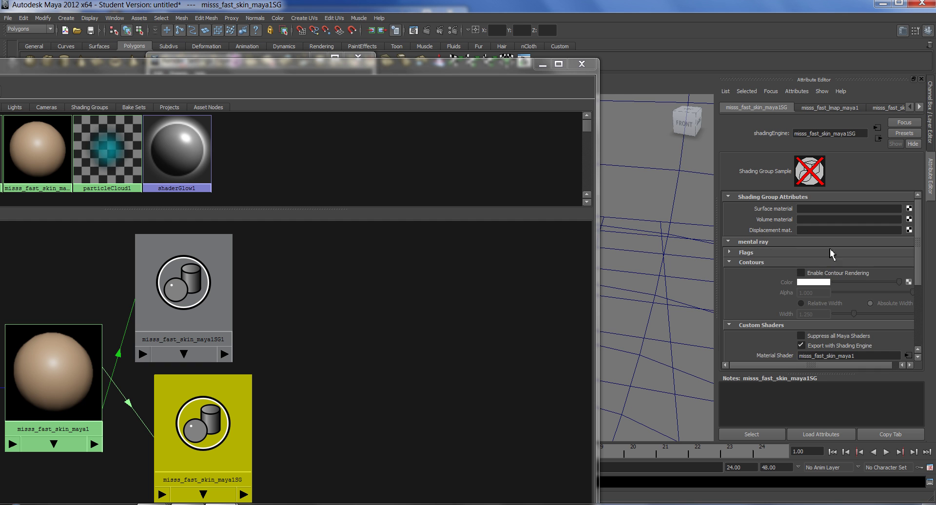
{"action": "left_click_drag", "start_coordinate": [920, 280], "coordinate": [916, 345]}
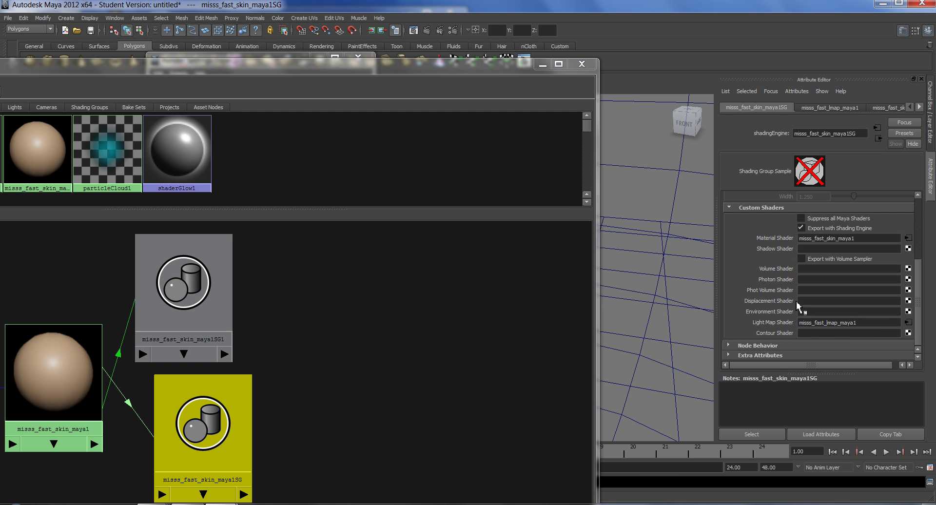
{"action": "left_click_drag", "start_coordinate": [382, 72], "coordinate": [469, 59]}
Examine the misss_fast_skin_maya1 material's Specularity attributes, including its Overall Weight
{"action": "left_click", "coordinate": [151, 338]}
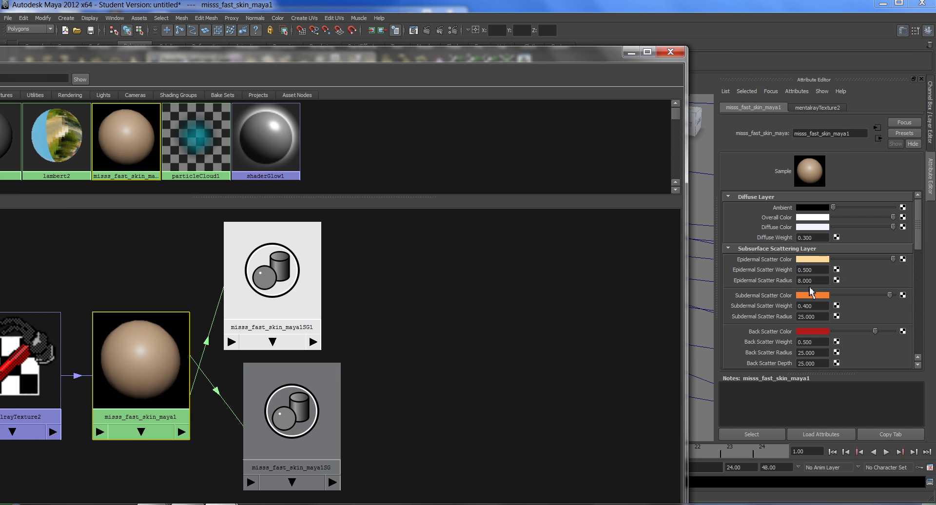
{"action": "left_click_drag", "start_coordinate": [919, 248], "coordinate": [903, 292]}
{"action": "left_click_drag", "start_coordinate": [822, 240], "coordinate": [779, 238]}
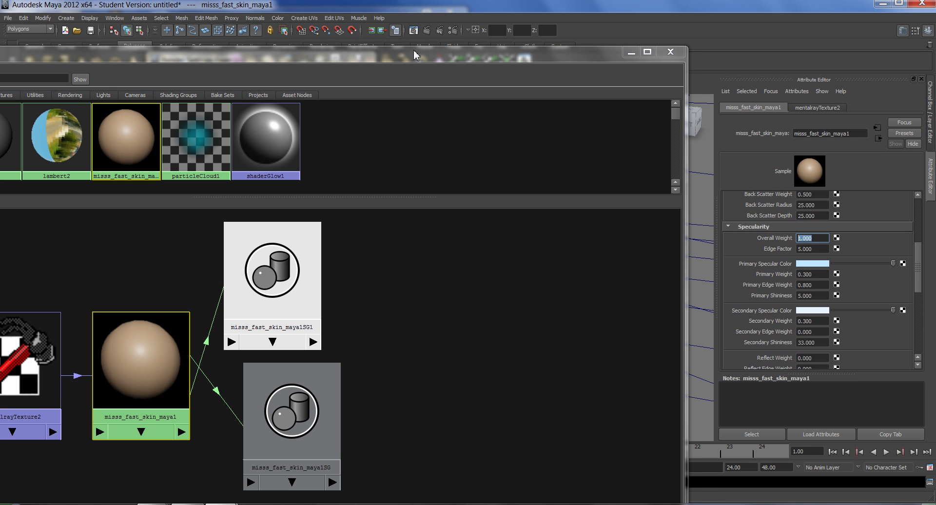
Create a mia_material_x_passes material in the Hypershade and place its node above the skin material in the work area
{"action": "left_click_drag", "start_coordinate": [414, 50], "coordinate": [415, 56]}
{"action": "left_click_drag", "start_coordinate": [488, 65], "coordinate": [753, 28]}
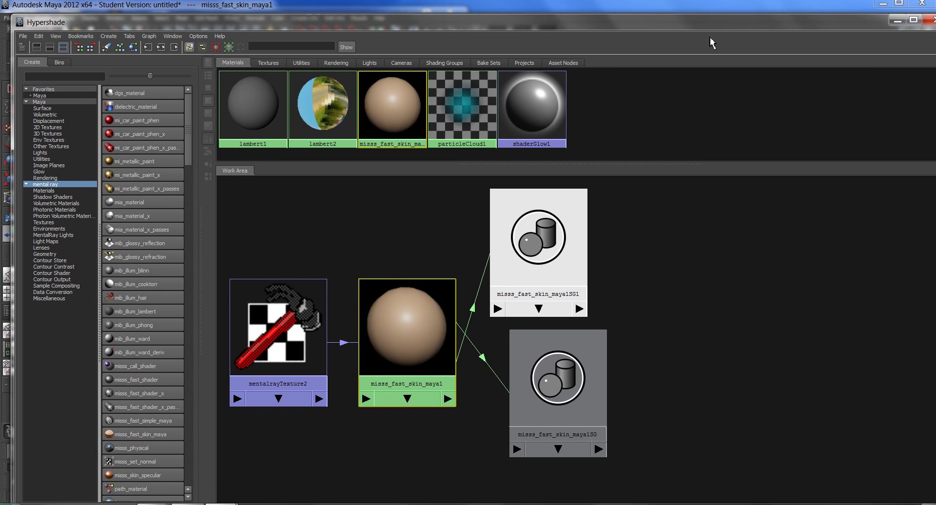
{"action": "left_click", "coordinate": [164, 236]}
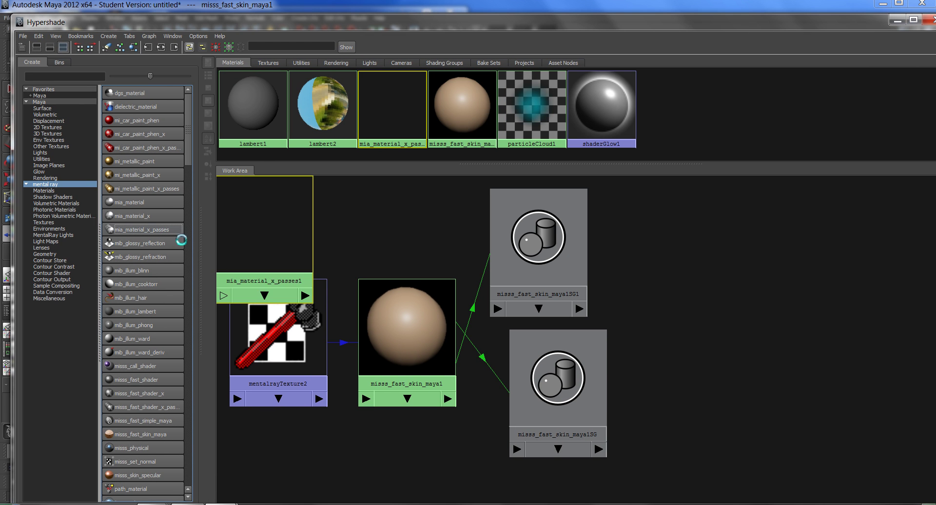
{"action": "left_click_drag", "start_coordinate": [272, 224], "coordinate": [414, 228]}
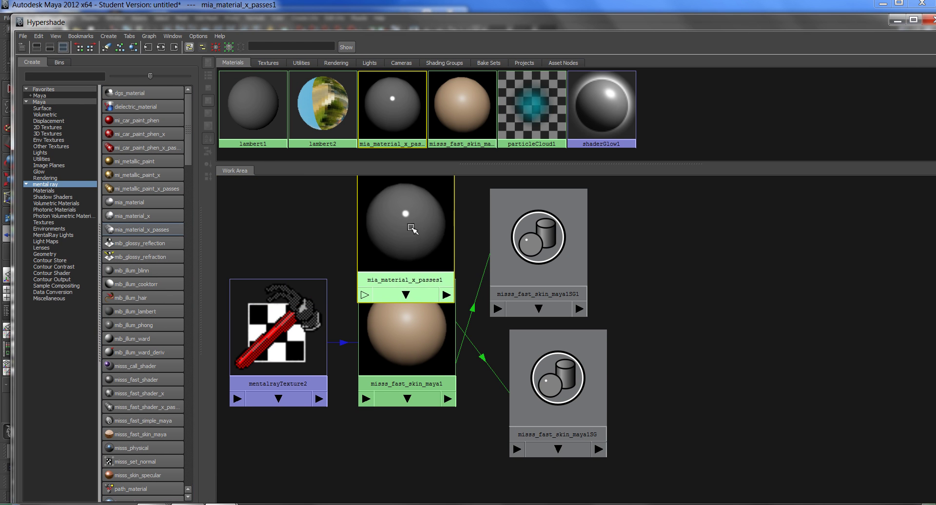
Connect mia_material_x_passes1 to the Shadow Shader of the misss_fast_skin_maya1SG shading group
{"action": "left_click_drag", "start_coordinate": [653, 26], "coordinate": [317, 17]}
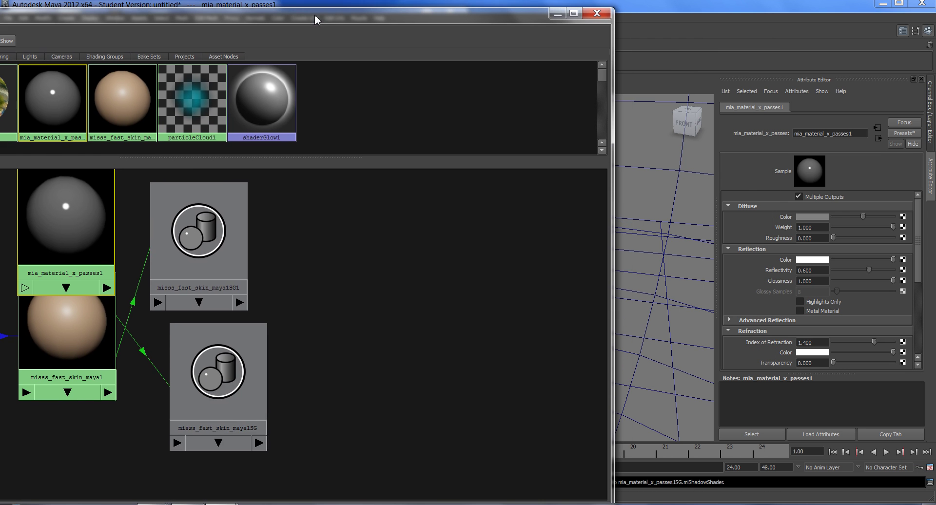
{"action": "left_click", "coordinate": [228, 362]}
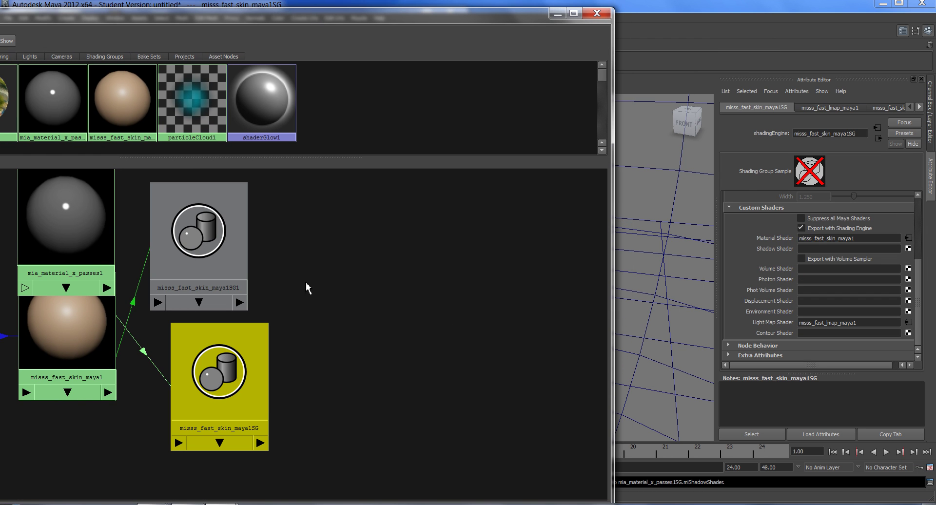
{"action": "middle_click_drag", "start_coordinate": [116, 224], "coordinate": [767, 251]}
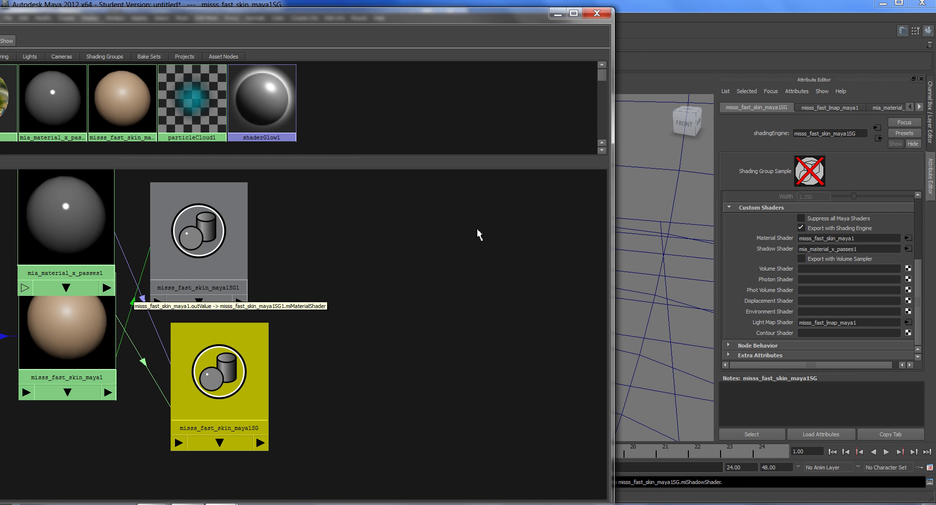
Move the Hypershade out of the way and render the current frame of layer1 with mental ray
{"action": "left_click_drag", "start_coordinate": [524, 13], "coordinate": [533, 42]}
{"action": "left_click_drag", "start_coordinate": [545, 88], "coordinate": [528, 187]}
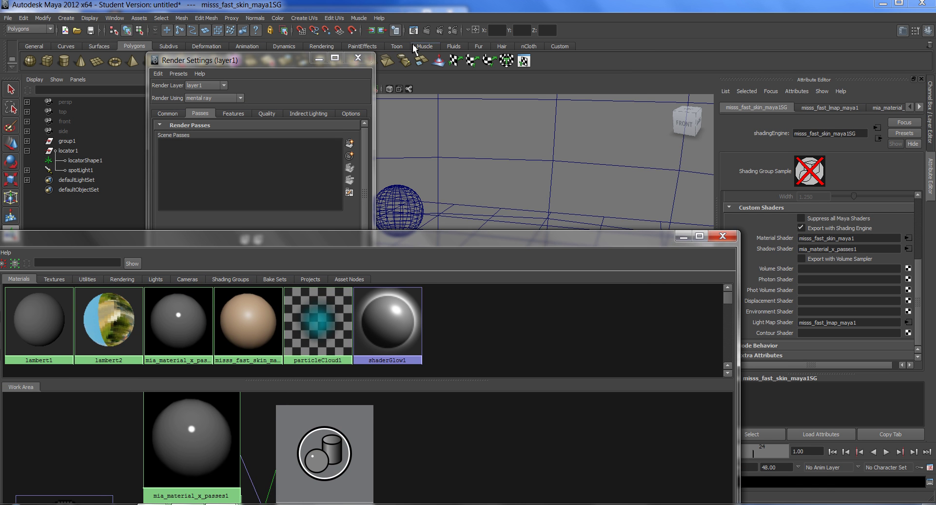
{"action": "left_click", "coordinate": [427, 31]}
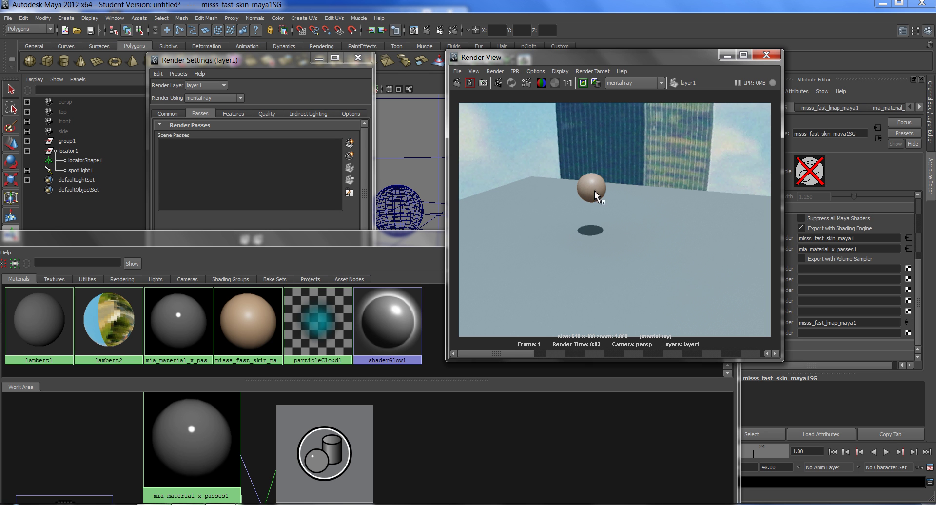
Inspect the reflection and beauty render passes, closing each pass image after viewing it
{"action": "left_click", "coordinate": [457, 71]}
{"action": "mouse_move", "coordinate": [515, 139]}
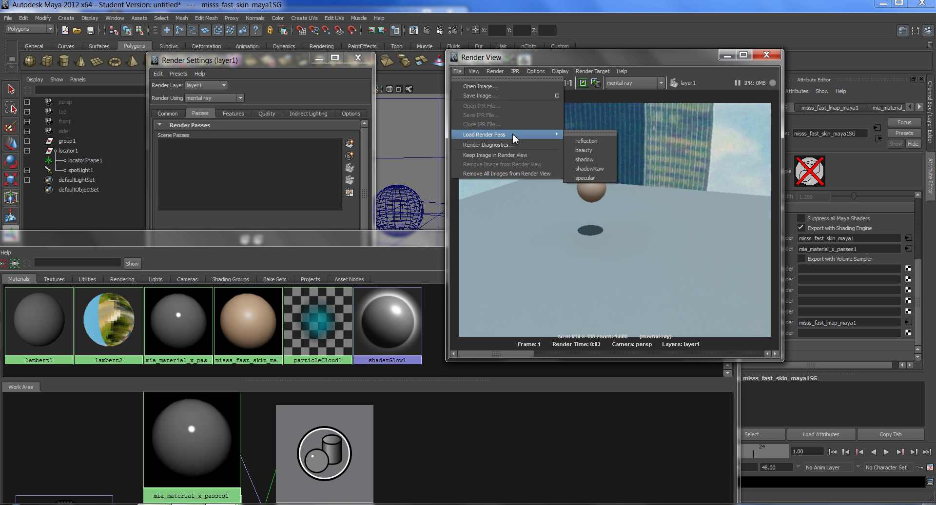
{"action": "left_click", "coordinate": [601, 142]}
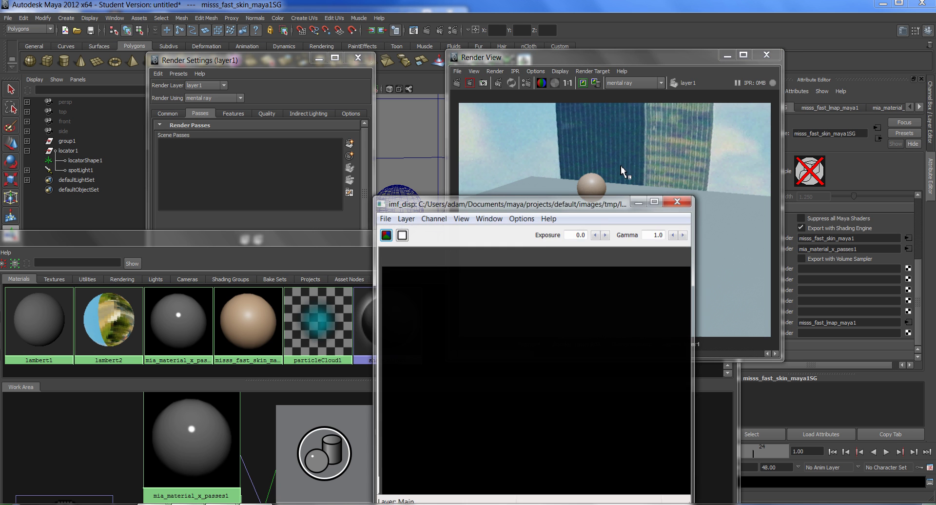
{"action": "left_click", "coordinate": [680, 202]}
{"action": "left_click", "coordinate": [458, 71]}
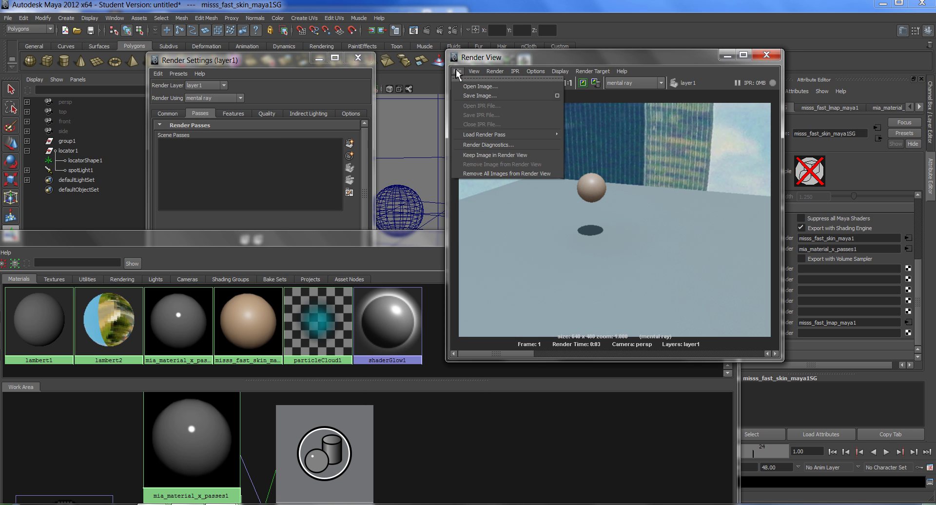
{"action": "mouse_move", "coordinate": [522, 140]}
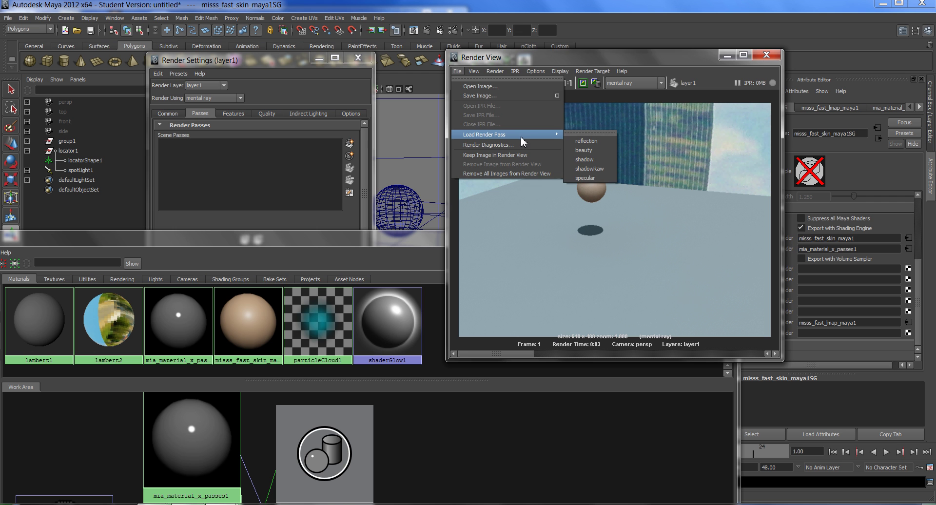
{"action": "left_click", "coordinate": [596, 152]}
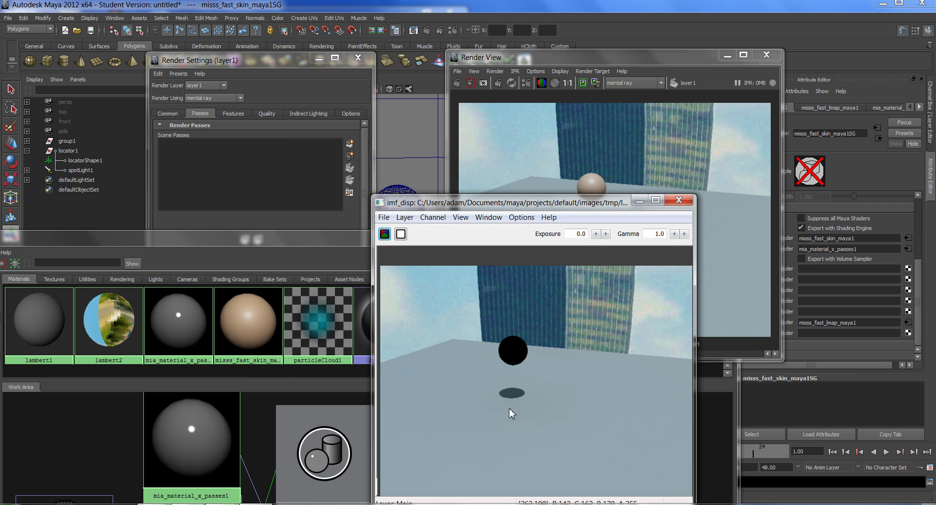
{"action": "left_click", "coordinate": [679, 201]}
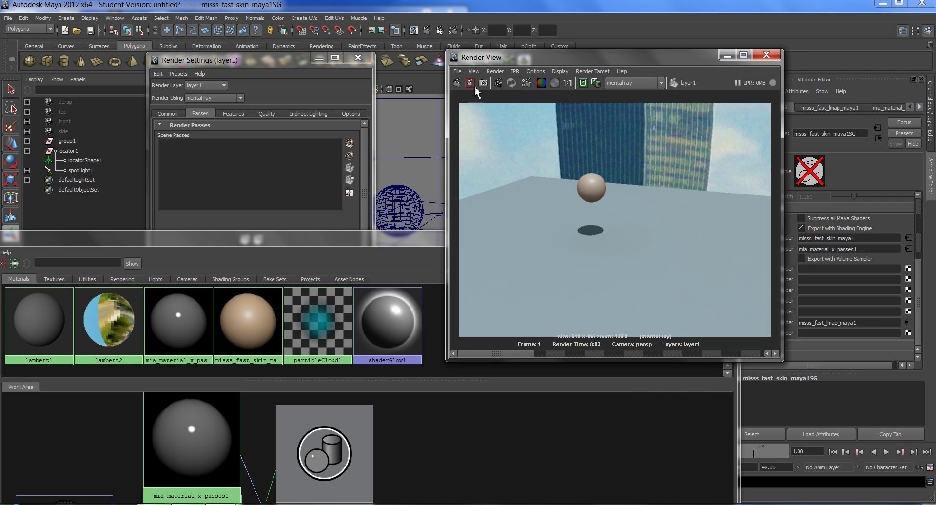
Inspect the shadow, shadowRaw and specular render passes, closing each pass image after viewing it
{"action": "left_click", "coordinate": [458, 71]}
{"action": "mouse_move", "coordinate": [510, 136]}
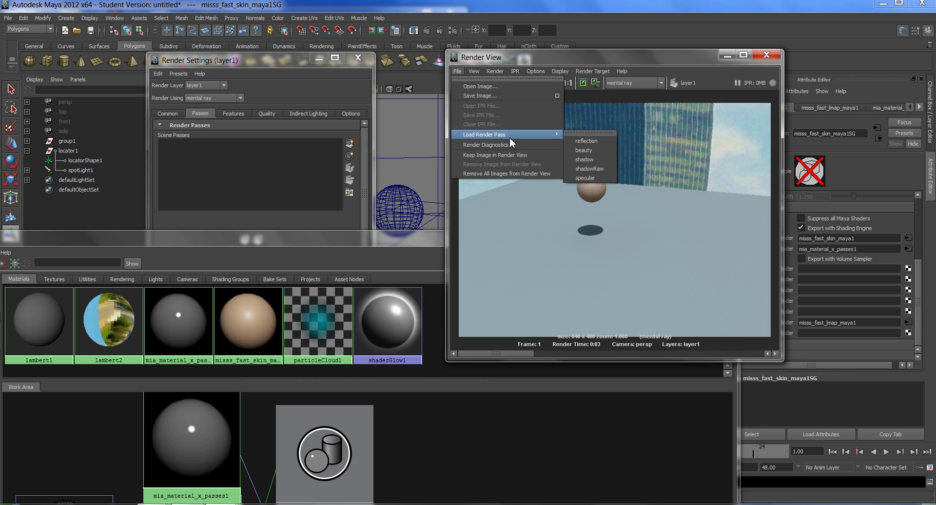
{"action": "left_click", "coordinate": [607, 162]}
{"action": "left_click", "coordinate": [675, 202]}
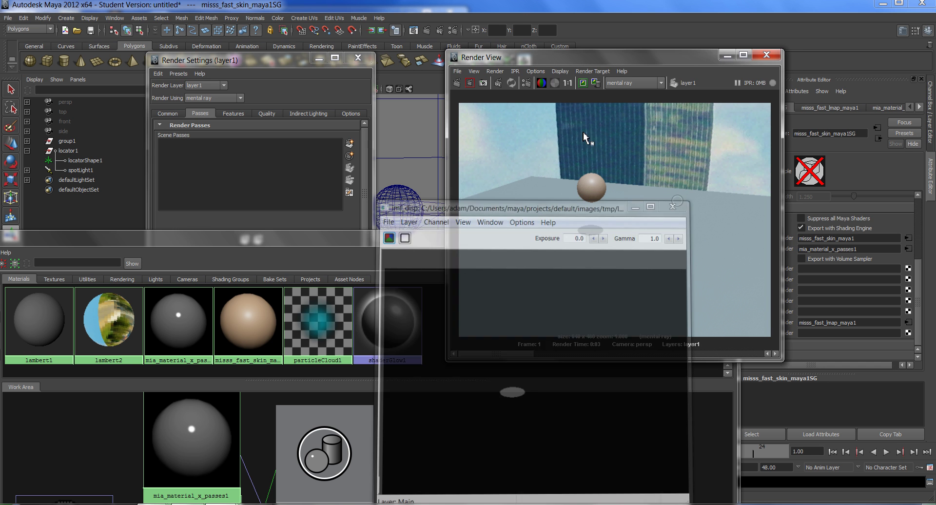
{"action": "left_click", "coordinate": [459, 71]}
{"action": "mouse_move", "coordinate": [525, 140]}
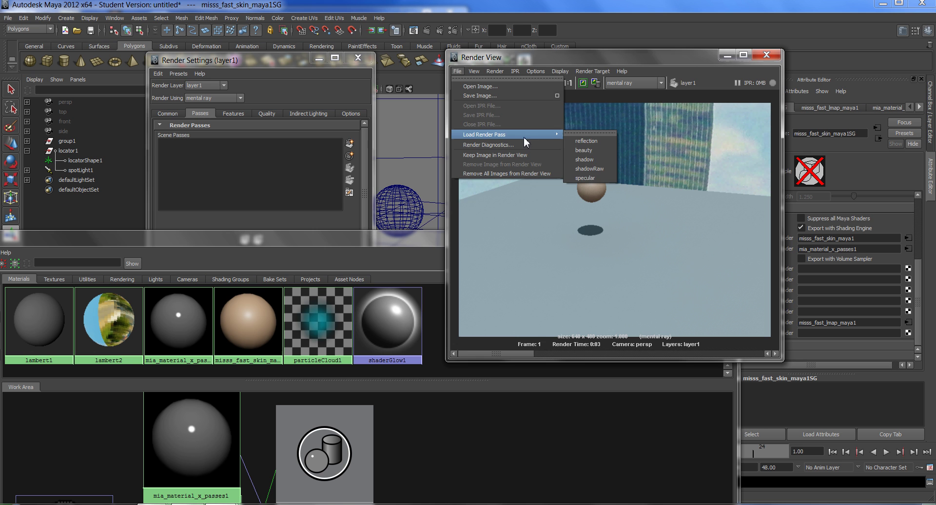
{"action": "left_click", "coordinate": [610, 174]}
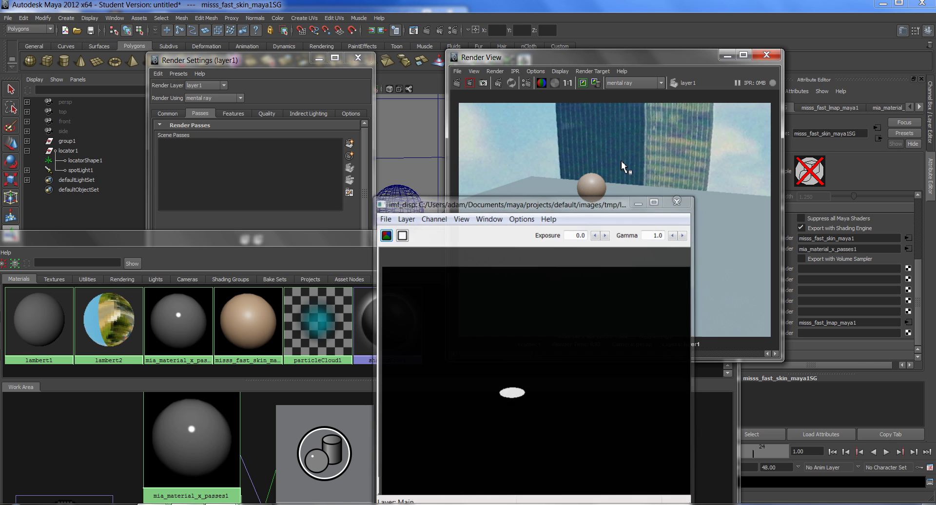
{"action": "left_click", "coordinate": [683, 208]}
{"action": "left_click", "coordinate": [458, 72]}
{"action": "mouse_move", "coordinate": [512, 134]}
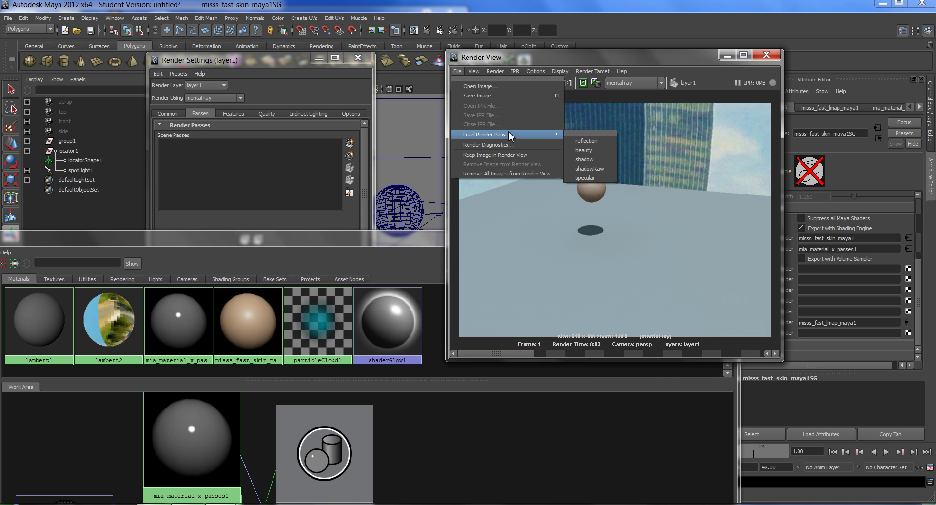
{"action": "left_click", "coordinate": [603, 179]}
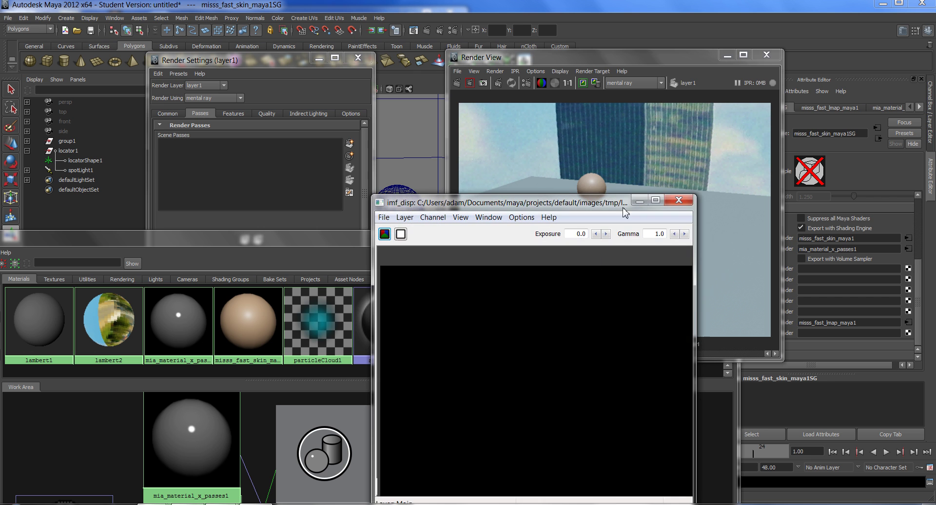
{"action": "left_click", "coordinate": [683, 204]}
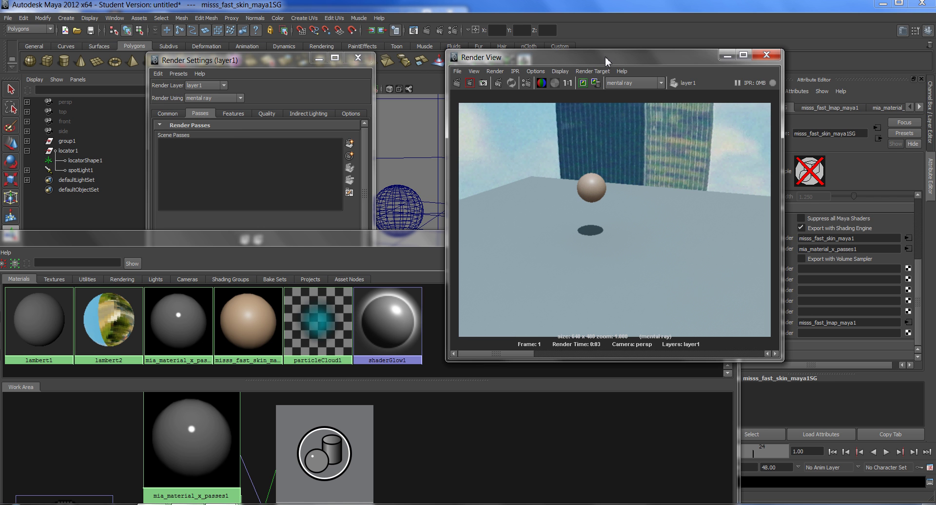
Rearrange the windows and move the mia_material_x_passes1 node clear of the skin material, leaving it selected
{"action": "left_click_drag", "start_coordinate": [605, 56], "coordinate": [630, 40]}
{"action": "left_click_drag", "start_coordinate": [432, 241], "coordinate": [448, 135]}
{"action": "left_click_drag", "start_coordinate": [601, 46], "coordinate": [573, 38]}
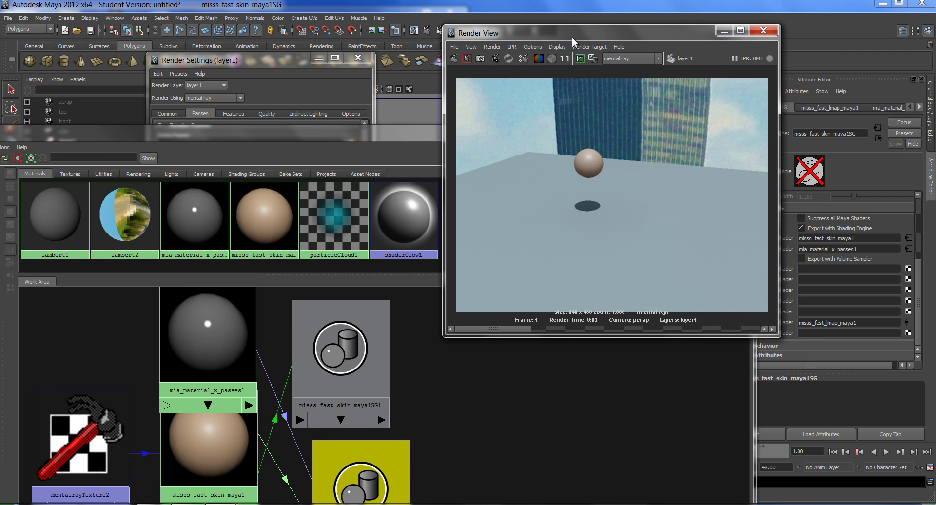
{"action": "left_click_drag", "start_coordinate": [227, 338], "coordinate": [487, 361]}
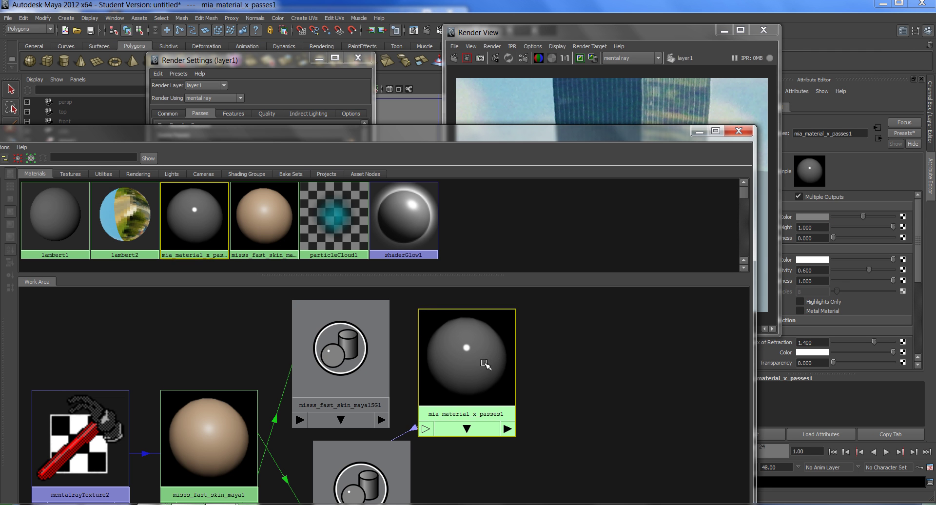
{"action": "middle_click_drag", "start_coordinate": [205, 439], "coordinate": [467, 365]}
{"action": "left_click", "coordinate": [575, 344]}
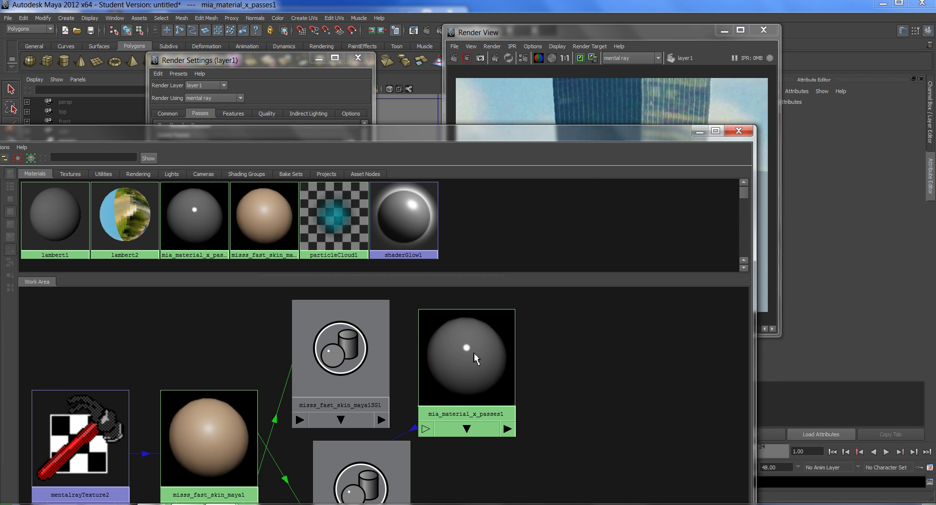
{"action": "left_click", "coordinate": [474, 352]}
Minimize the Render View and connect misss_fast_skin_maya1 to the Additional Color in mia_material_x_passes1's Advanced attributes
{"action": "left_click_drag", "start_coordinate": [578, 131], "coordinate": [521, 98]}
{"action": "left_click", "coordinate": [725, 31]}
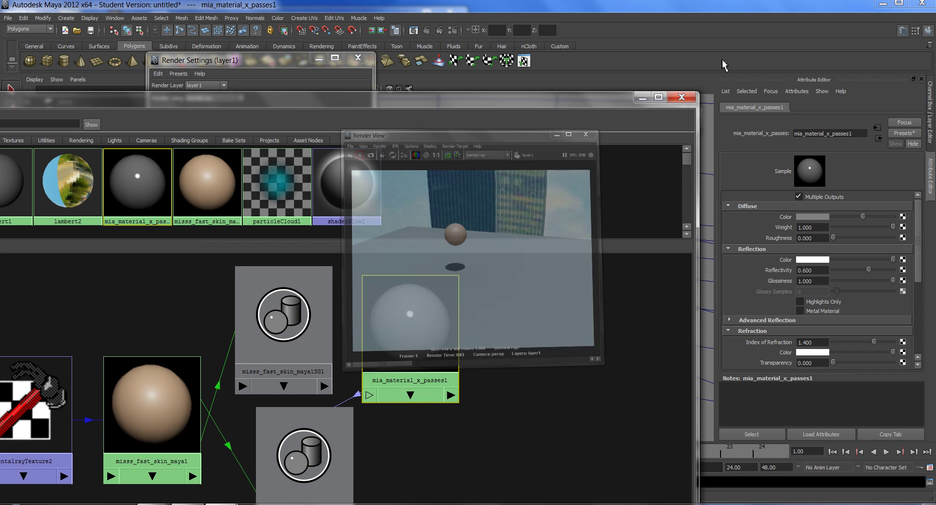
{"action": "left_click_drag", "start_coordinate": [918, 250], "coordinate": [923, 326]}
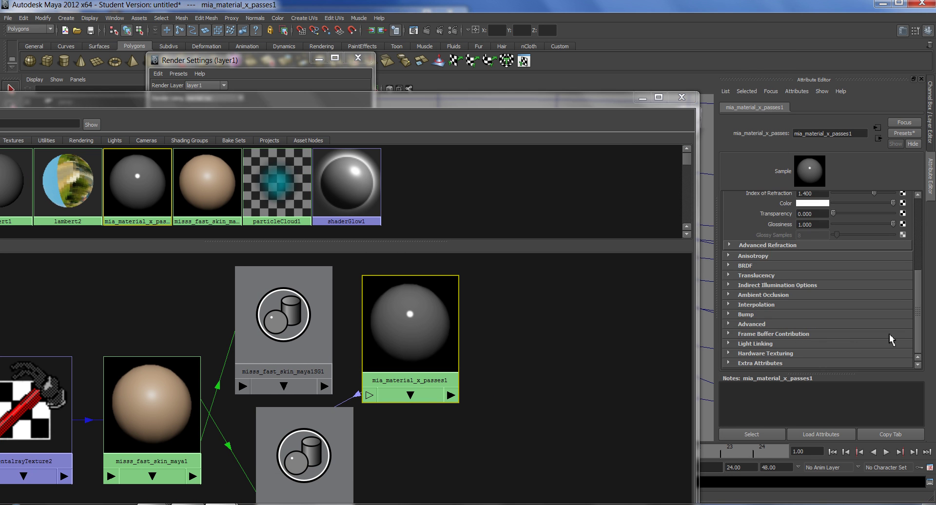
{"action": "left_click", "coordinate": [754, 325]}
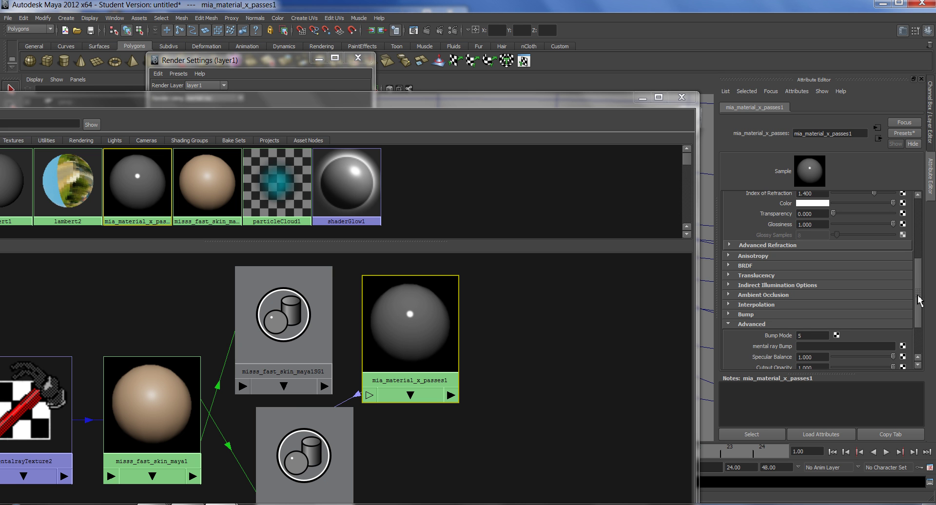
{"action": "left_click_drag", "start_coordinate": [919, 299], "coordinate": [925, 336]}
{"action": "middle_click_drag", "start_coordinate": [168, 406], "coordinate": [771, 320]}
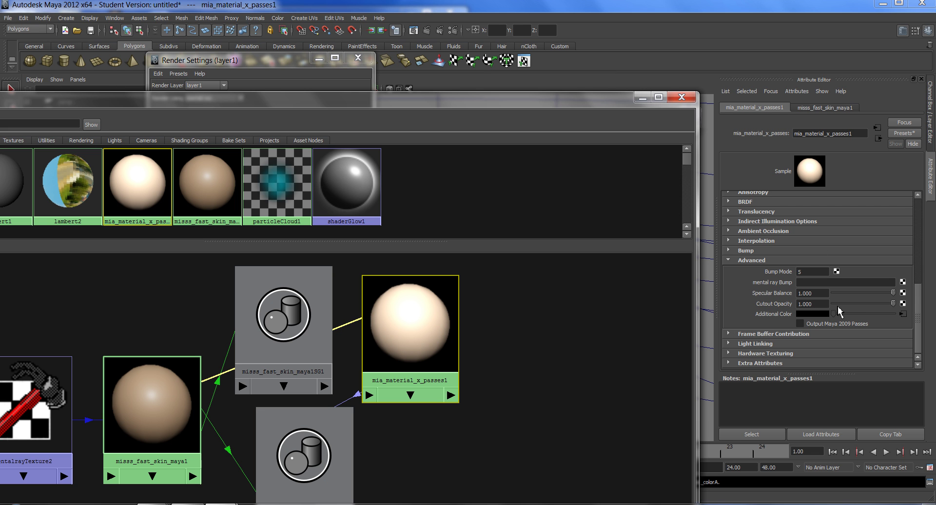
Set mia_material_x_passes1's diffuse Color to black and misss_fast_skin_maya1's specularity Overall Weight to 0
{"action": "left_click_drag", "start_coordinate": [920, 327], "coordinate": [921, 226]}
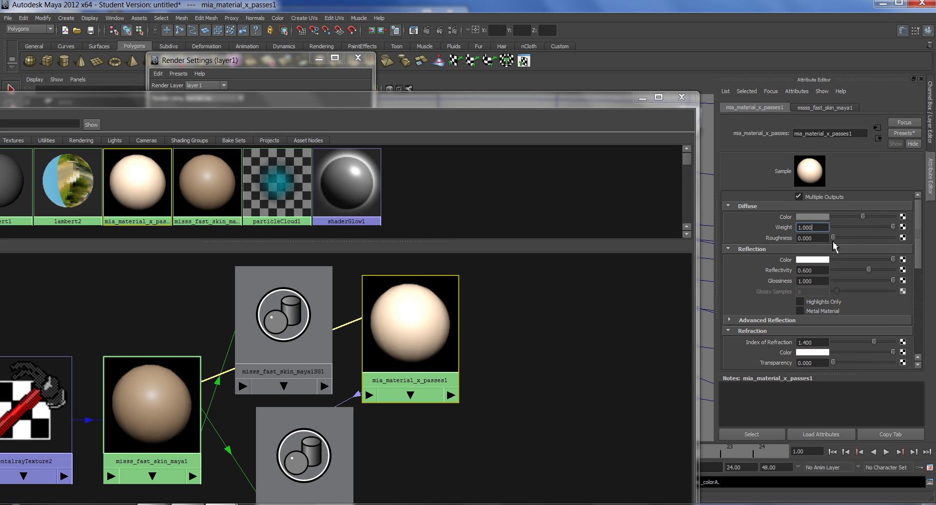
{"action": "left_click_drag", "start_coordinate": [863, 218], "coordinate": [835, 220]}
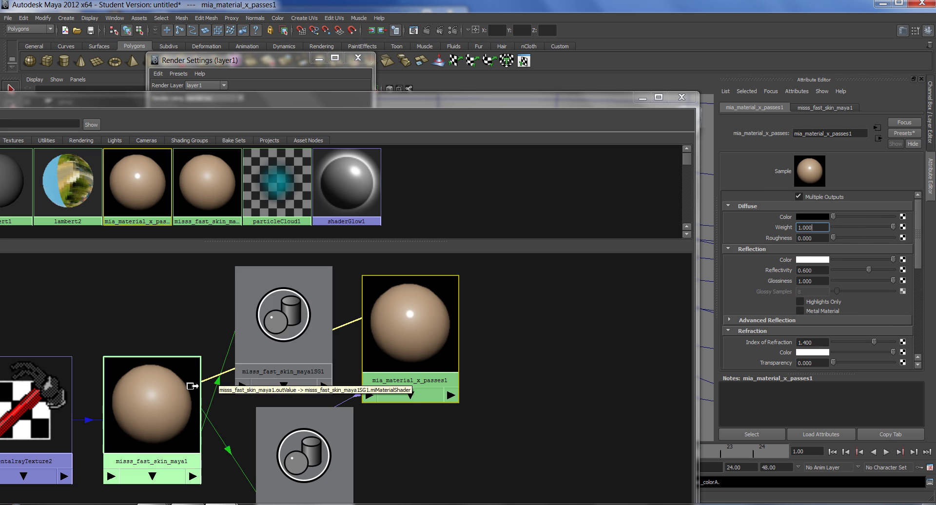
{"action": "left_click", "coordinate": [156, 393]}
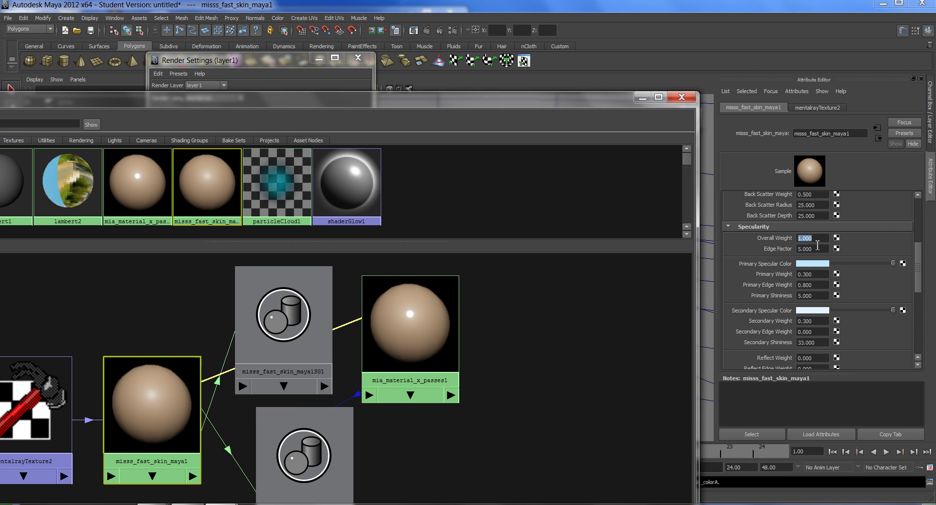
{"action": "left_click_drag", "start_coordinate": [824, 238], "coordinate": [777, 237]}
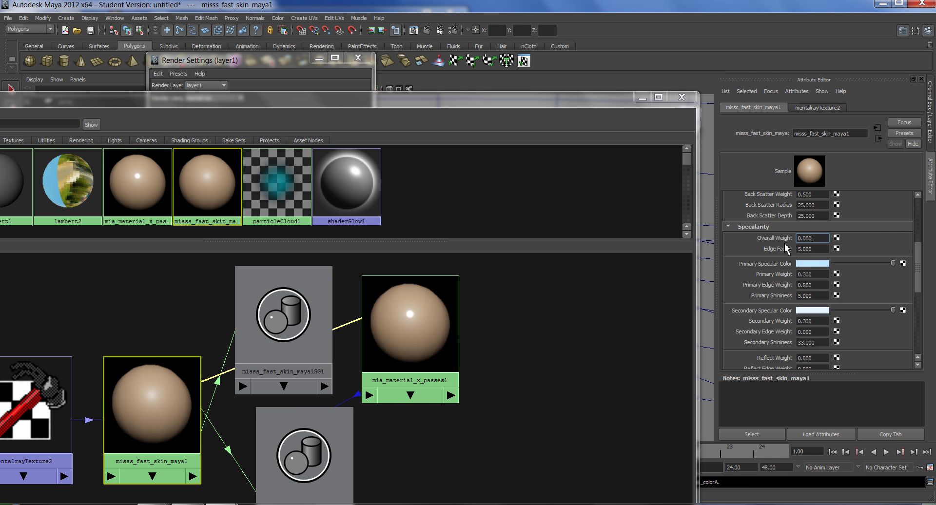
Select the sphere in the viewport and assign mia_material_x_passes1 to it
{"action": "left_click_drag", "start_coordinate": [462, 107], "coordinate": [459, 254]}
{"action": "left_click", "coordinate": [414, 217]}
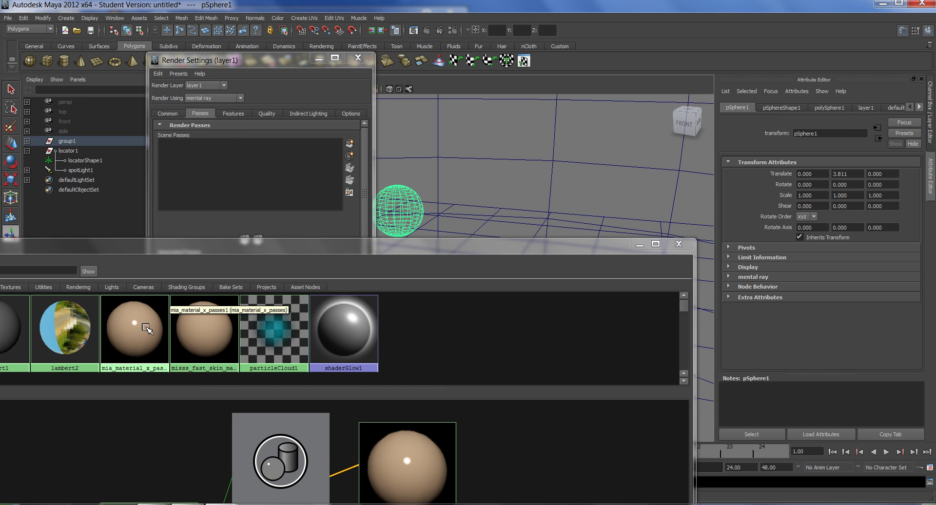
{"action": "right_click_drag", "start_coordinate": [140, 317], "coordinate": [139, 300]}
Close the Render Settings, deselect the sphere and render the frame again
{"action": "left_click", "coordinate": [358, 57]}
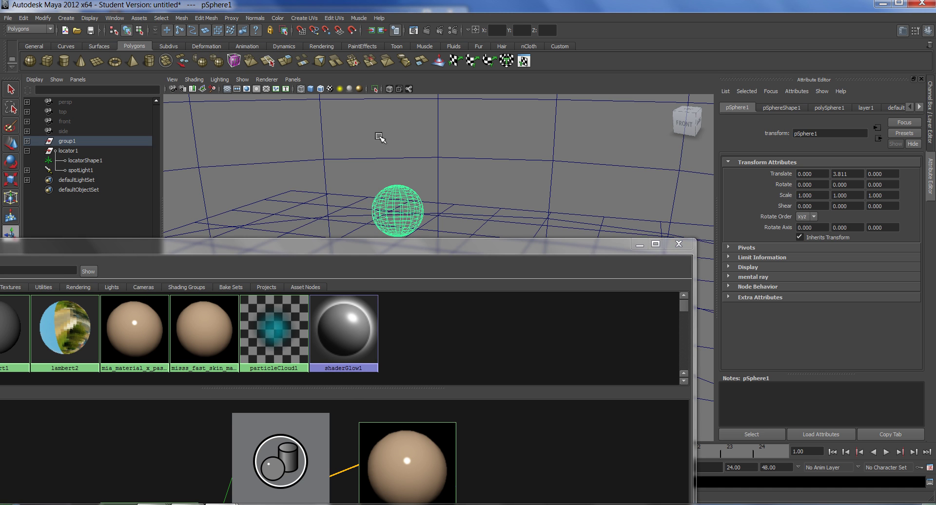
{"action": "left_click", "coordinate": [379, 138]}
{"action": "left_click_drag", "start_coordinate": [432, 253], "coordinate": [452, 181]}
{"action": "left_click", "coordinate": [427, 30]}
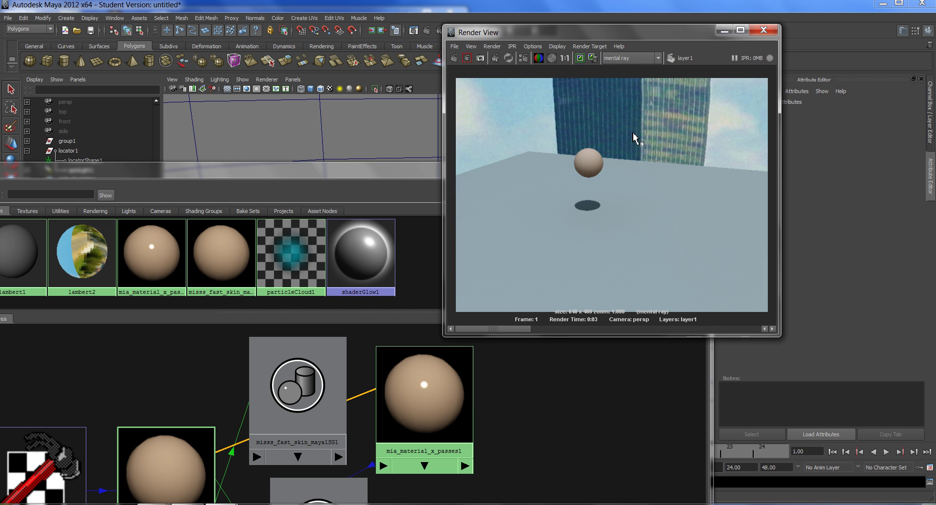
Select the sphere, try to assign mia_material_x_passes1 to the selection, and render the frame
{"action": "left_click_drag", "start_coordinate": [408, 170], "coordinate": [411, 311]}
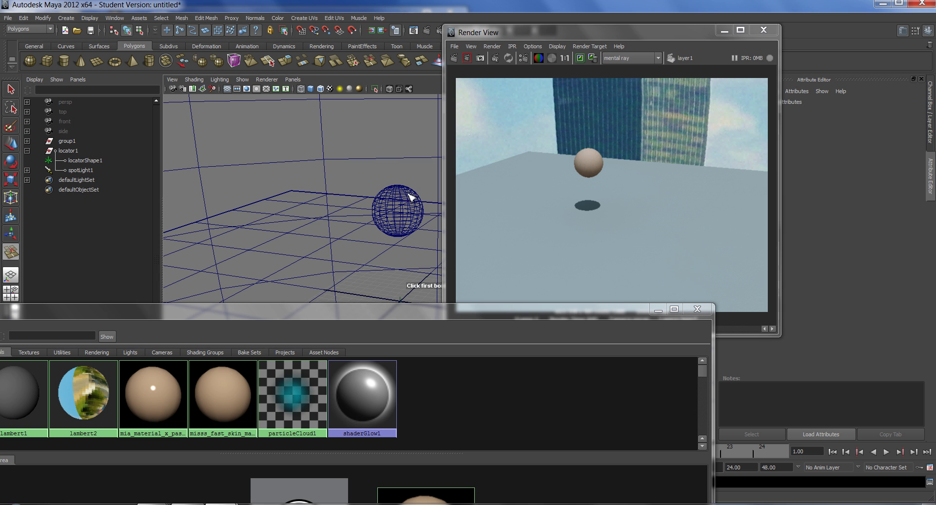
{"action": "left_click", "coordinate": [10, 144]}
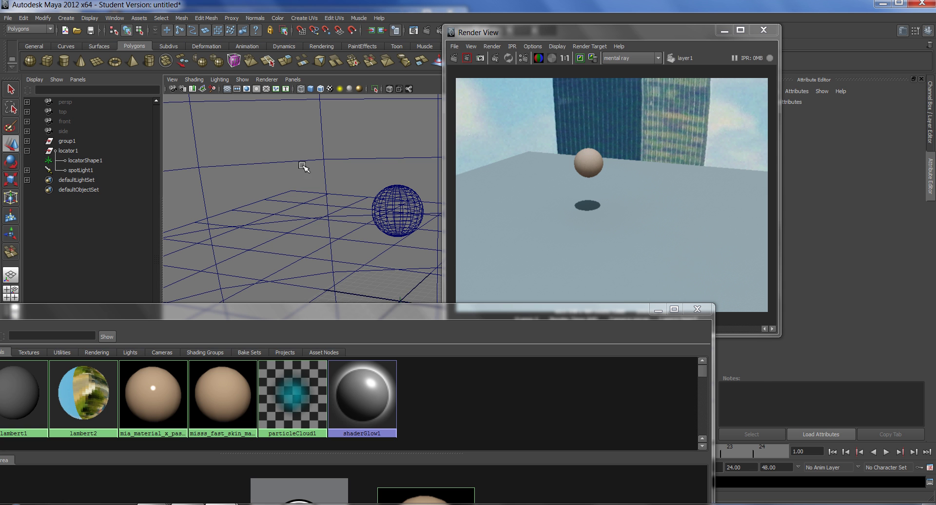
{"action": "left_click", "coordinate": [412, 193]}
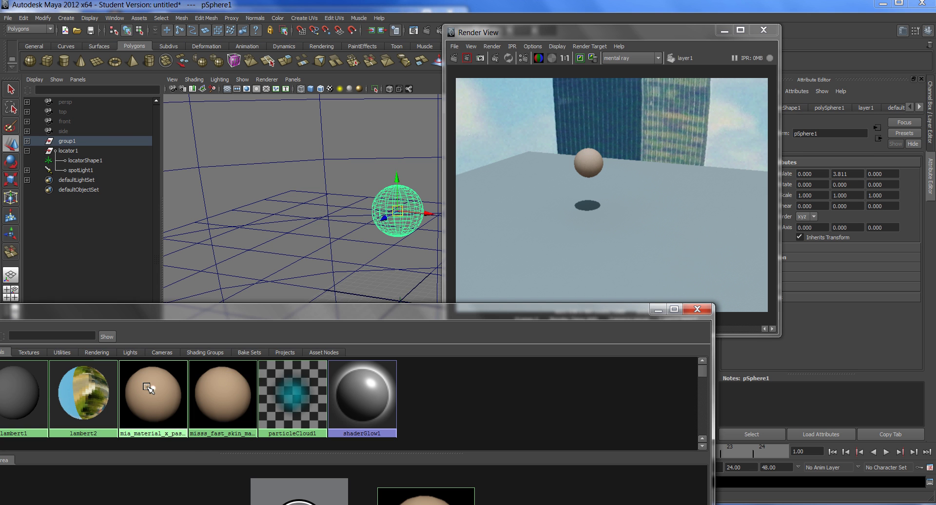
{"action": "right_click_drag", "start_coordinate": [143, 382], "coordinate": [149, 363]}
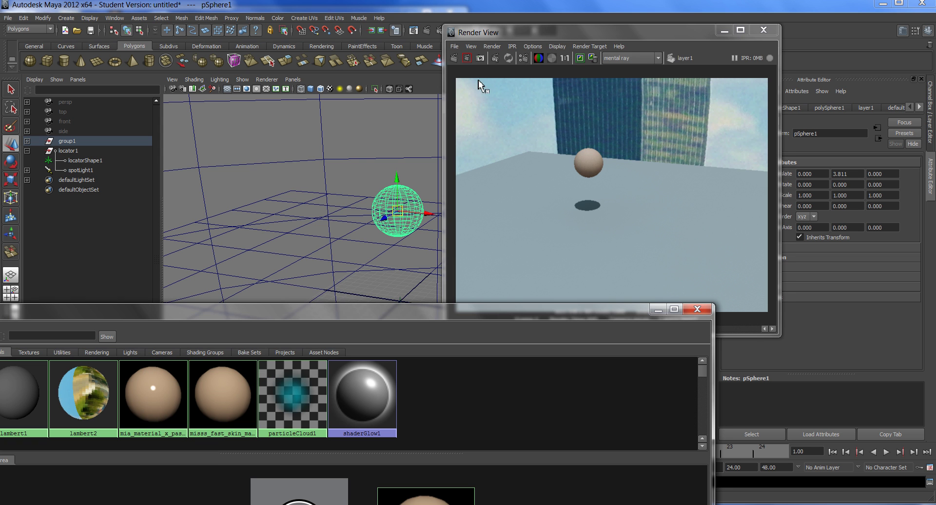
{"action": "left_click", "coordinate": [455, 58]}
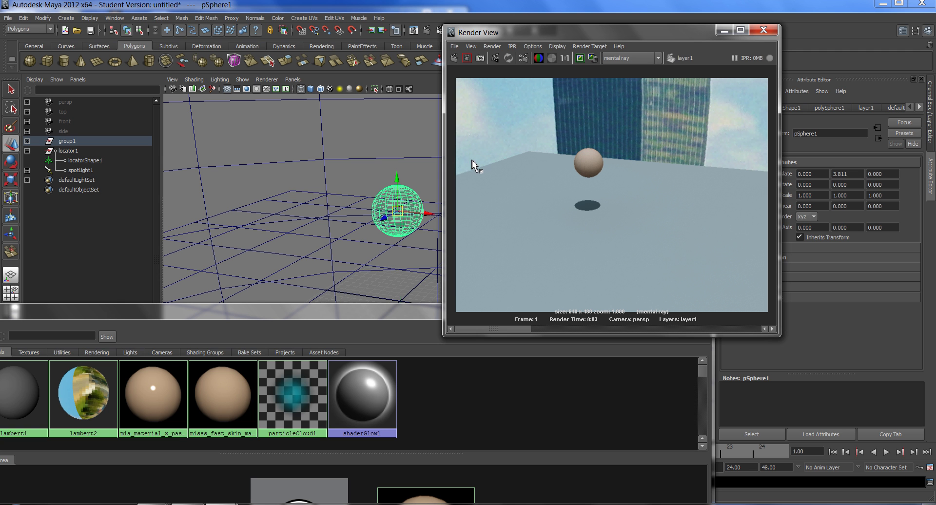
Switch to the Rendering menu set, apply mia_material_x_passes1 directly onto the sphere in the viewport and render the frame again
{"action": "left_click", "coordinate": [434, 180]}
{"action": "left_click", "coordinate": [414, 194]}
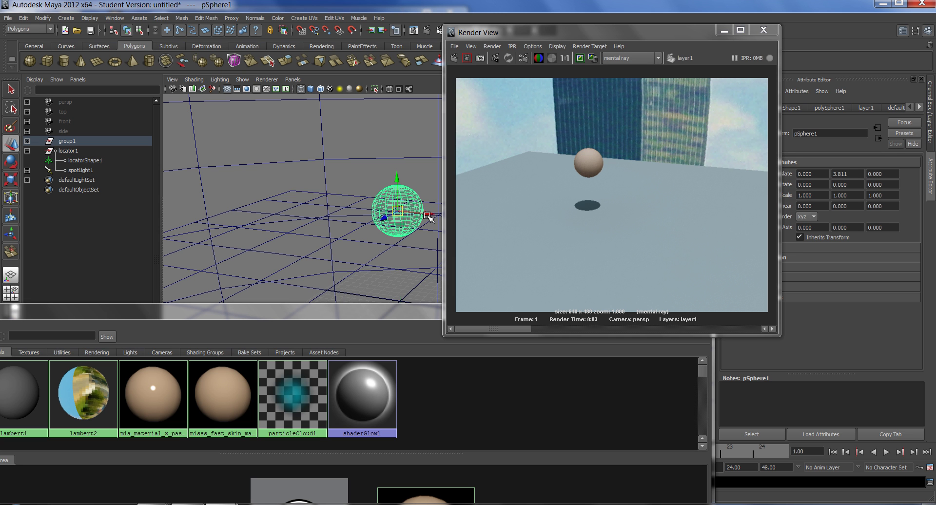
{"action": "key", "text": "F6"}
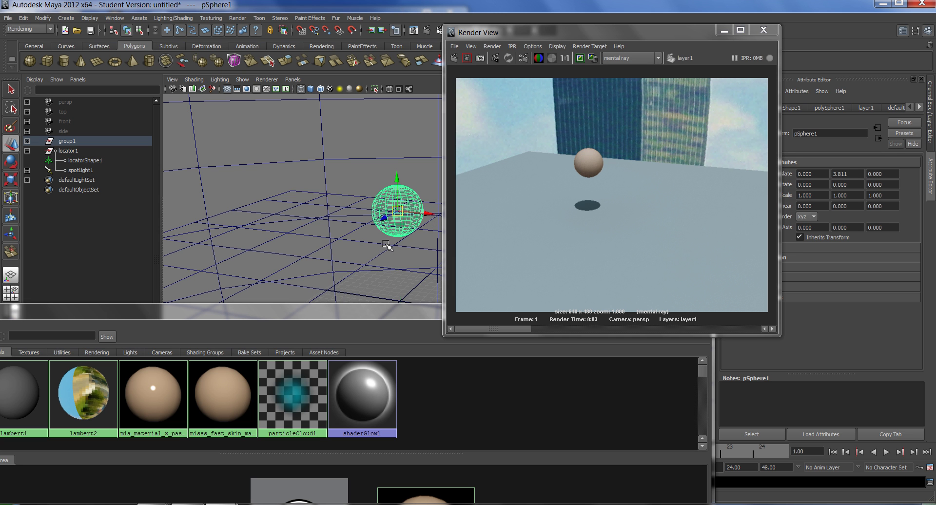
{"action": "middle_click_drag", "start_coordinate": [167, 400], "coordinate": [407, 195]}
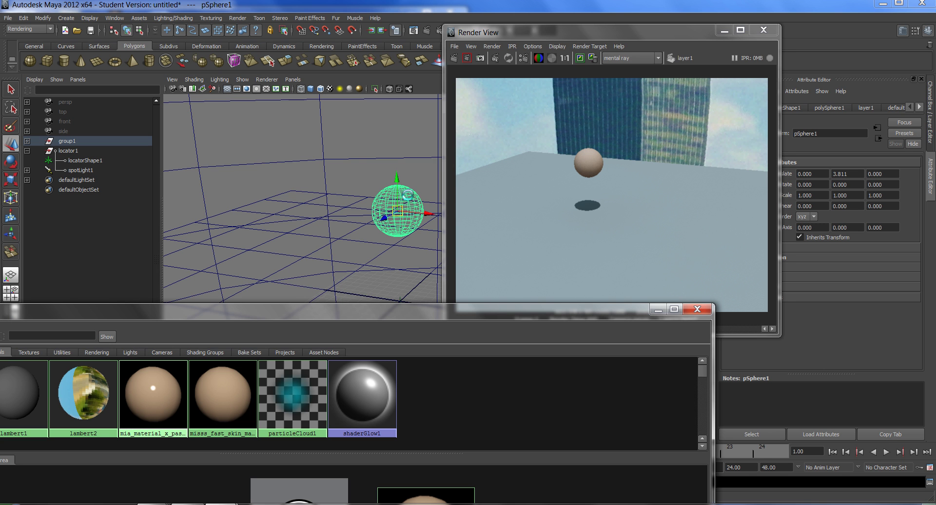
{"action": "left_click", "coordinate": [454, 59]}
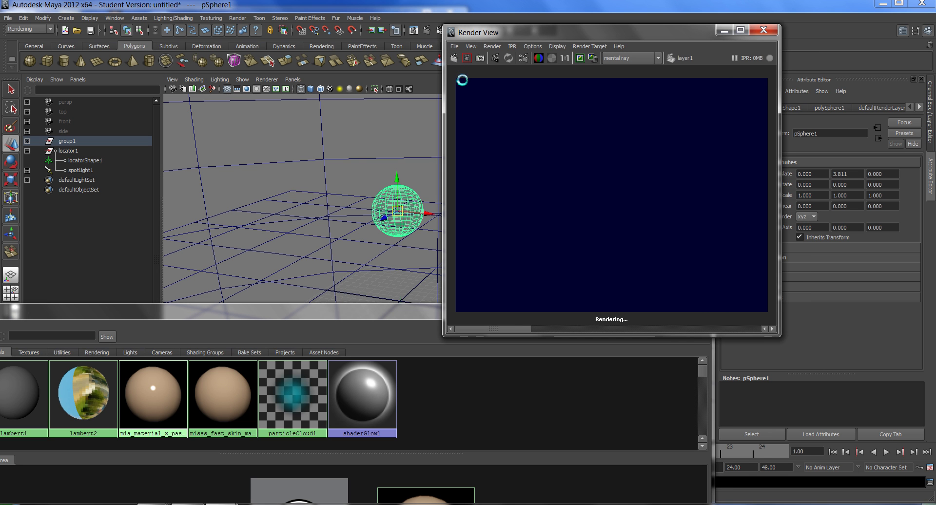
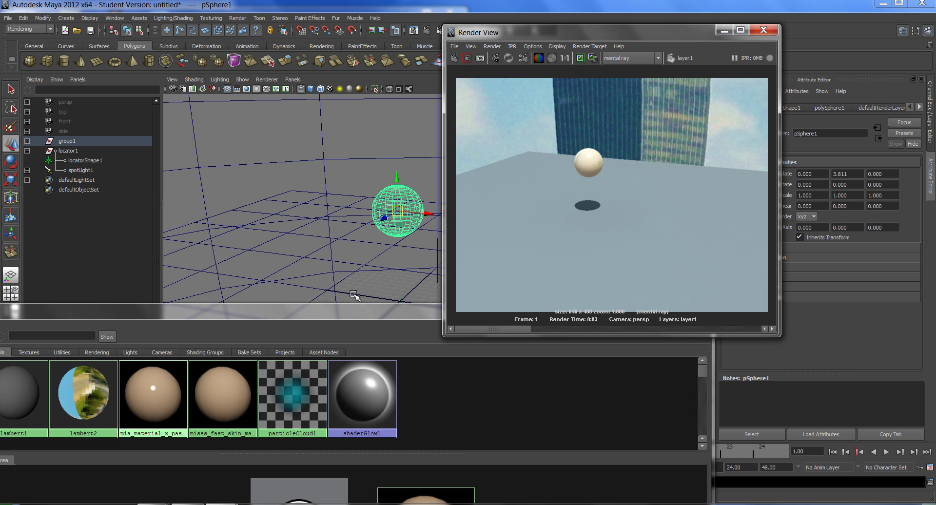
Select misss_fast_skin_maya1, rearrange the windows around its attributes and turn off Screen Composite in Algorithm control
{"action": "left_click_drag", "start_coordinate": [361, 314], "coordinate": [343, 286]}
{"action": "left_click", "coordinate": [199, 362]}
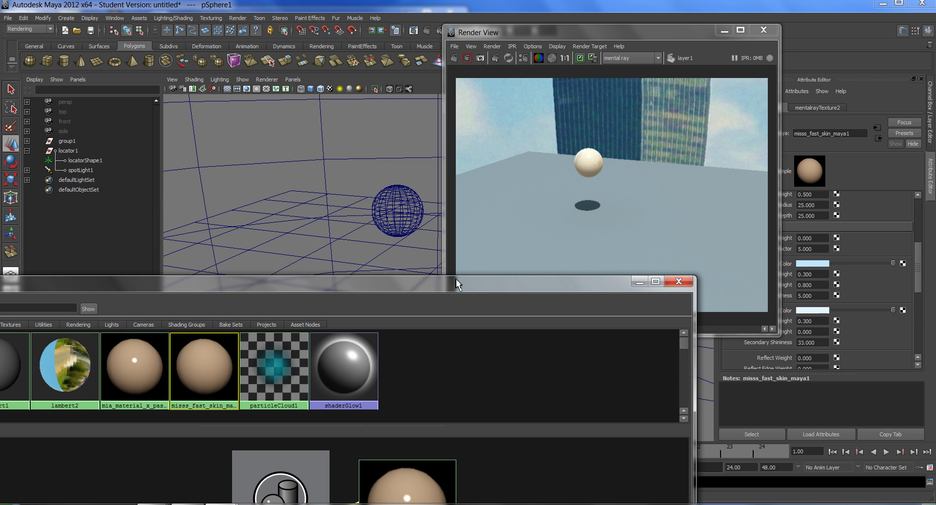
{"action": "left_click_drag", "start_coordinate": [536, 283], "coordinate": [502, 282]}
{"action": "left_click_drag", "start_coordinate": [703, 32], "coordinate": [563, 20]}
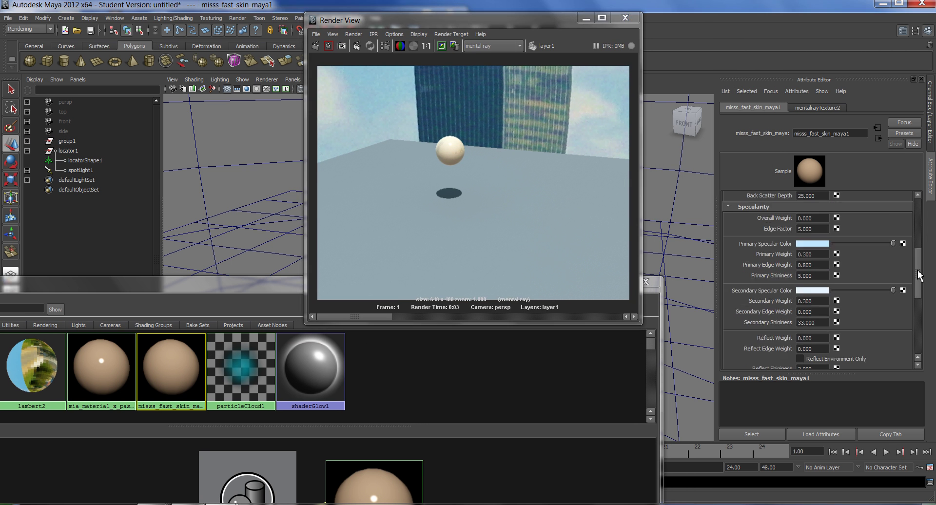
{"action": "left_click_drag", "start_coordinate": [920, 268], "coordinate": [929, 332]}
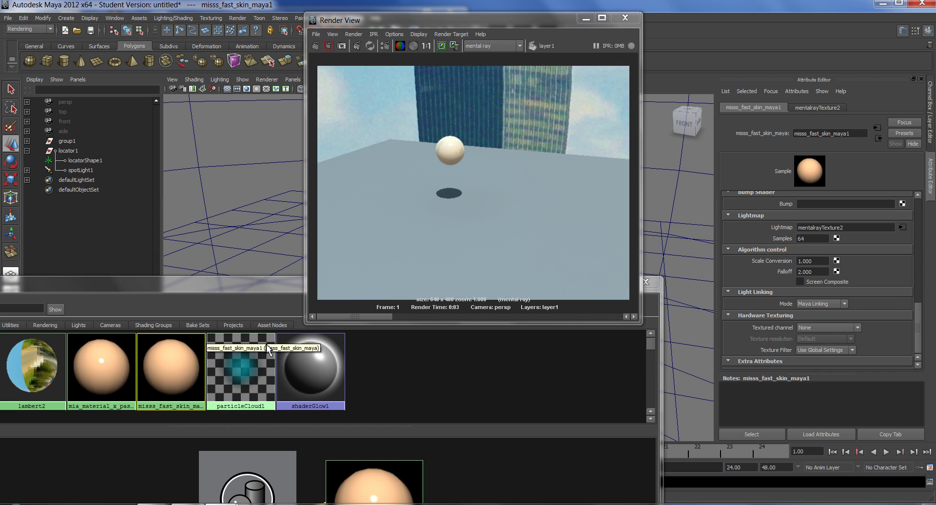
Graph the input and output connections of both misss_fast_skin_maya1 shading groups and select misss_fast_lmap_maya1
{"action": "left_click_drag", "start_coordinate": [290, 279], "coordinate": [442, 66]}
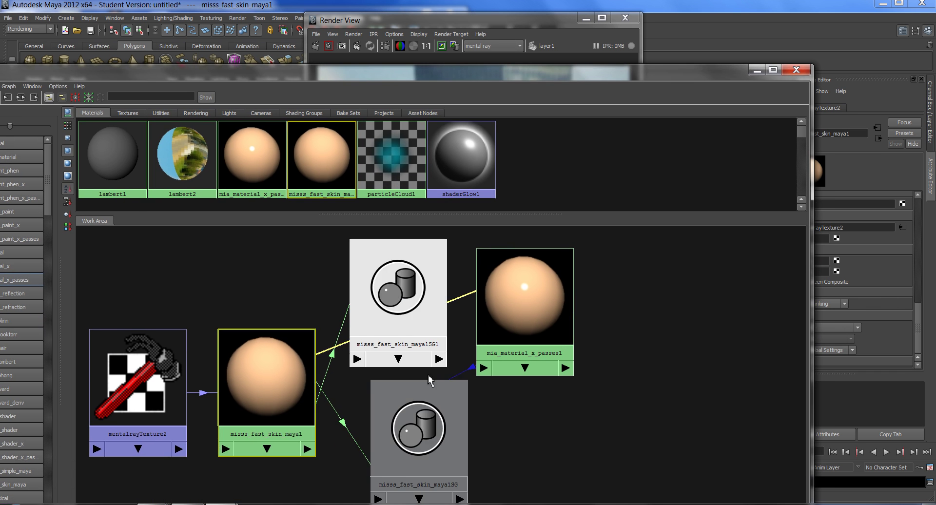
{"action": "left_click_drag", "start_coordinate": [403, 338], "coordinate": [401, 338]}
{"action": "left_click", "coordinate": [427, 432], "text": "shift"}
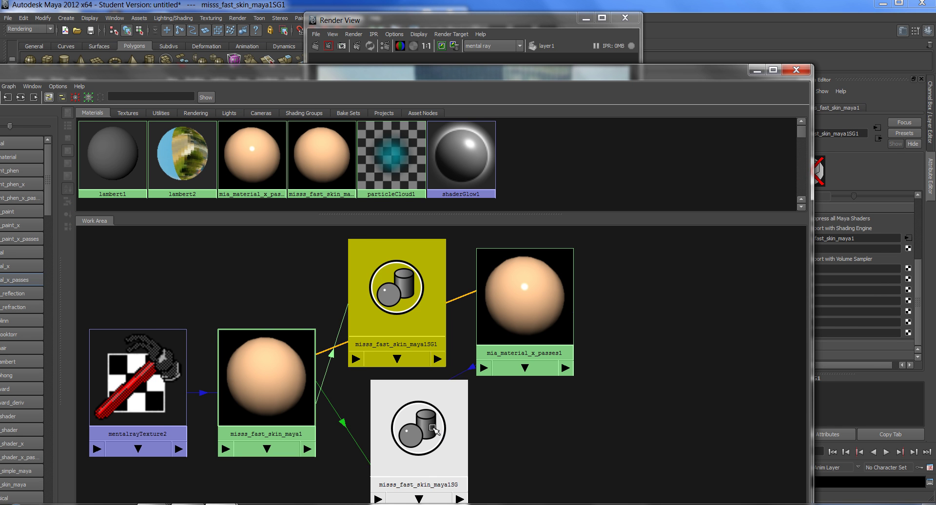
{"action": "left_click", "coordinate": [20, 97]}
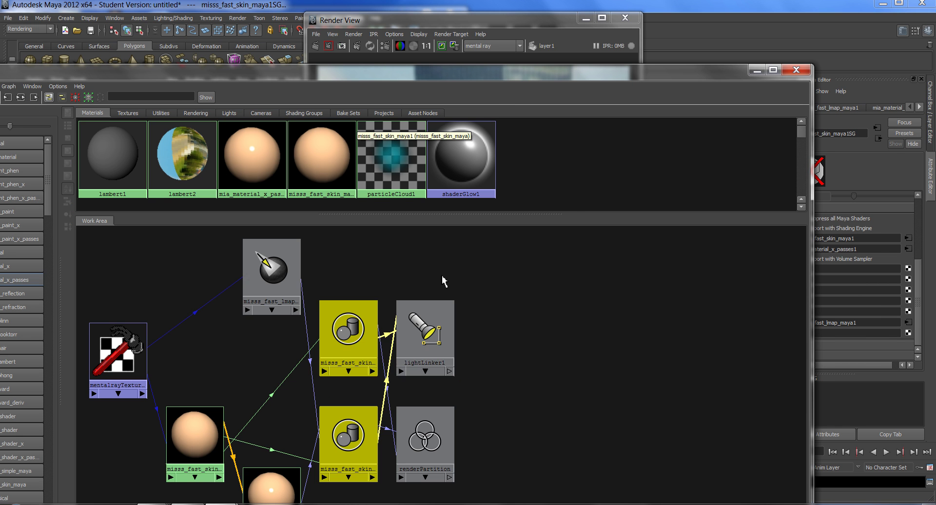
{"action": "left_click", "coordinate": [266, 283]}
Move the Hypershade below the Render View and render the frame with the changed skin shader
{"action": "left_click_drag", "start_coordinate": [706, 71], "coordinate": [689, 287]}
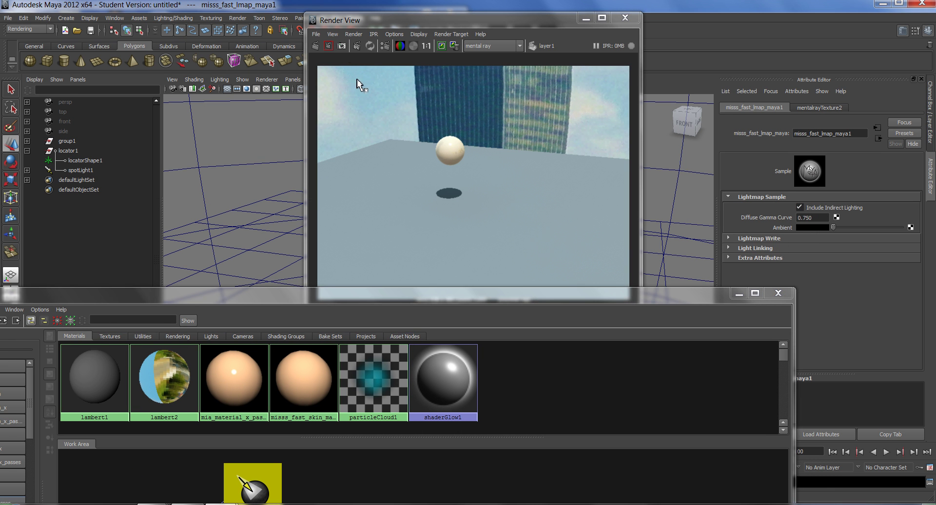
{"action": "left_click", "coordinate": [315, 46]}
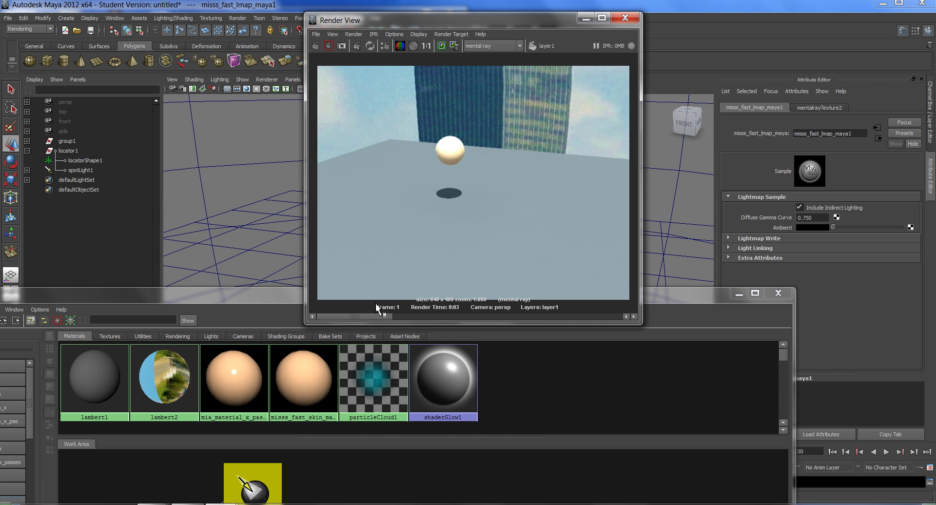
{"action": "left_click", "coordinate": [280, 304]}
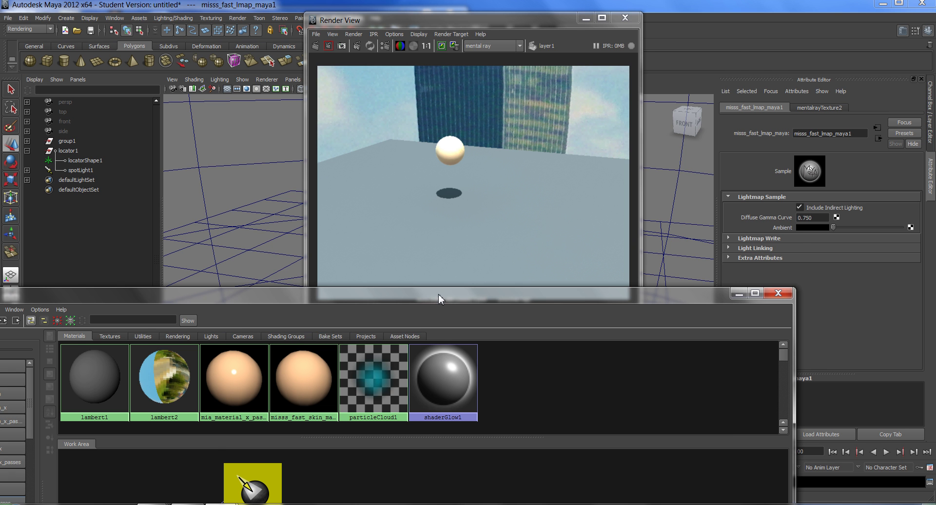
Select mia_material_x_passes1 and misss_fast_skin_maya1 together and graph their input and output connections
{"action": "left_click_drag", "start_coordinate": [438, 294], "coordinate": [361, 45]}
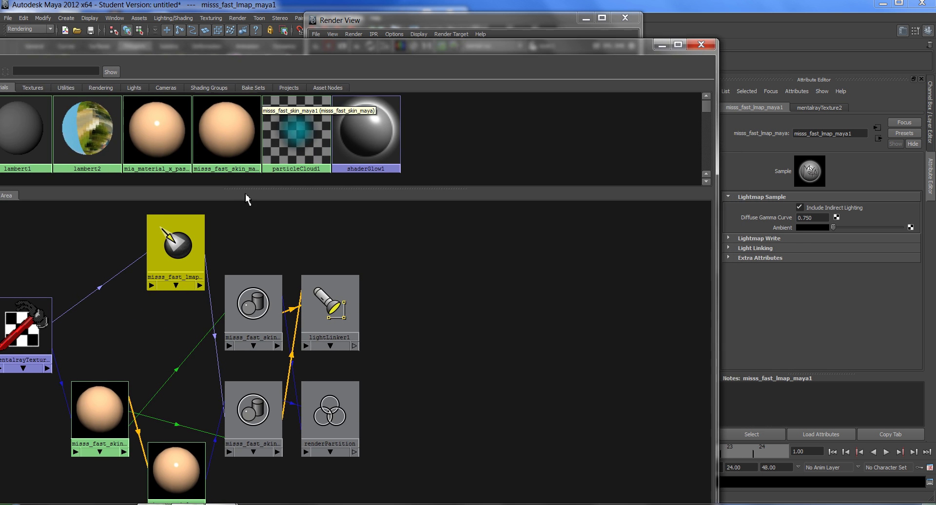
{"action": "left_click", "coordinate": [183, 149]}
{"action": "left_click", "coordinate": [230, 152], "text": "shift"}
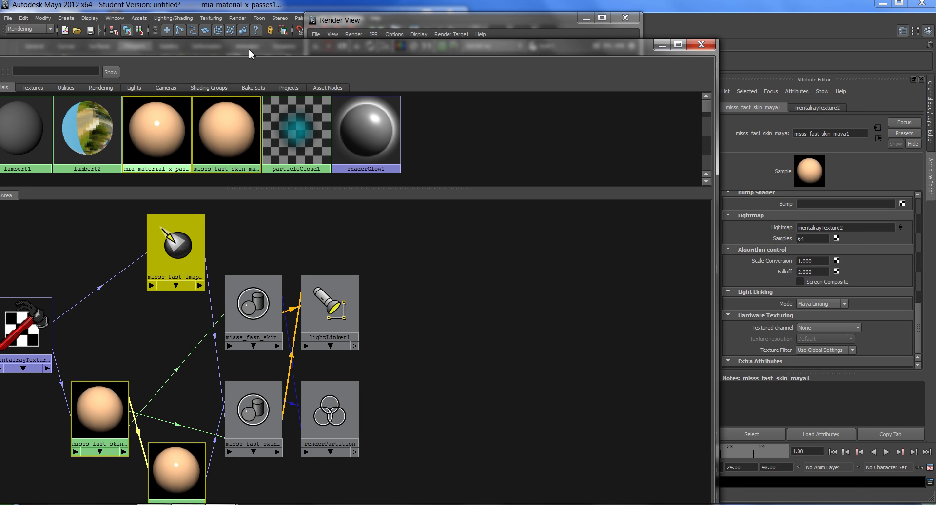
{"action": "left_click_drag", "start_coordinate": [249, 49], "coordinate": [389, 45]}
{"action": "left_click", "coordinate": [68, 68]}
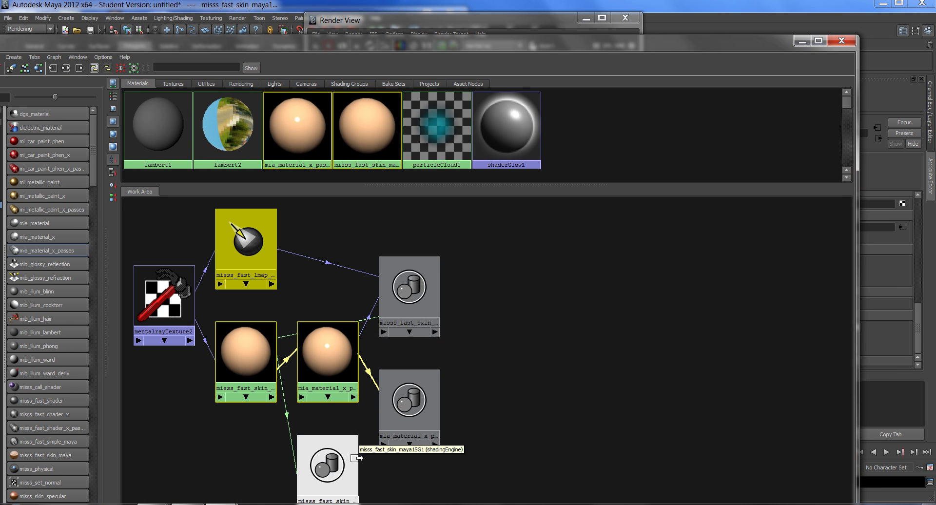
Connect misss_fast_lmap_maya1 to the Light Map Shader of mia_material_x_passes1SG and re-render the frame
{"action": "left_click", "coordinate": [419, 404]}
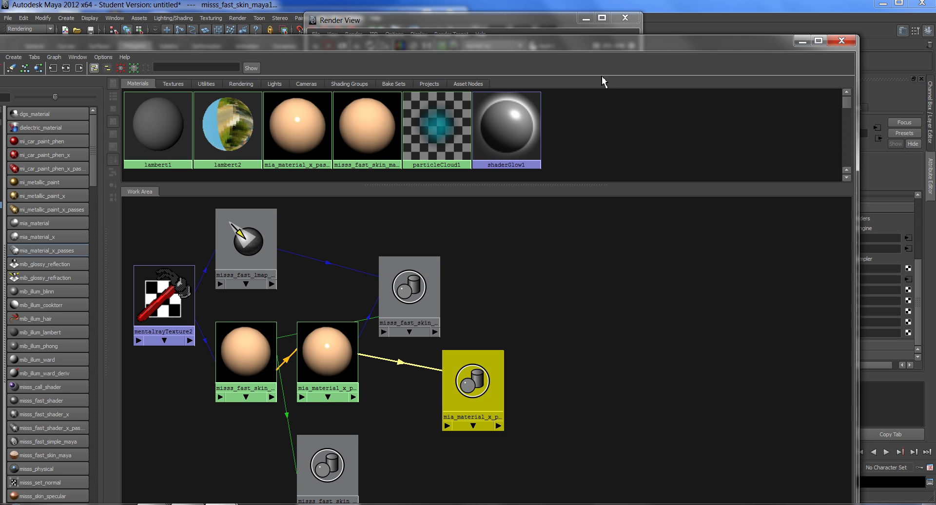
{"action": "left_click_drag", "start_coordinate": [614, 42], "coordinate": [435, 43]}
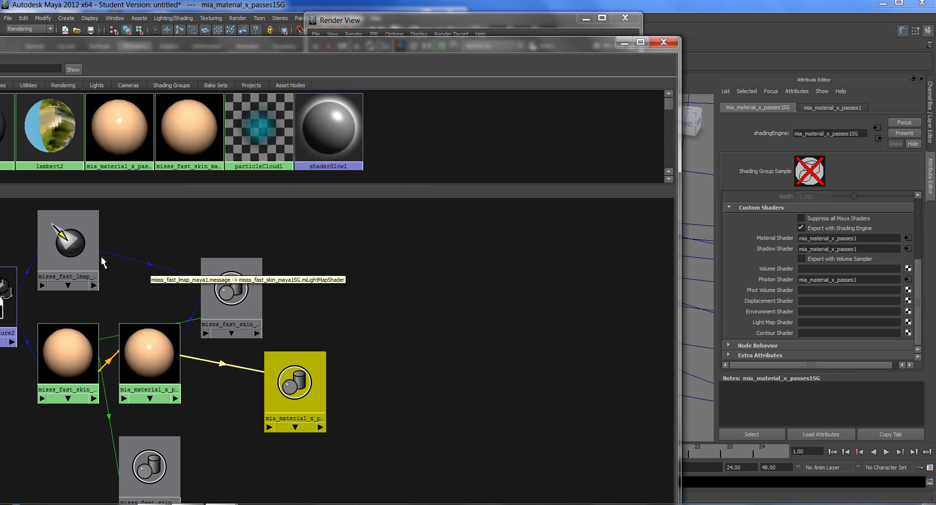
{"action": "middle_click_drag", "start_coordinate": [63, 241], "coordinate": [774, 327]}
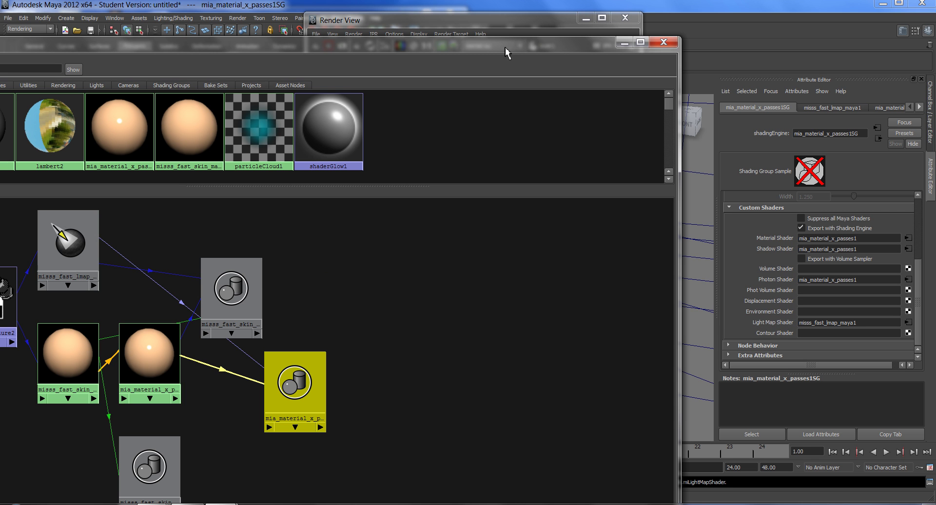
{"action": "left_click", "coordinate": [504, 20]}
{"action": "left_click", "coordinate": [315, 46]}
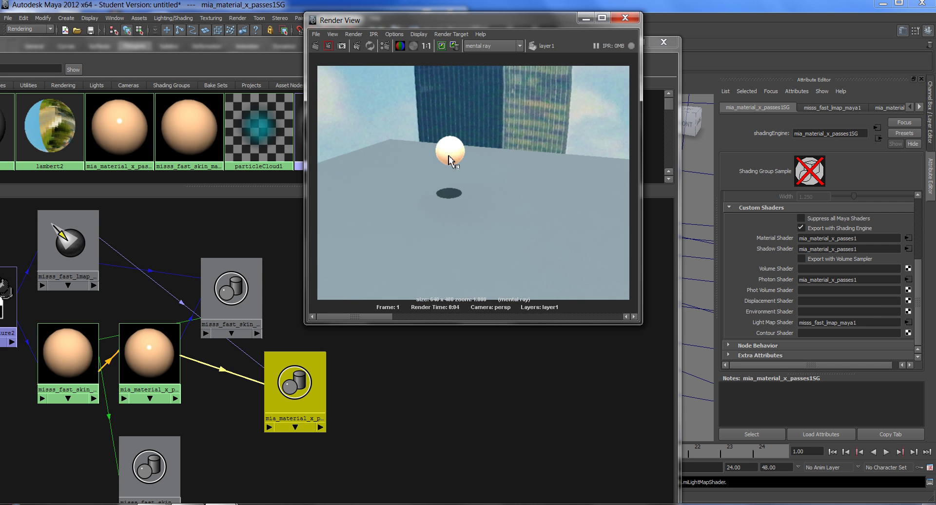
Minimize the Hypershade, set spotLight1's intensity to 0.5 and render the frame with the dimmer light
{"action": "left_click_drag", "start_coordinate": [241, 43], "coordinate": [337, 254]}
{"action": "left_click", "coordinate": [720, 253]}
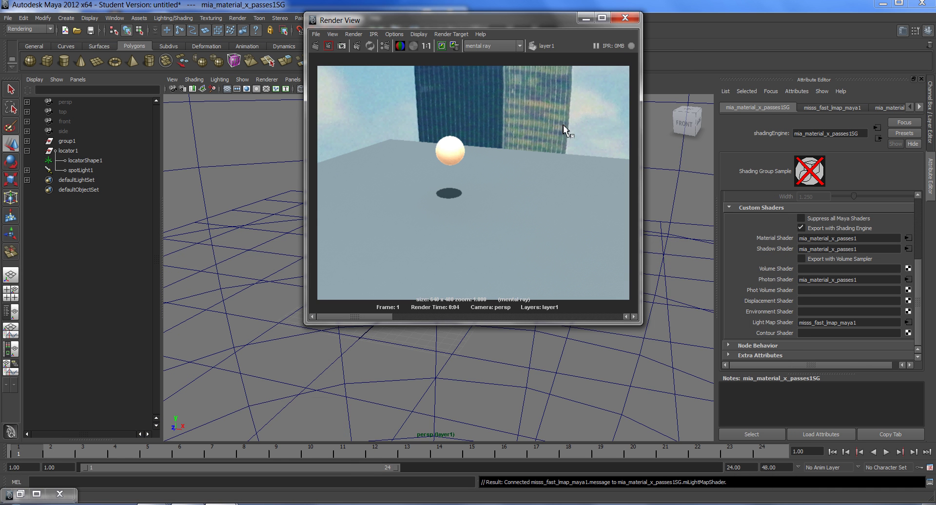
{"action": "left_click_drag", "start_coordinate": [469, 24], "coordinate": [599, 29]}
{"action": "left_click", "coordinate": [101, 170]}
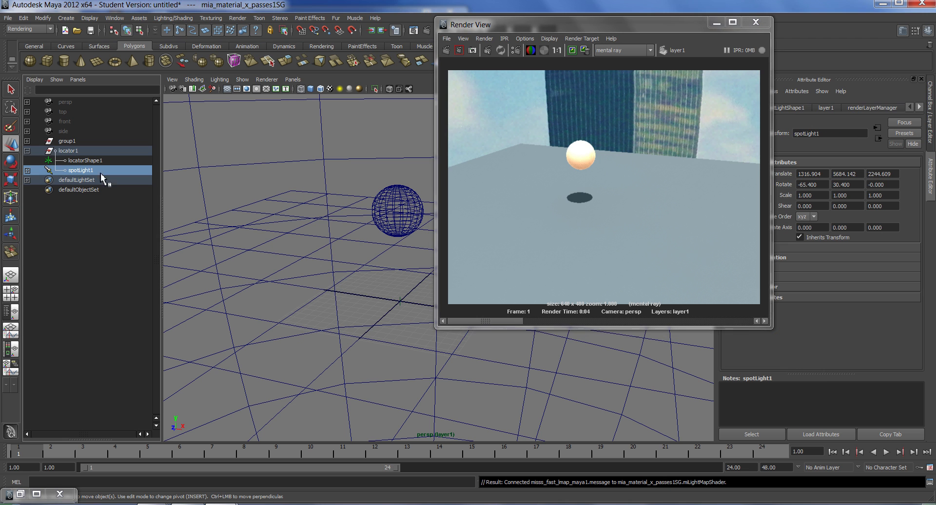
{"action": "left_click_drag", "start_coordinate": [658, 18], "coordinate": [539, 14]}
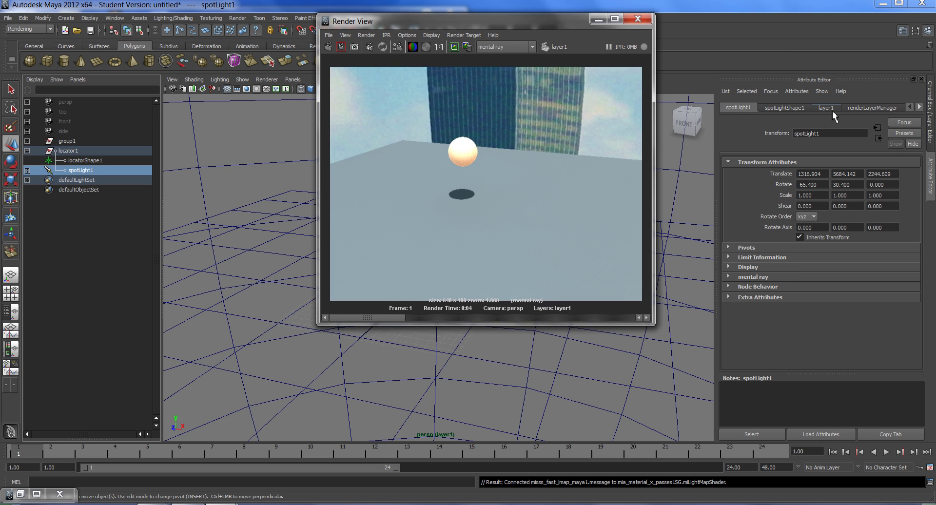
{"action": "left_click", "coordinate": [795, 108]}
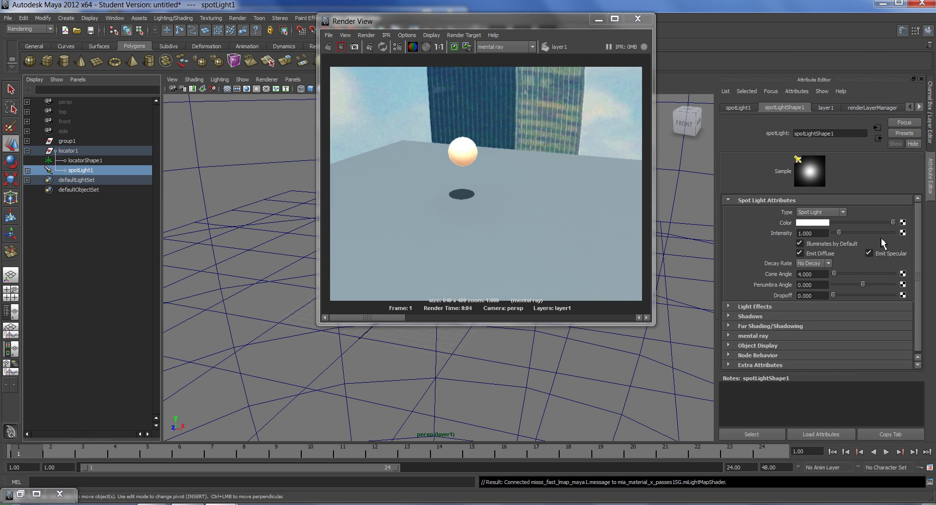
{"action": "left_click", "coordinate": [824, 234]}
{"action": "type", "text": ".5"}
{"action": "key", "text": "Return"}
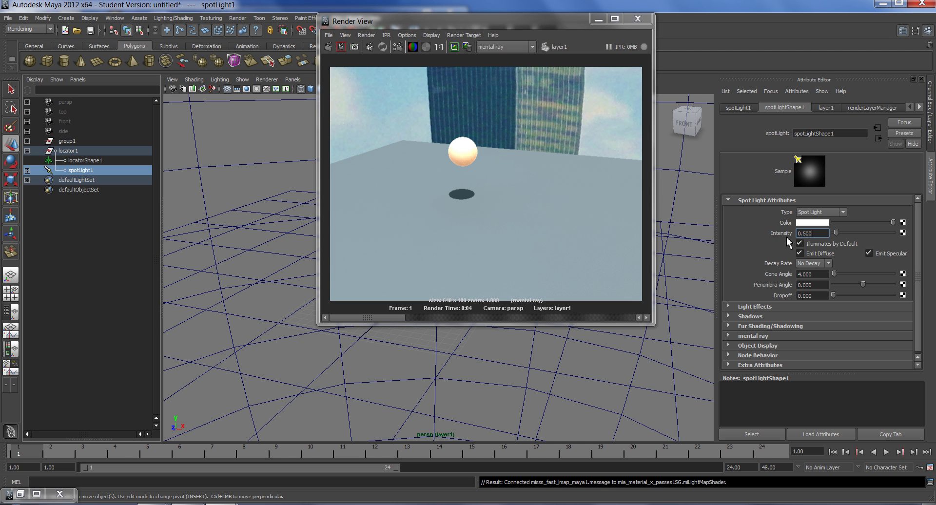
{"action": "left_click", "coordinate": [343, 51]}
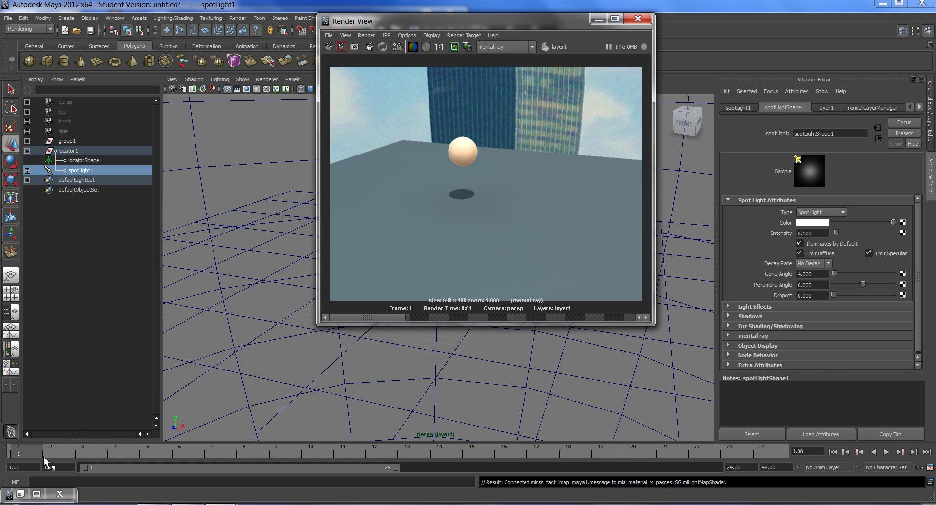
Restore the Hypershade below the Render View, then load the reflection render pass for inspection and close its image window
{"action": "left_click", "coordinate": [40, 494]}
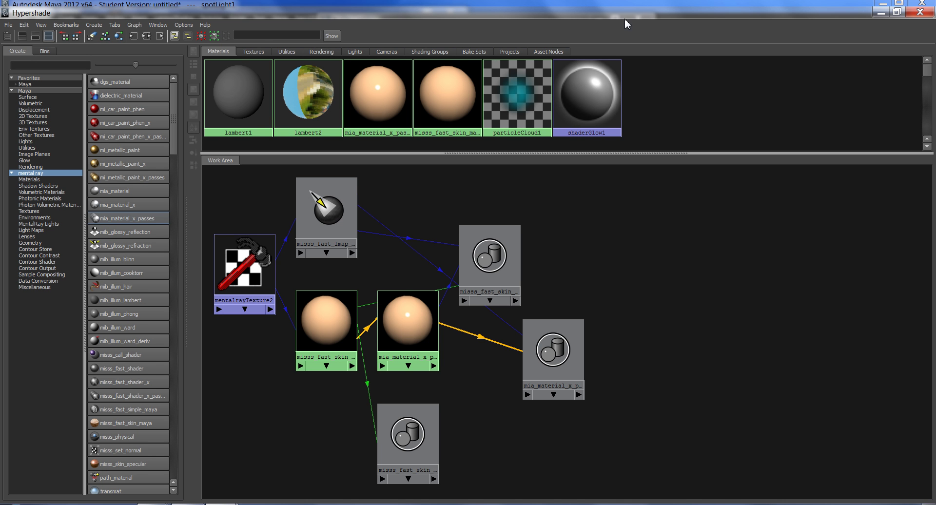
{"action": "left_click_drag", "start_coordinate": [624, 19], "coordinate": [561, 229]}
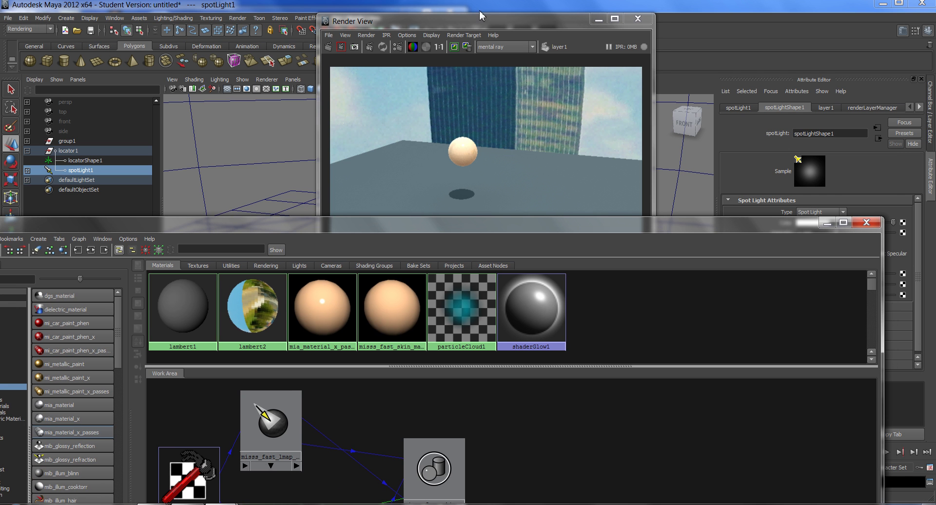
{"action": "left_click", "coordinate": [481, 17]}
{"action": "left_click", "coordinate": [329, 35]}
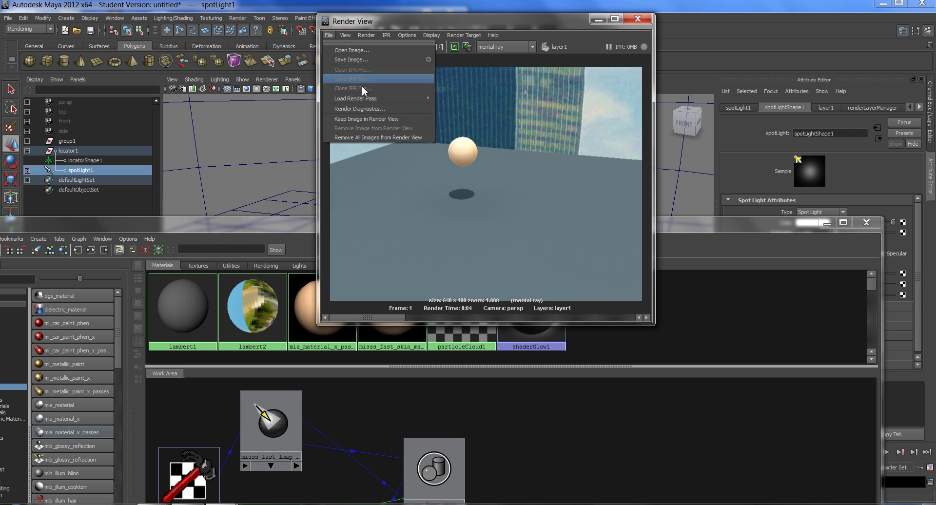
{"action": "mouse_move", "coordinate": [381, 99]}
{"action": "left_click", "coordinate": [475, 103]}
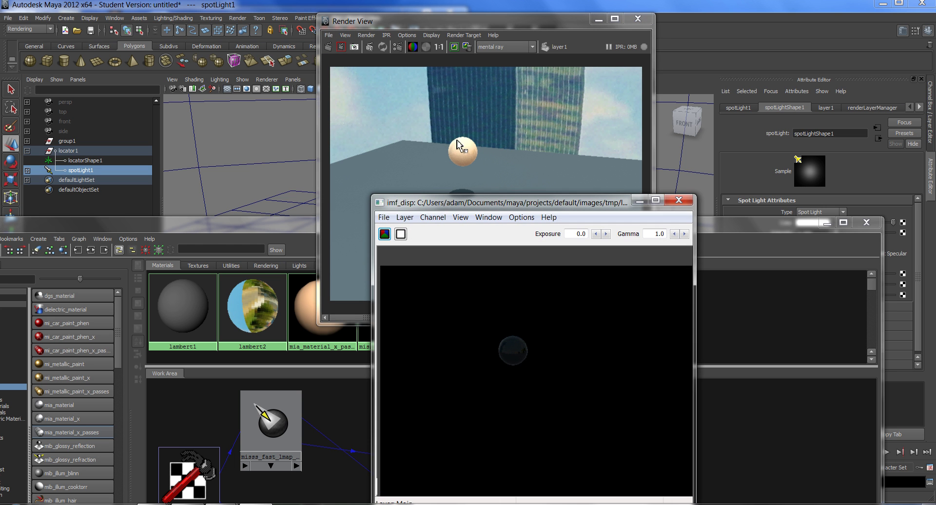
{"action": "left_click", "coordinate": [678, 200]}
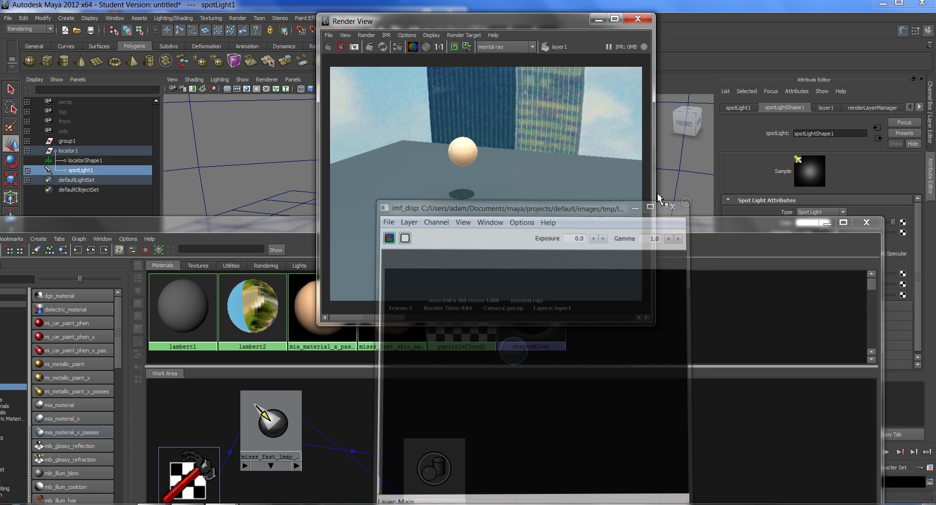
Load the beauty and shadow render passes one after the other for inspection, closing each image window
{"action": "left_click", "coordinate": [328, 35]}
{"action": "mouse_move", "coordinate": [375, 98]}
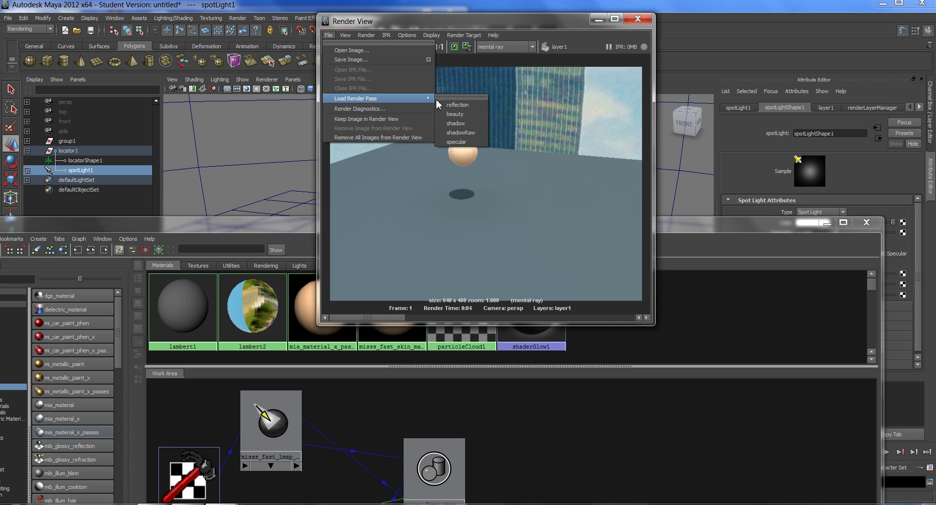
{"action": "left_click", "coordinate": [475, 115]}
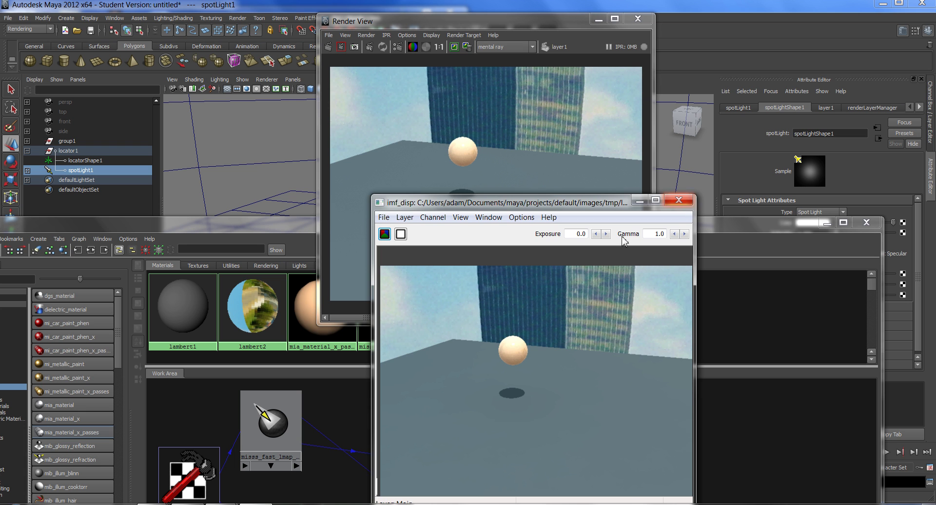
{"action": "left_click", "coordinate": [679, 200]}
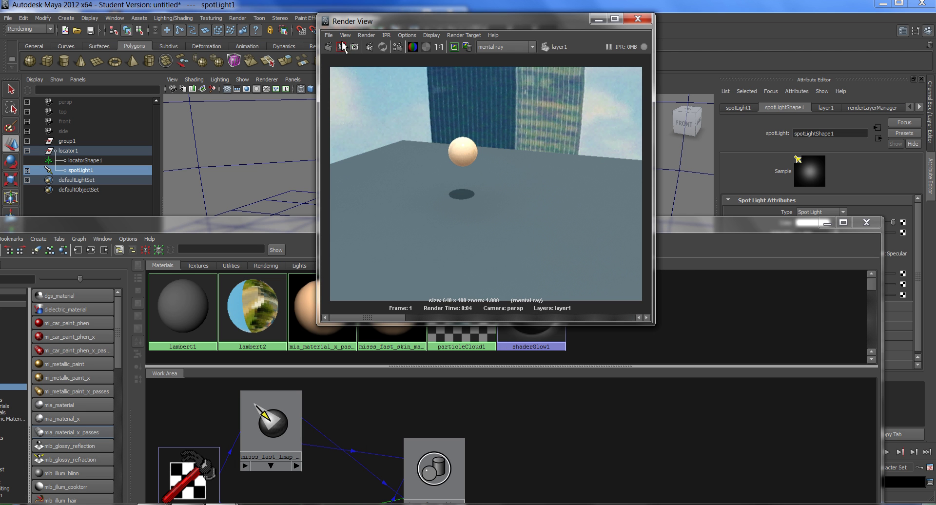
{"action": "left_click", "coordinate": [328, 35]}
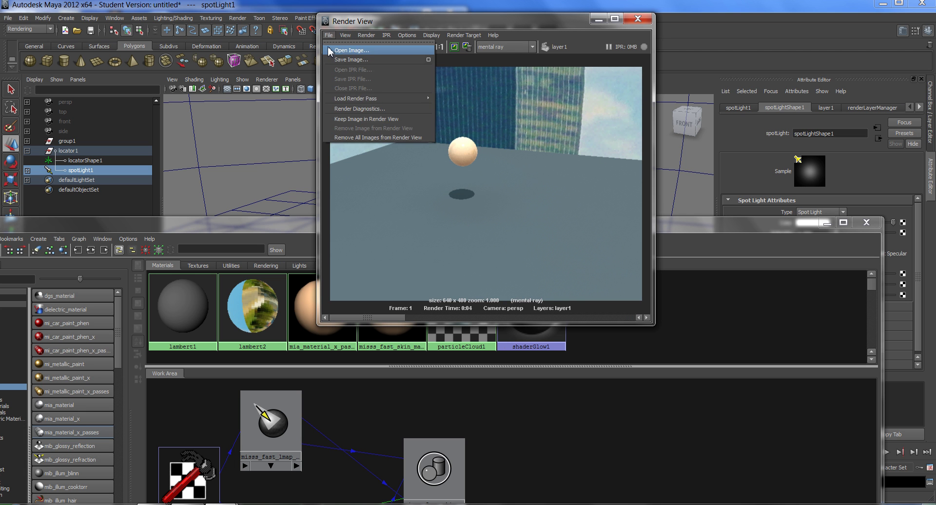
{"action": "mouse_move", "coordinate": [370, 98]}
{"action": "left_click", "coordinate": [474, 126]}
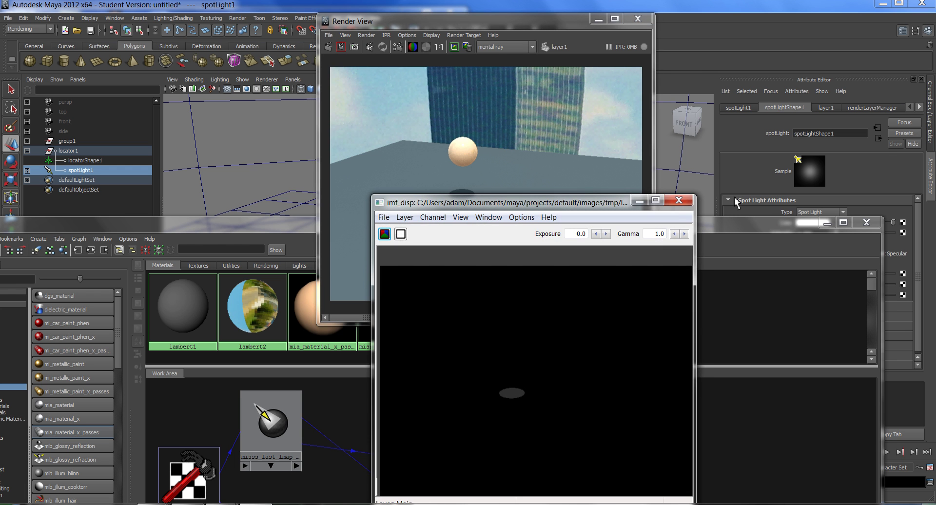
{"action": "left_click", "coordinate": [679, 200]}
Load the shadowRaw and specular render passes one after the other for inspection, closing each image window
{"action": "left_click", "coordinate": [329, 36]}
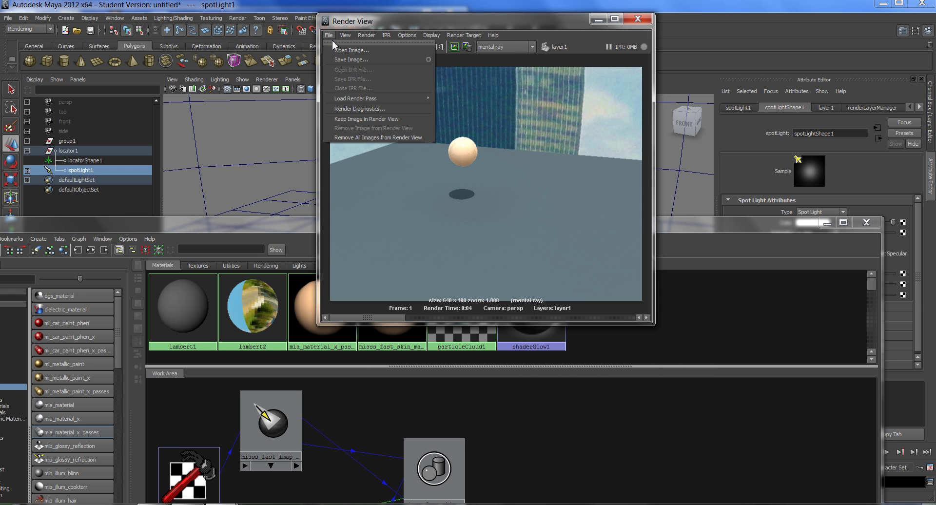
{"action": "mouse_move", "coordinate": [370, 98]}
{"action": "left_click", "coordinate": [478, 130]}
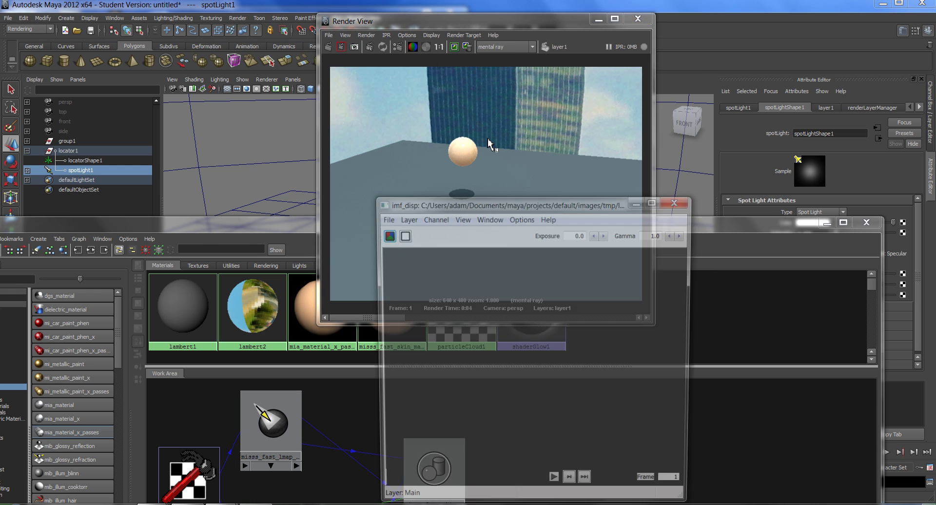
{"action": "left_click", "coordinate": [674, 203]}
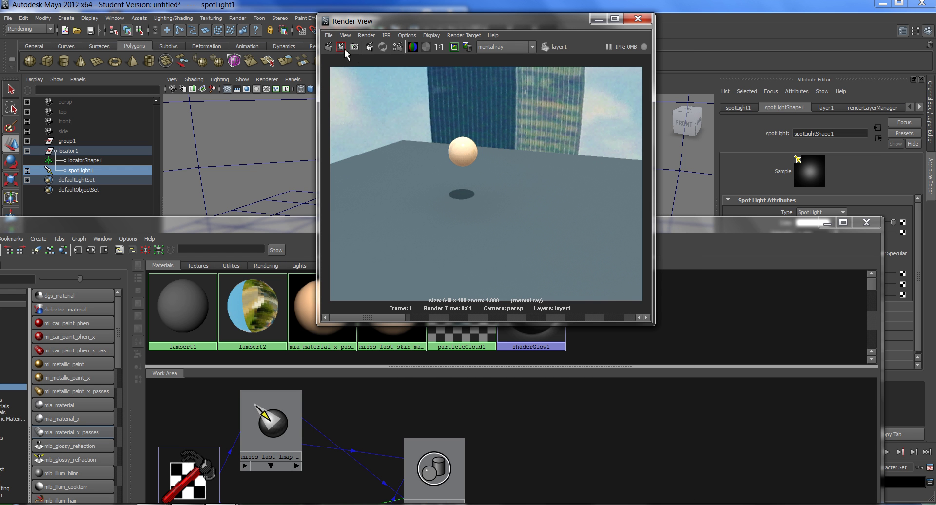
{"action": "left_click", "coordinate": [329, 36]}
{"action": "mouse_move", "coordinate": [419, 98]}
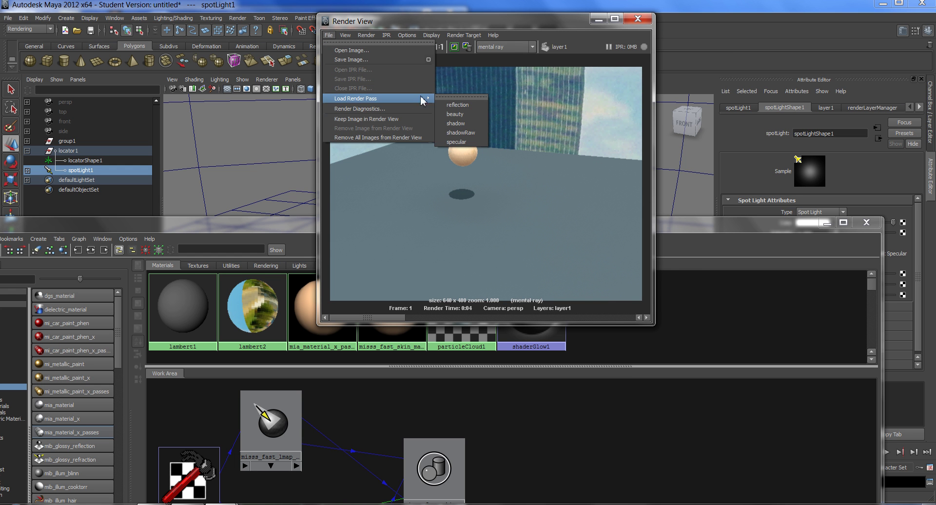
{"action": "left_click", "coordinate": [471, 141]}
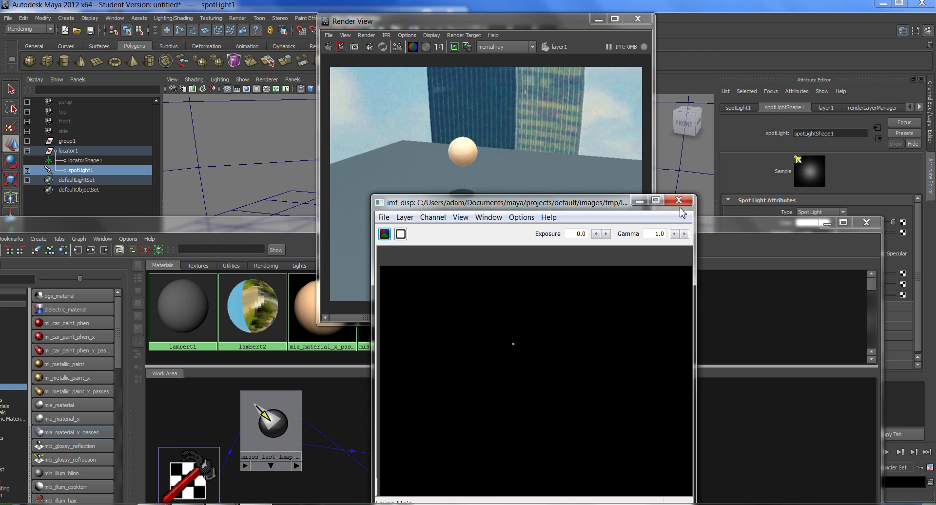
{"action": "left_click", "coordinate": [678, 201]}
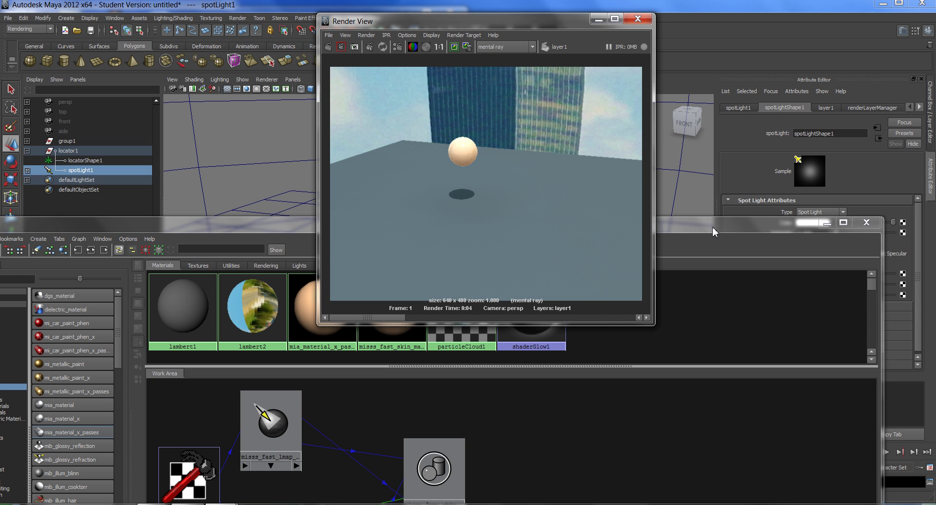
Minimize the Hypershade, select pSphere1 in group1 and follow mia_material_x_passes1's Additional Color connection to the skin shader's attributes
{"action": "left_click", "coordinate": [826, 224]}
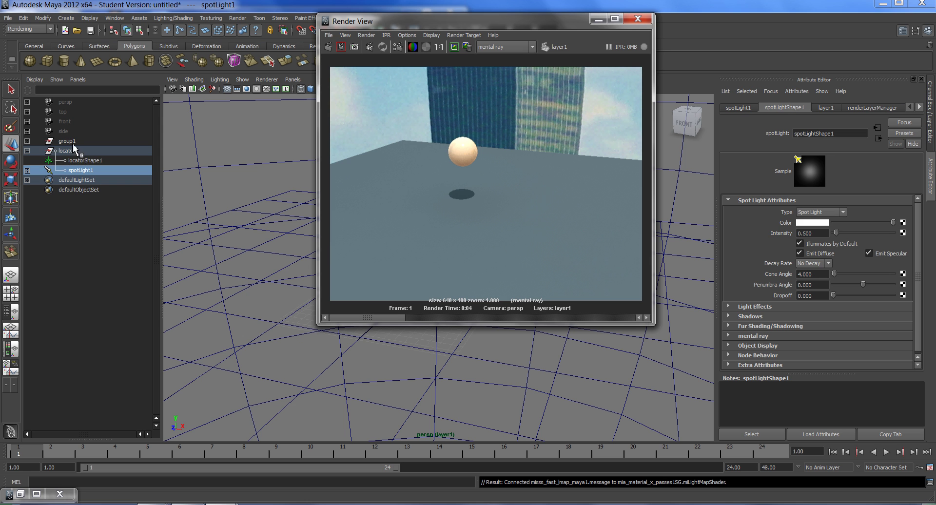
{"action": "left_click", "coordinate": [27, 141]}
{"action": "left_click", "coordinate": [93, 152]}
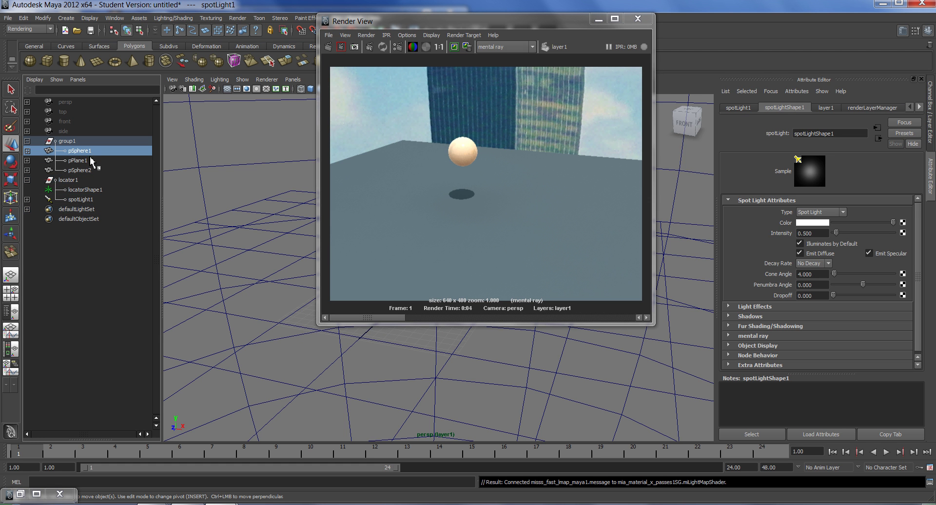
{"action": "left_click", "coordinate": [920, 107]}
{"action": "left_click", "coordinate": [919, 107]}
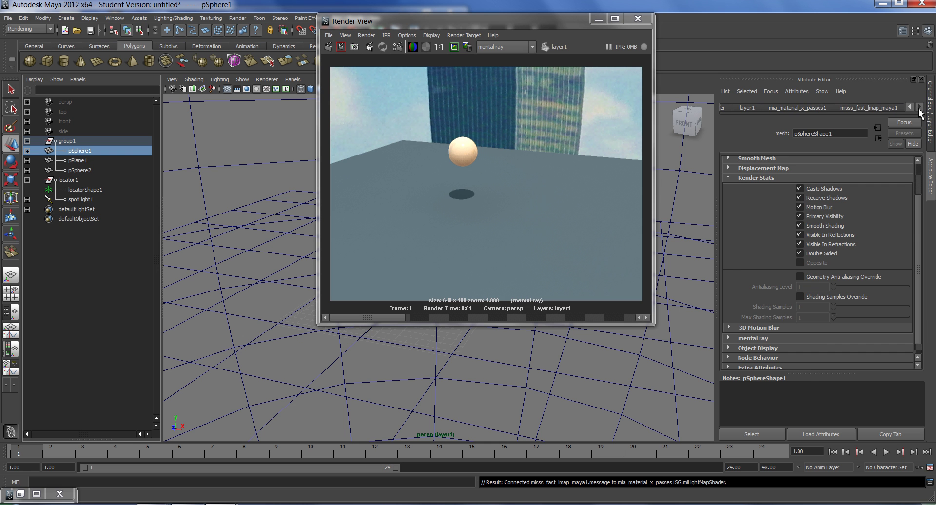
{"action": "left_click", "coordinate": [804, 109]}
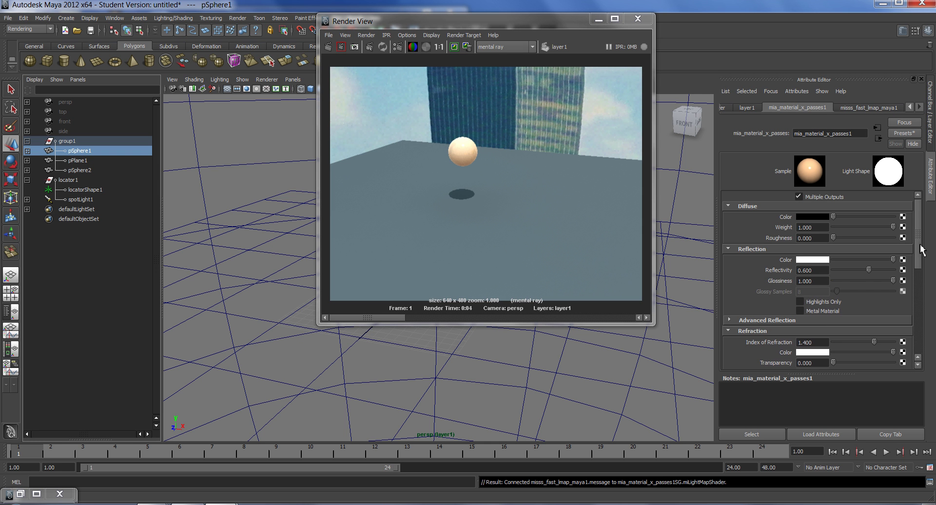
{"action": "left_click_drag", "start_coordinate": [919, 244], "coordinate": [929, 216]}
{"action": "left_click", "coordinate": [905, 315]}
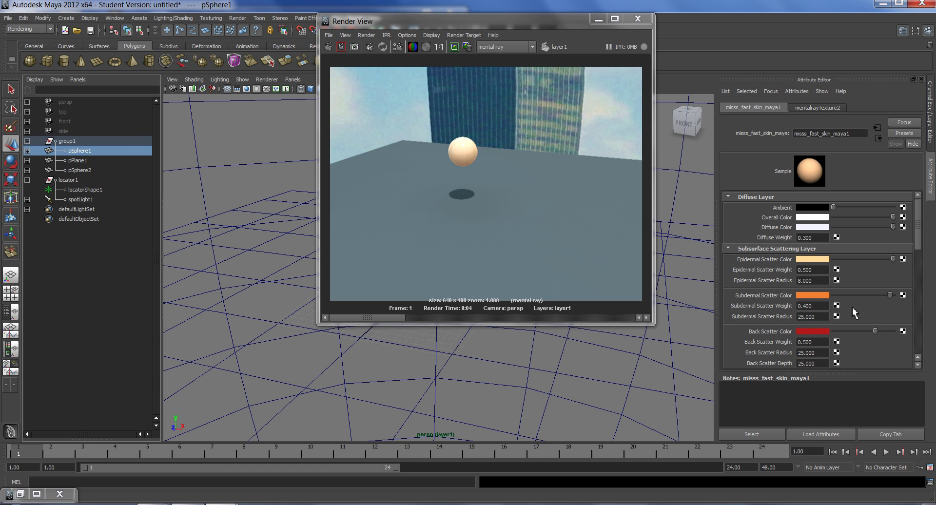
Examine the input and output connections of misss_fast_skin_maya1, including its shading group and mentalrayTexture2
{"action": "left_click", "coordinate": [878, 139]}
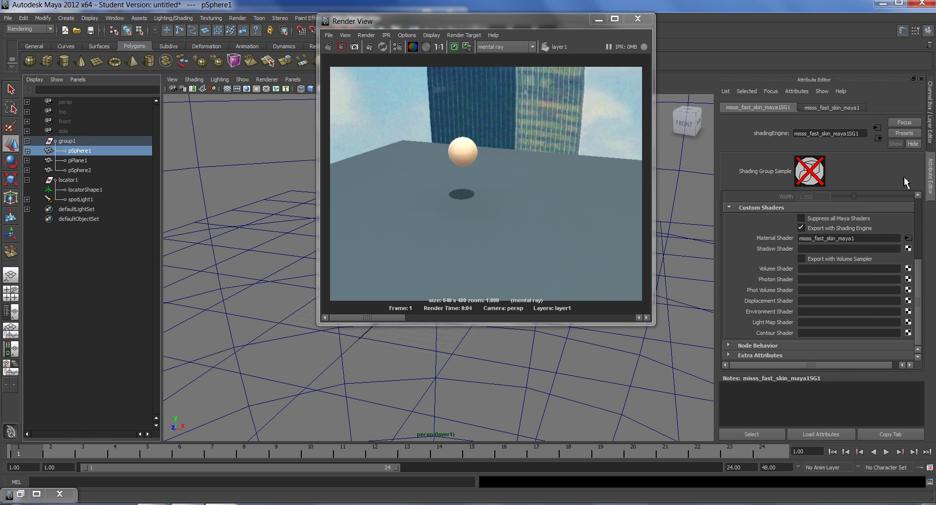
{"action": "left_click", "coordinate": [852, 109]}
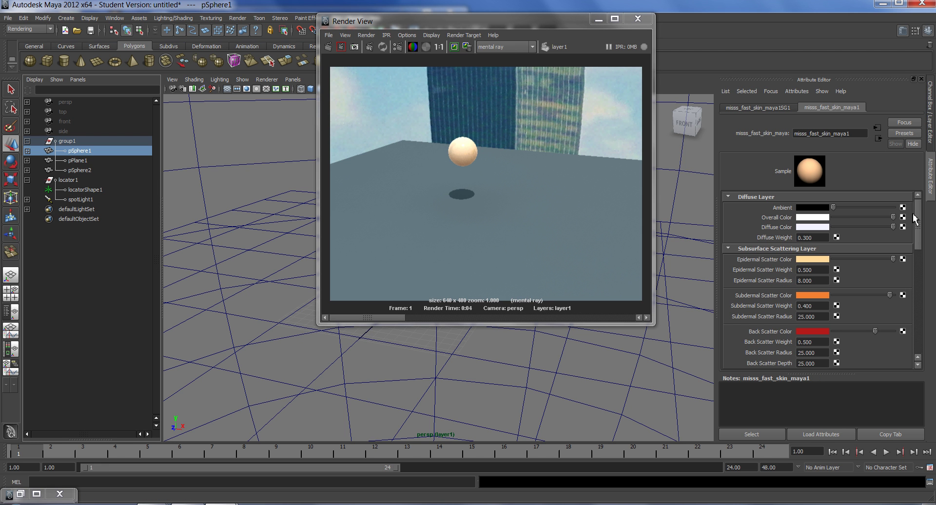
{"action": "left_click", "coordinate": [879, 139]}
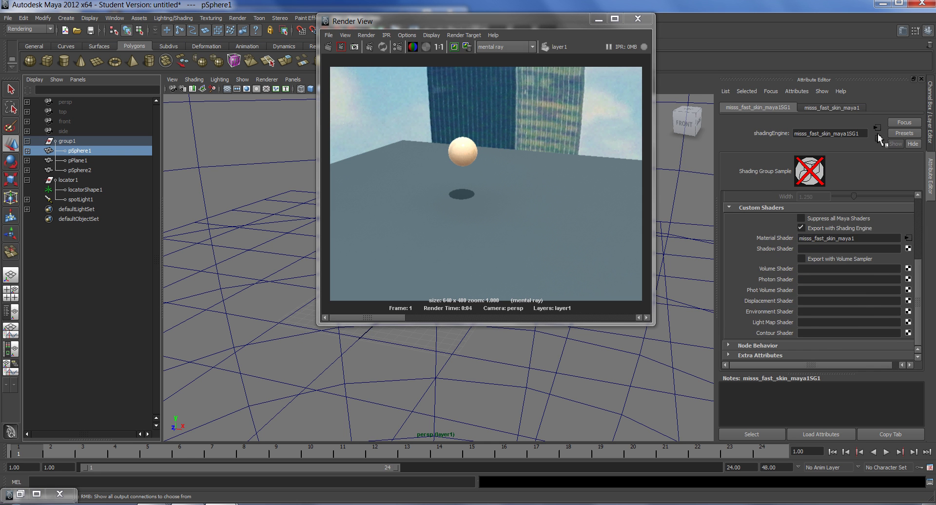
{"action": "left_click", "coordinate": [878, 127]}
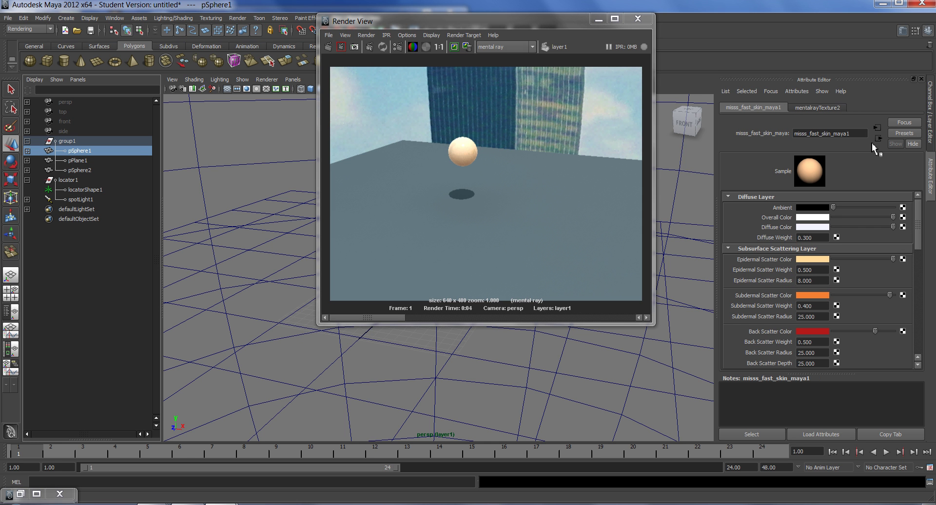
{"action": "left_click", "coordinate": [877, 128]}
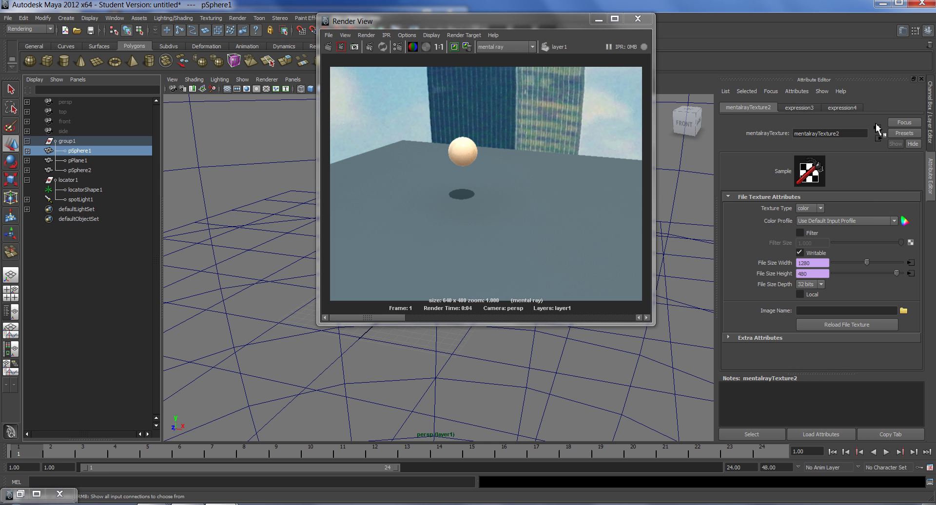
{"action": "left_click", "coordinate": [879, 138]}
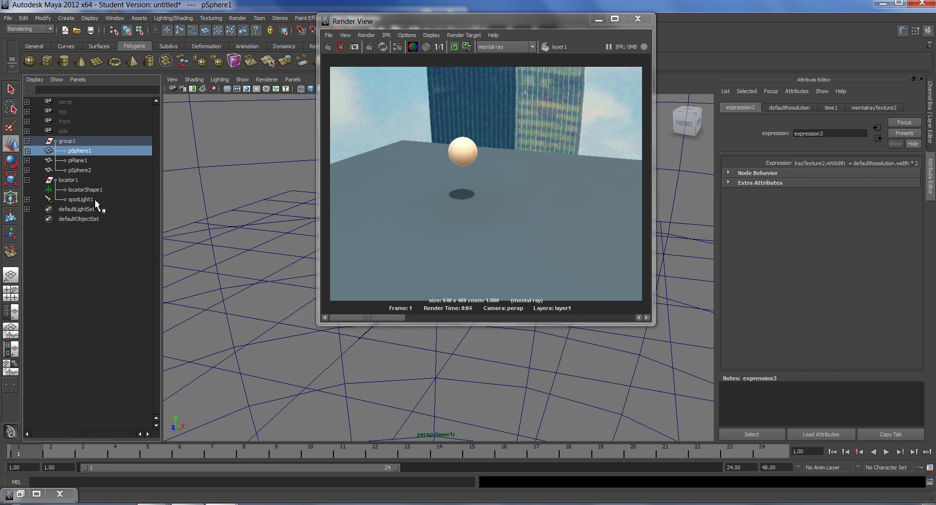
Reopen misss_fast_skin_maya1 through pSphere1's mia_material_x_passes1 Additional Color and create a layer override on its Epidermal Scatter Weight
{"action": "left_click", "coordinate": [85, 152]}
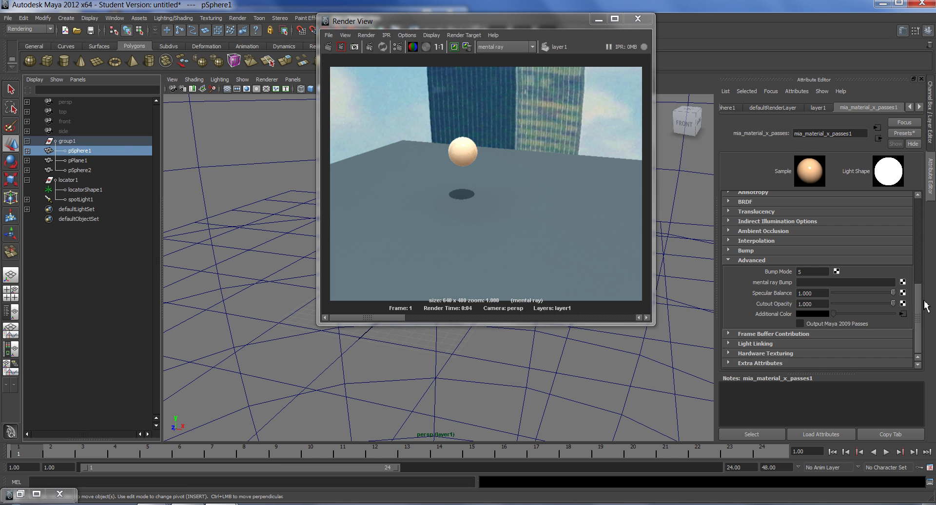
{"action": "scroll", "coordinate": [922, 297], "scroll_direction": "up", "scroll_amount": 10}
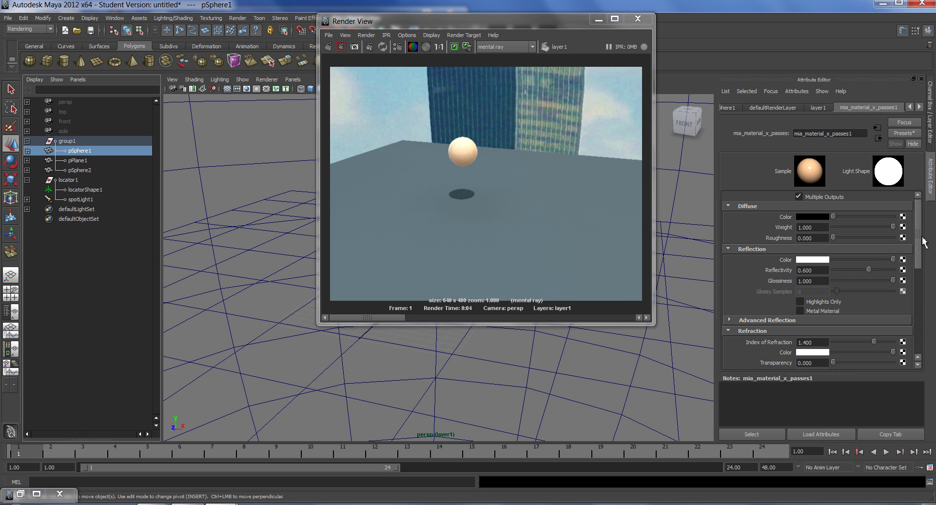
{"action": "mouse_move", "coordinate": [920, 218]}
{"action": "left_mouse_down"}
{"action": "mouse_move", "coordinate": [914, 315]}
{"action": "mouse_move", "coordinate": [926, 203]}
{"action": "left_mouse_up"}
{"action": "left_click_drag", "start_coordinate": [926, 246], "coordinate": [911, 375]}
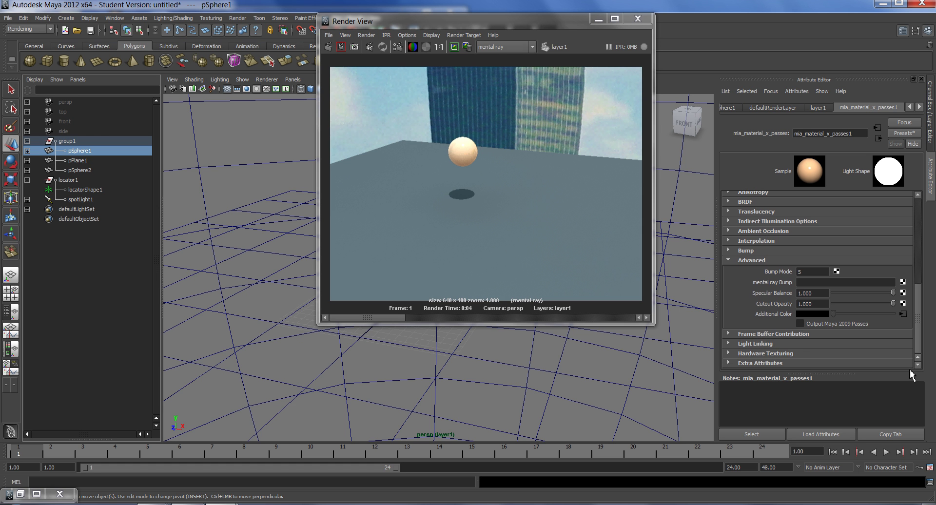
{"action": "left_click", "coordinate": [904, 314]}
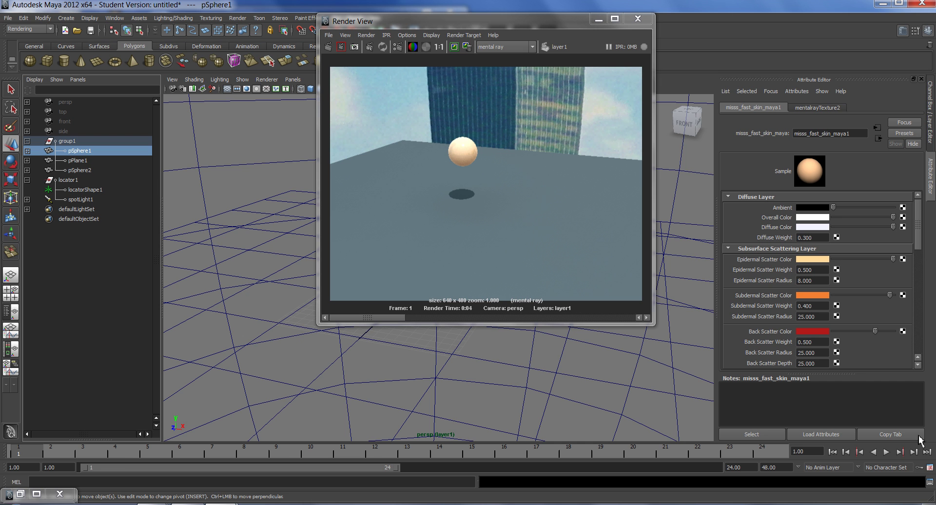
{"action": "right_click", "coordinate": [775, 272]}
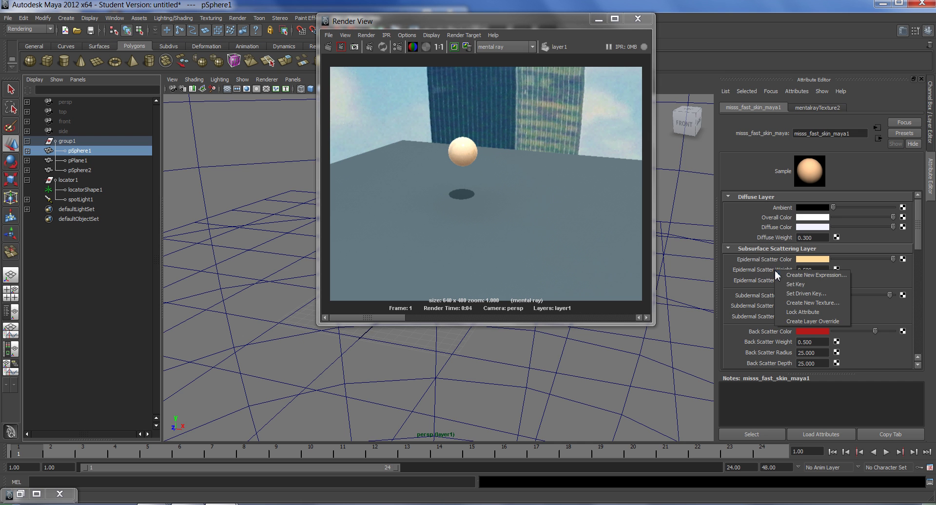
{"action": "left_click", "coordinate": [828, 324]}
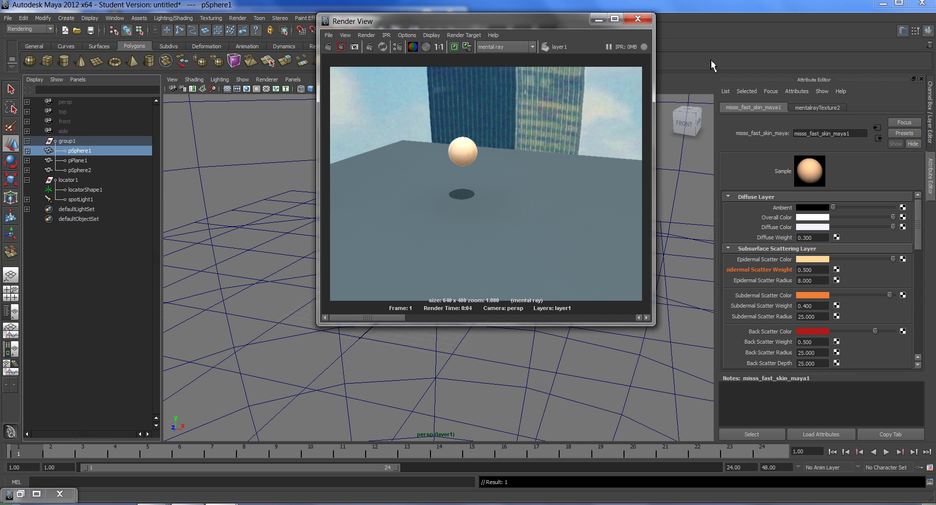
{"action": "left_click_drag", "start_coordinate": [537, 20], "coordinate": [480, 28]}
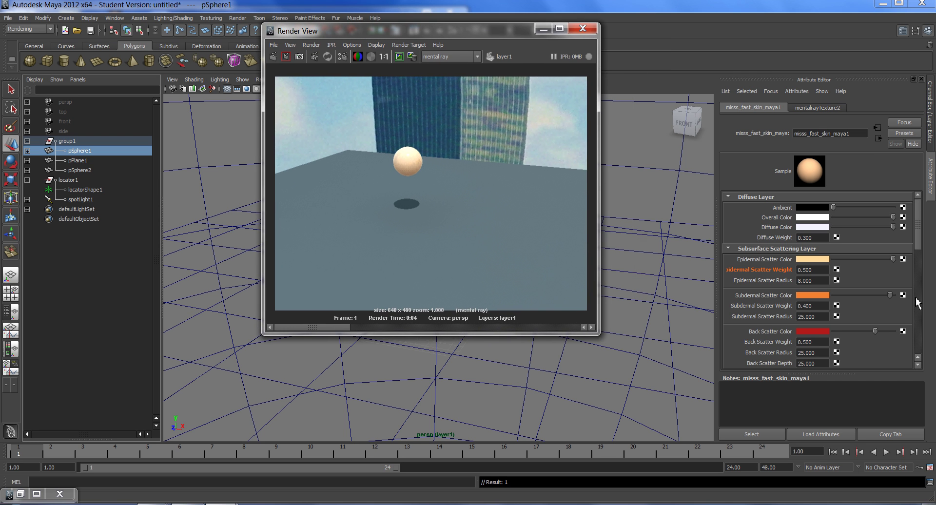
{"action": "scroll", "coordinate": [909, 243], "scroll_direction": "down", "scroll_amount": 3}
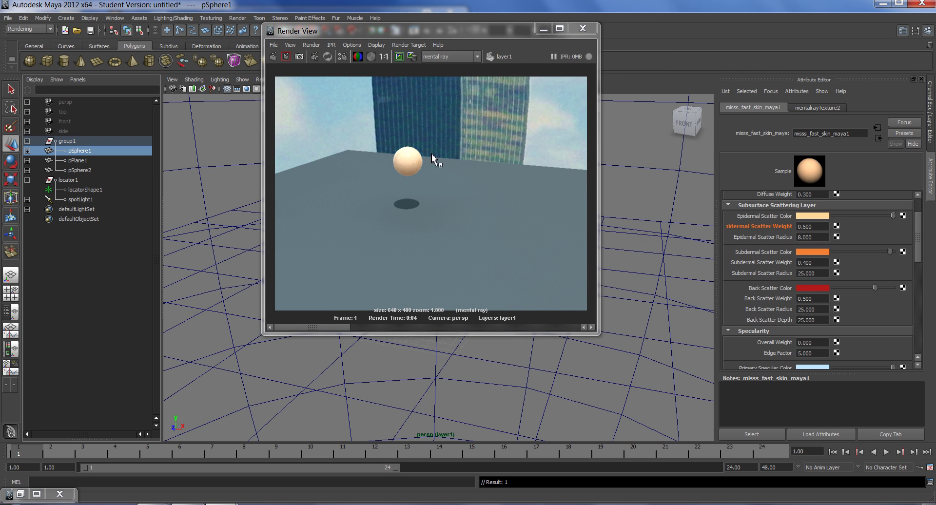